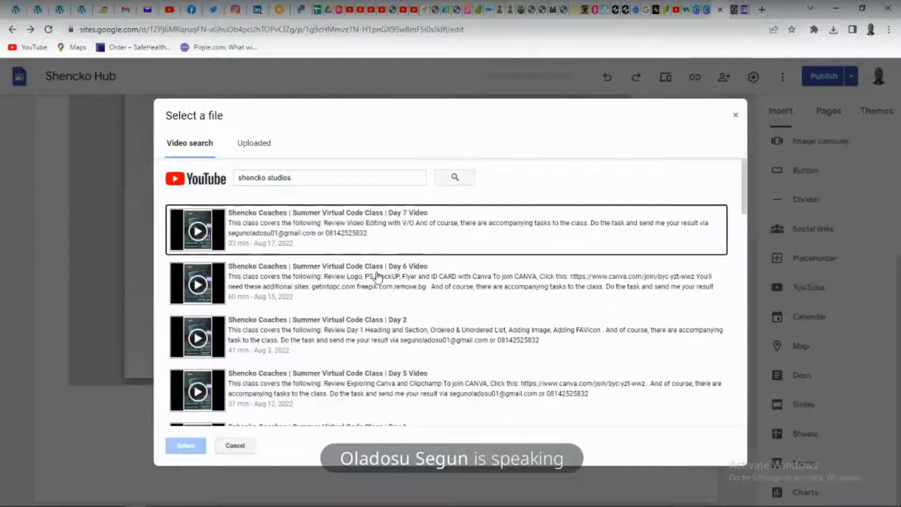
Insert the YouTube video "Shencko Coaches | Summer Virtual Code Class | Day 7 Video" from the search results into the Gallery page
scroll(357, 280, "down", 7)
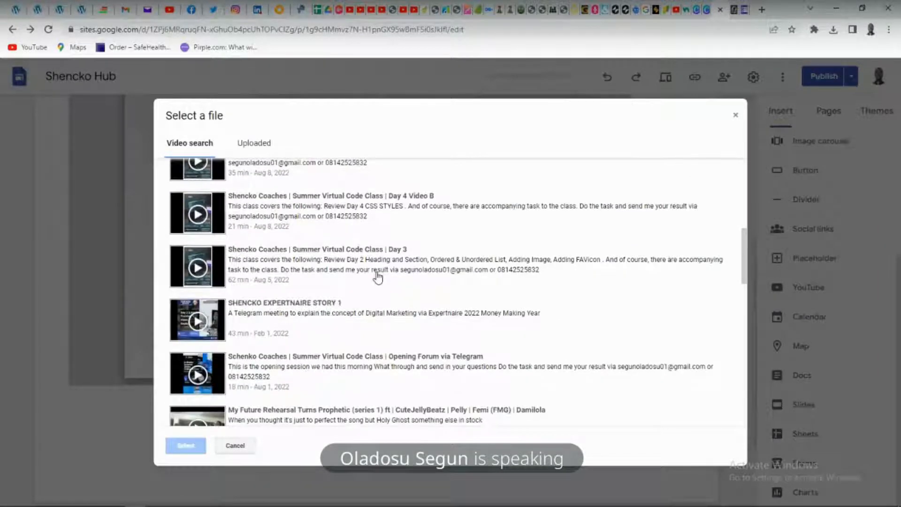
scroll(378, 278, "up", 1)
scroll(378, 278, "up", 1)
scroll(378, 278, "down", 15)
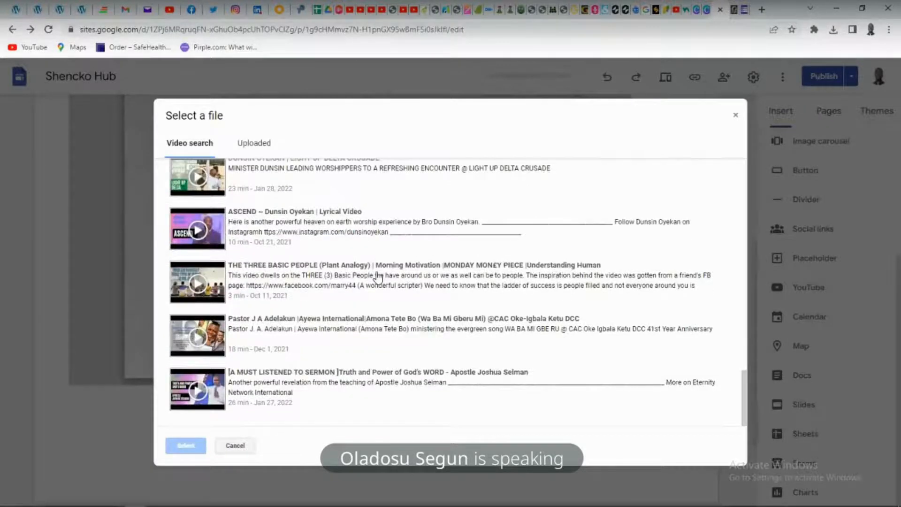
scroll(378, 278, "up", 2)
left_click(348, 278)
scroll(348, 278, "up", 20)
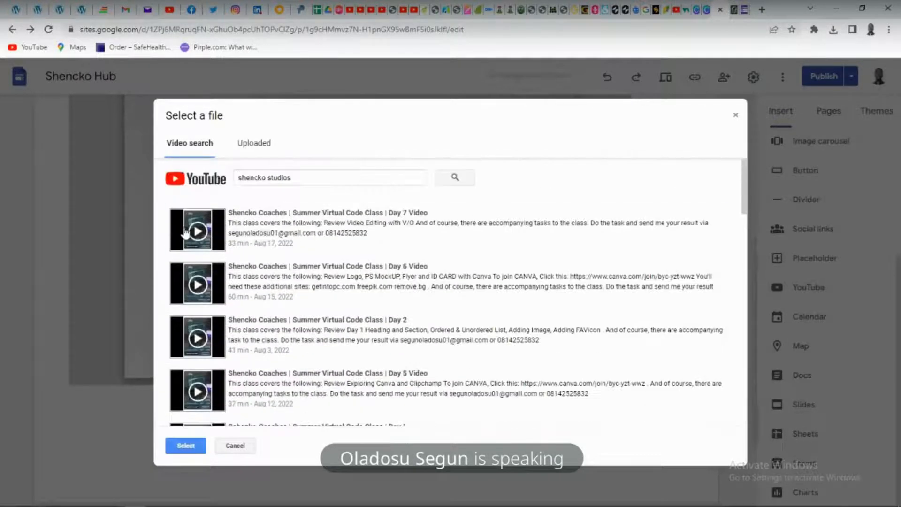
left_click(187, 233)
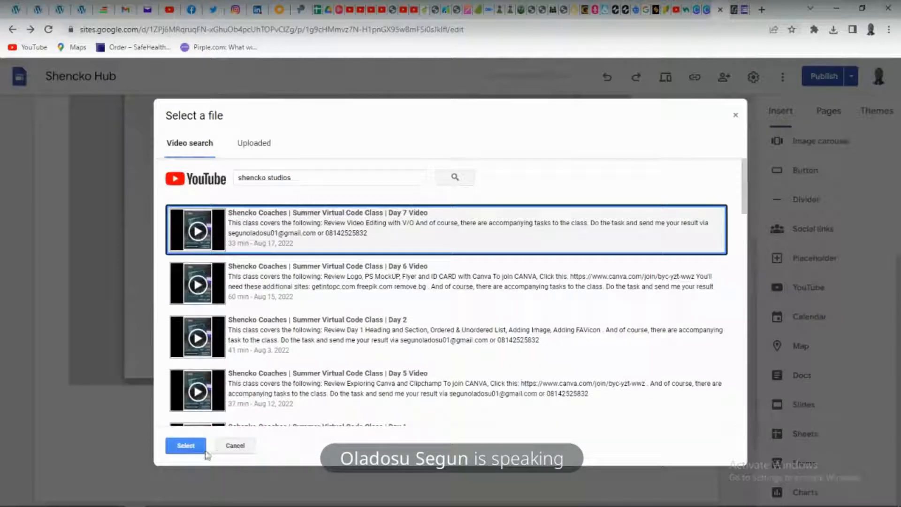
left_click(183, 444)
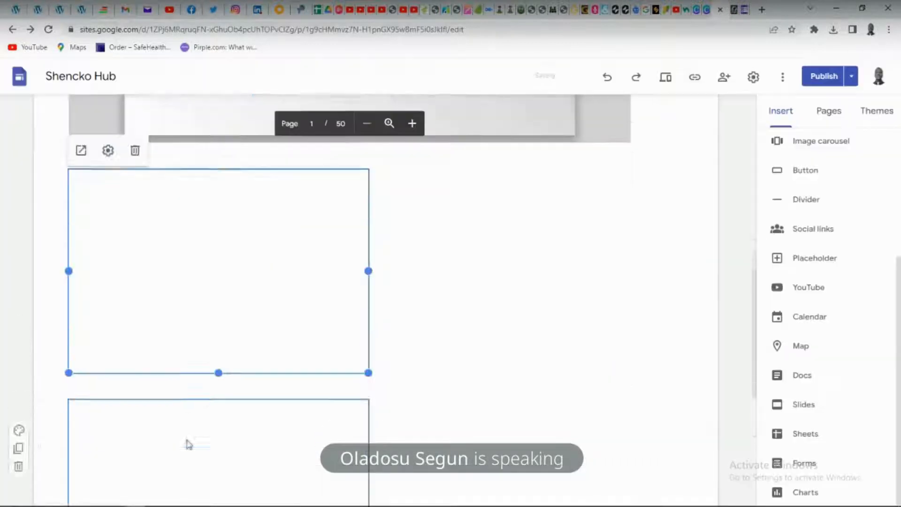
Delete the "I Will Win" video located above the Day 7 video on the Gallery page
scroll(251, 408, "down", 5)
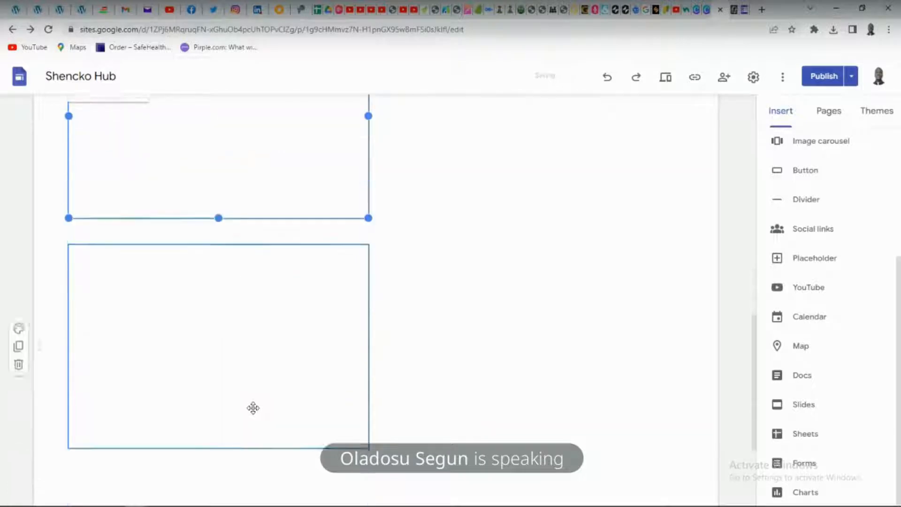
scroll(267, 393, "up", 4)
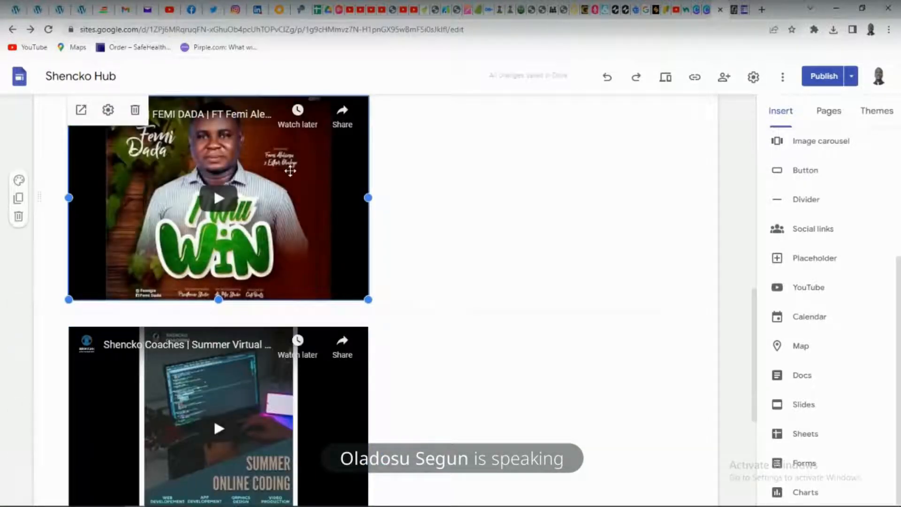
left_click(134, 110)
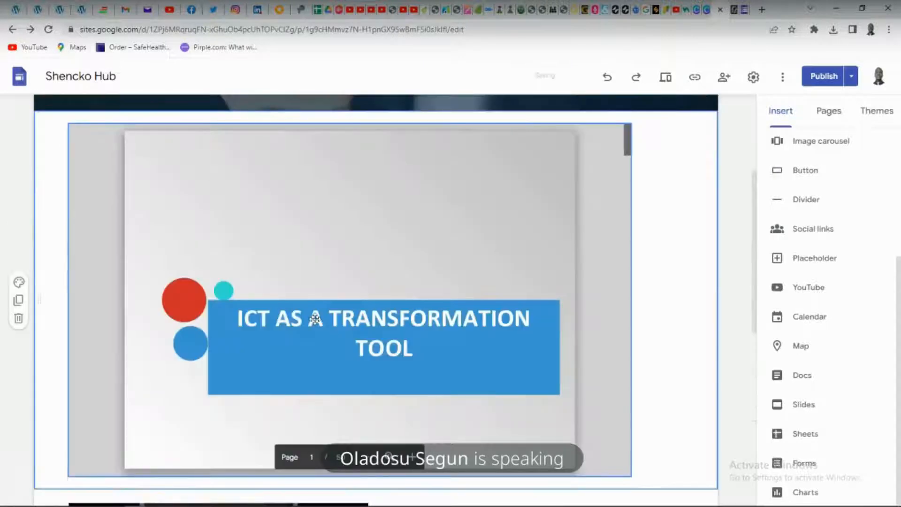
Enlarge the Day 7 video in width and height until it spans nearly the full width of its section
scroll(280, 256, "down", 9)
left_click(366, 184)
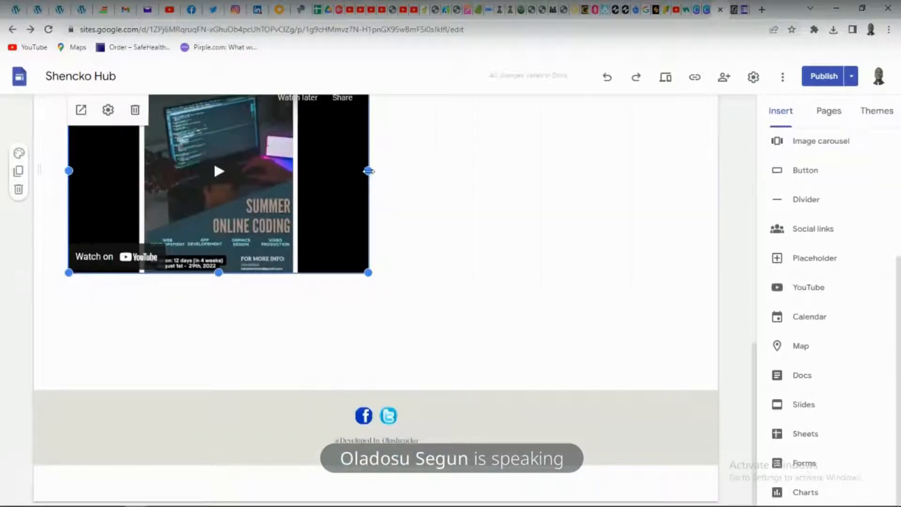
left_click_drag(369, 171, 634, 188)
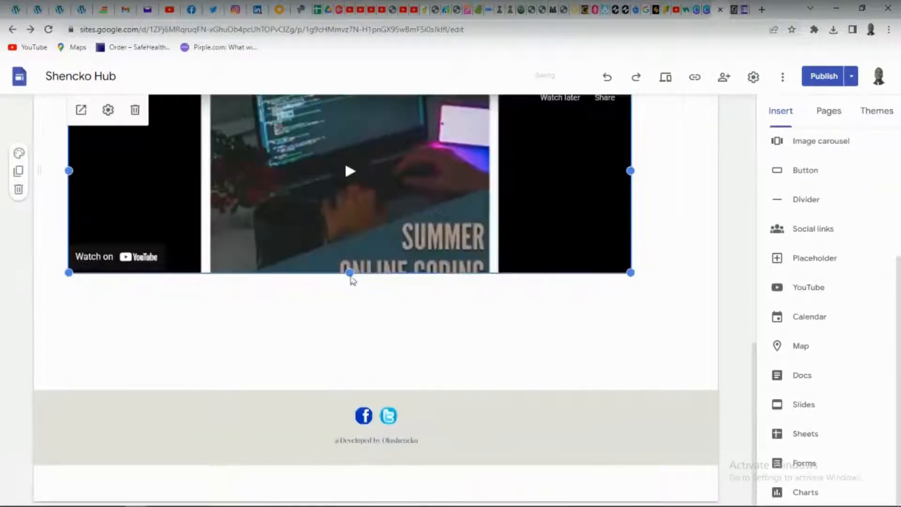
mouse_move(350, 274)
left_mouse_down()
mouse_move(342, 364)
mouse_move(365, 284)
left_mouse_up()
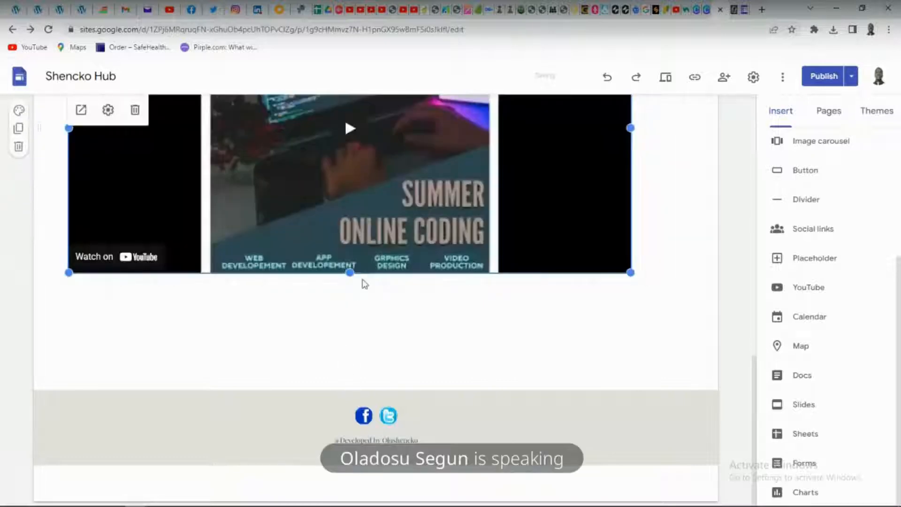
scroll(365, 284, "up", 6)
scroll(360, 327, "down", 2)
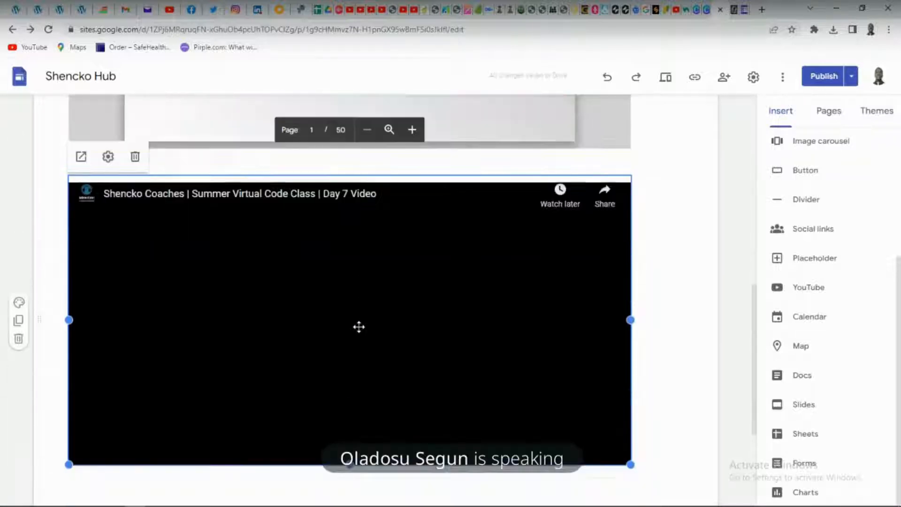
scroll(360, 327, "down", 1)
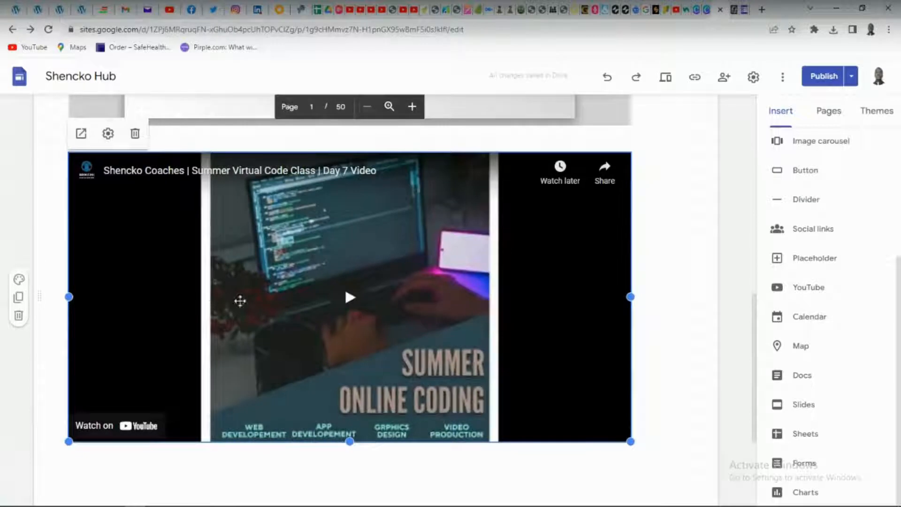
left_click_drag(240, 301, 400, 295)
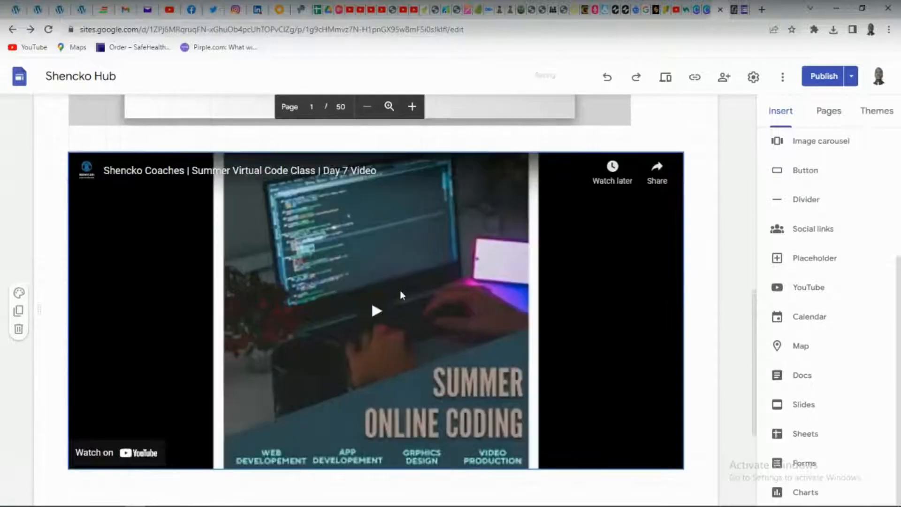
Look over the Gallery page from header to footer and publish its updated version to the live site
scroll(492, 306, "down", 4)
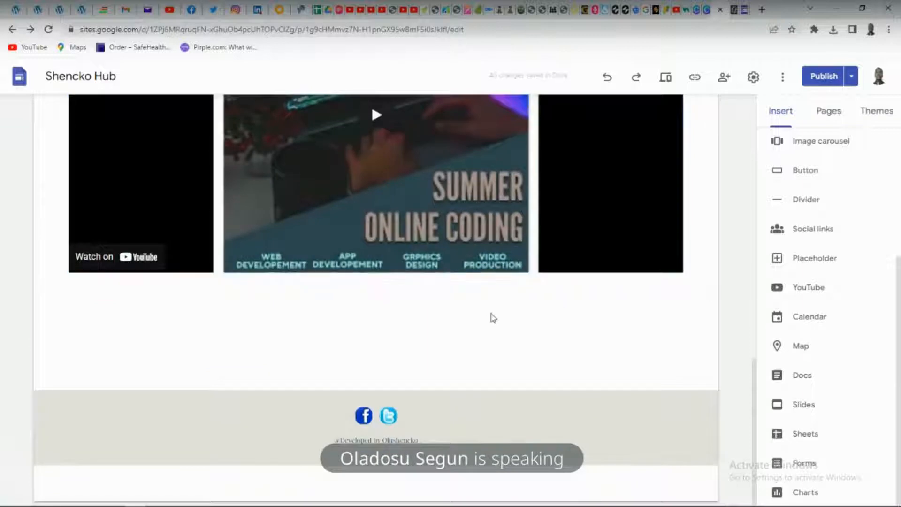
scroll(493, 318, "up", 12)
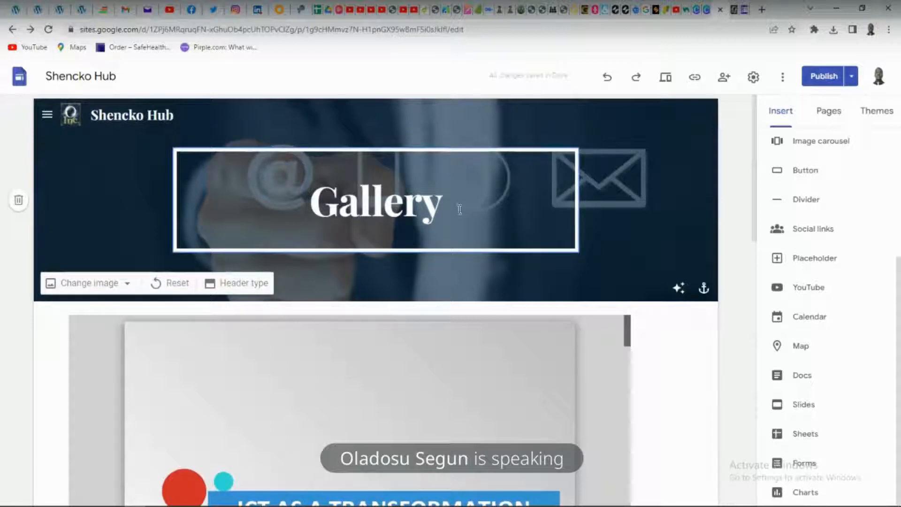
scroll(460, 209, "down", 10)
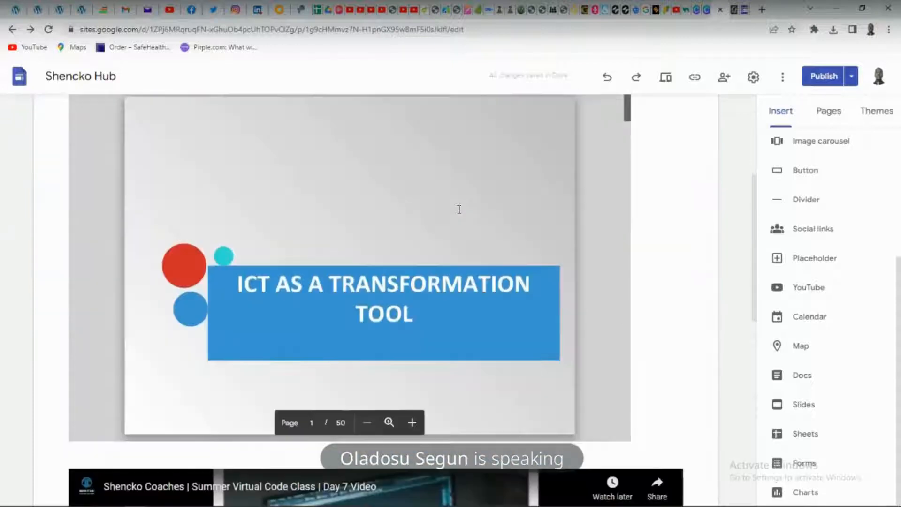
scroll(508, 230, "down", 3)
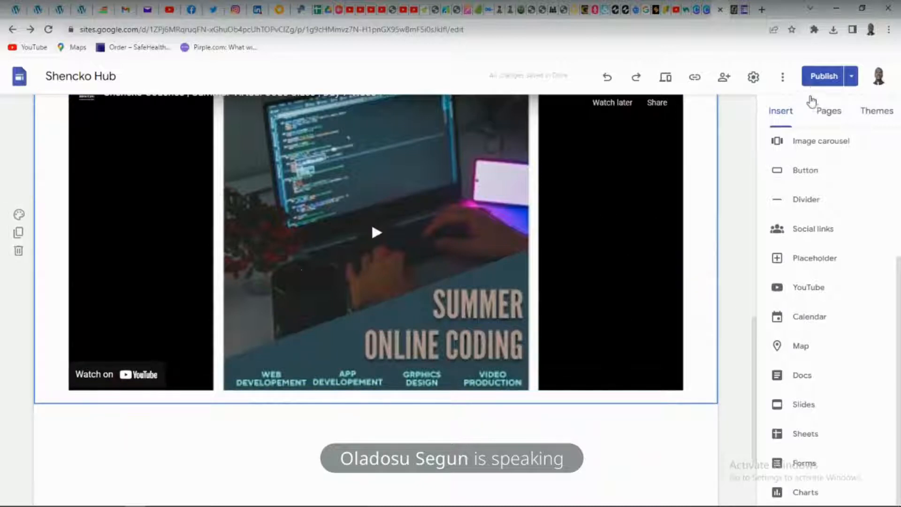
left_click(820, 77)
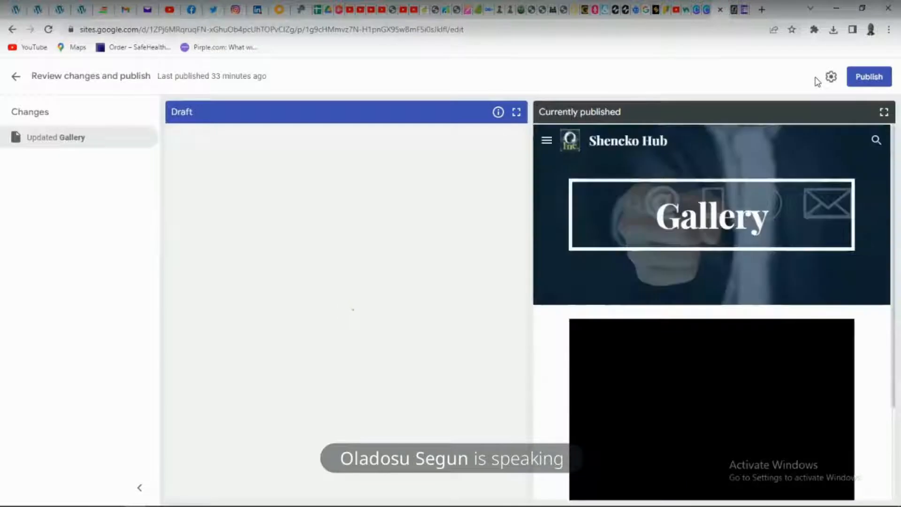
left_click(856, 77)
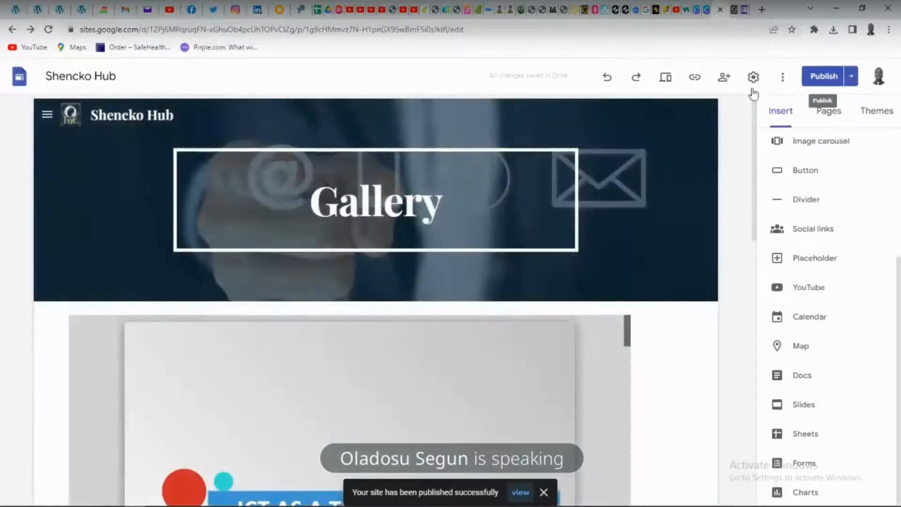
Open the Contact Page for editing and go to the empty area below the embedded form
left_click(48, 118)
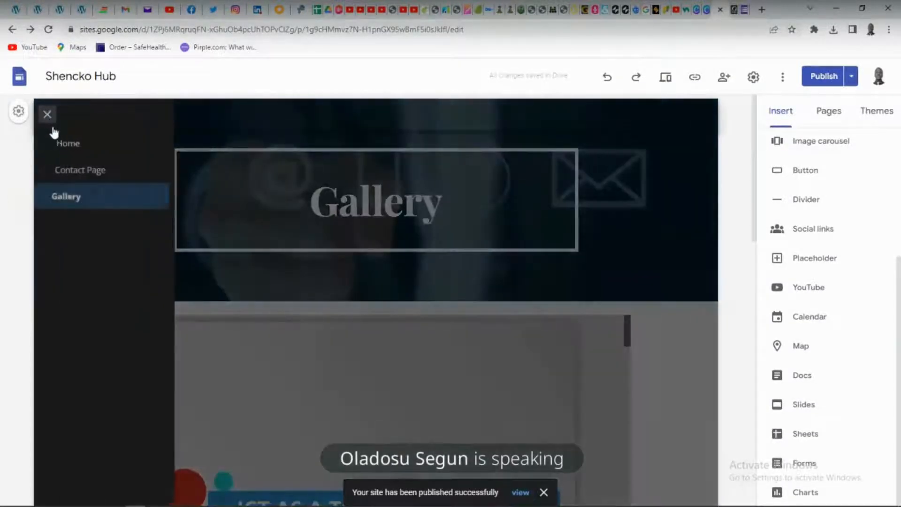
left_click(69, 172)
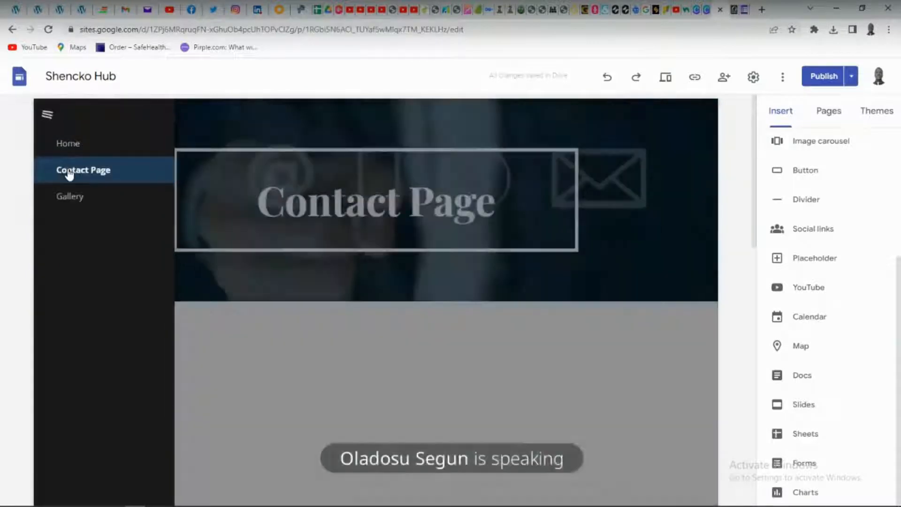
scroll(490, 338, "down", 5)
scroll(490, 339, "down", 3)
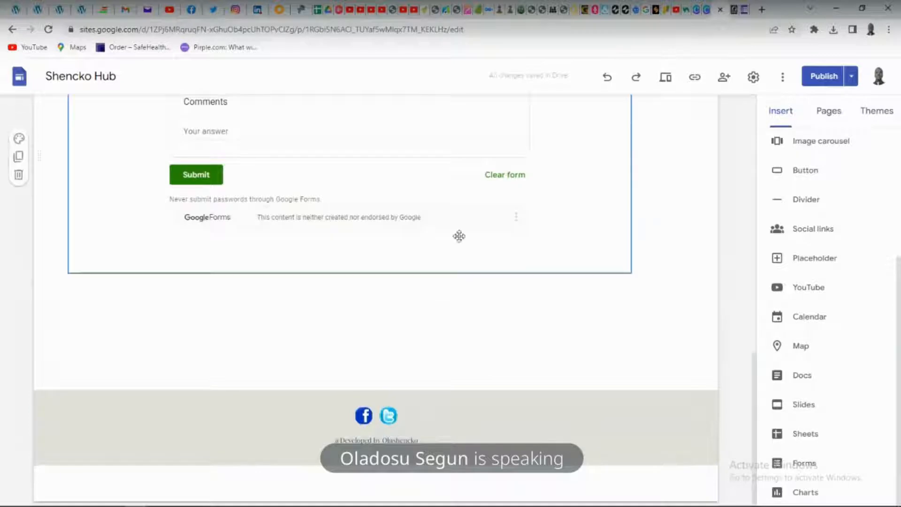
Start a map insertion, search for "campground Antho" and choose the suggested Campground Road in Anthony, Lagos, as its location
left_click(803, 347)
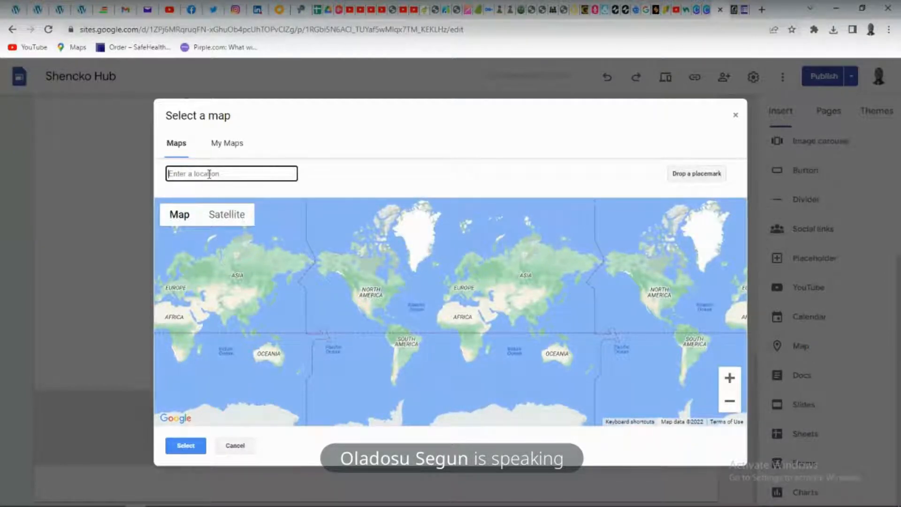
type("camop")
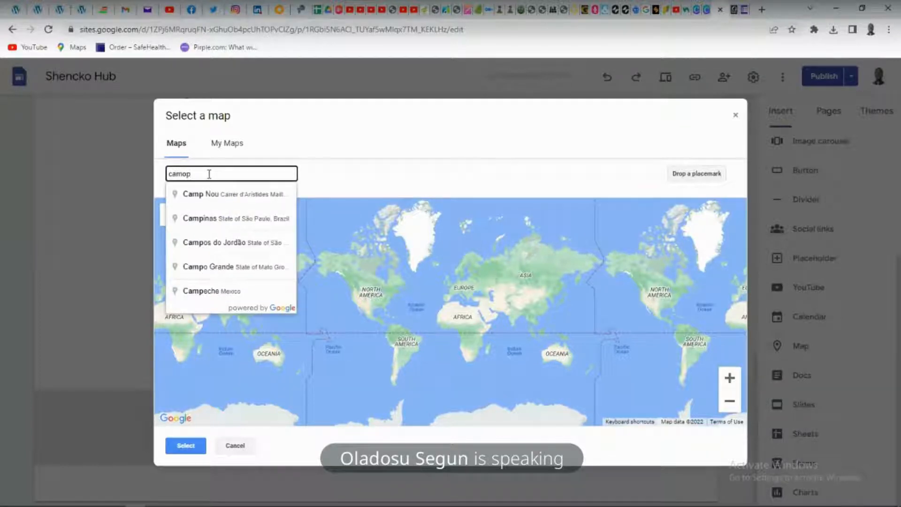
key("BackSpace")
key("BackSpace")
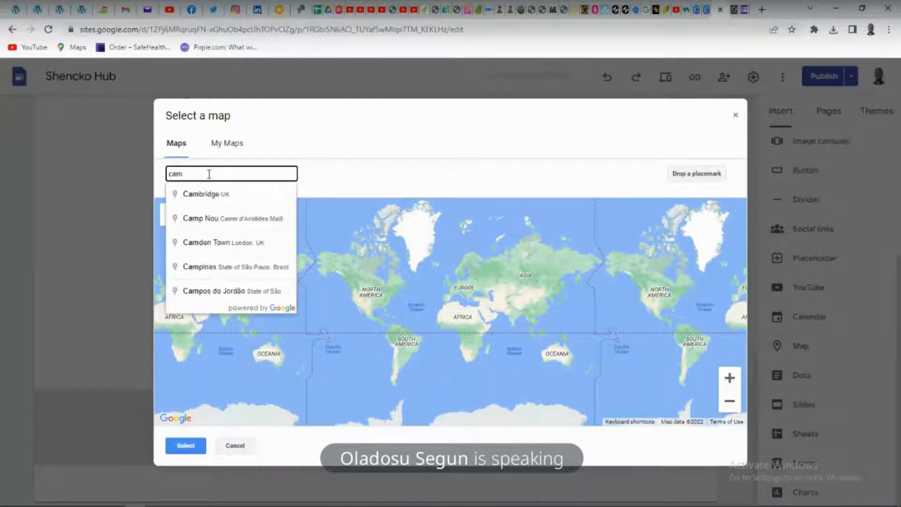
type("og")
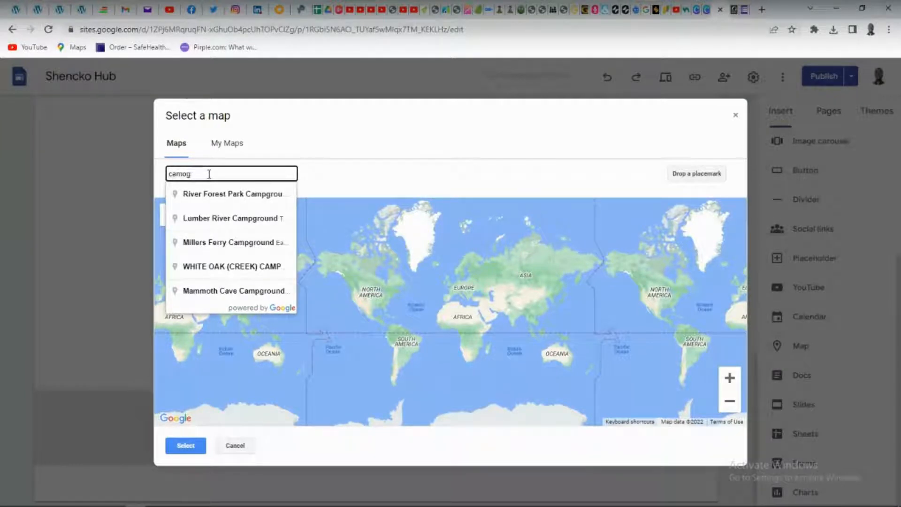
key("BackSpace")
key("BackSpace")
type("pgr")
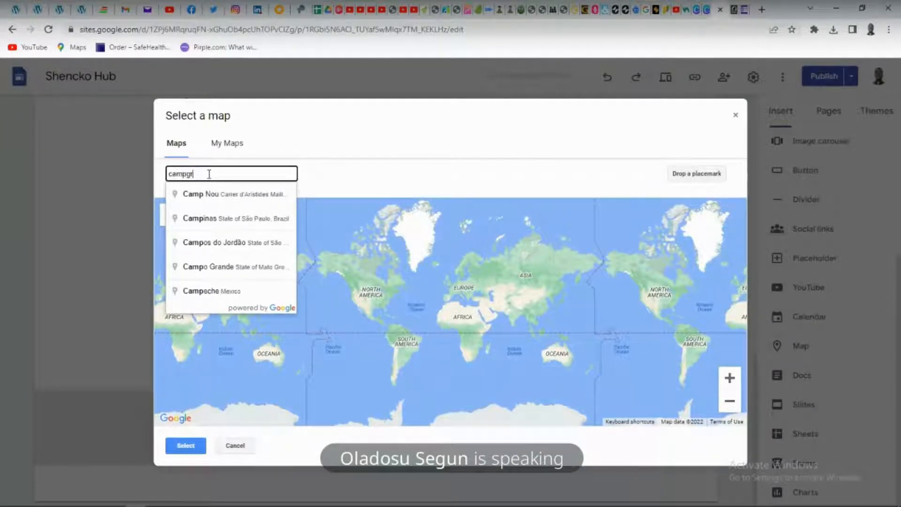
type("oun")
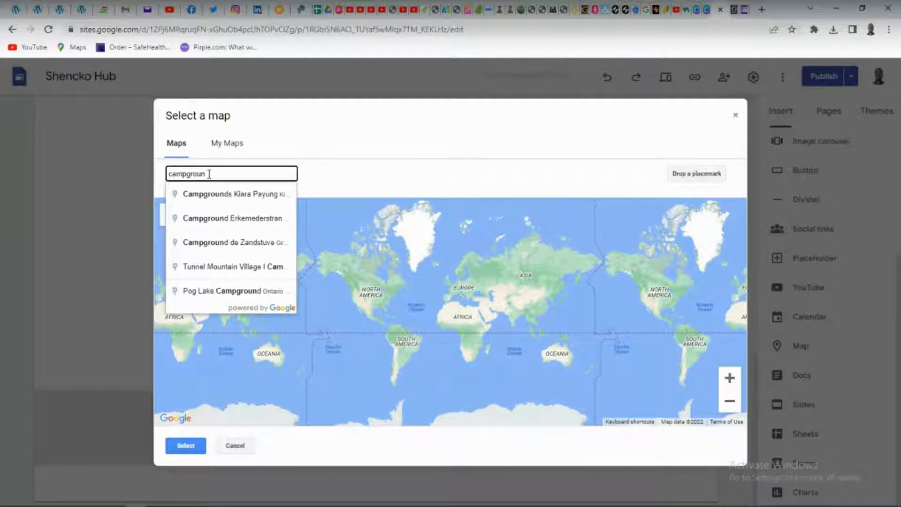
type("d")
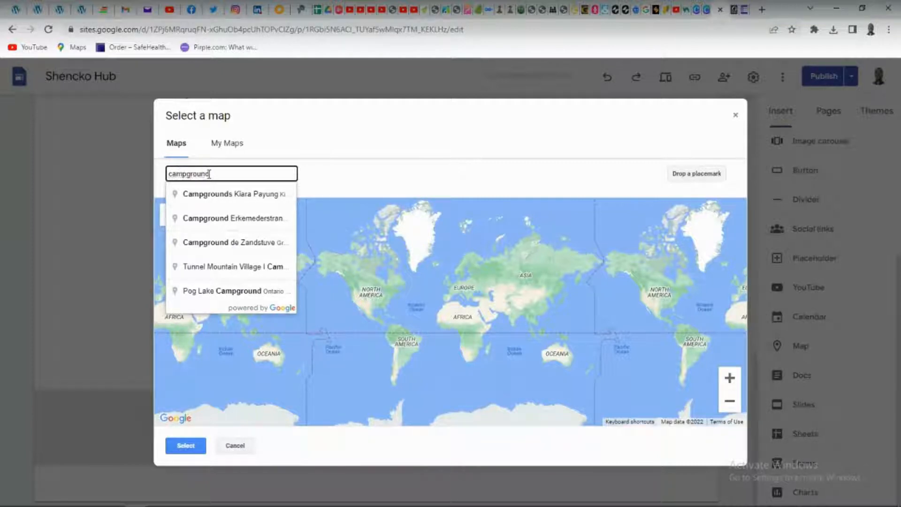
type(" Anthon")
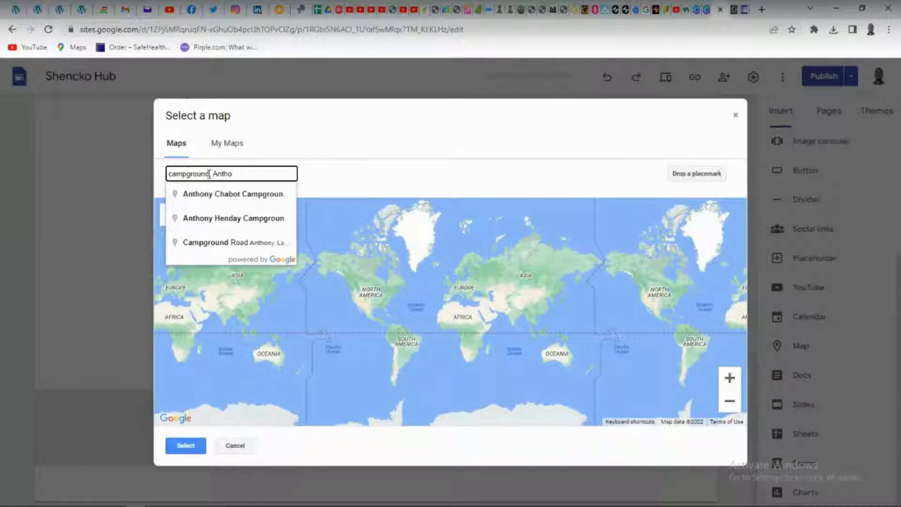
left_click(235, 243)
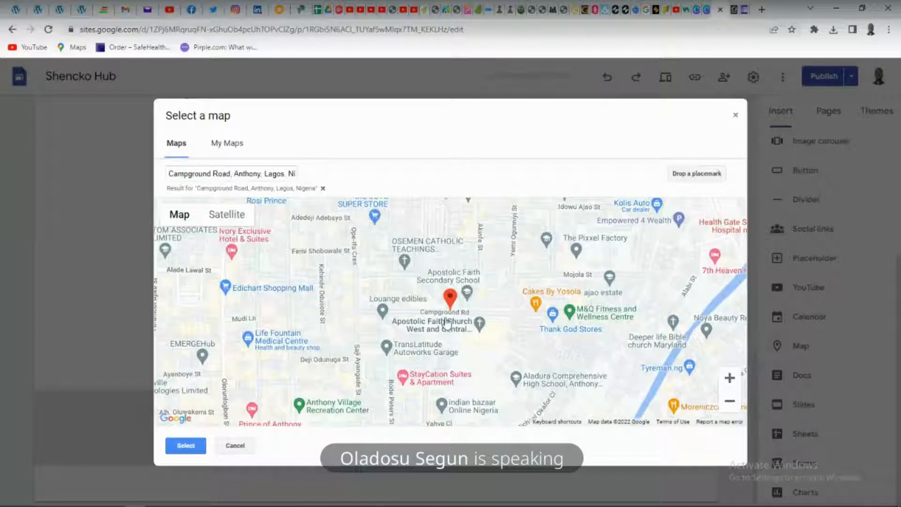
Insert the Campground Road map into the Contact Page and move it to the horizontal centre beneath the form
left_click(704, 176)
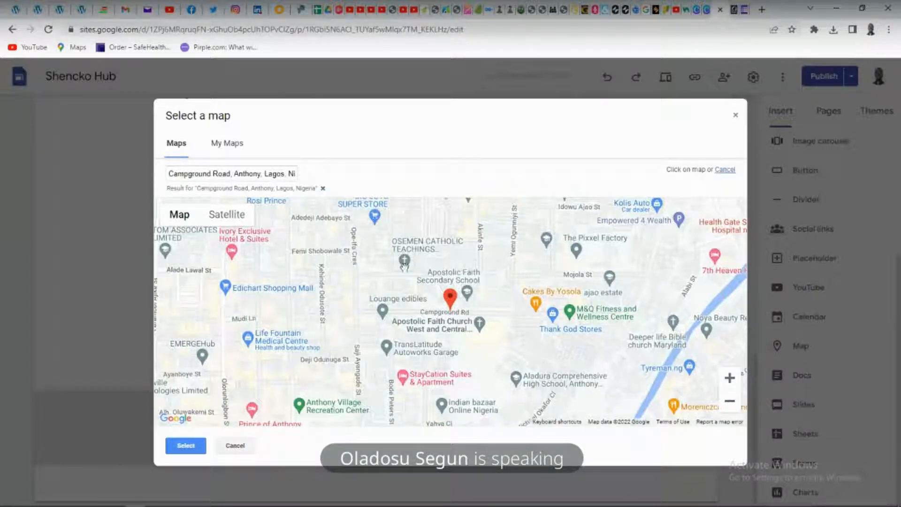
left_click(170, 446)
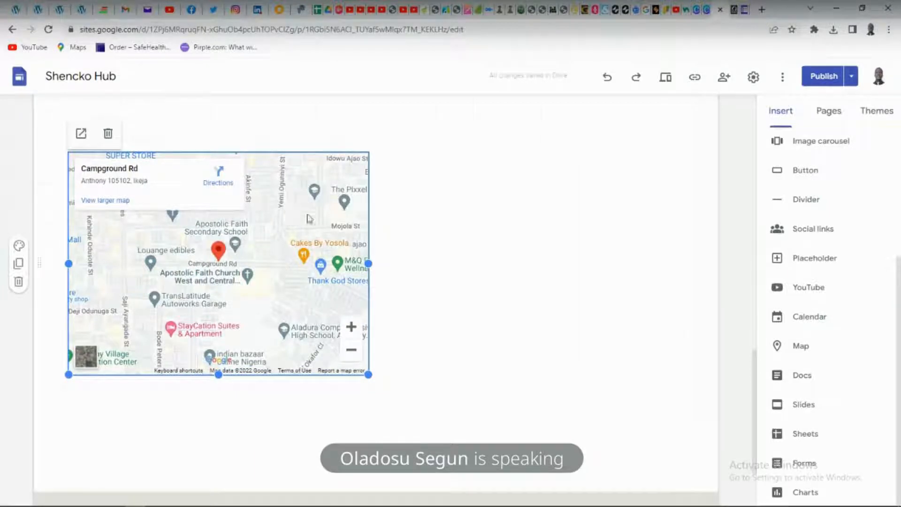
left_click_drag(310, 218, 386, 210)
scroll(381, 213, "up", 6)
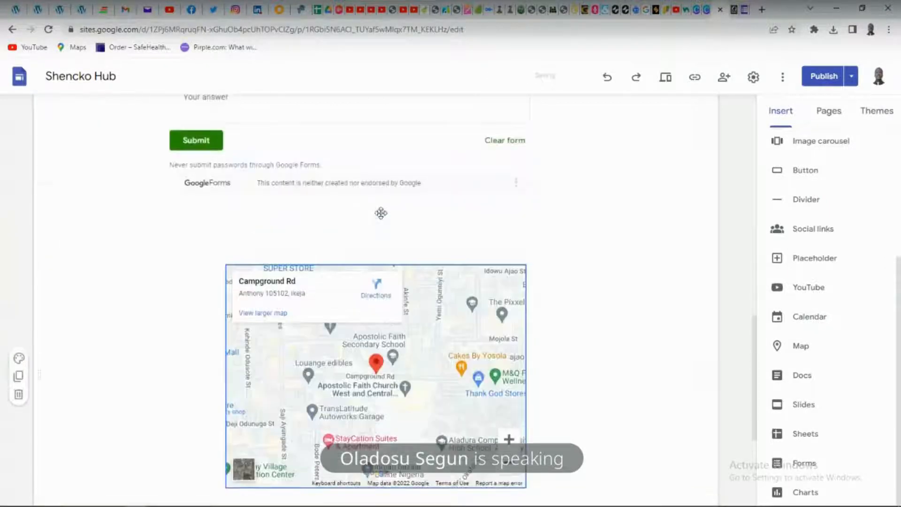
Publish the updated Contact Page with its map to the live Shencko Hub site
scroll(381, 213, "down", 8)
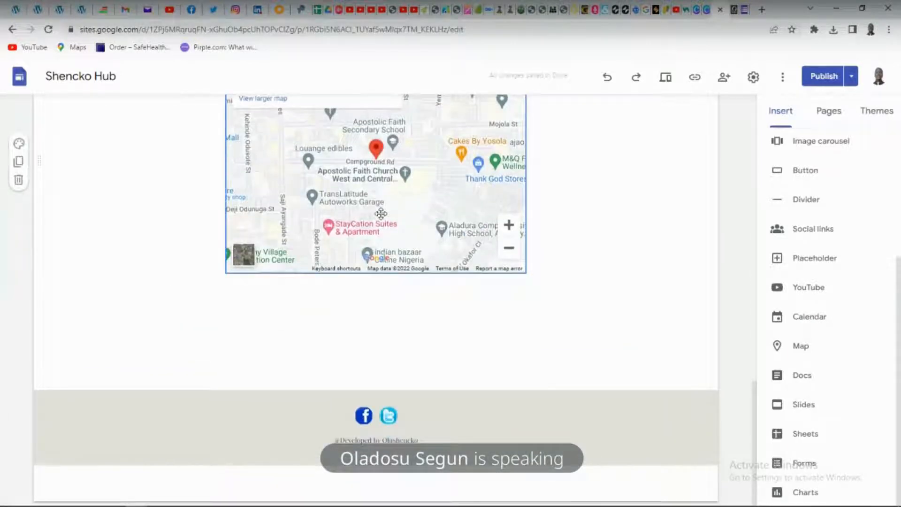
left_click(853, 76)
left_click(823, 81)
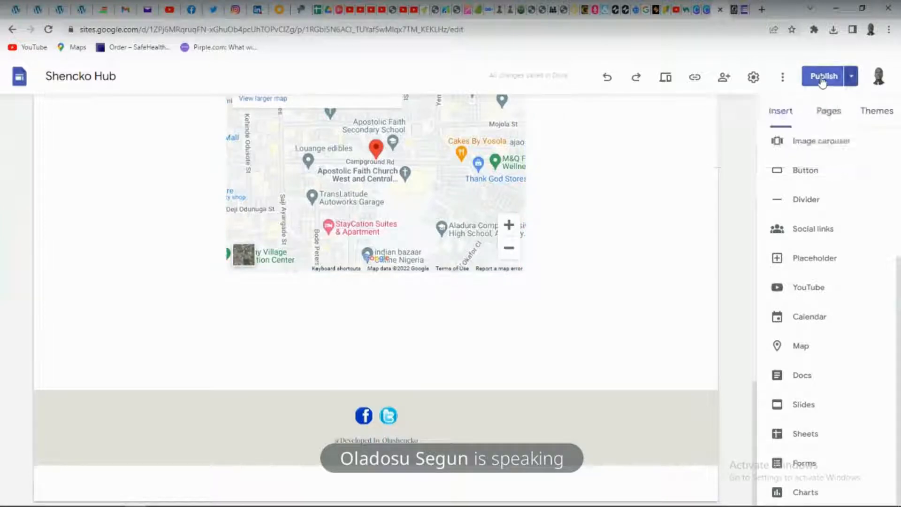
left_click(823, 81)
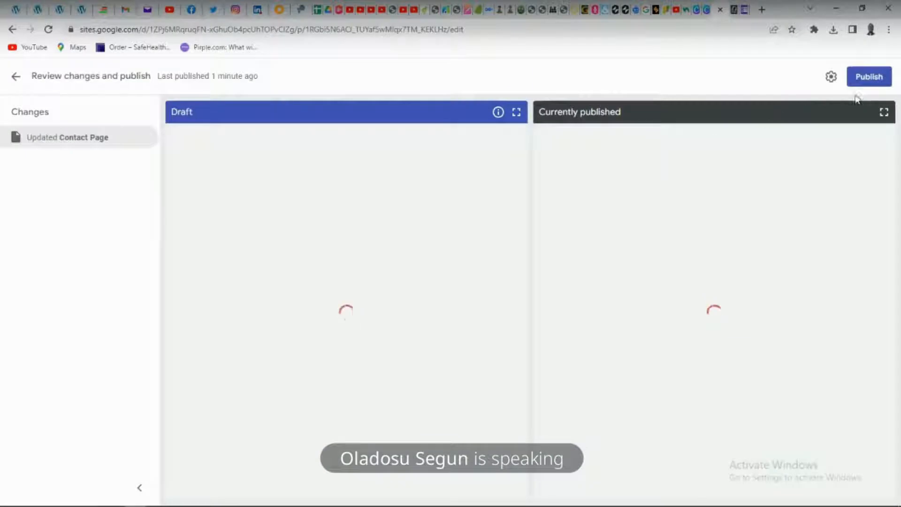
left_click(864, 81)
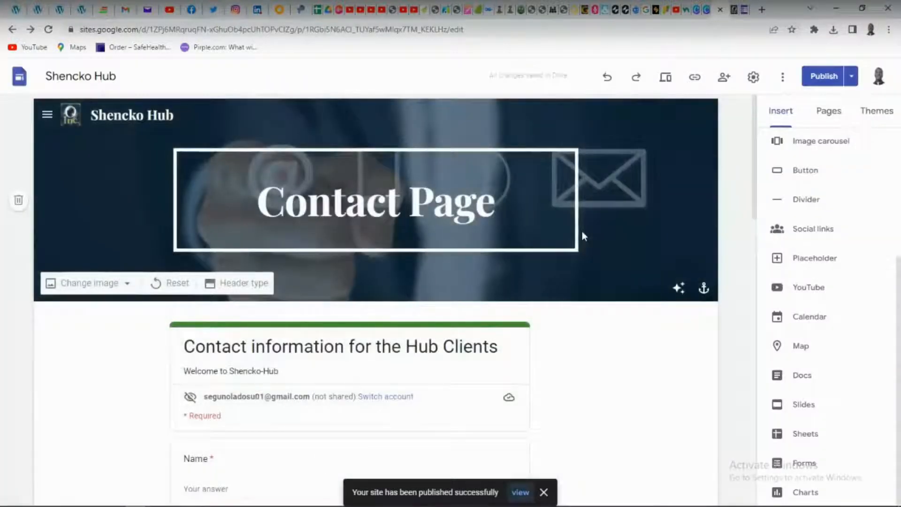
Switch to the live Shencko Hub site and look over the Home page's About Us and Our Services sections
left_click(736, 12)
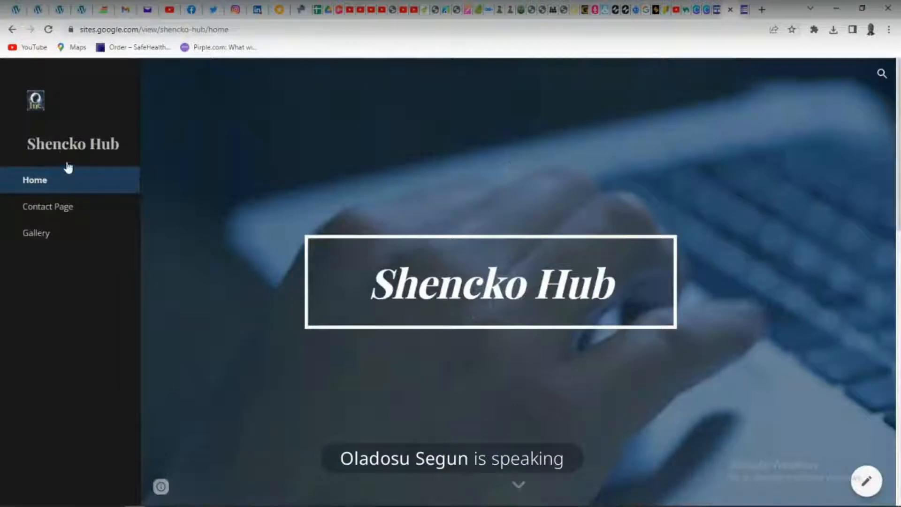
left_click(63, 148)
scroll(242, 249, "down", 2)
scroll(241, 249, "down", 10)
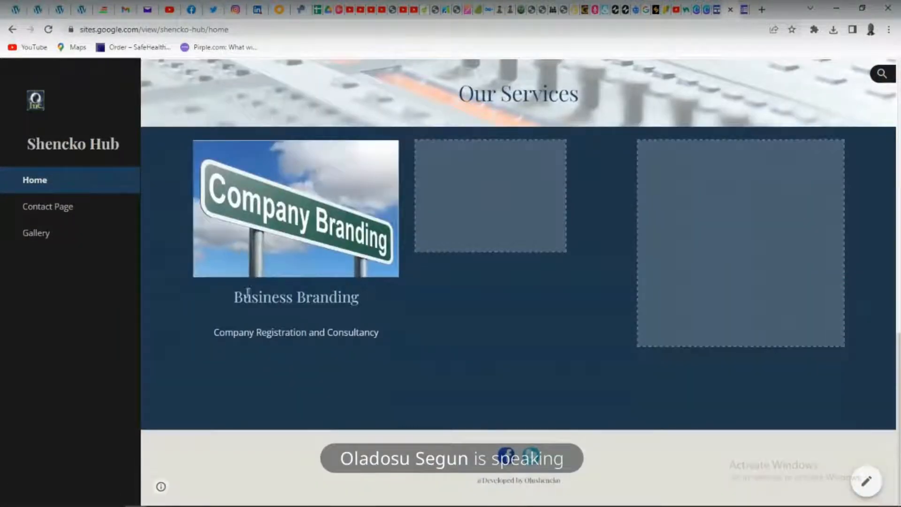
scroll(442, 297, "up", 3)
scroll(441, 296, "up", 1)
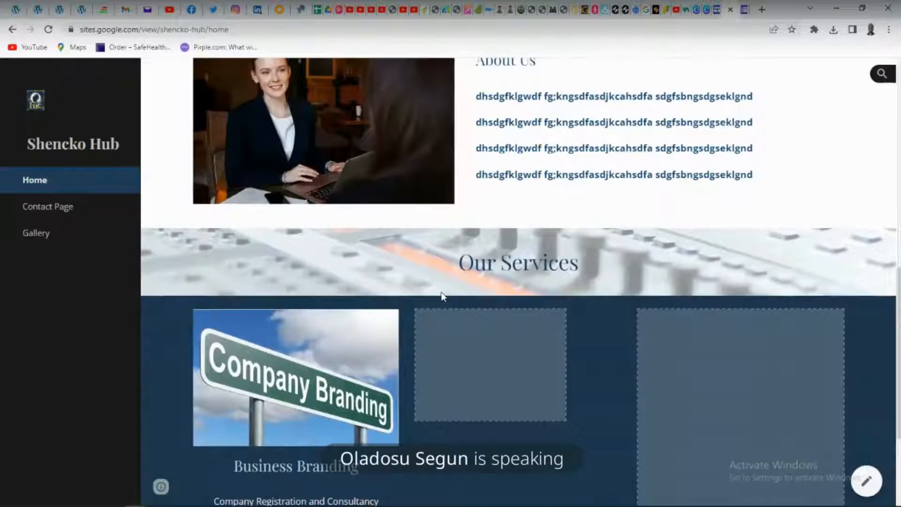
Open the live Contact Page and examine the Campground Road map beneath the contact form
left_click(66, 208)
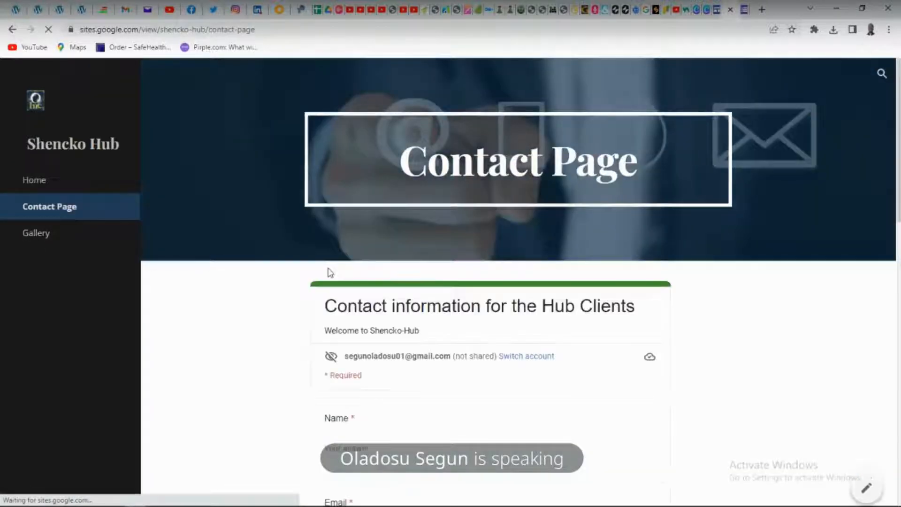
scroll(330, 273, "down", 7)
scroll(330, 272, "down", 8)
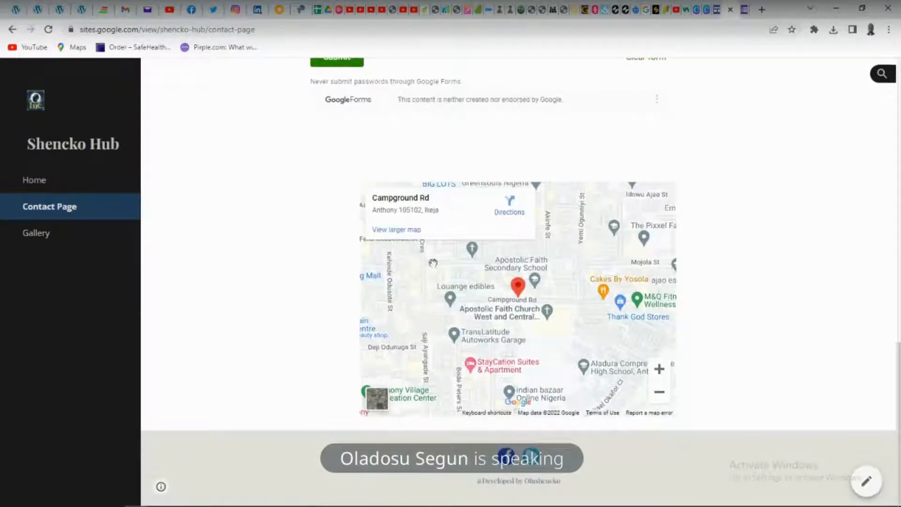
Open the live Gallery page, test playback of the embedded Day 7 YouTube video, and pause it
left_click(36, 234)
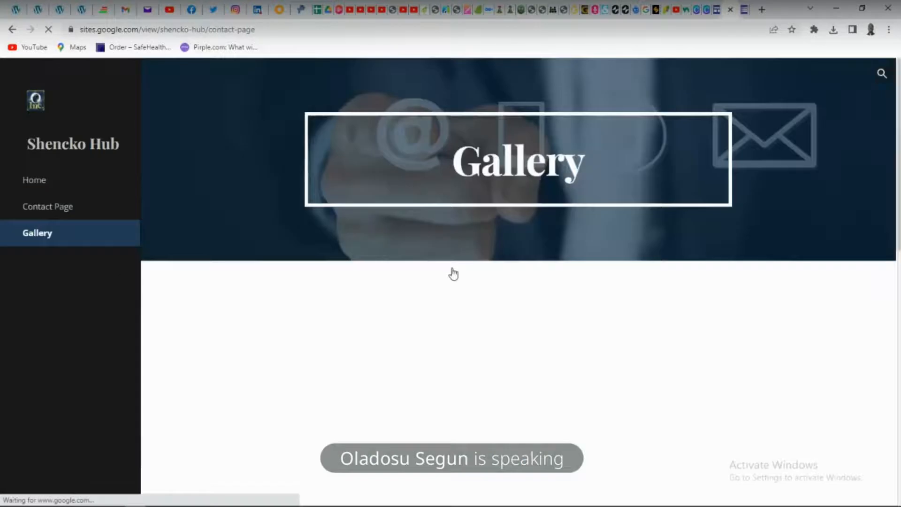
scroll(453, 274, "down", 5)
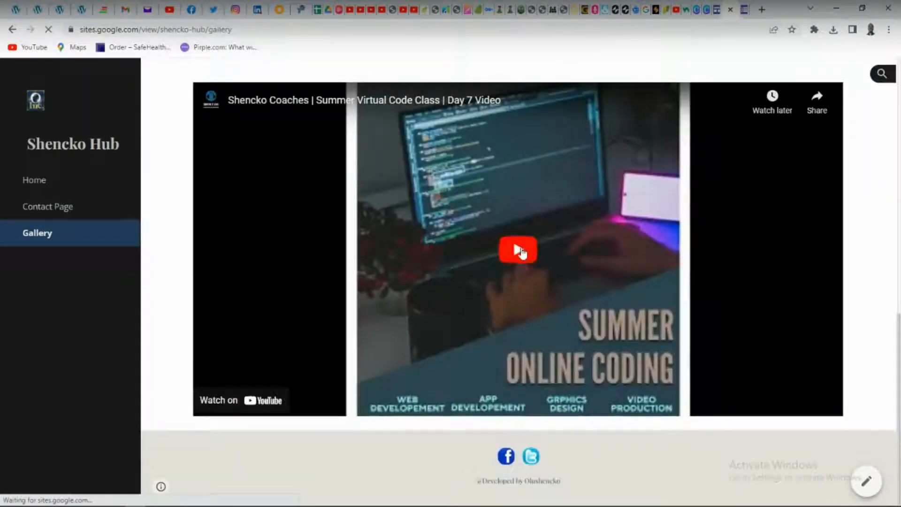
left_click(510, 253)
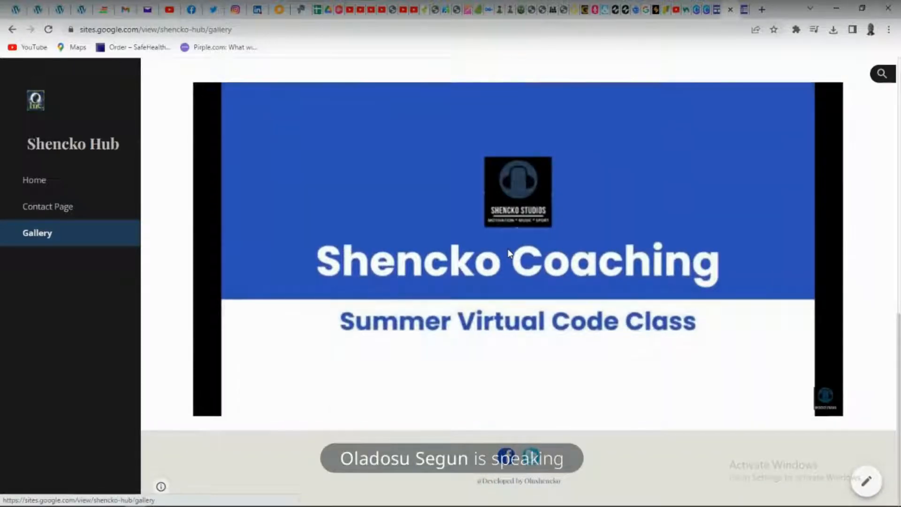
scroll(510, 253, "up", 1)
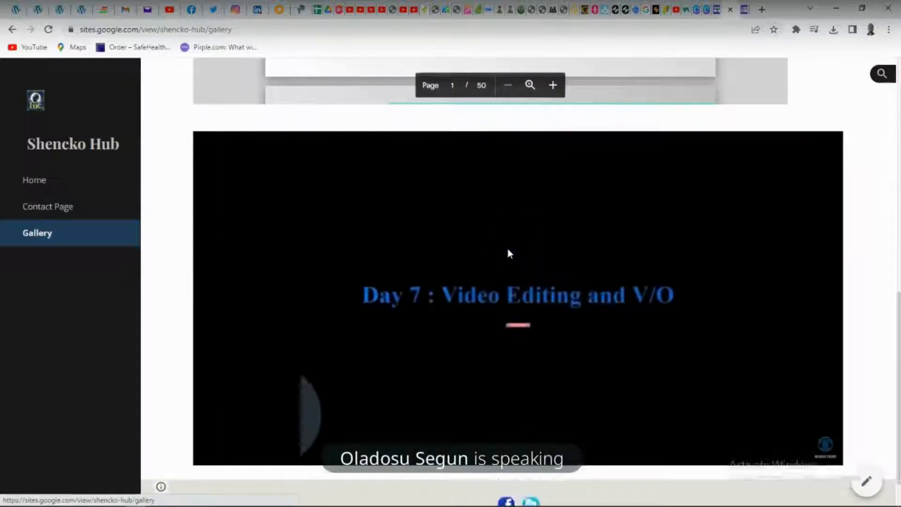
scroll(510, 254, "down", 1)
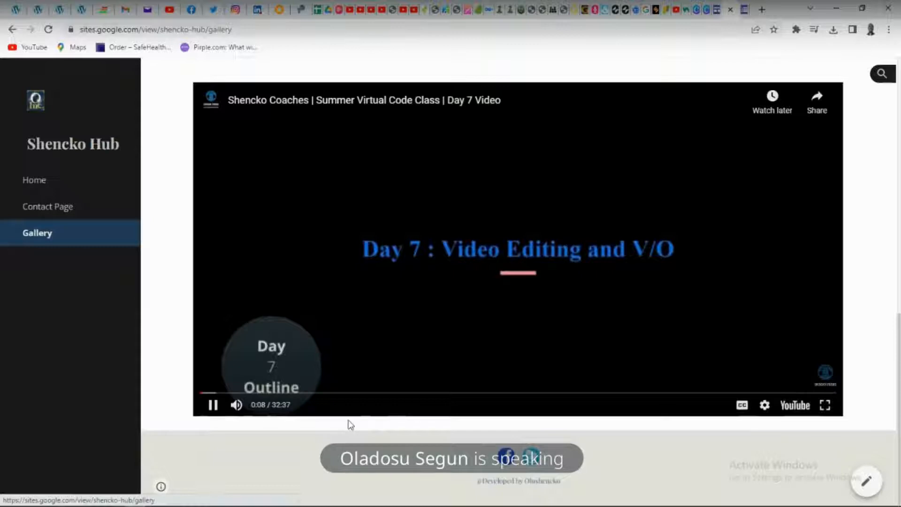
scroll(350, 425, "up", 5)
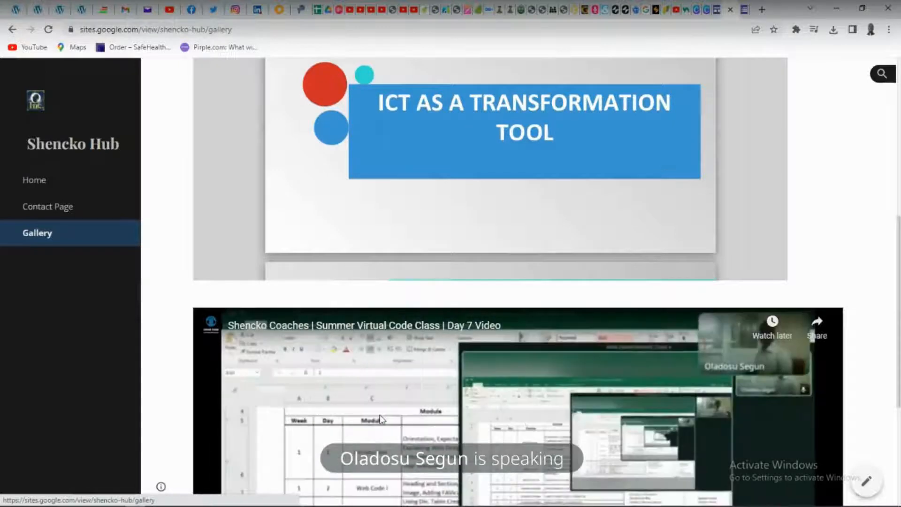
scroll(390, 415, "down", 4)
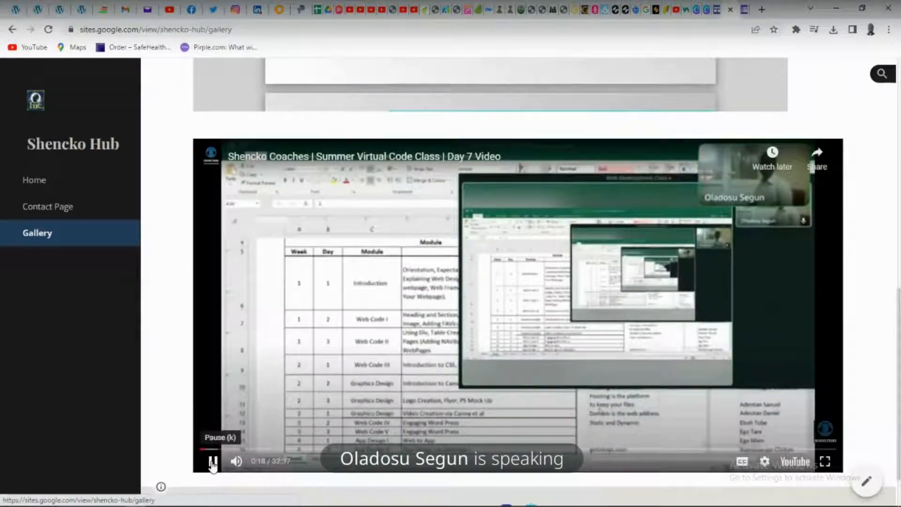
left_click(213, 462)
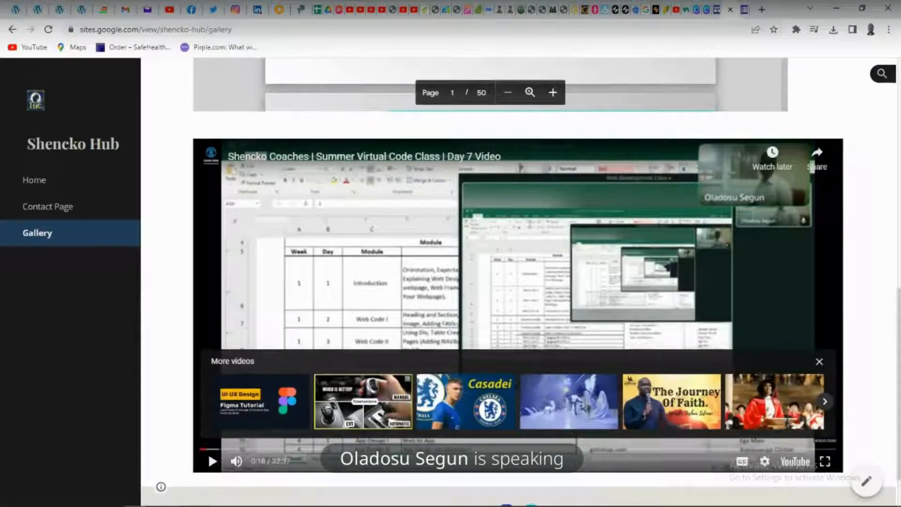
Switch to the course outline workbook in Excel and select the "Engaging Word Press" topic in cell D14
left_click(428, 503)
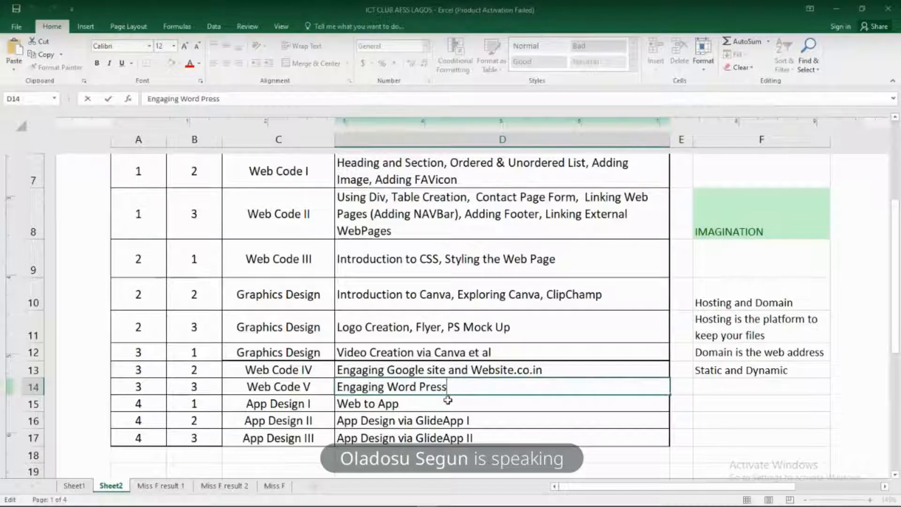
key("Return")
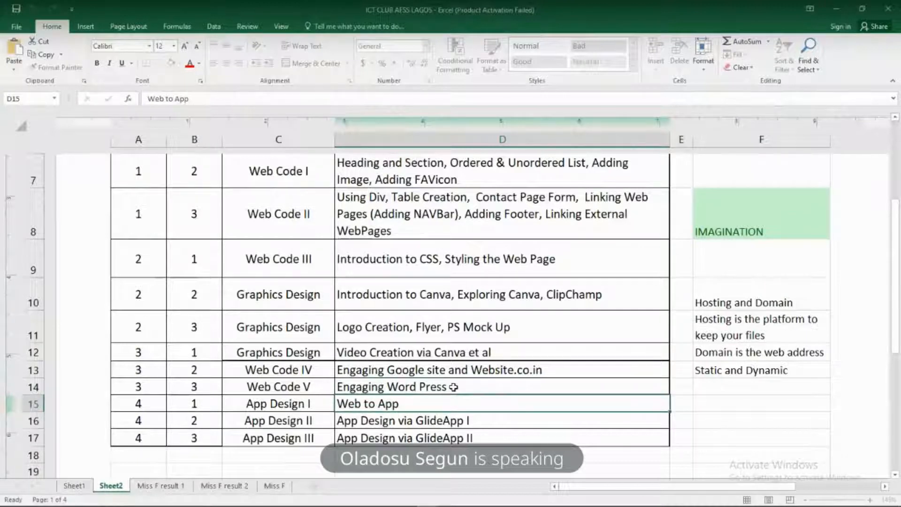
left_click(453, 387)
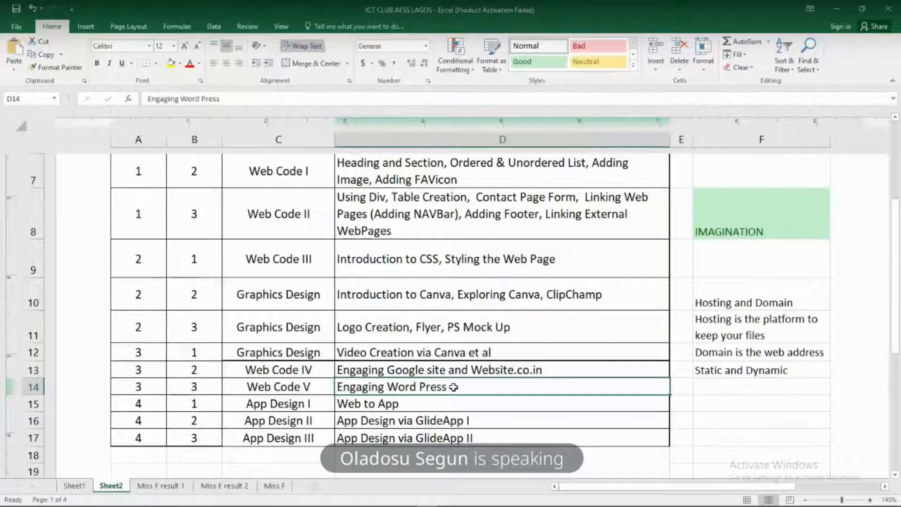
Return to Chrome and check the "Copy of Summer Camp" video project in Canva
mouse_move(311, 499)
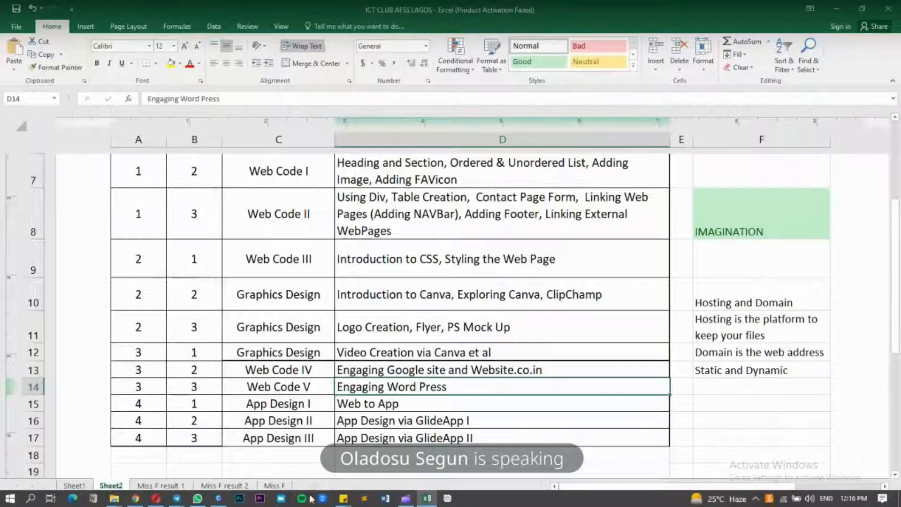
mouse_move(221, 503)
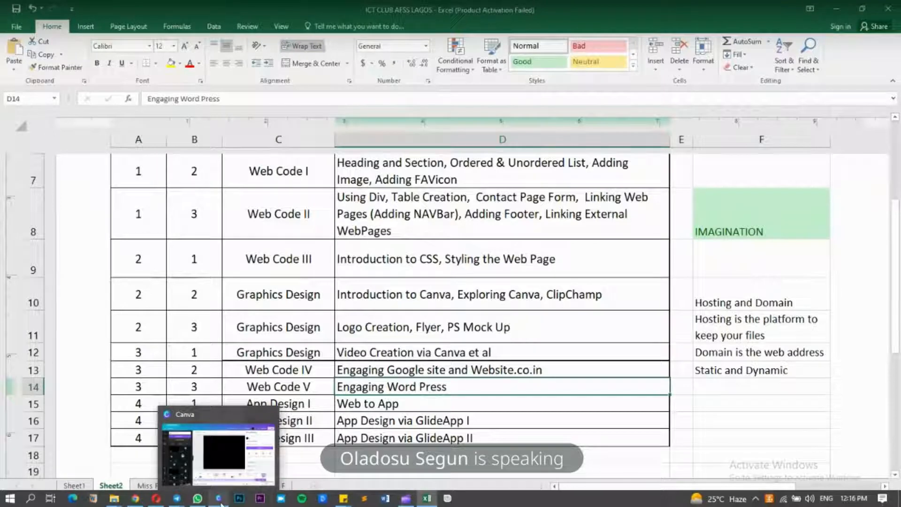
mouse_move(220, 452)
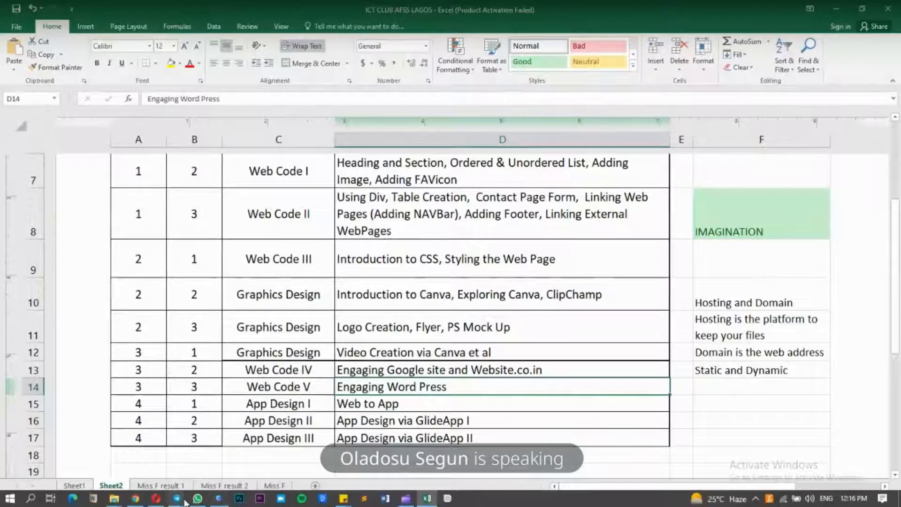
left_click(136, 500)
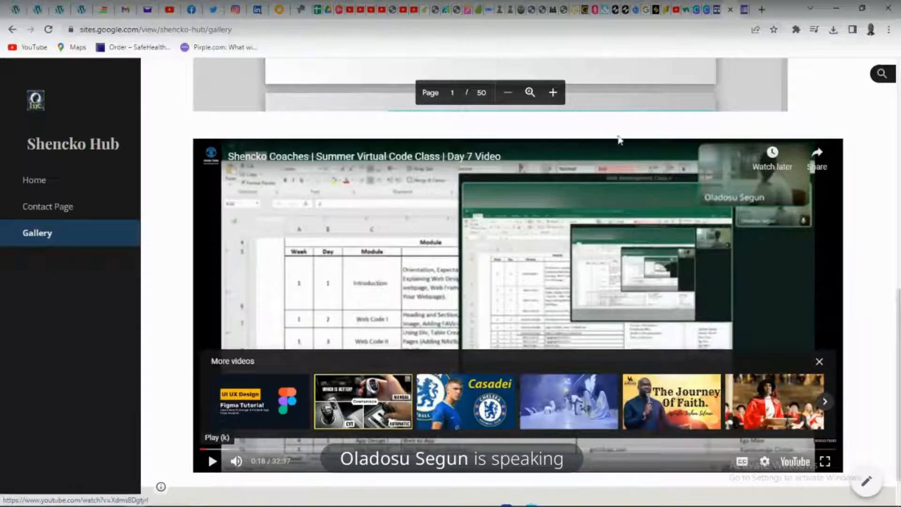
left_click(707, 11)
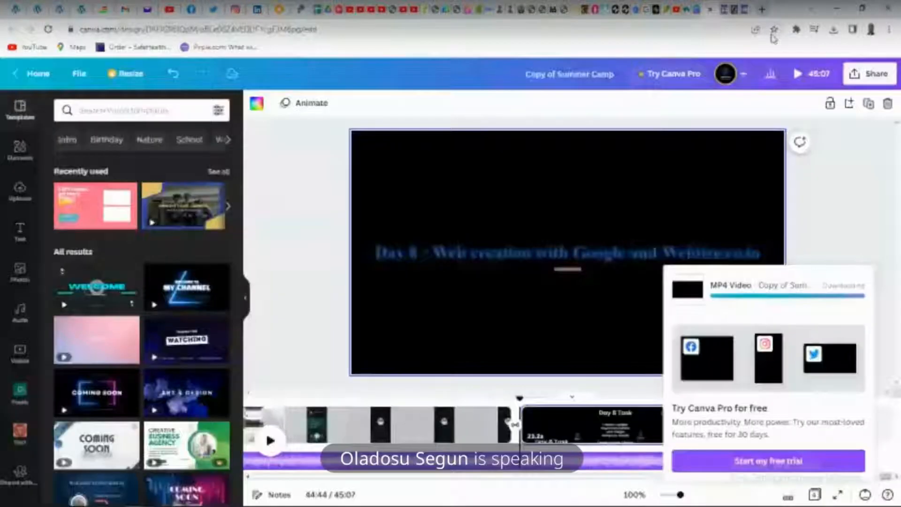
Load the pantheon.io website in a new browser tab
left_click(762, 10)
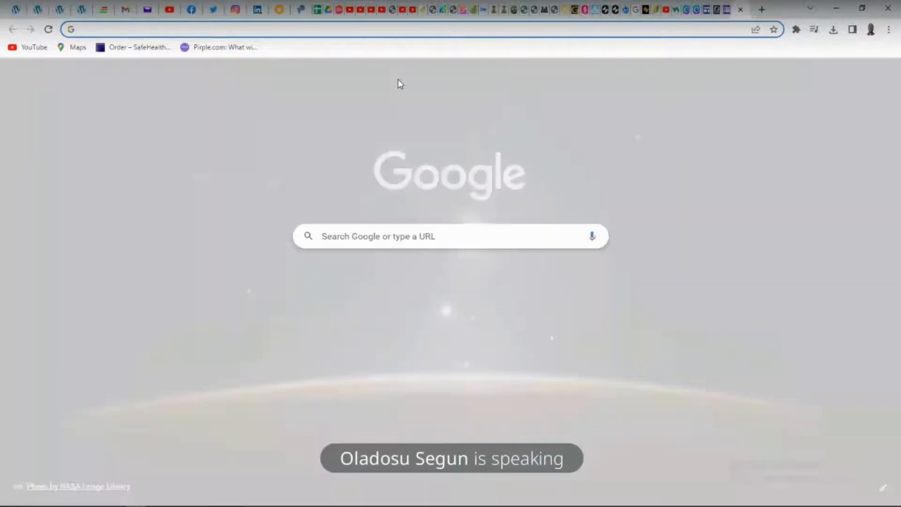
type("panth")
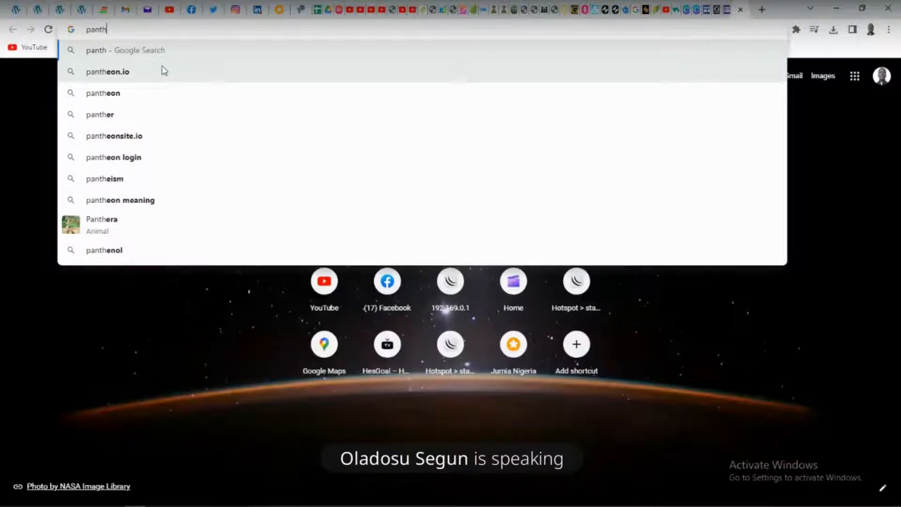
key("Down")
key("Down")
key("Up")
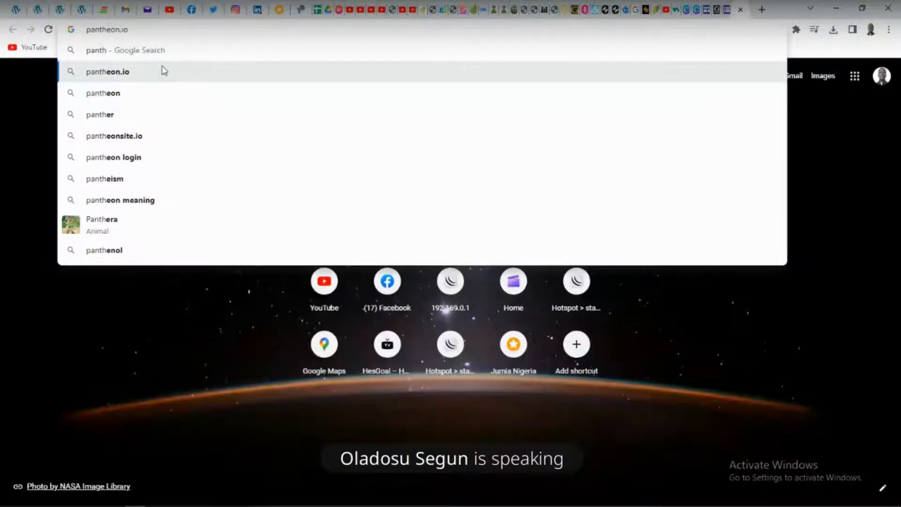
key("BackSpace")
type("o")
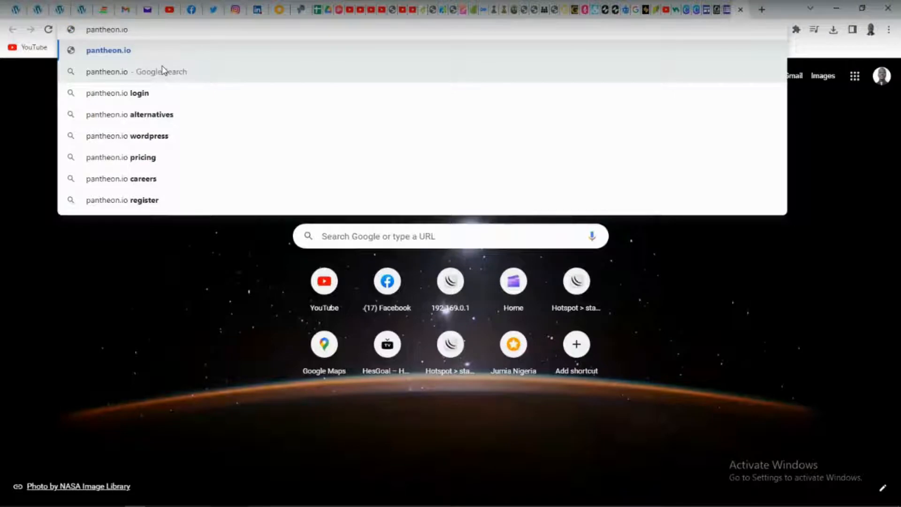
key("Return")
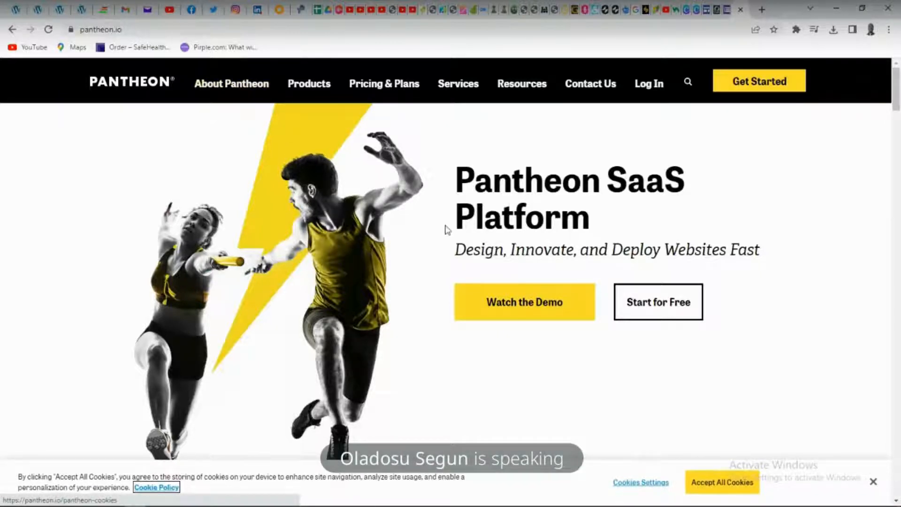
Open Pantheon's free account registration page and go through the sign-up form down to the Google sign-in option
mouse_move(378, 84)
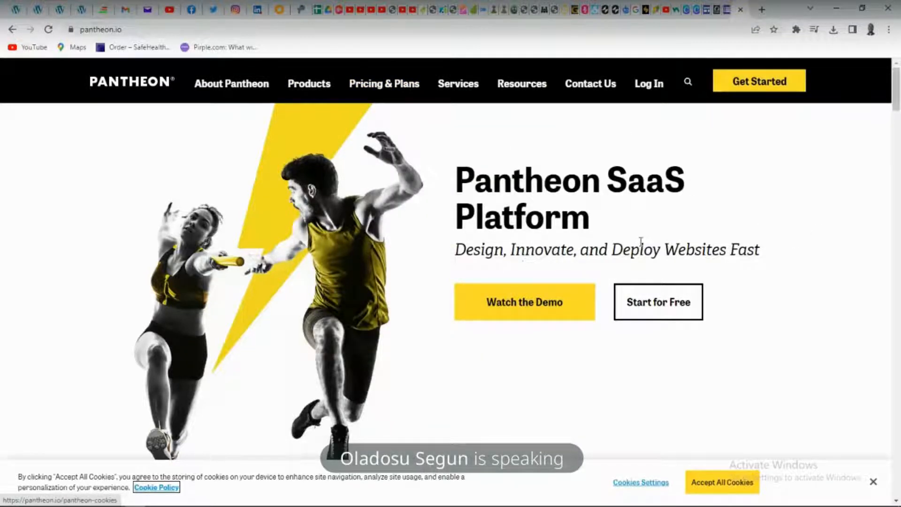
left_click(745, 83)
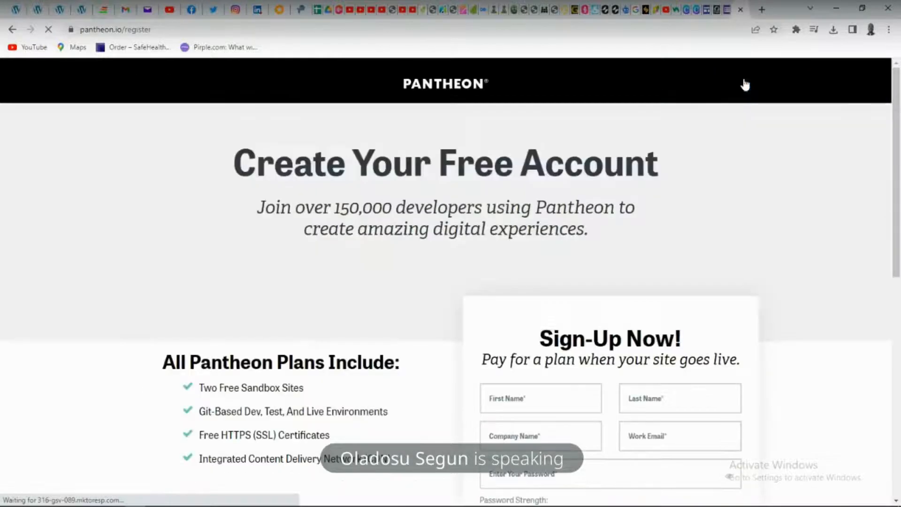
scroll(830, 228, "down", 2)
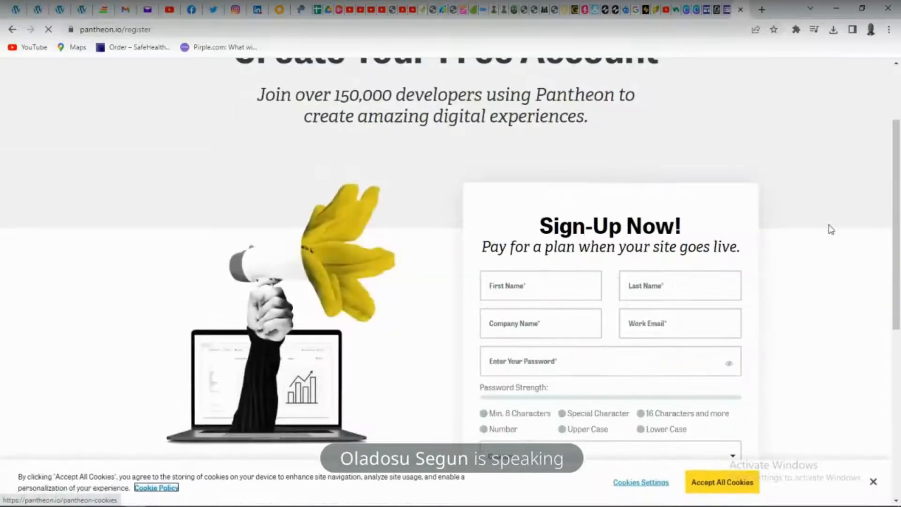
scroll(830, 229, "down", 2)
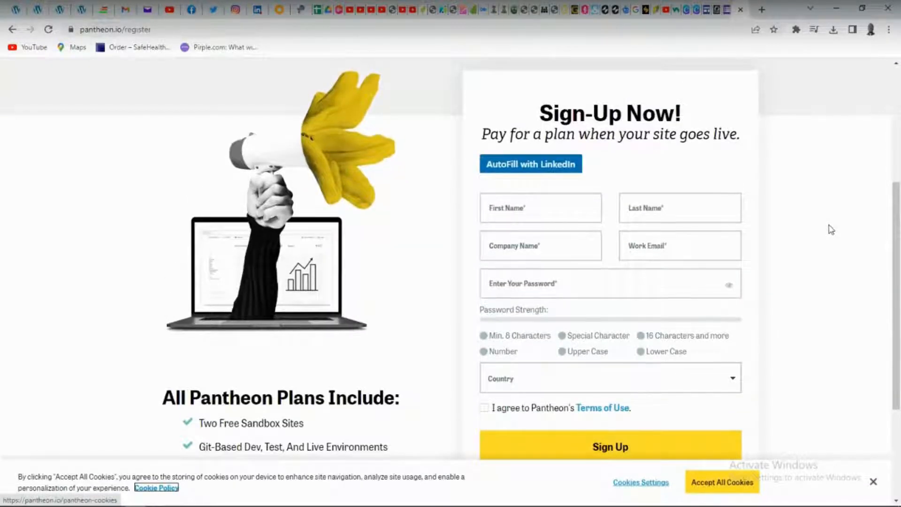
scroll(831, 229, "down", 3)
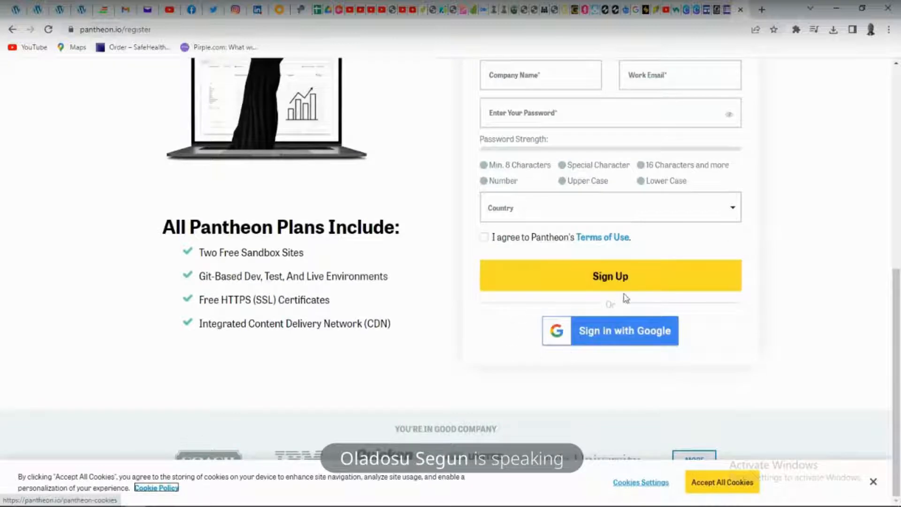
Sign up for Pantheon through Google, choosing the existing Google account
scroll(580, 95, "up", 3)
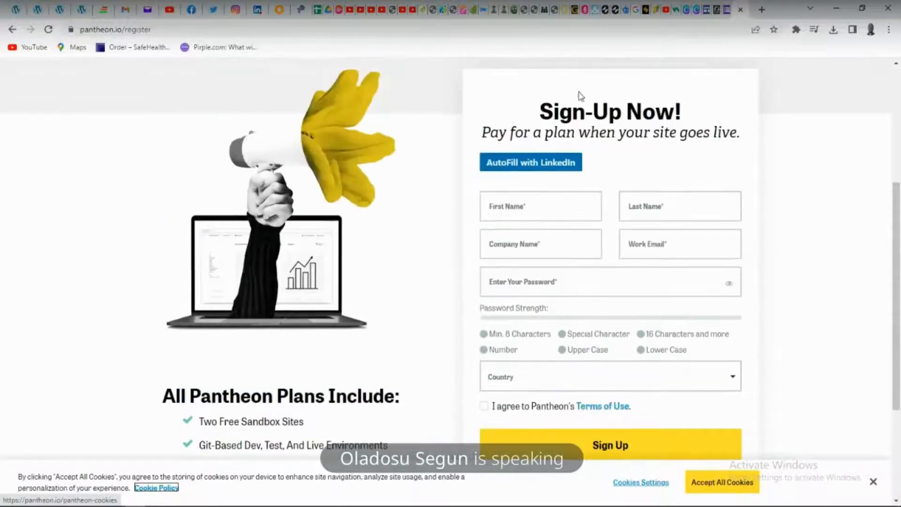
scroll(547, 268, "down", 3)
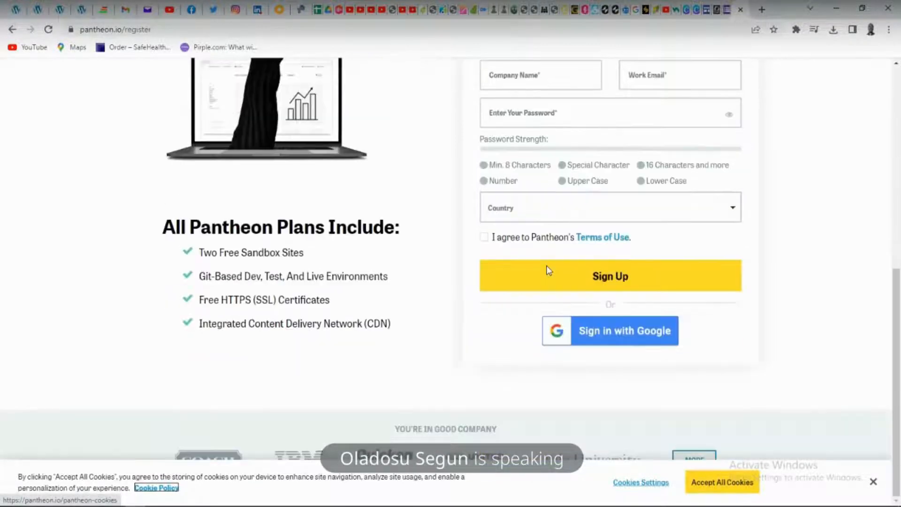
left_click(624, 336)
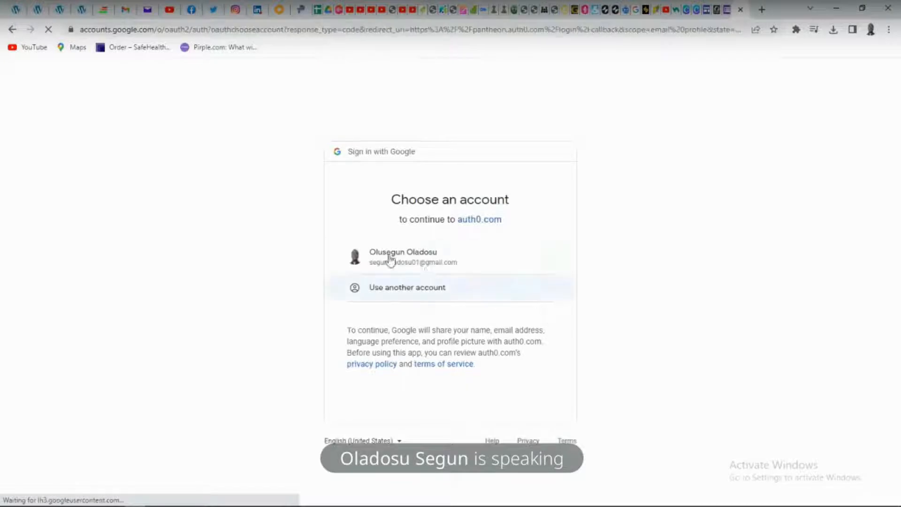
left_click(380, 257)
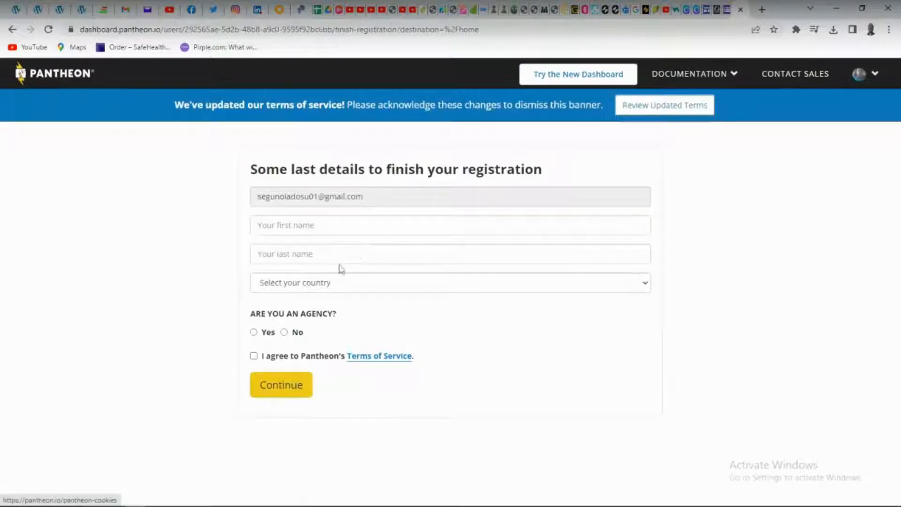
Enter "Shencko" as the first name and "Hub" as the last name in the registration details
left_click(305, 226)
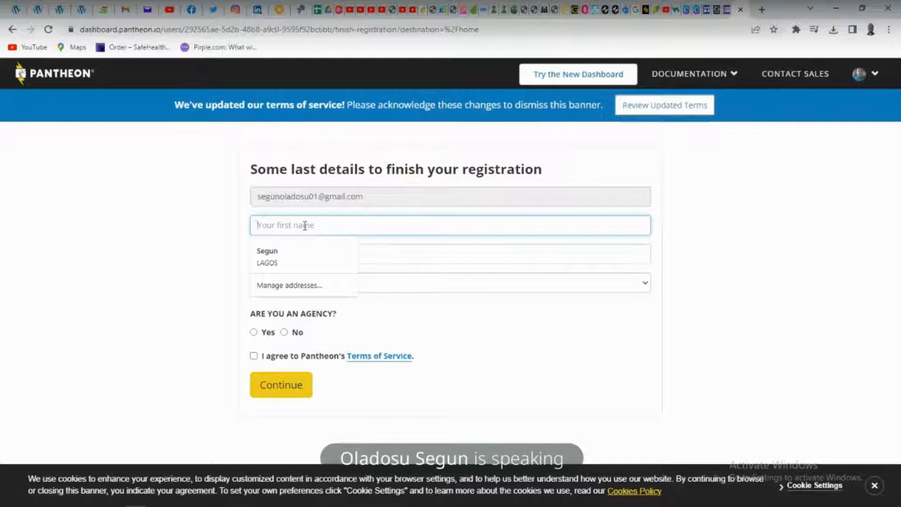
type("Sher")
type("cko")
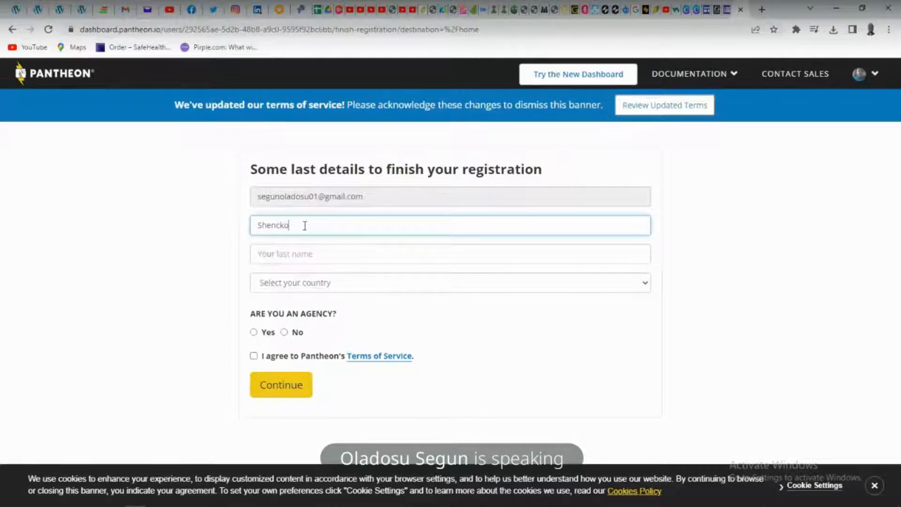
key("Tab")
type("H")
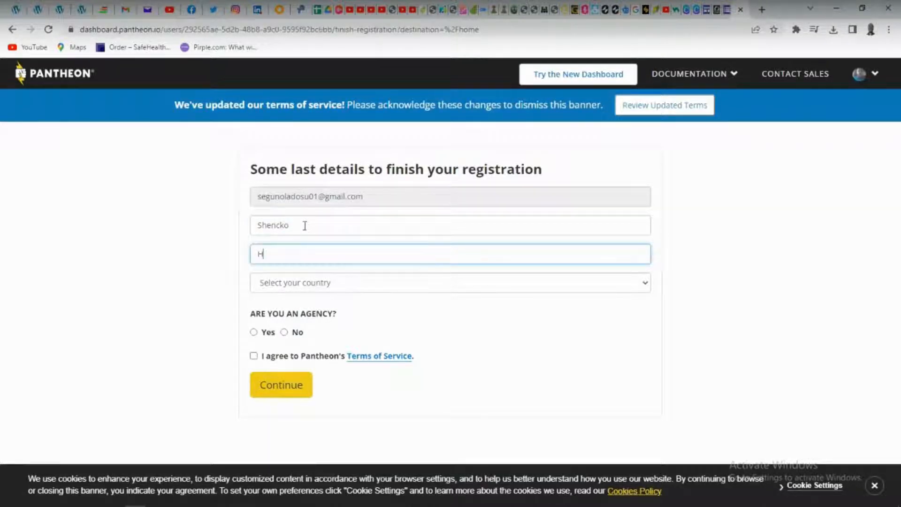
type("ub")
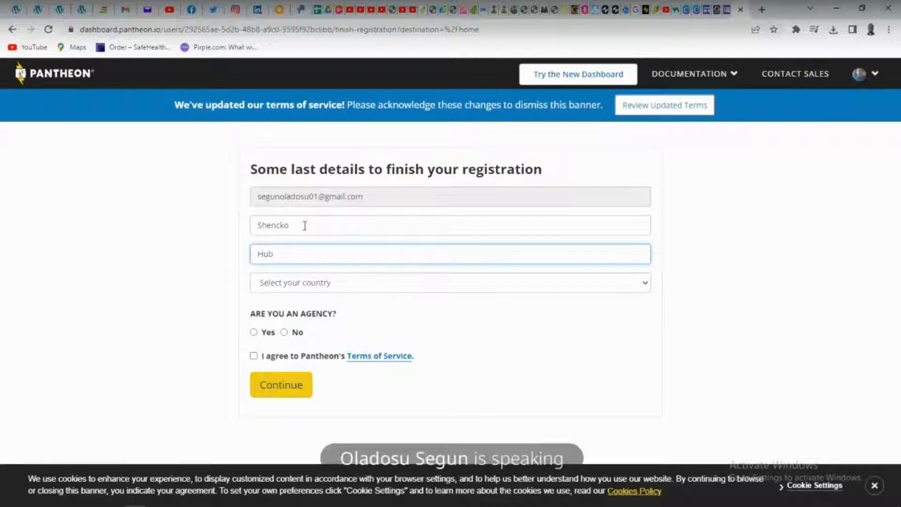
Select Nigeria as the country in the registration details
left_click(332, 288)
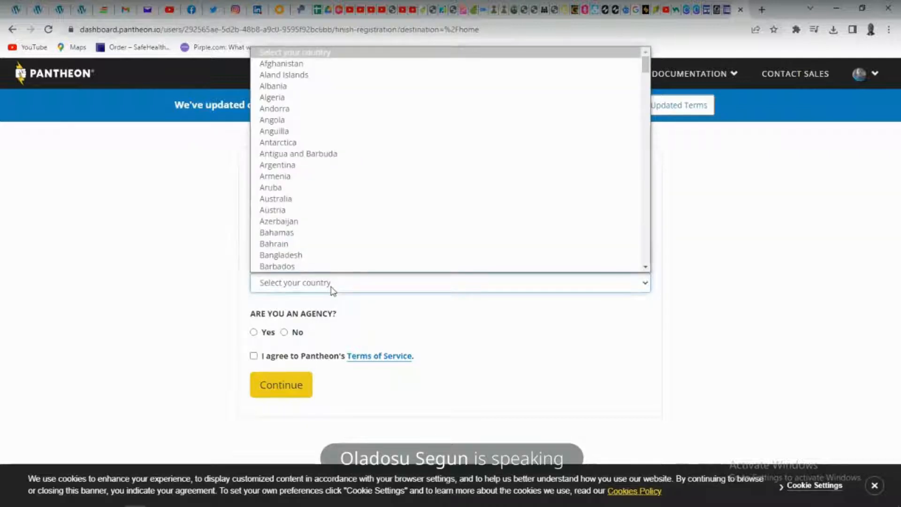
key("n")
key("n")
key("n")
key("n")
key("n")
key("n")
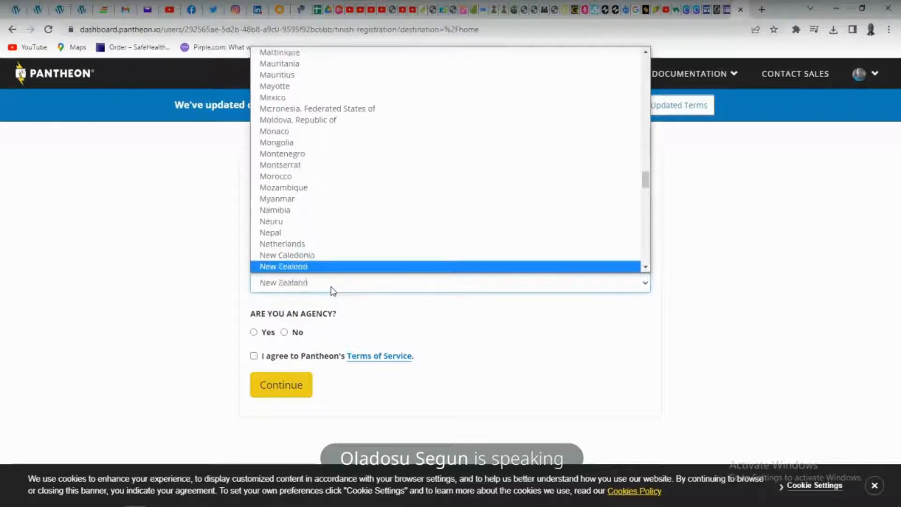
key("n")
key("n")
key("n")
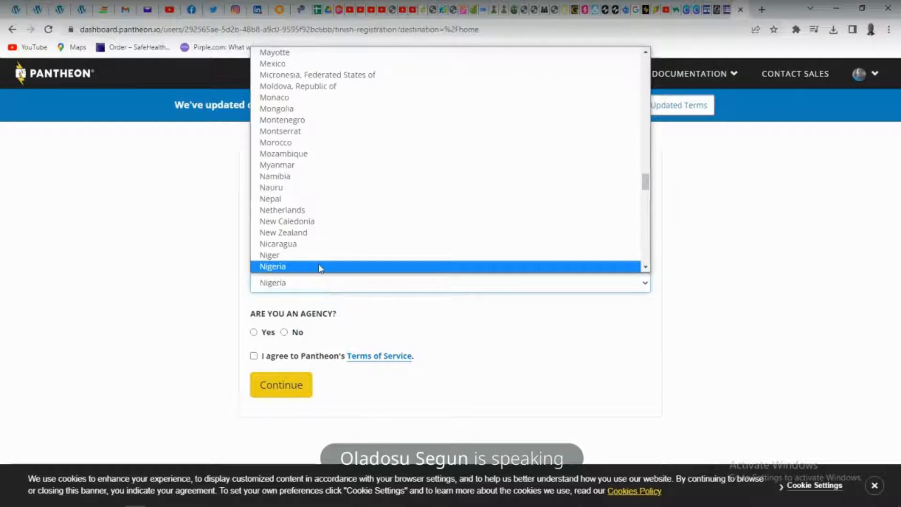
left_click(319, 267)
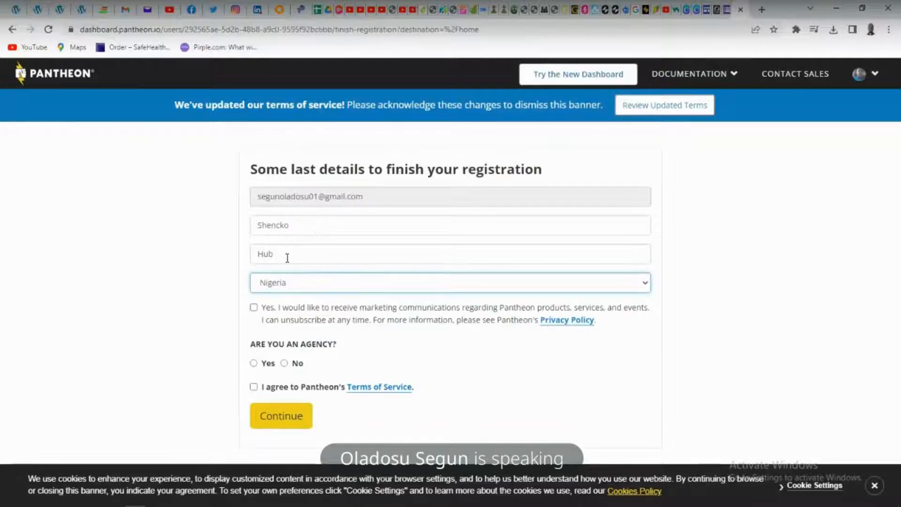
Opt in to marketing communications, answer No to being an agency, accept the Terms of Service and submit the registration
left_click(253, 309)
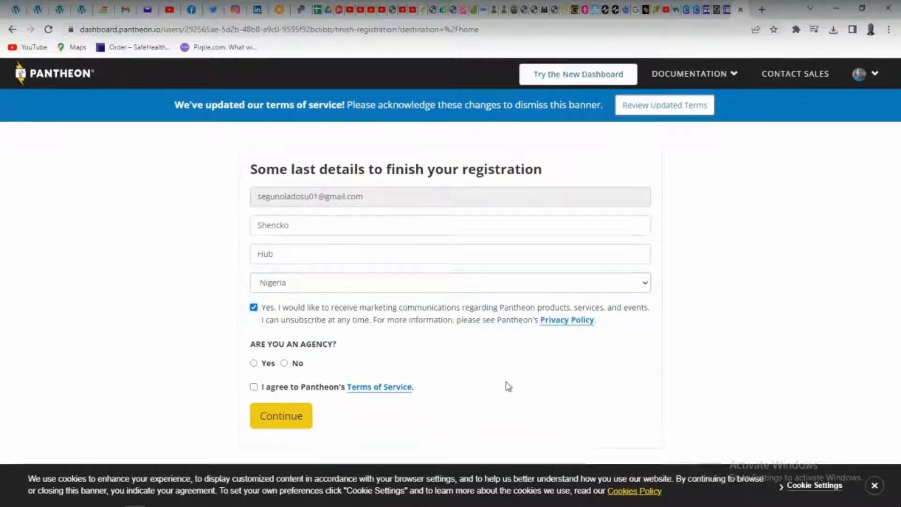
left_click(285, 364)
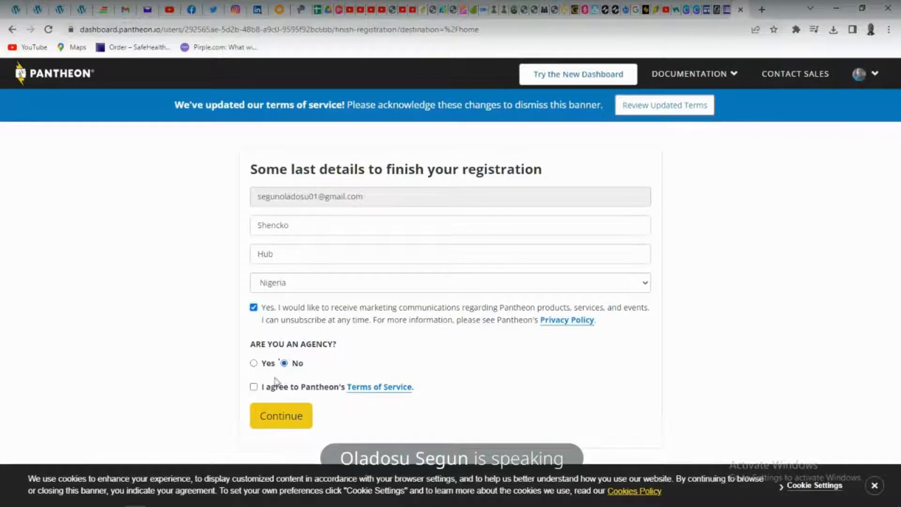
left_click(256, 388)
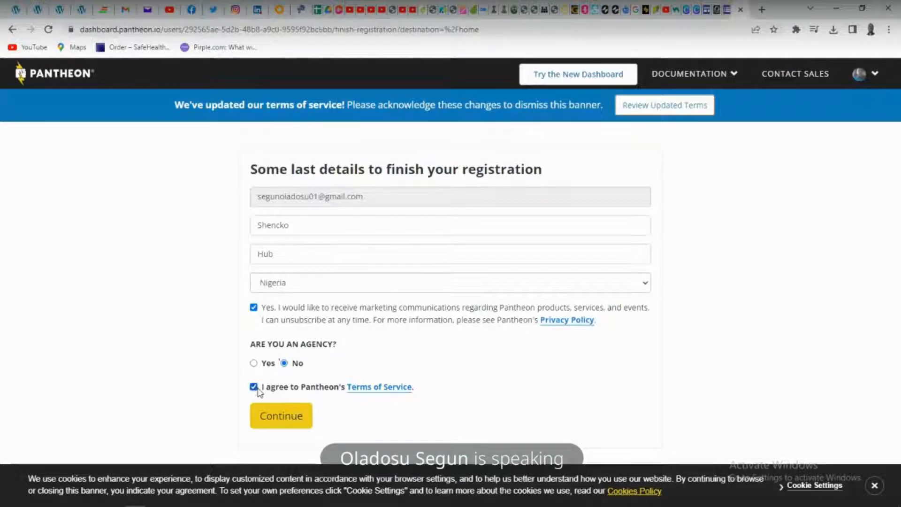
left_click(292, 417)
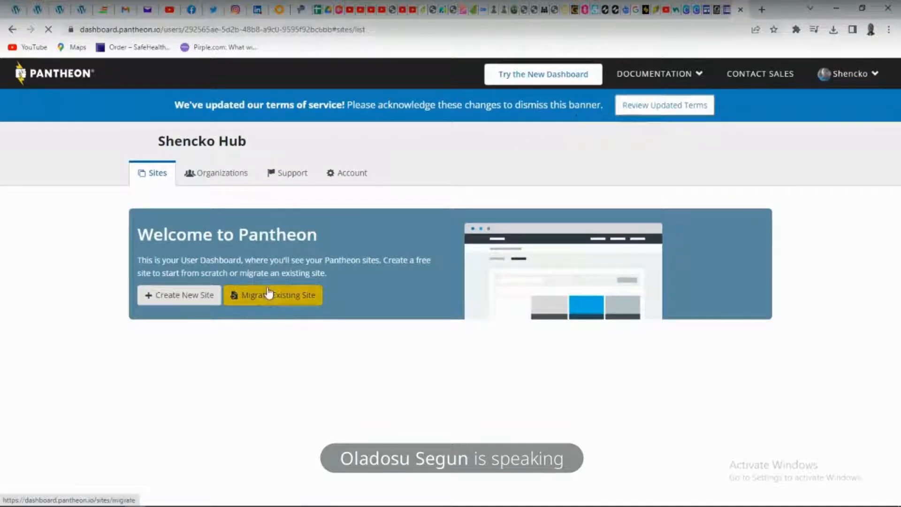
Start creating a new Pantheon site and name it "shenckohub"
left_click(172, 298)
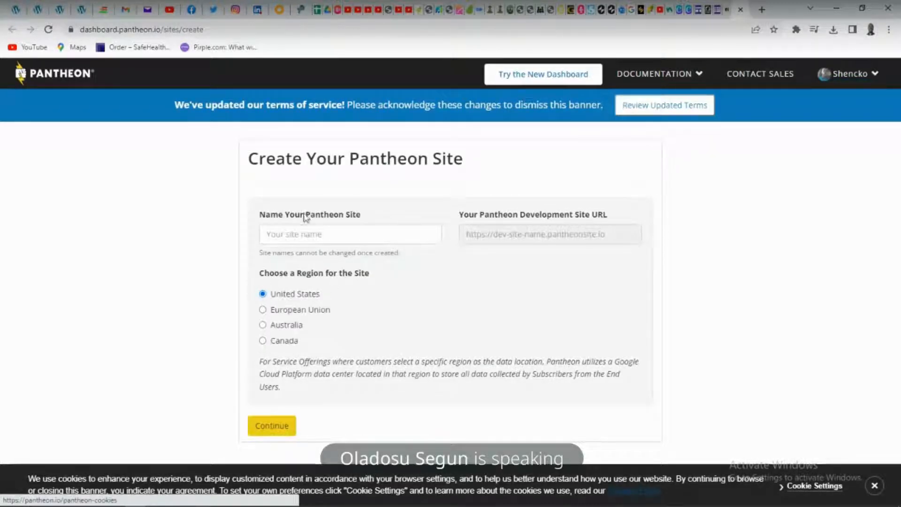
left_click(293, 238)
type("sh")
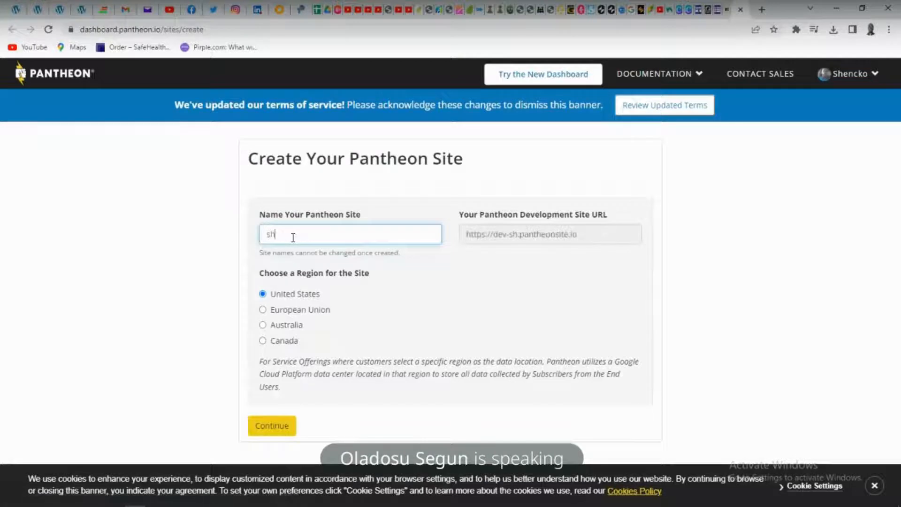
type("enckohu")
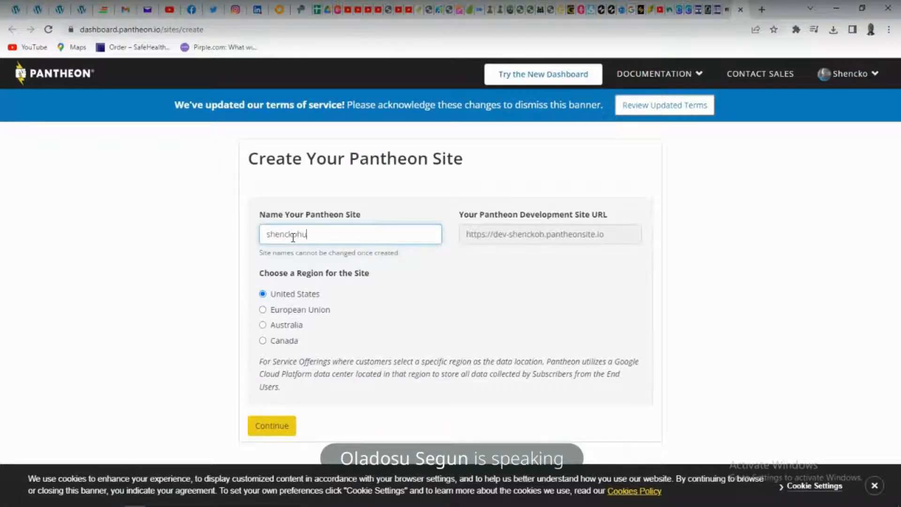
type("d")
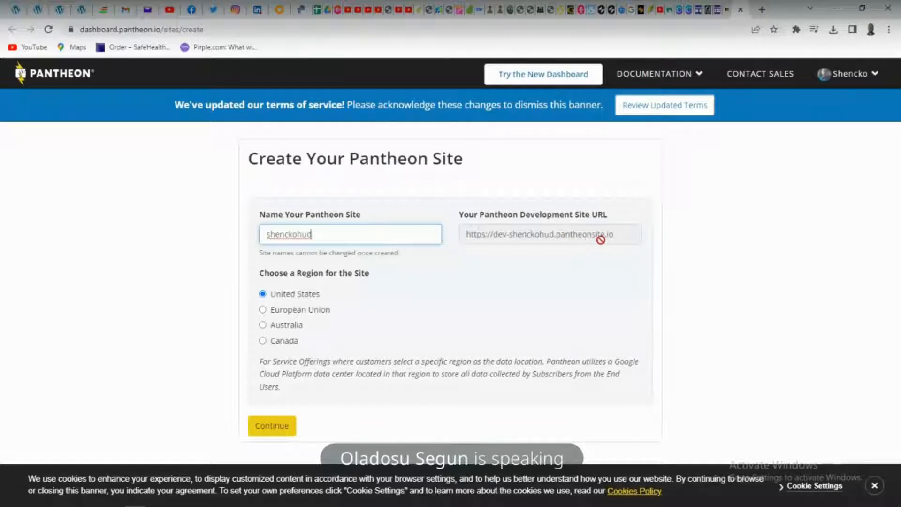
key("BackSpace")
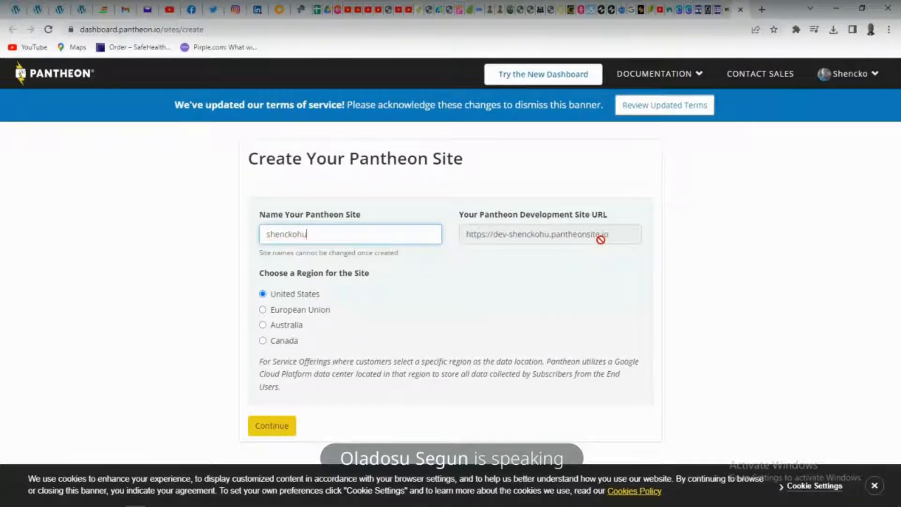
type("b")
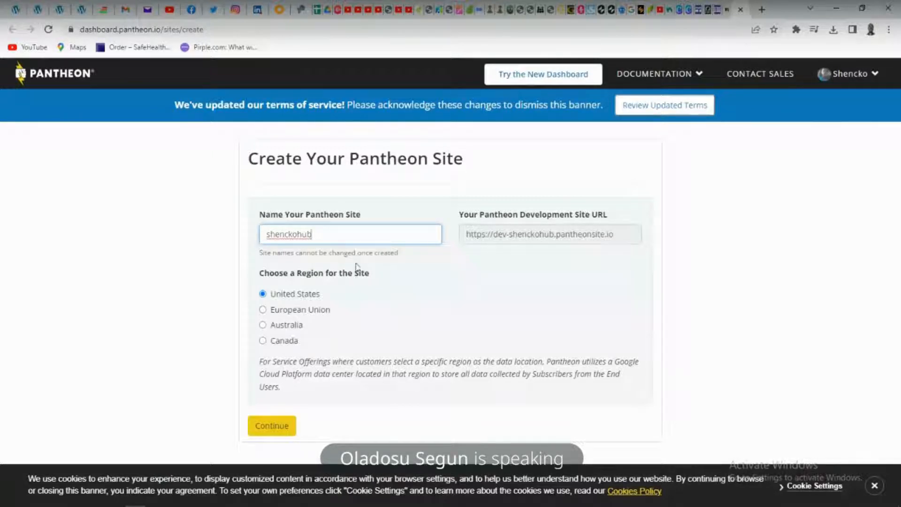
type(".com")
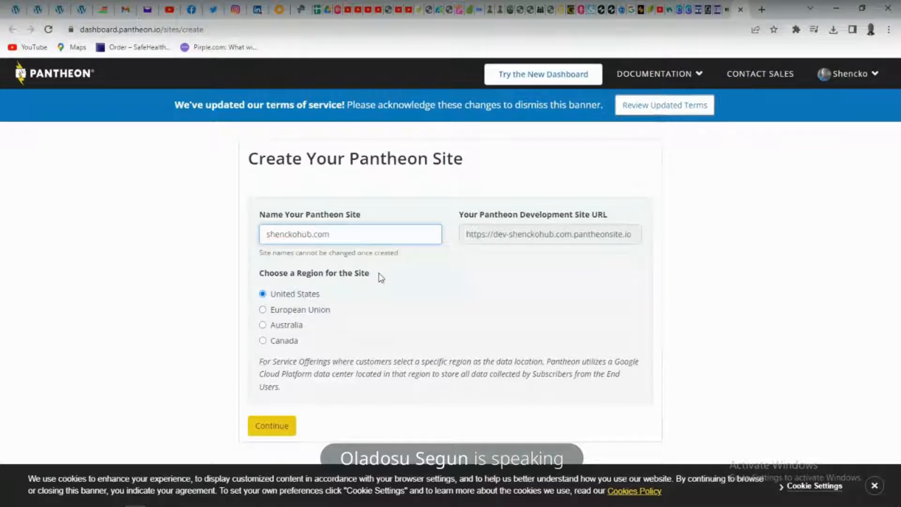
key("BackSpace")
key("BackSpace")
key("BackSpace")
key("BackSpace")
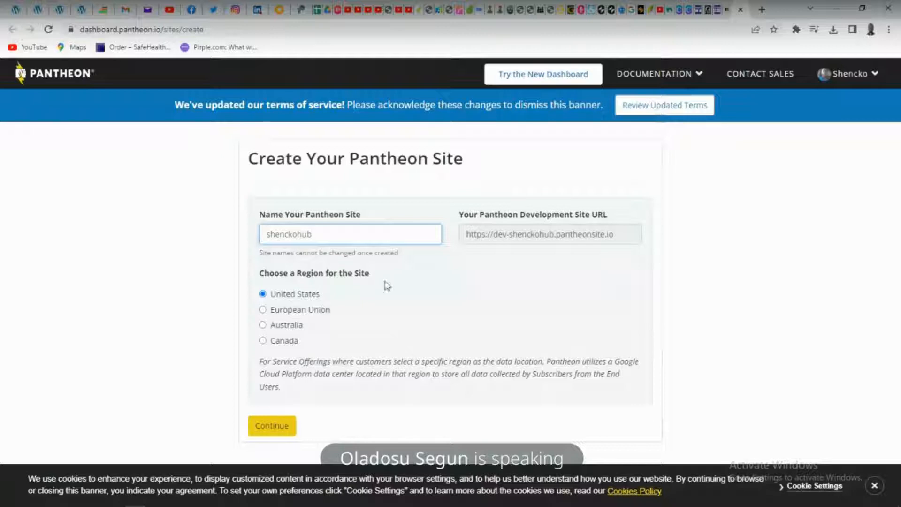
Create the site in the United States region, deploy WordPress as its CMS and open the Pantheon site dashboard
left_click(288, 429)
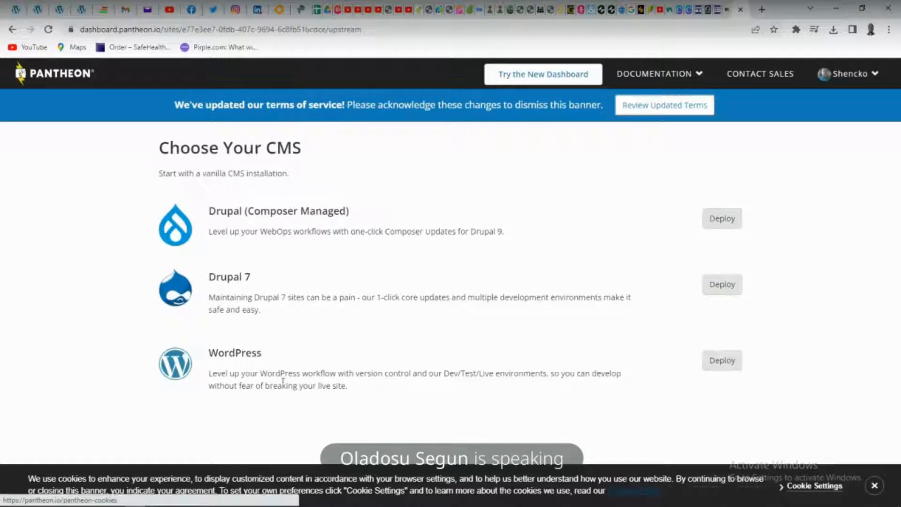
left_click(724, 367)
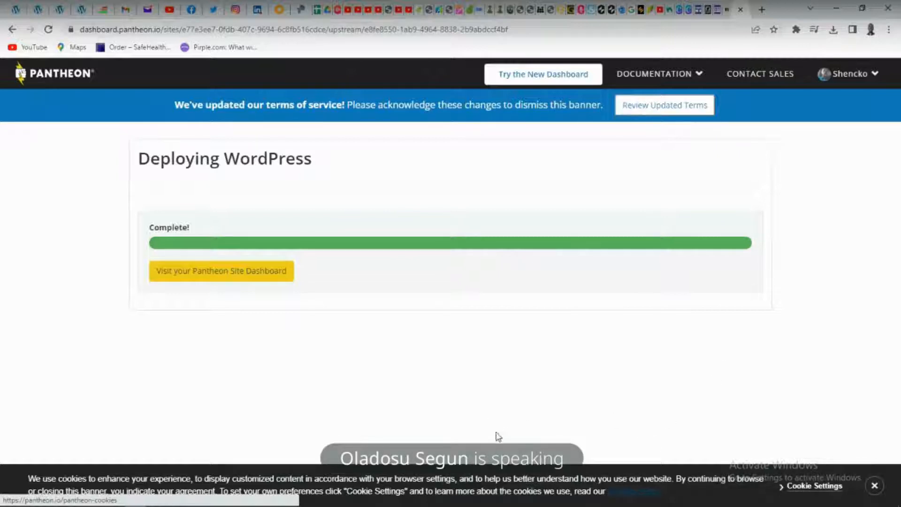
left_click(249, 278)
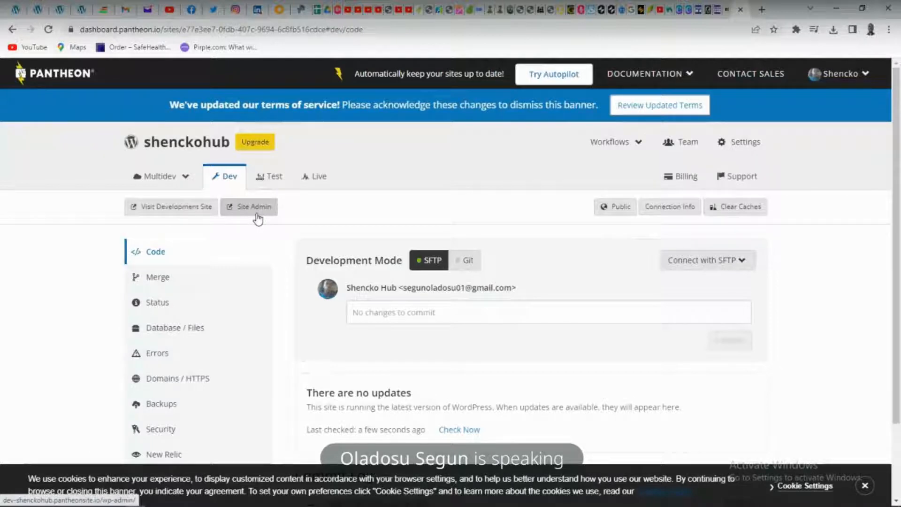
Open the development site's admin page and continue the WordPress installation in English (United States)
left_click(190, 207)
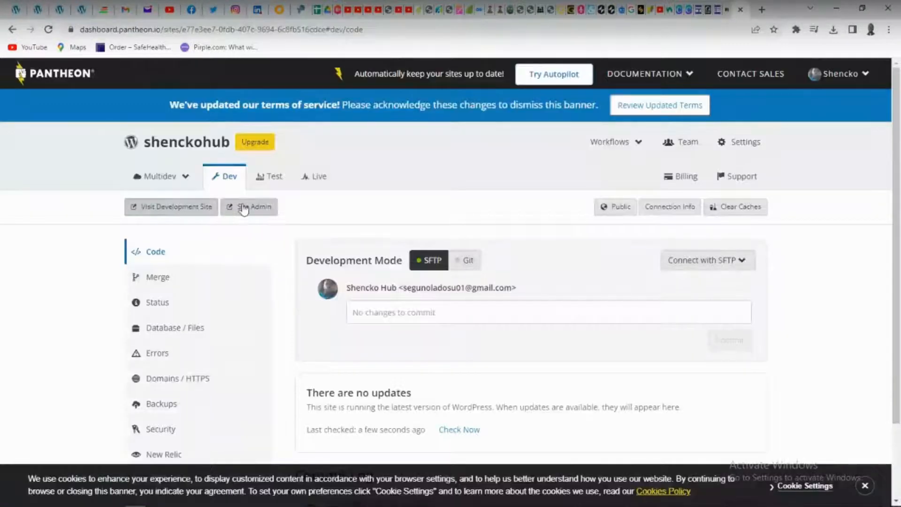
left_click(245, 207)
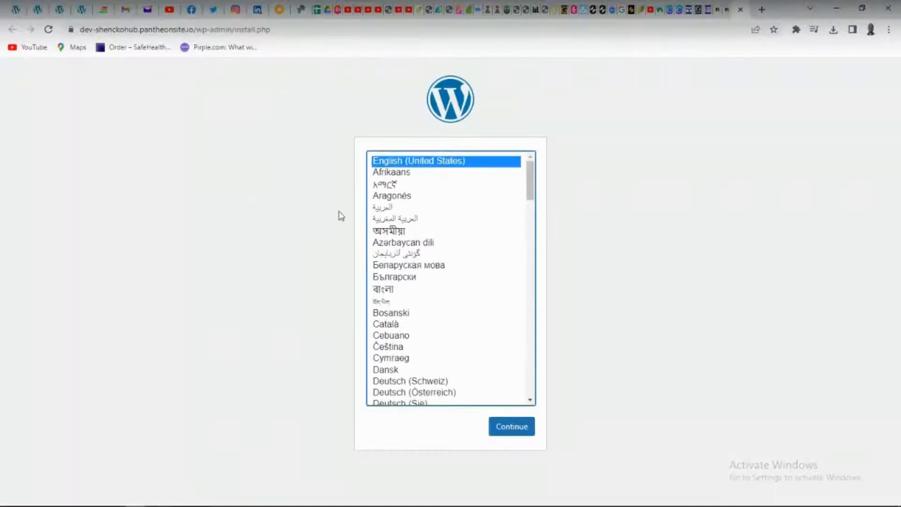
left_click(721, 11)
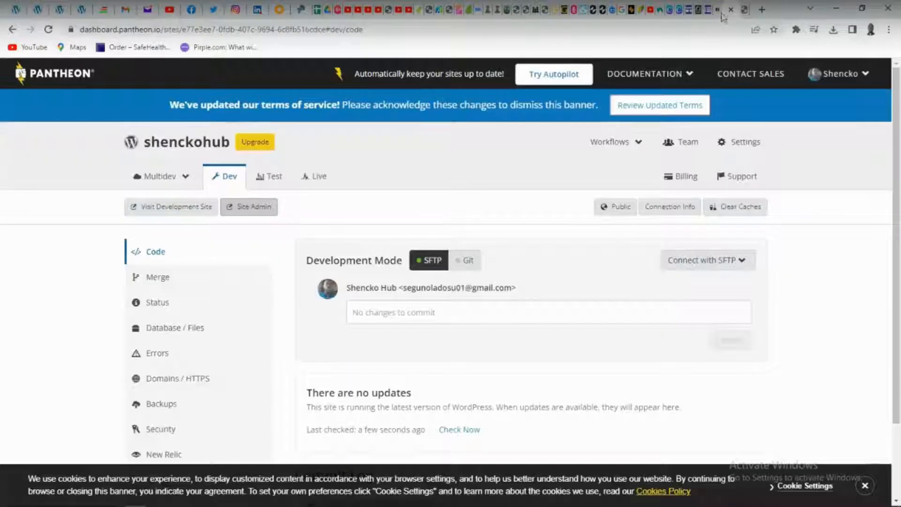
left_click(252, 207)
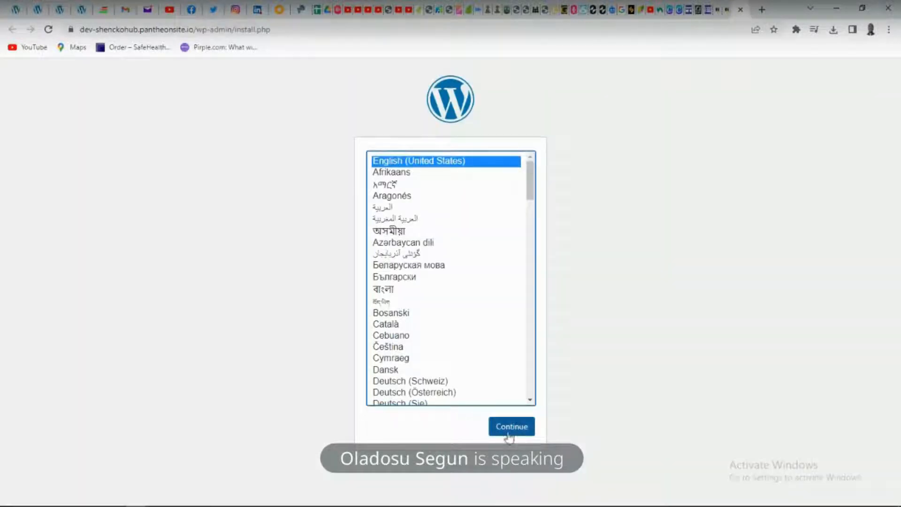
left_click(509, 427)
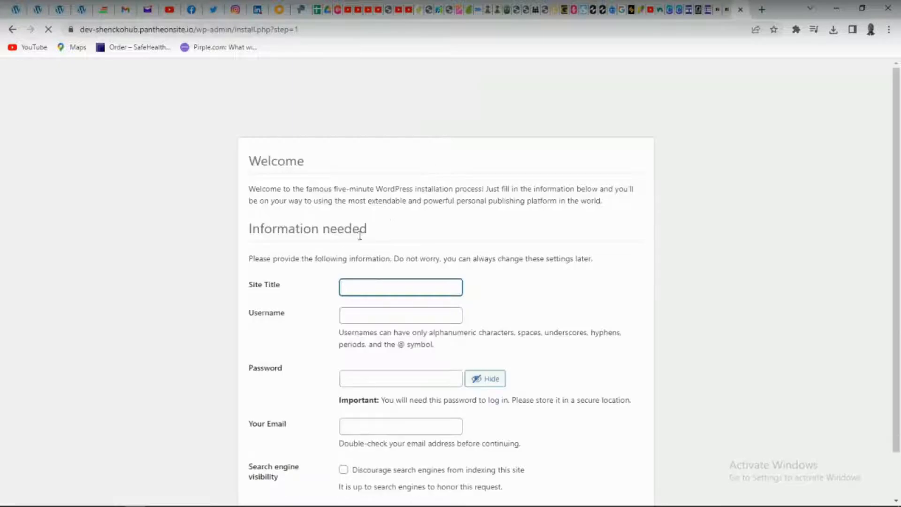
Set the WordPress site title to "shencko-hubs" and the admin username to "shenckohub"
type("she")
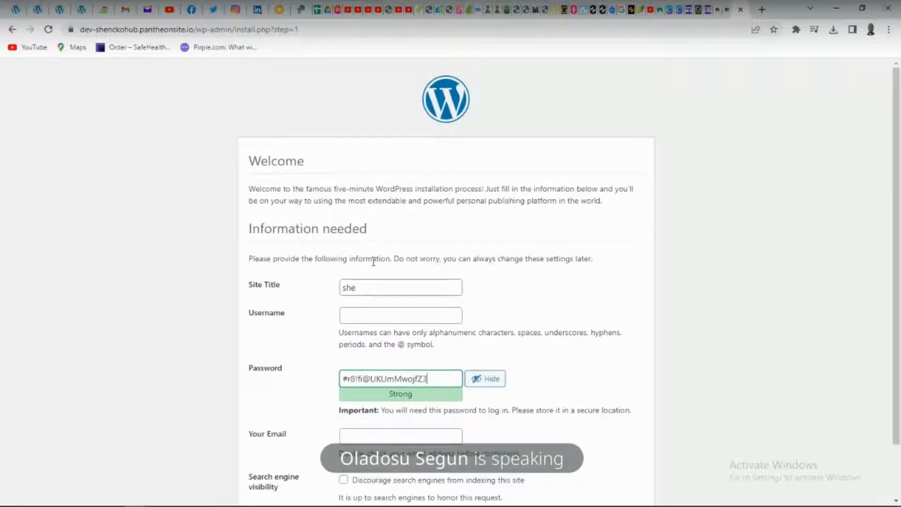
left_click(368, 282)
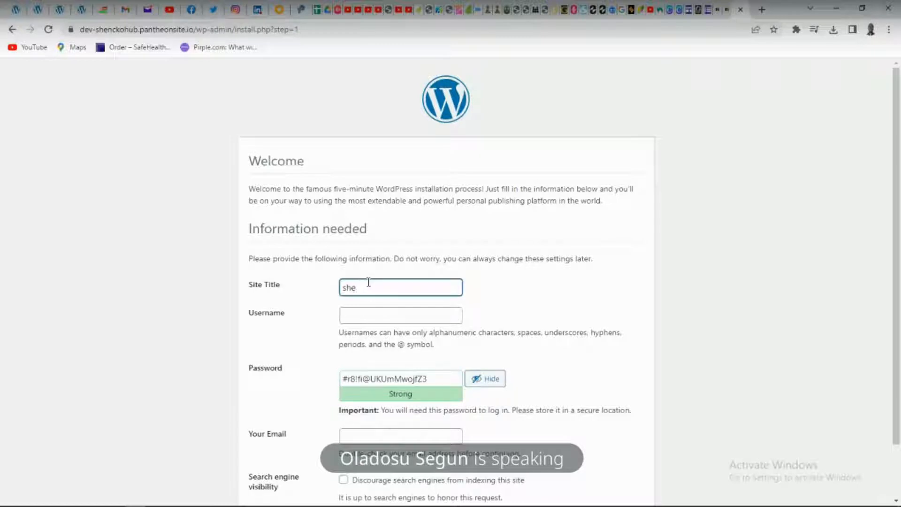
type("ncko-")
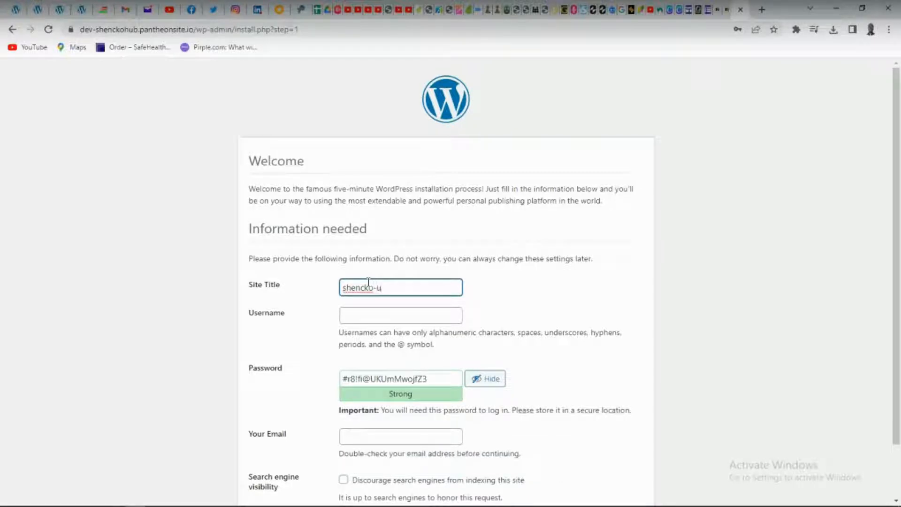
type("hub")
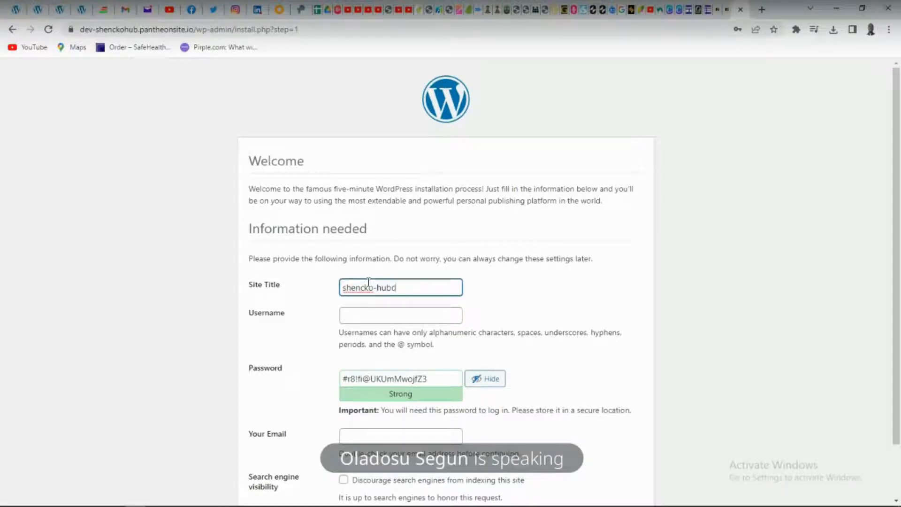
type("s")
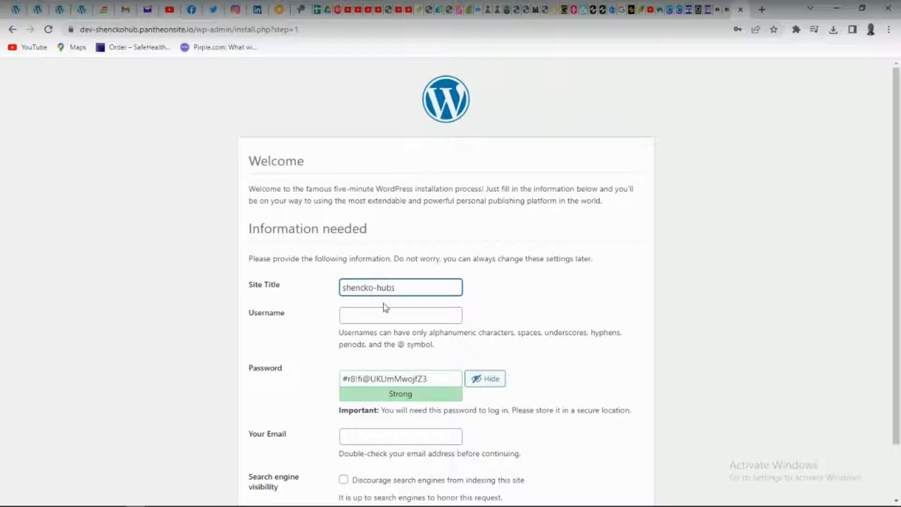
left_click(375, 315)
type("shenc")
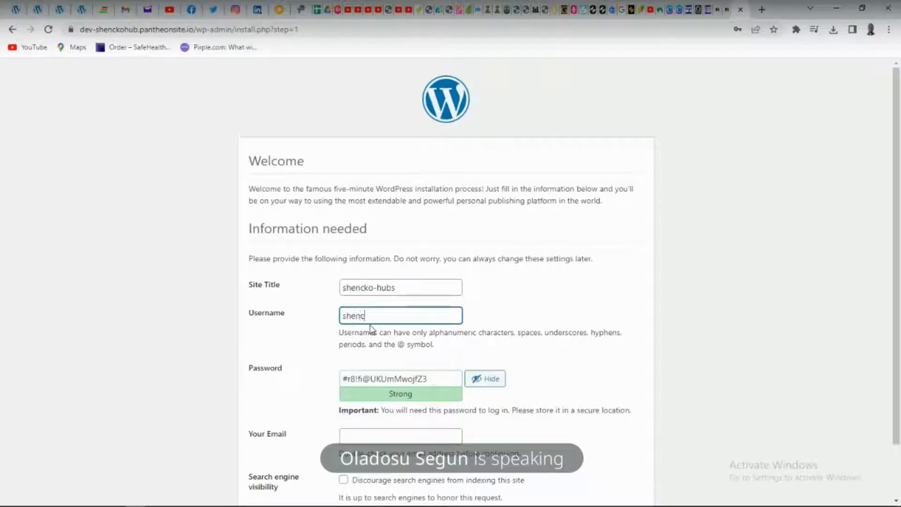
type("kohub")
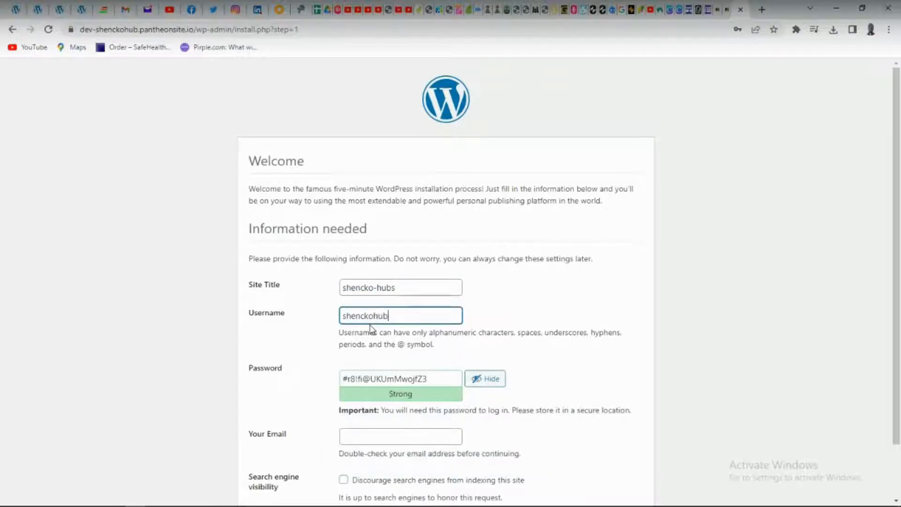
Replace the generated password with the chosen account password, keep it hidden, and confirm the use of a weak password
scroll(516, 375, "down", 2)
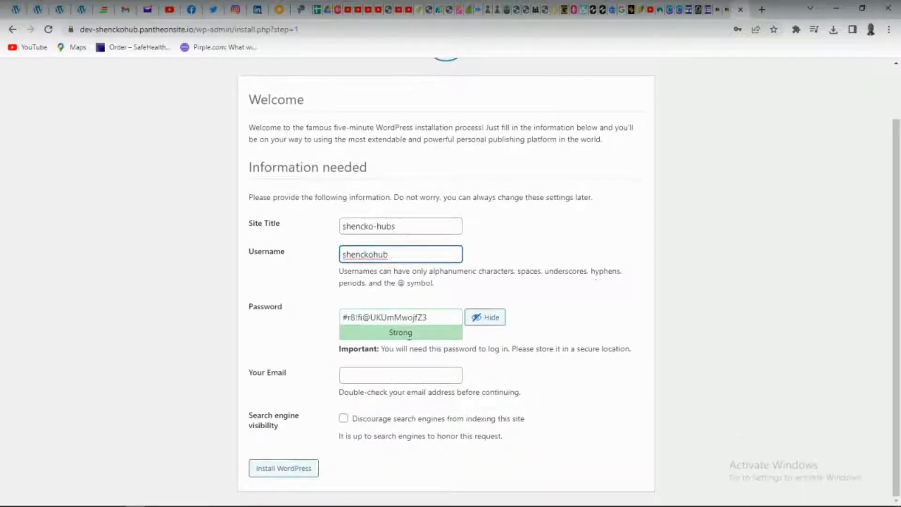
left_click(438, 310)
key("ctrl+a")
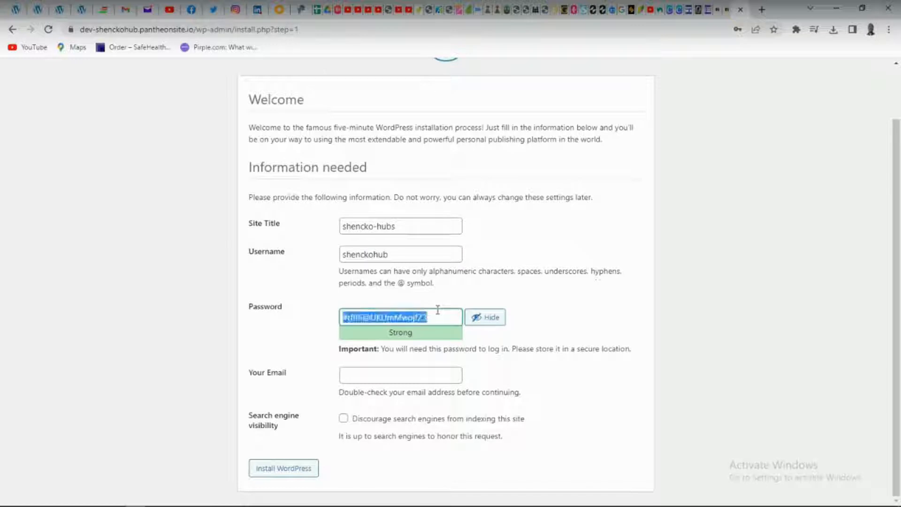
type("pre")
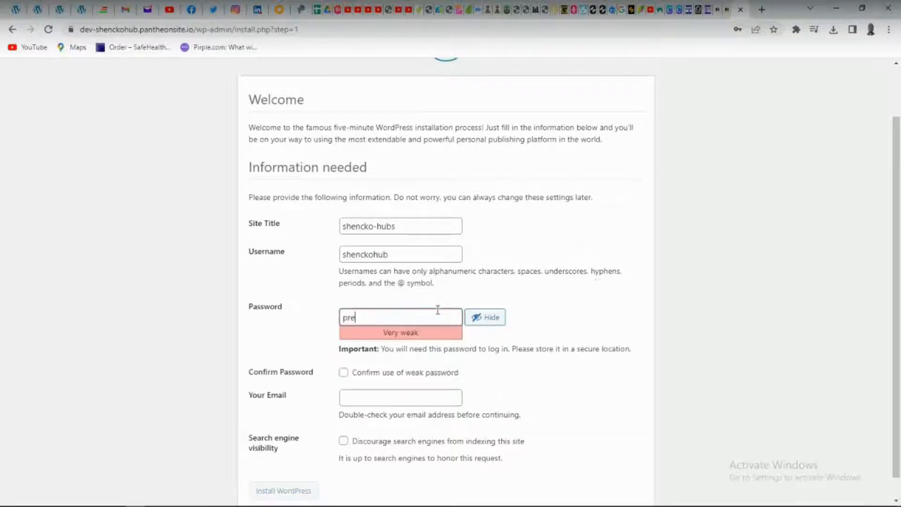
left_click(493, 318)
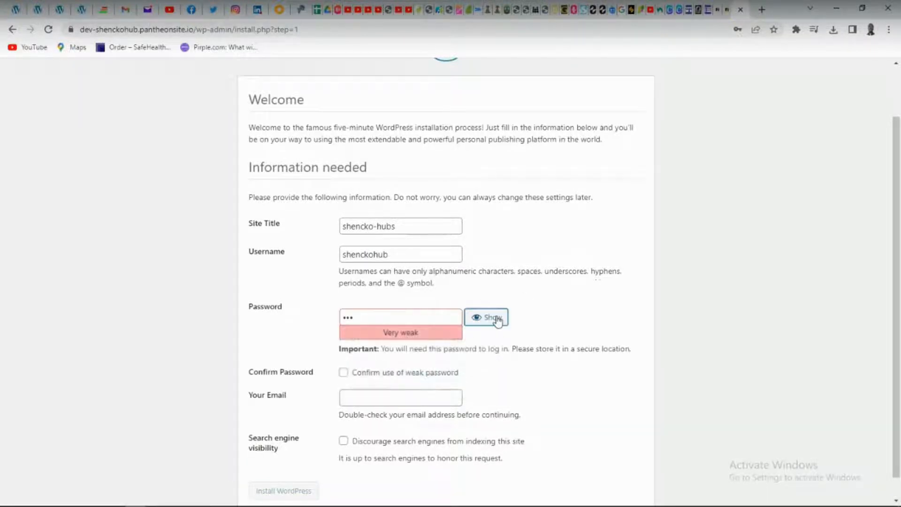
key("ctrl+a")
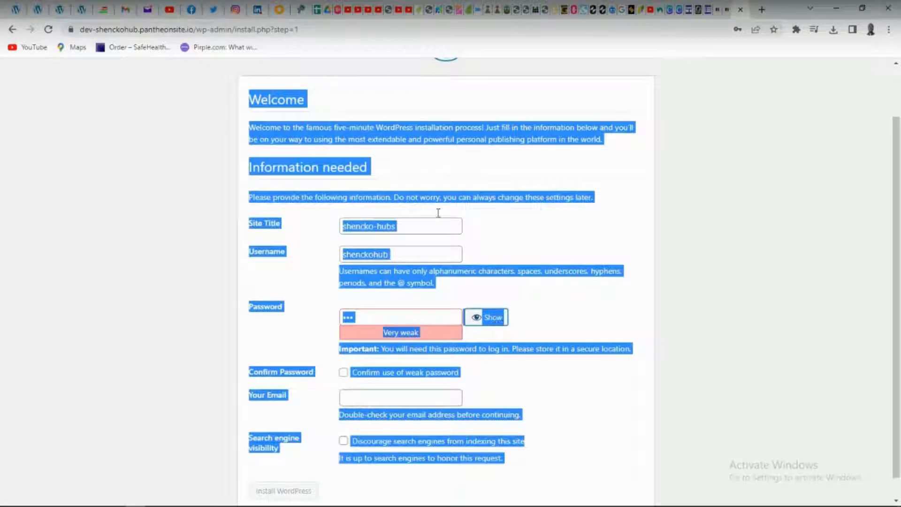
left_click(415, 322)
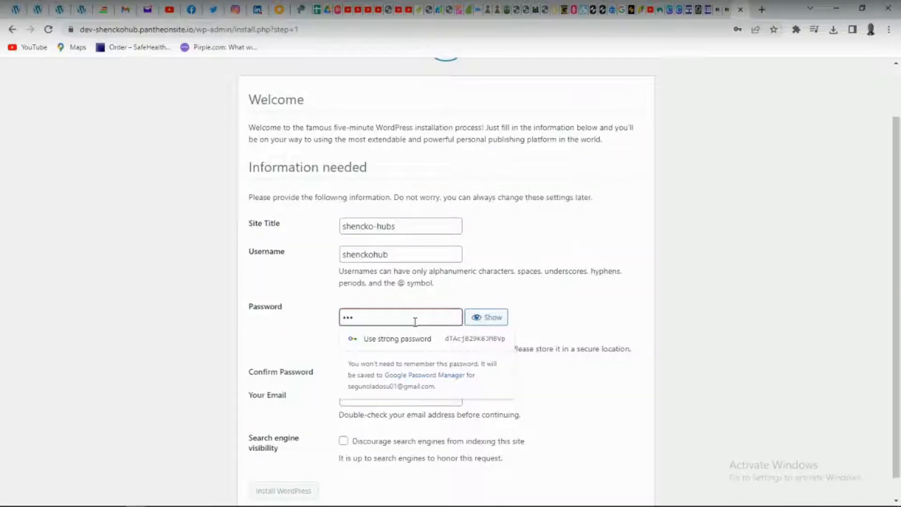
key("ctrl+a")
type("•••••••••••••")
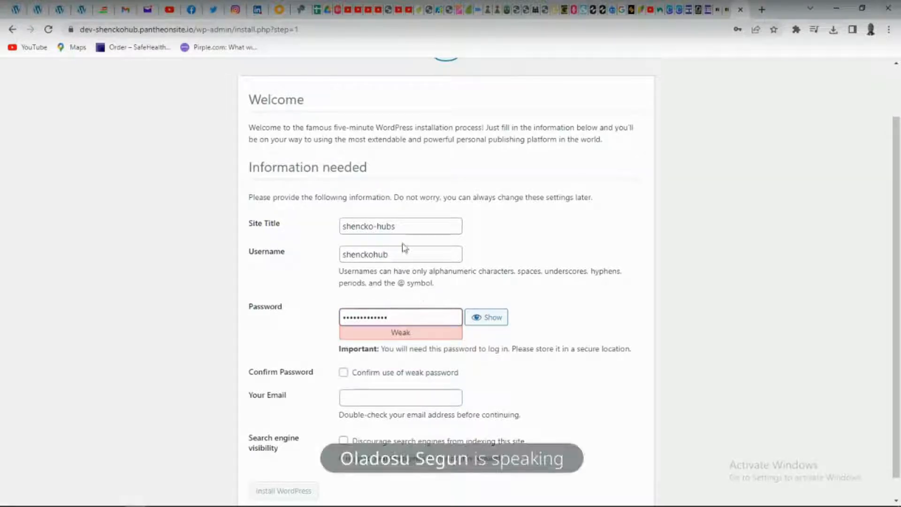
left_click(343, 373)
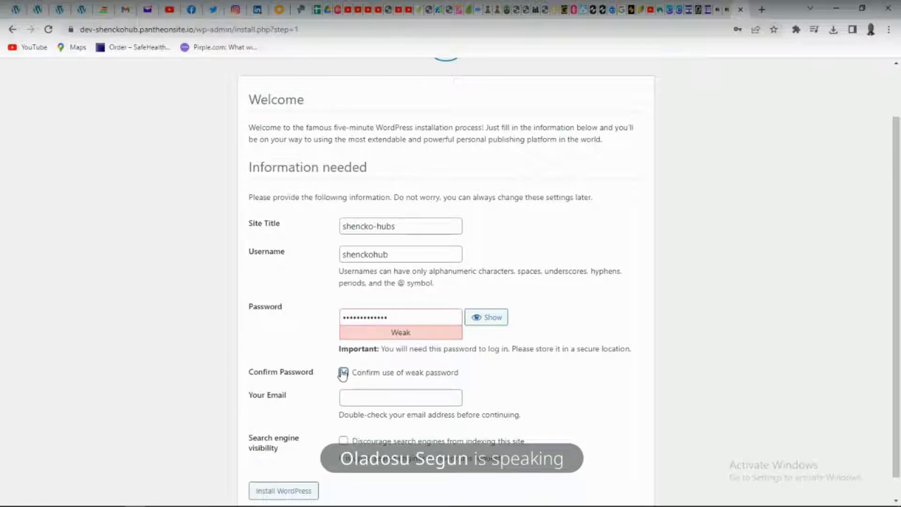
Fill in the administrator's email address from the saved suggestions and install WordPress
left_click(362, 396)
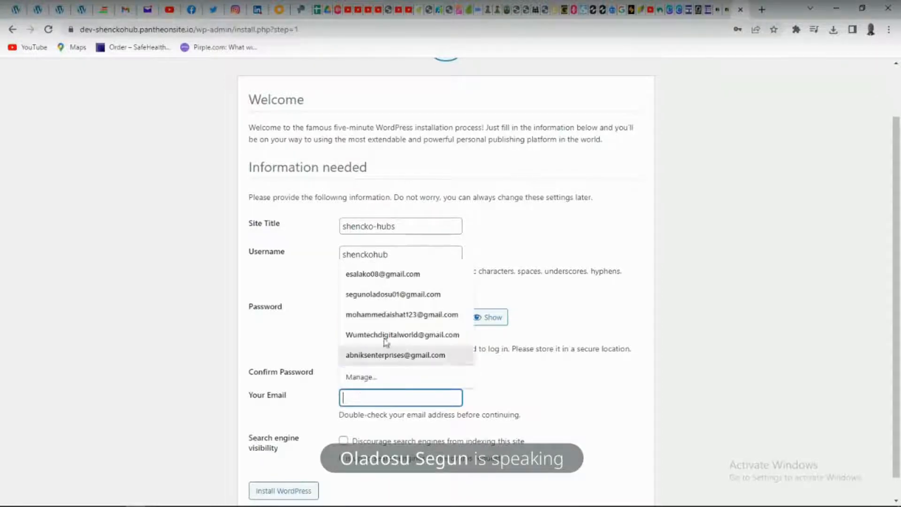
left_click(394, 294)
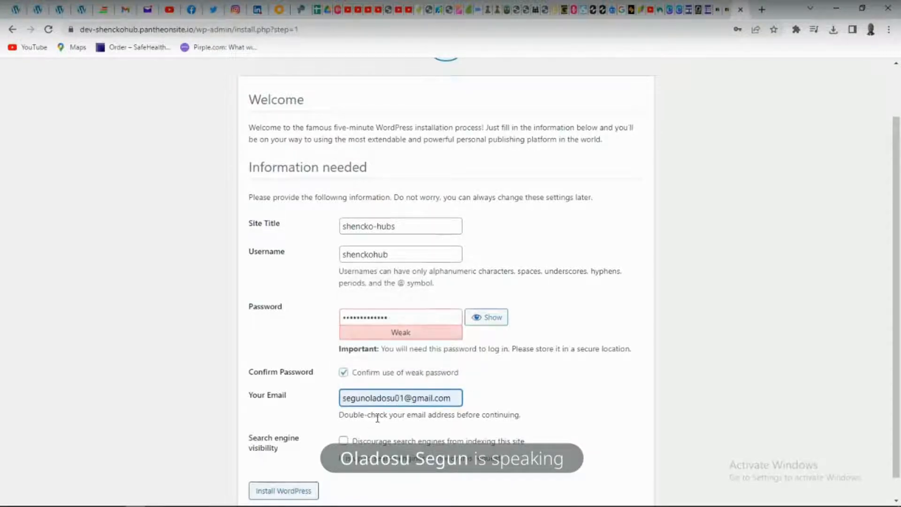
scroll(375, 420, "down", 1)
left_click(301, 468)
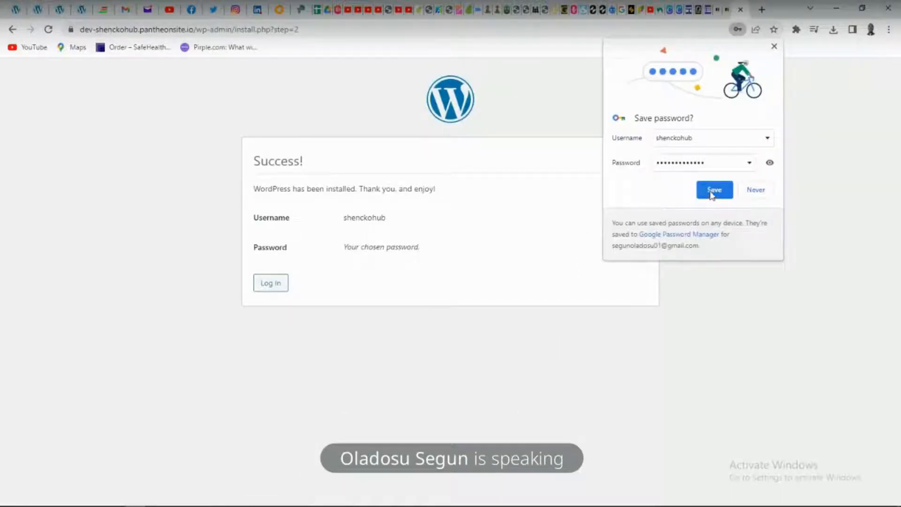
Save the new credentials in the browser and log in to the WordPress site with Remember Me enabled
left_click(713, 193)
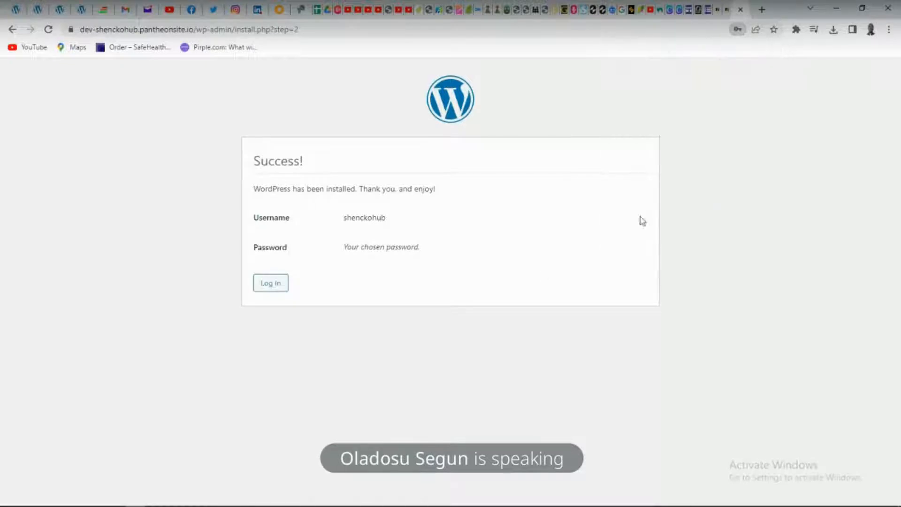
left_click(278, 287)
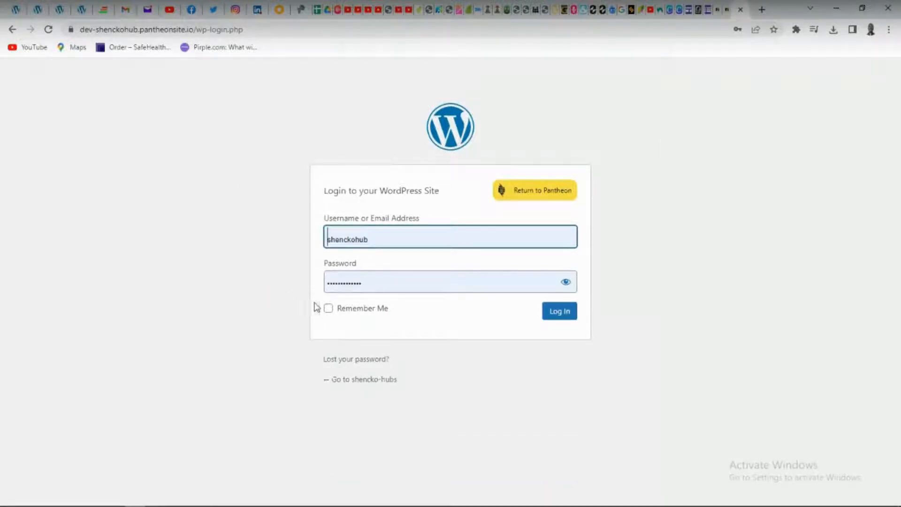
left_click(328, 308)
left_click(568, 312)
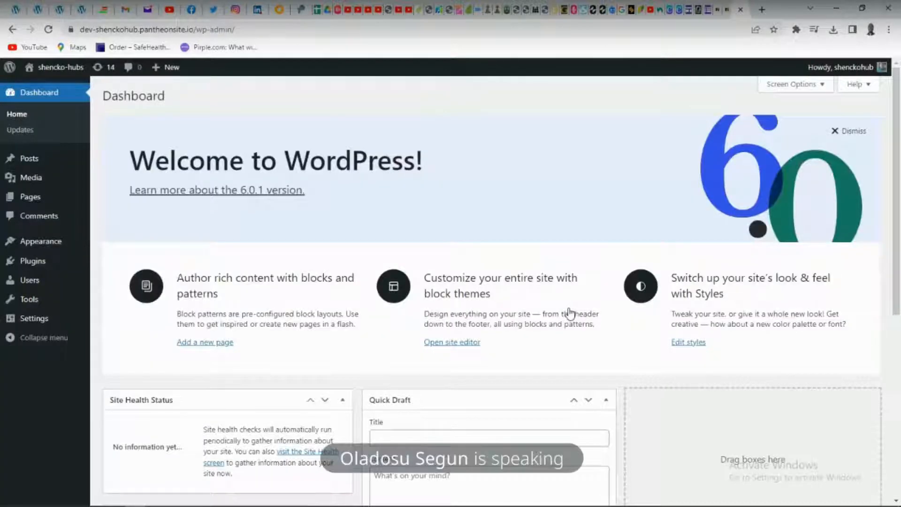
Visit the shencko-hubs front end and look over its default home page from header to footer
mouse_move(58, 69)
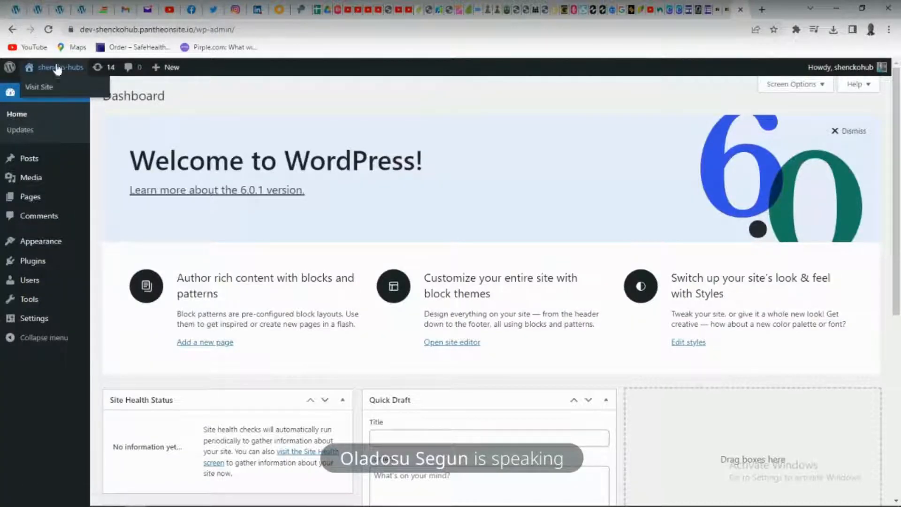
left_click(50, 87)
right_click(42, 85)
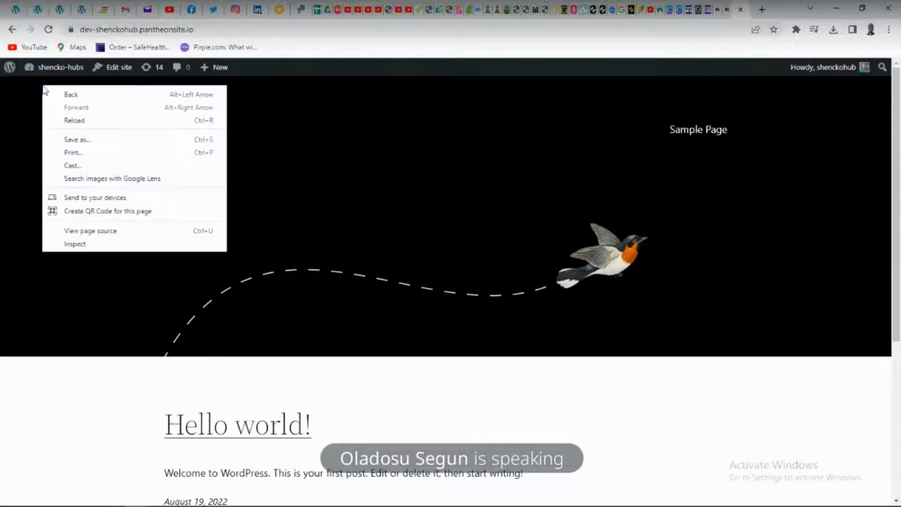
scroll(340, 232, "down", 5)
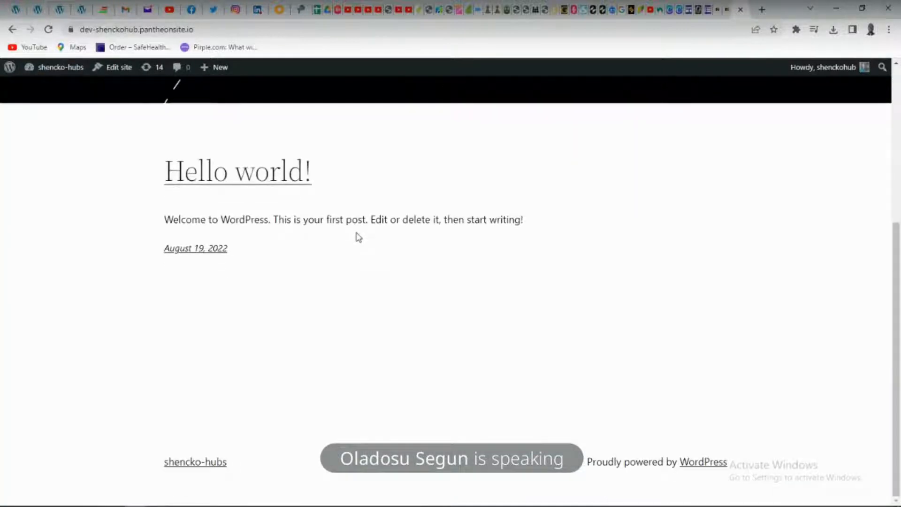
scroll(358, 291, "up", 5)
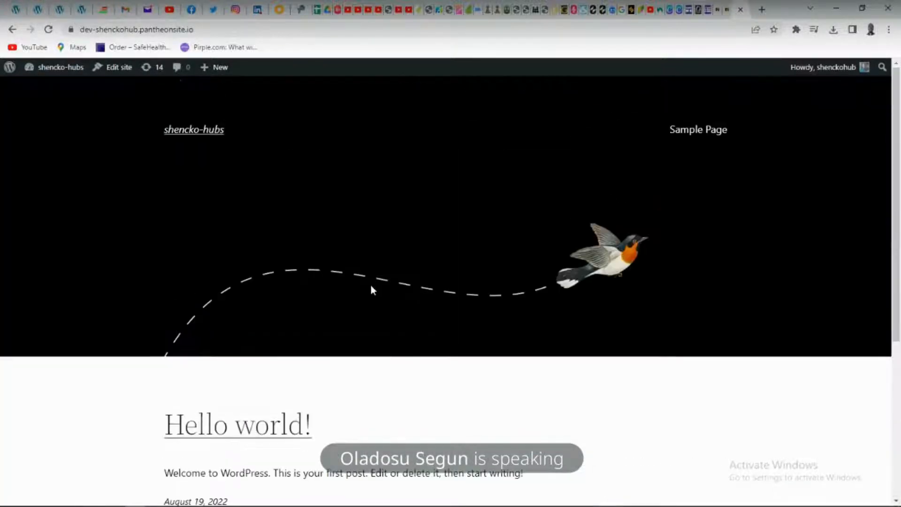
Return to the WordPress admin dashboard and look through its overview sections
mouse_move(46, 70)
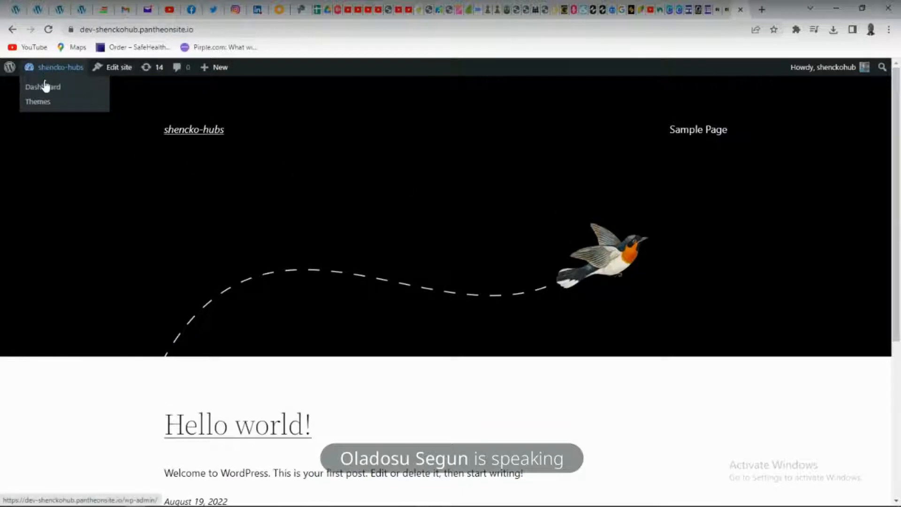
left_click(45, 86)
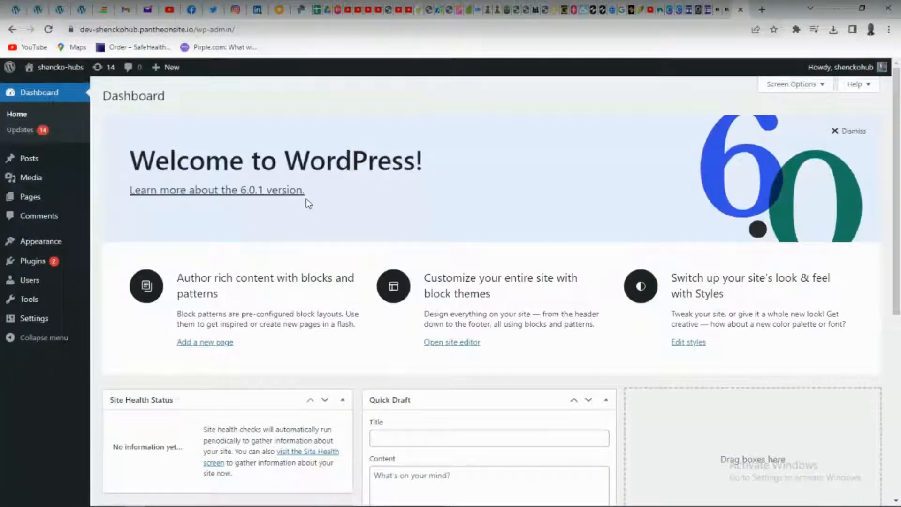
scroll(308, 204, "down", 7)
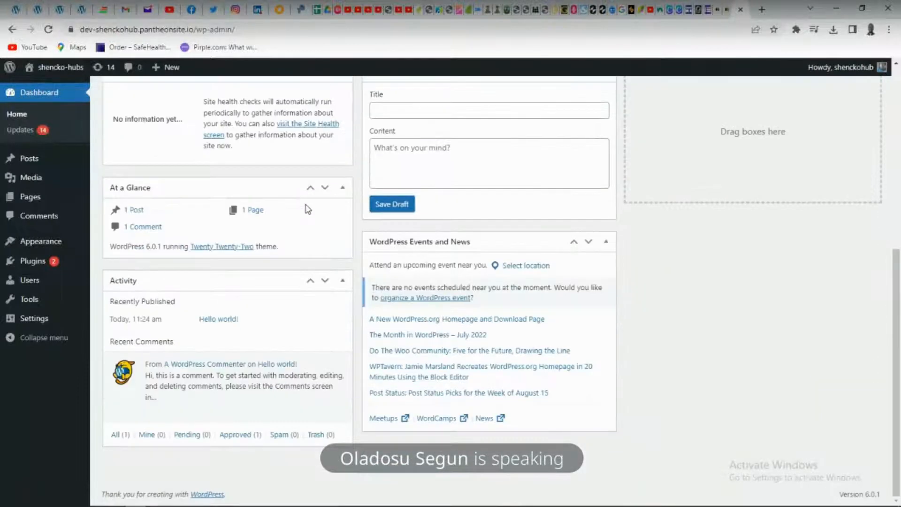
scroll(308, 209, "up", 3)
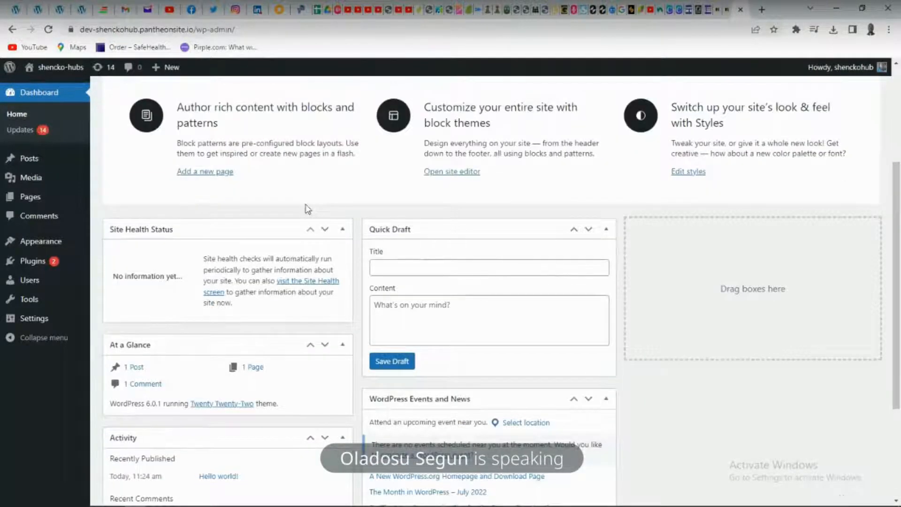
scroll(308, 210, "up", 3)
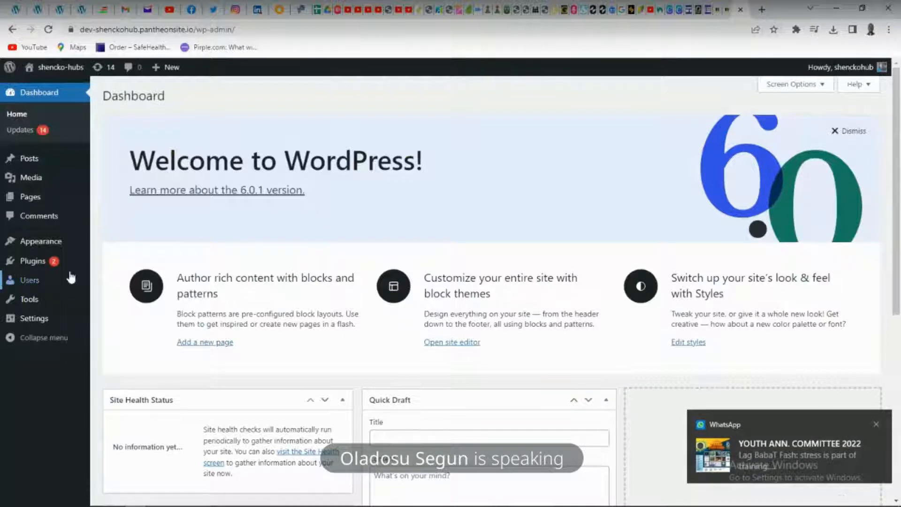
Search the new plugins for "astra" and install Starter Templates — Elementor, WordPress & Beaver Builder Templates
mouse_move(32, 263)
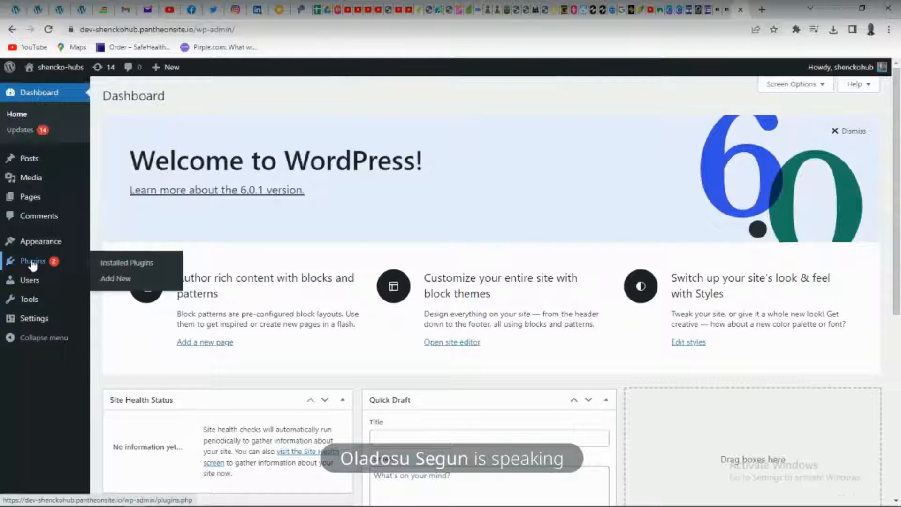
left_click(110, 279)
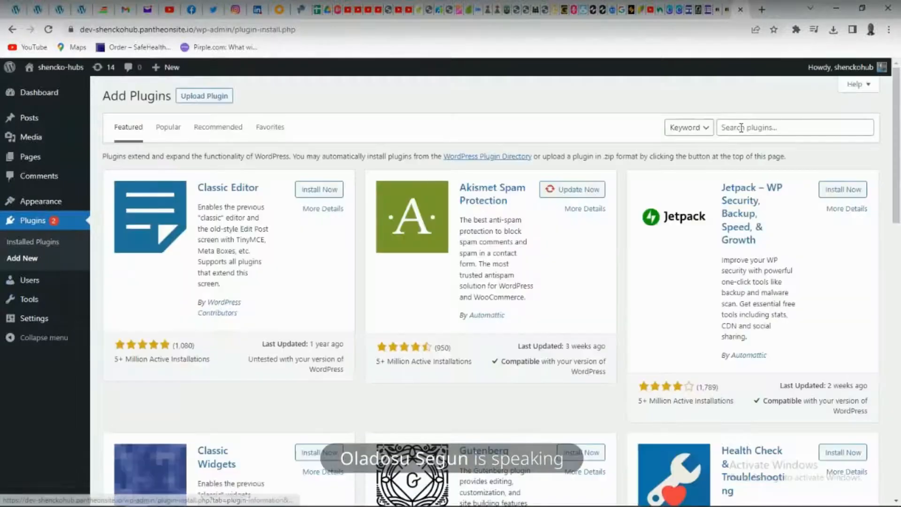
left_click(741, 128)
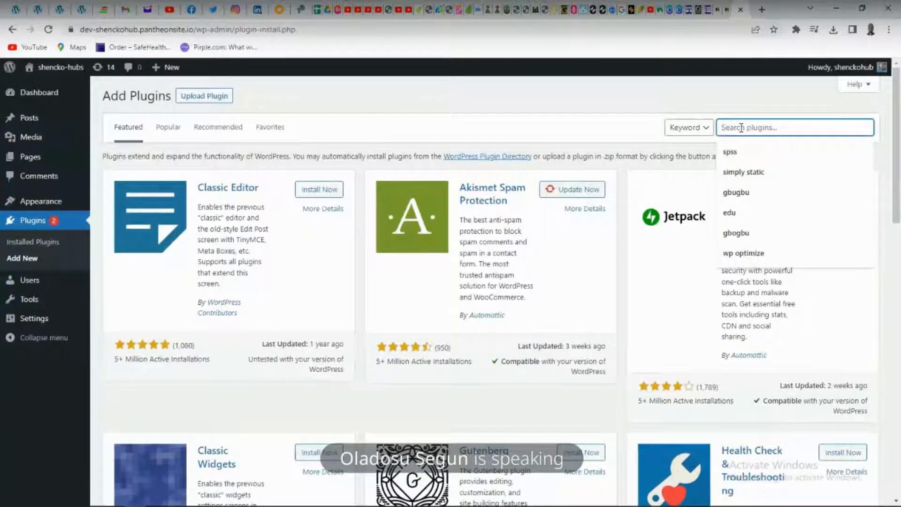
type("astra")
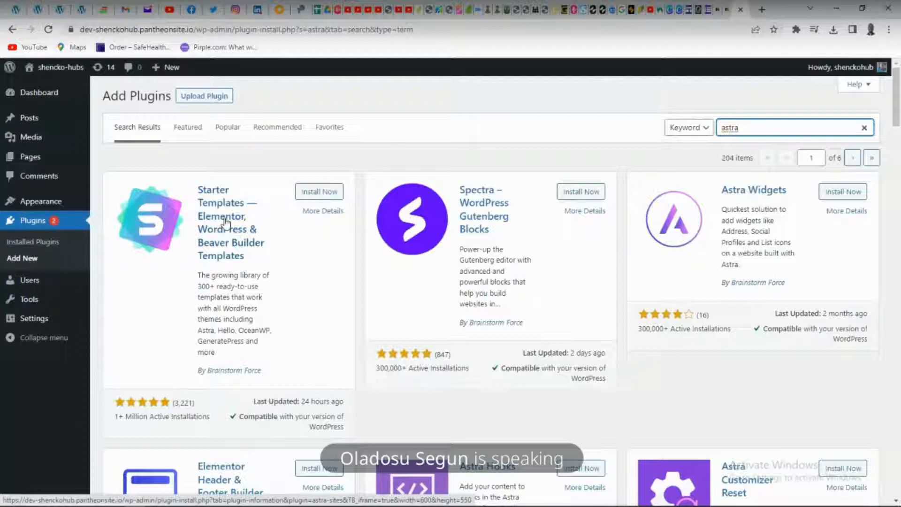
left_click(313, 192)
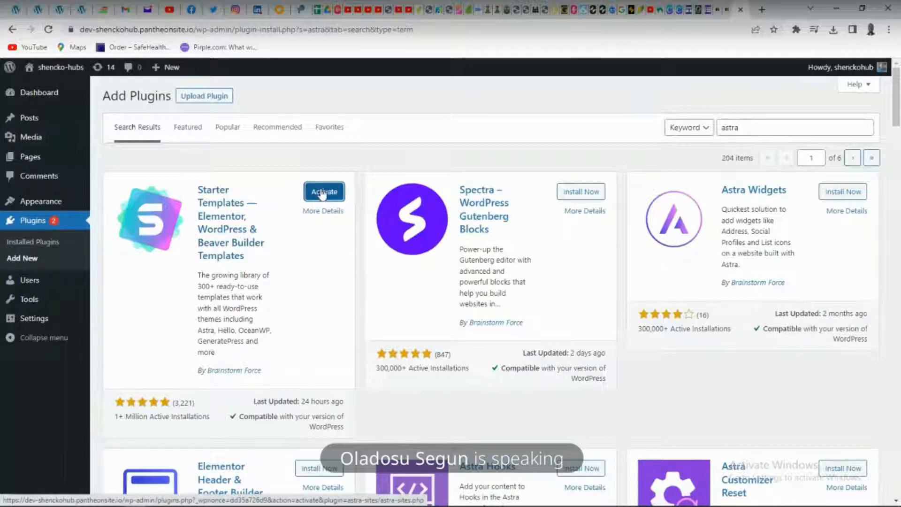
Activate the Starter Templates plugin and start building a website from its template library
left_click(323, 193)
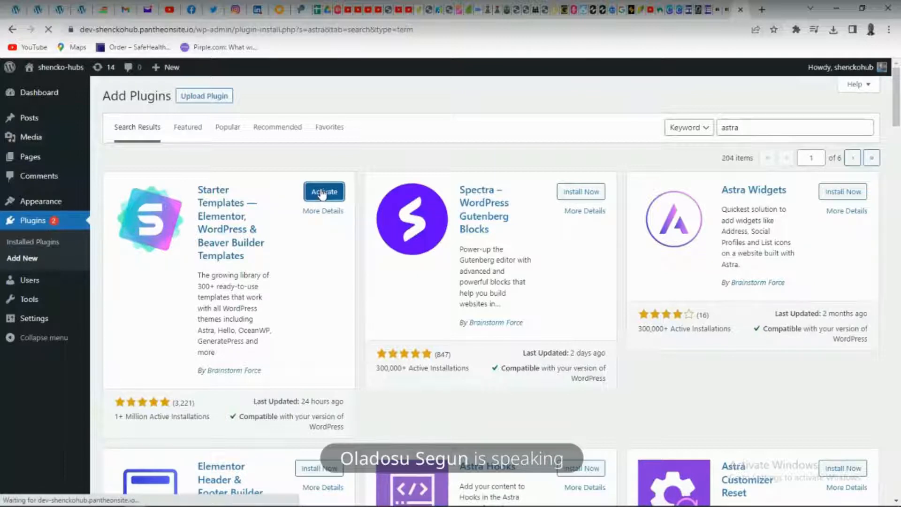
scroll(322, 194, "down", 1)
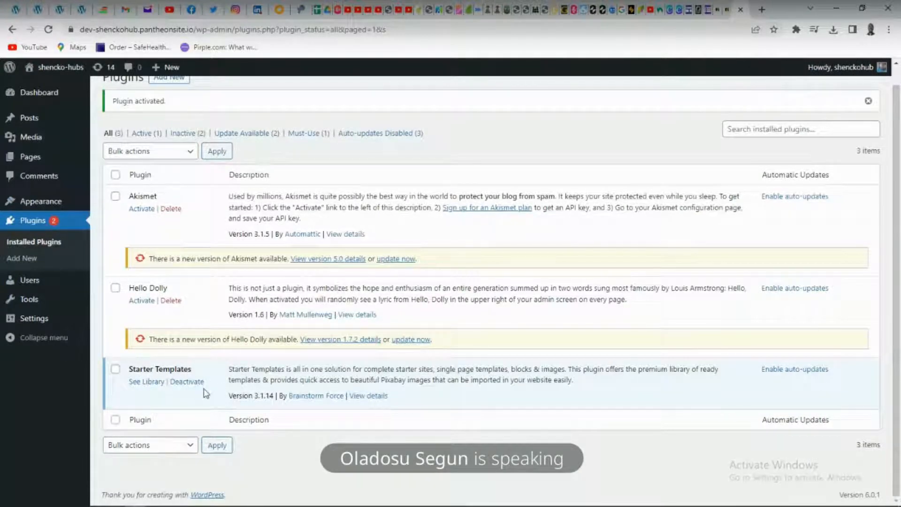
left_click(149, 382)
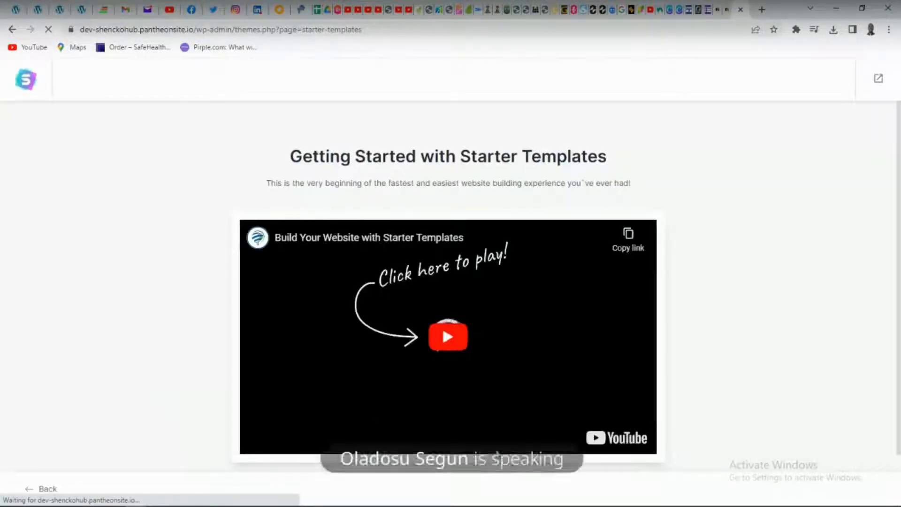
scroll(469, 295, "down", 1)
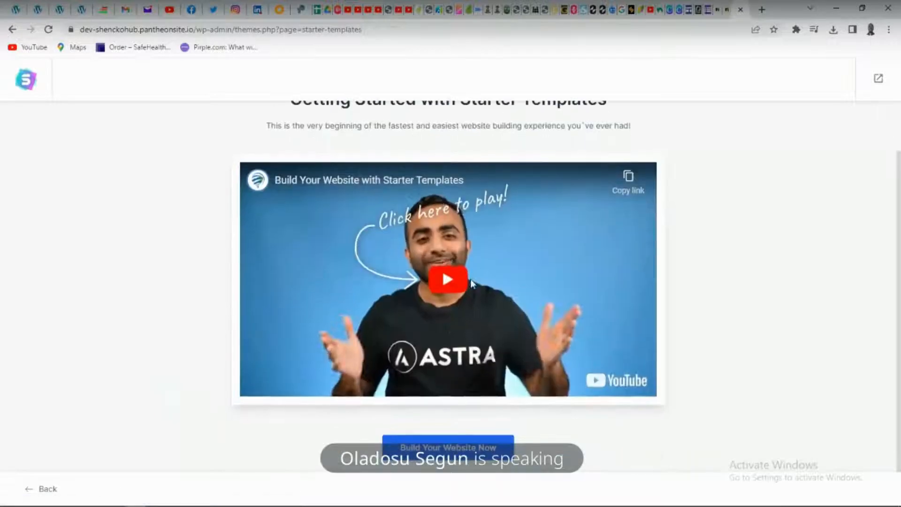
left_click(436, 448)
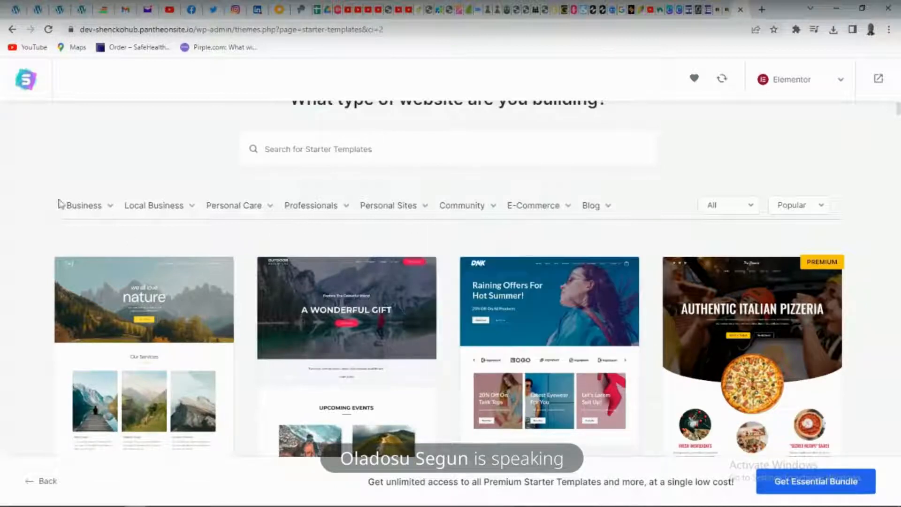
Filter the starter templates by the E-Commerce type Online Shop and browse the matching designs
left_click(97, 209)
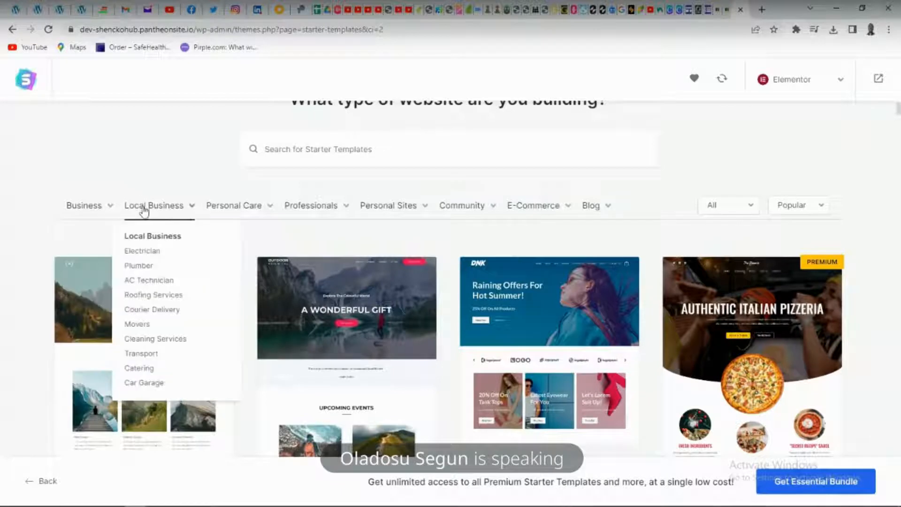
mouse_move(215, 210)
mouse_move(561, 212)
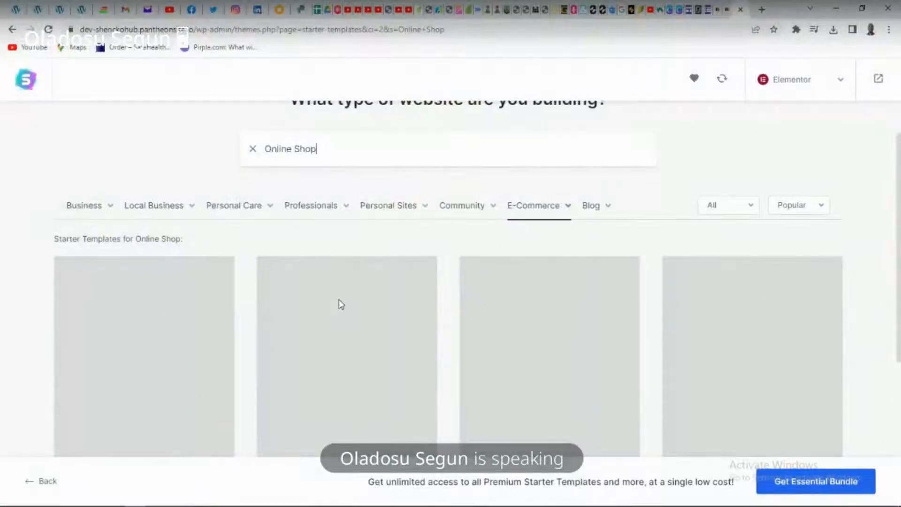
scroll(341, 304, "down", 3)
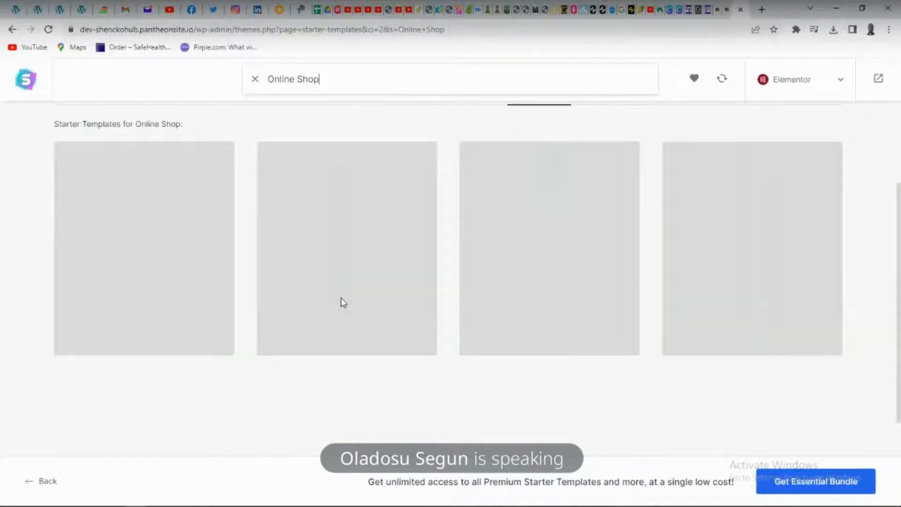
scroll(341, 303, "up", 3)
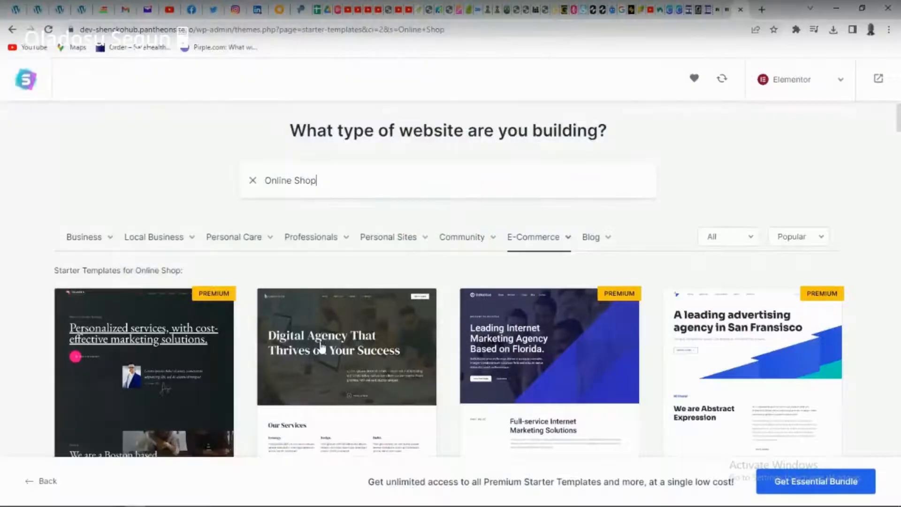
scroll(321, 347, "down", 5)
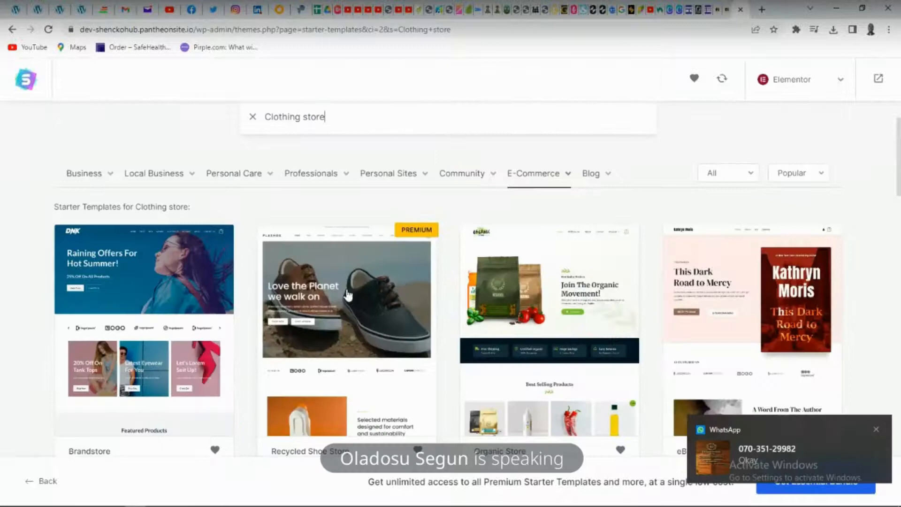
Show the E-Commerce templates for Clothing store instead and select the free Cycle Shop template
scroll(348, 295, "down", 5)
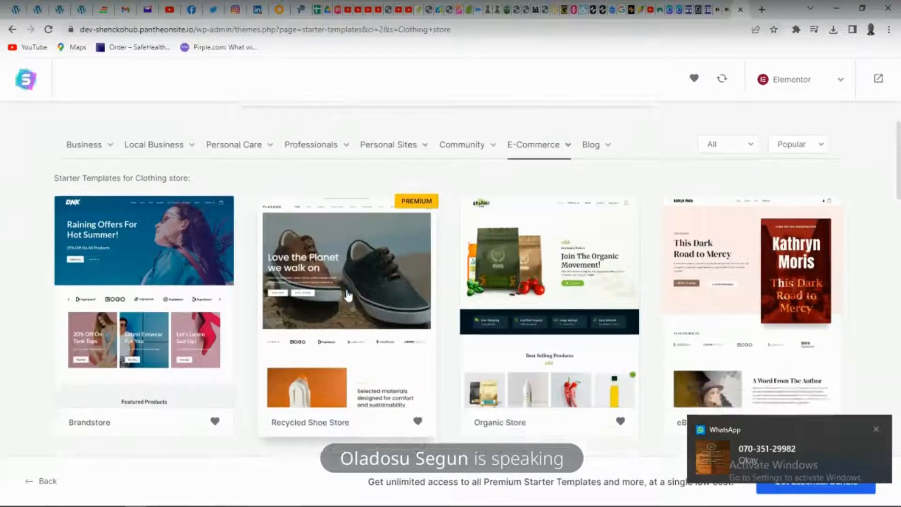
scroll(347, 295, "down", 1)
scroll(348, 296, "down", 2)
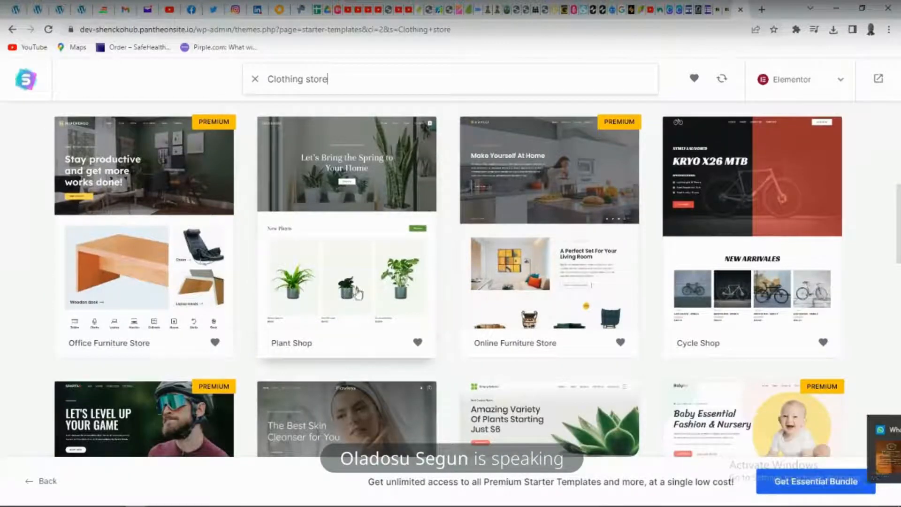
scroll(486, 286, "up", 2)
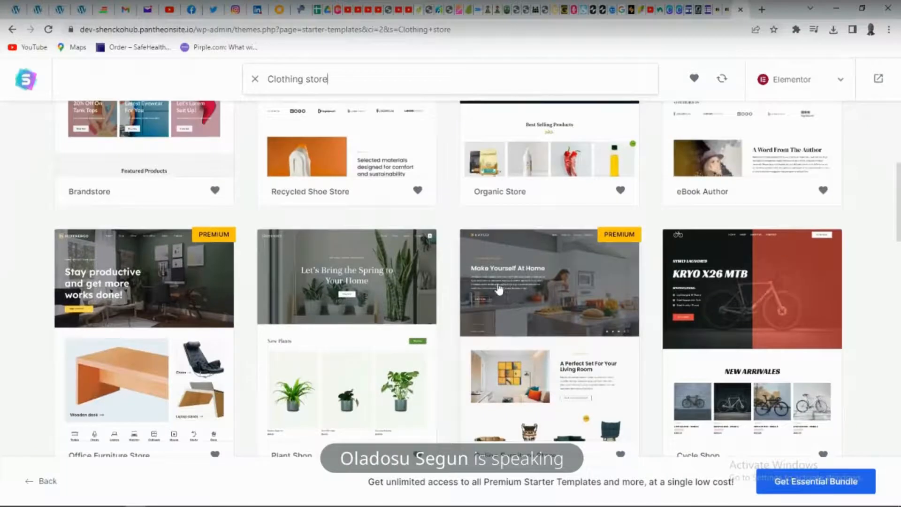
left_click(773, 316)
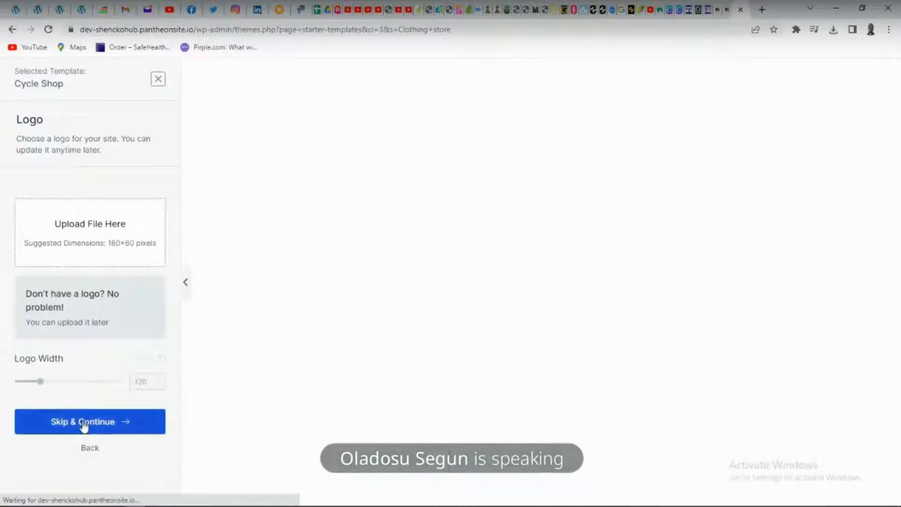
Look over the Cycle Shop preview, skip the logo upload and keep the default colors and fonts
scroll(292, 350, "down", 12)
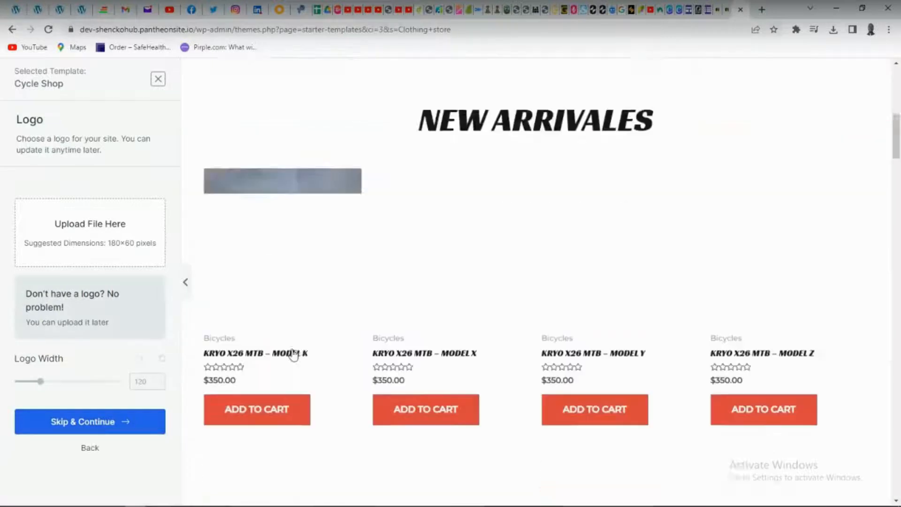
scroll(361, 244, "up", 3)
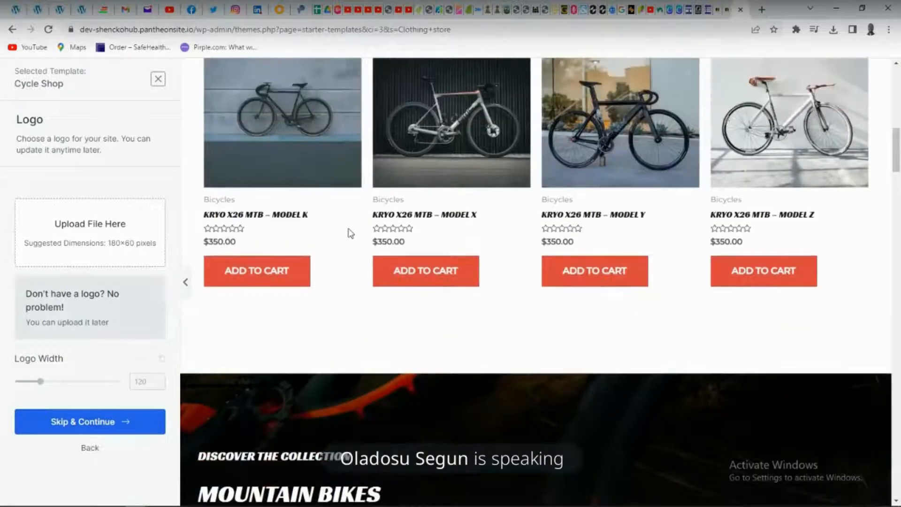
scroll(348, 228, "down", 8)
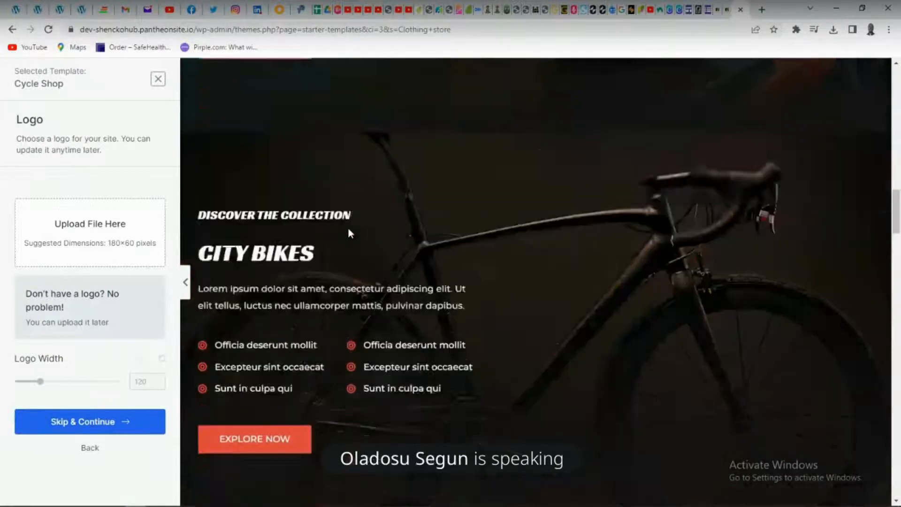
scroll(348, 228, "down", 6)
scroll(348, 230, "down", 14)
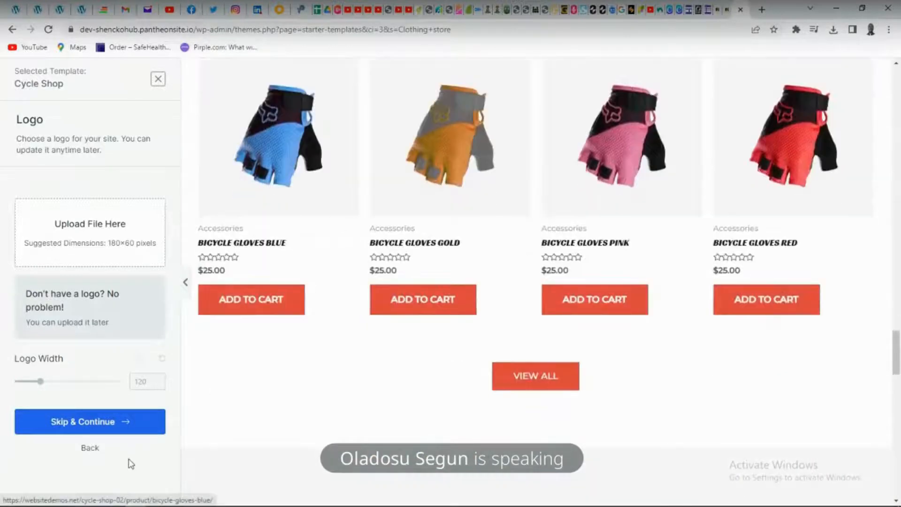
left_click(98, 421)
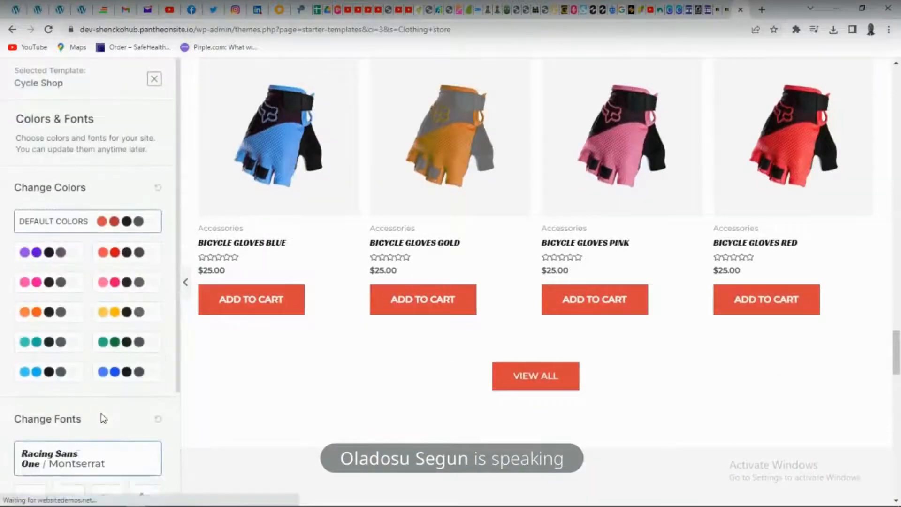
scroll(95, 444, "down", 3)
left_click(88, 441)
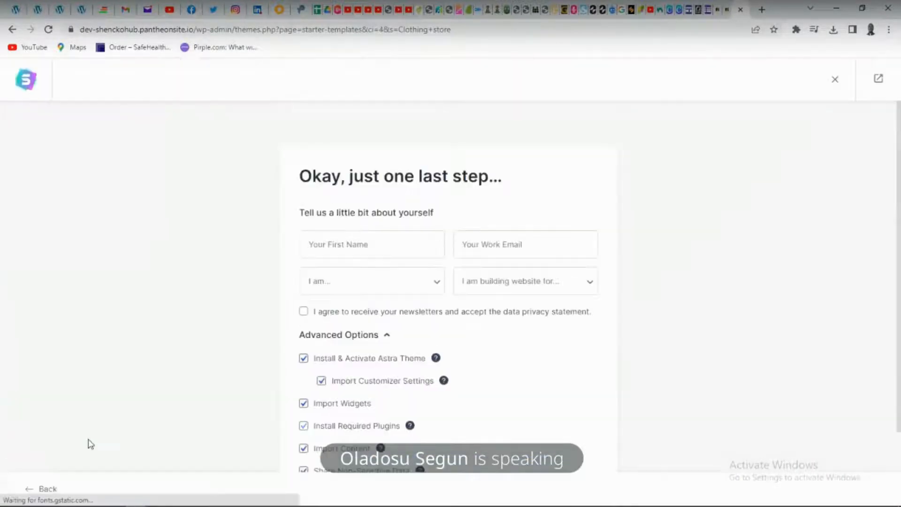
Build the website with the default import options and blank personal details, and open the finished site
scroll(165, 417, "down", 2)
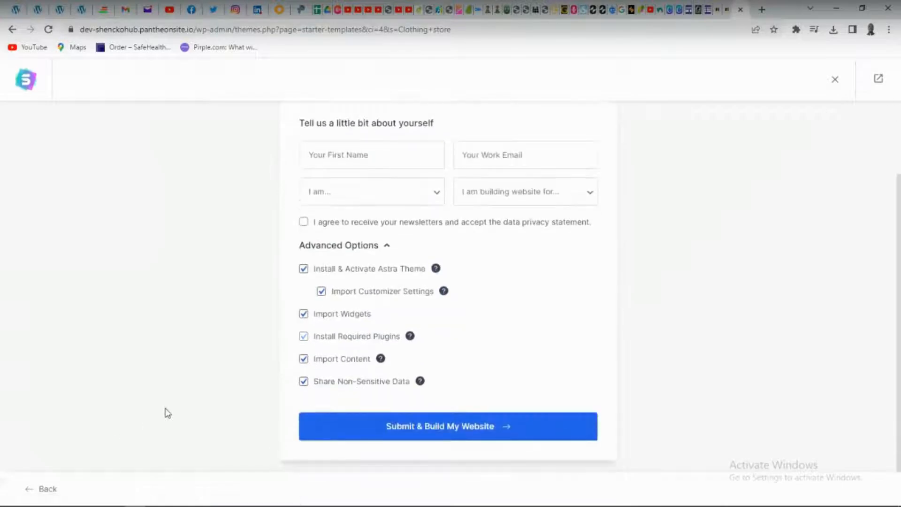
left_click(432, 428)
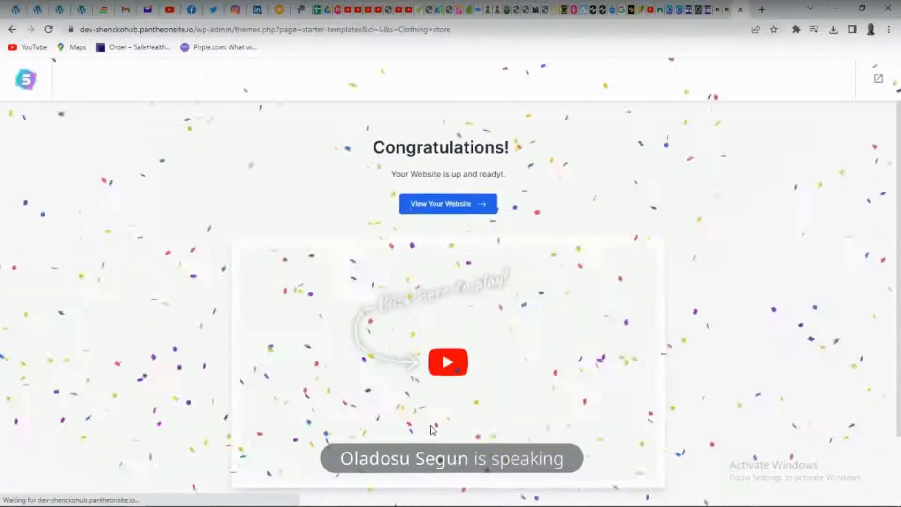
scroll(432, 413, "down", 2)
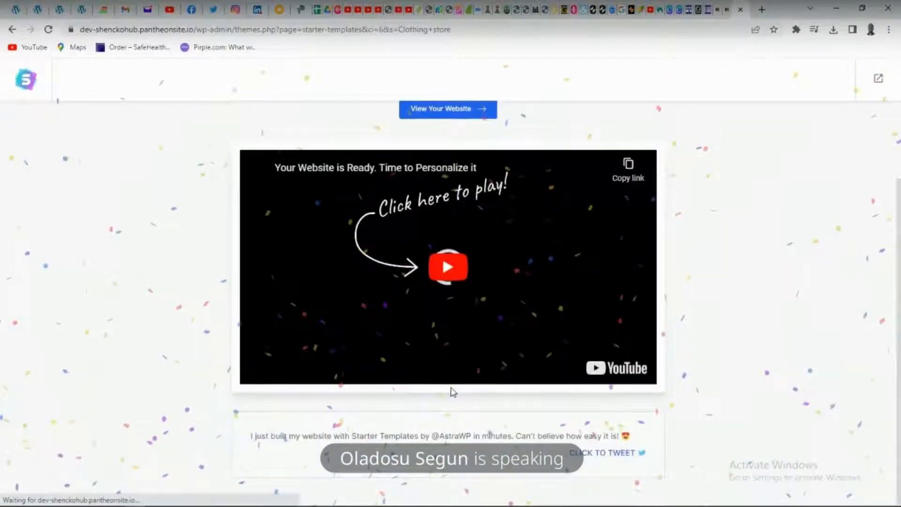
scroll(453, 392, "up", 2)
left_click(447, 207)
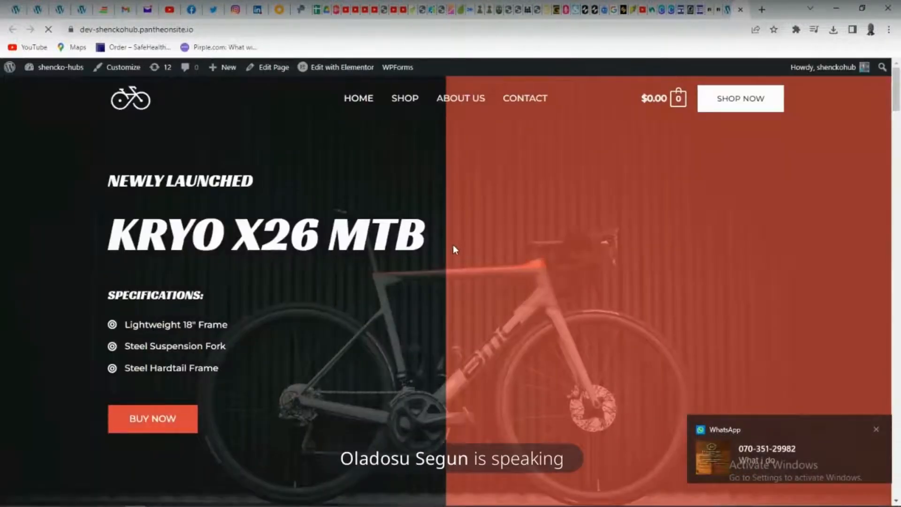
Look over the new bike shop home page and close the Starter Templates completion page
scroll(457, 247, "down", 2)
scroll(458, 247, "up", 2)
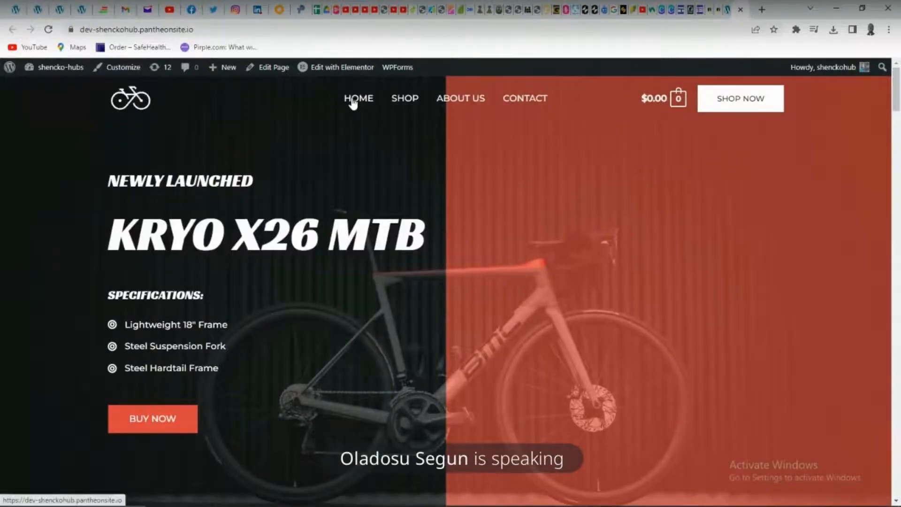
scroll(354, 108, "down", 15)
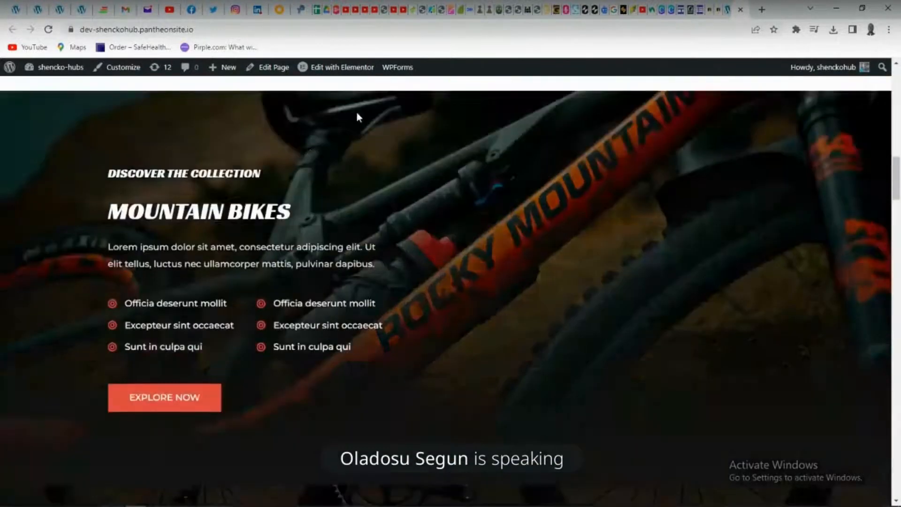
scroll(357, 116, "down", 20)
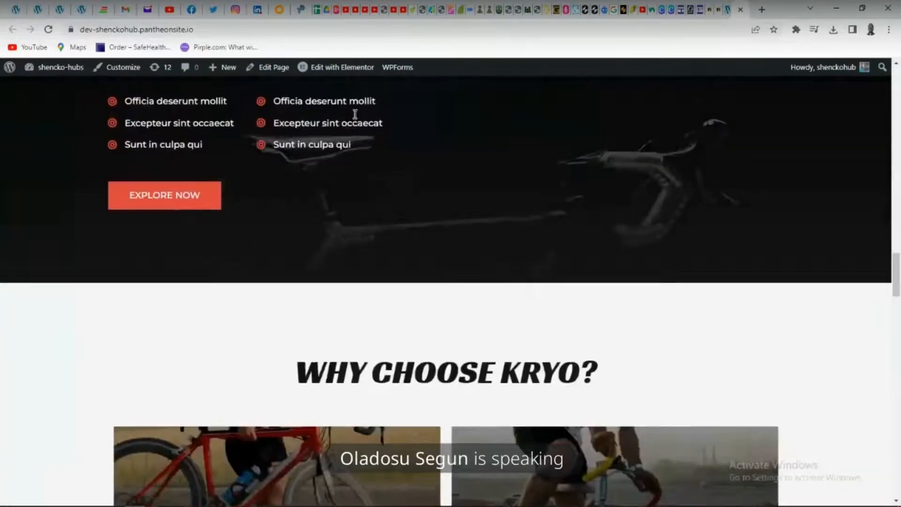
scroll(354, 112, "up", 10)
left_click(727, 13)
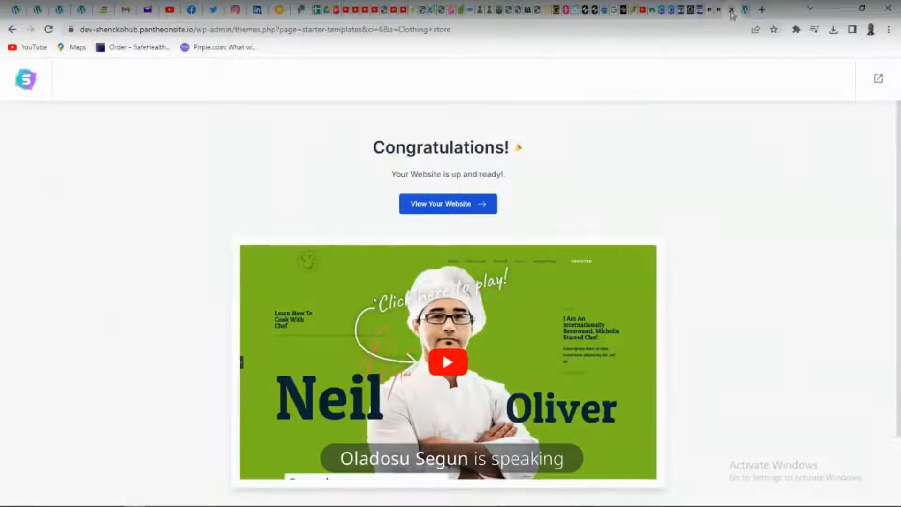
left_click(732, 11)
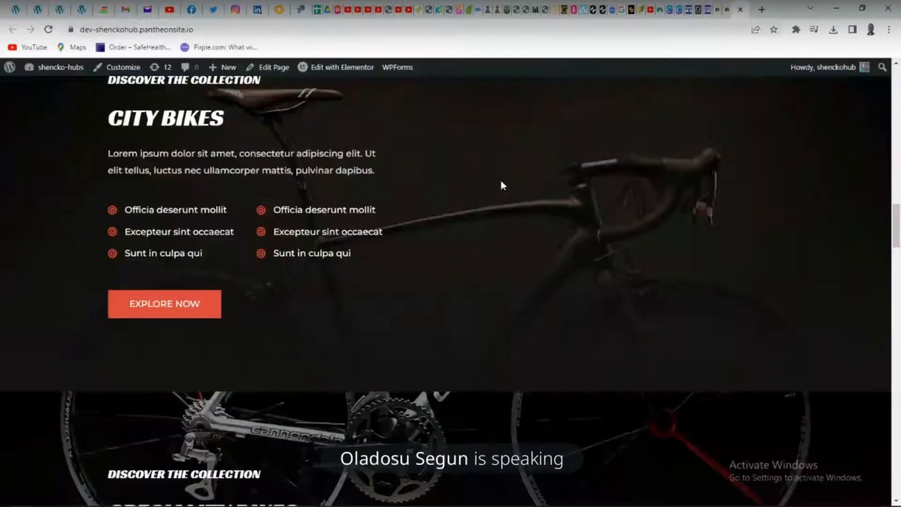
Examine the remaining home page sections from the bike collections to the footer, and return to the header
scroll(629, 189, "down", 15)
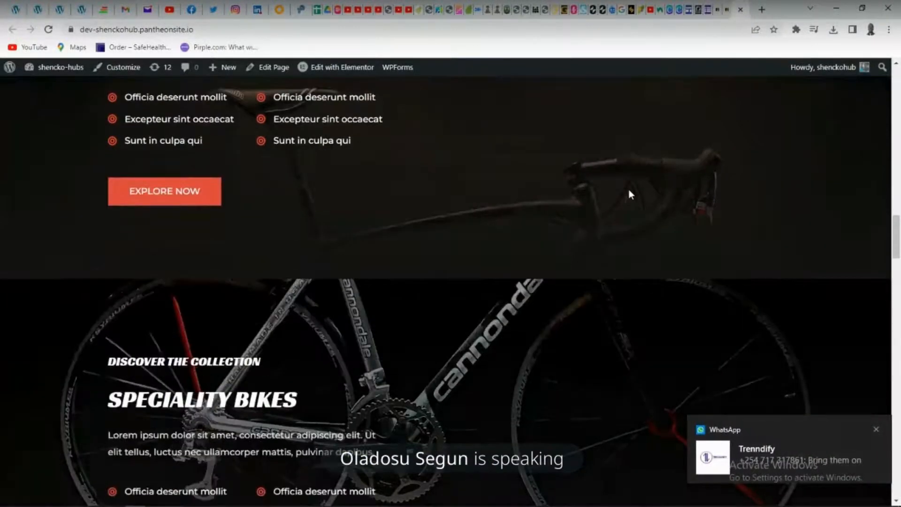
scroll(631, 193, "down", 15)
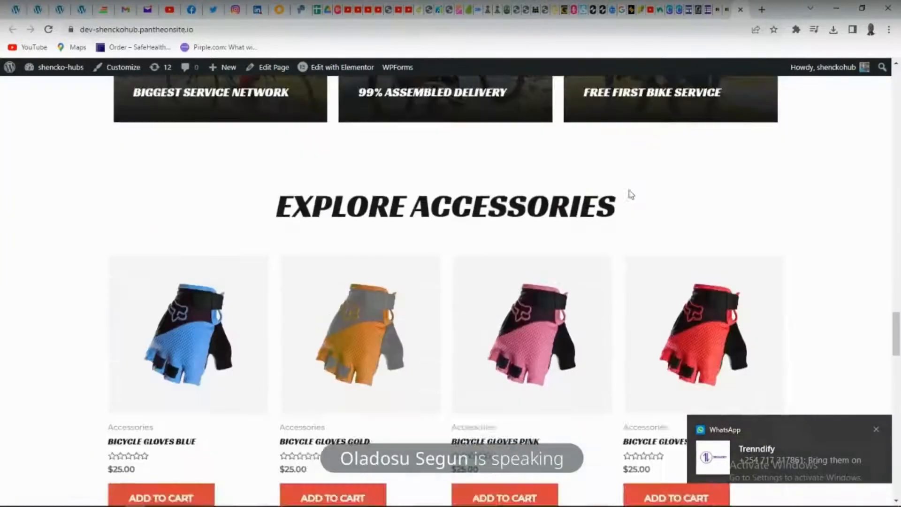
scroll(631, 201, "down", 10)
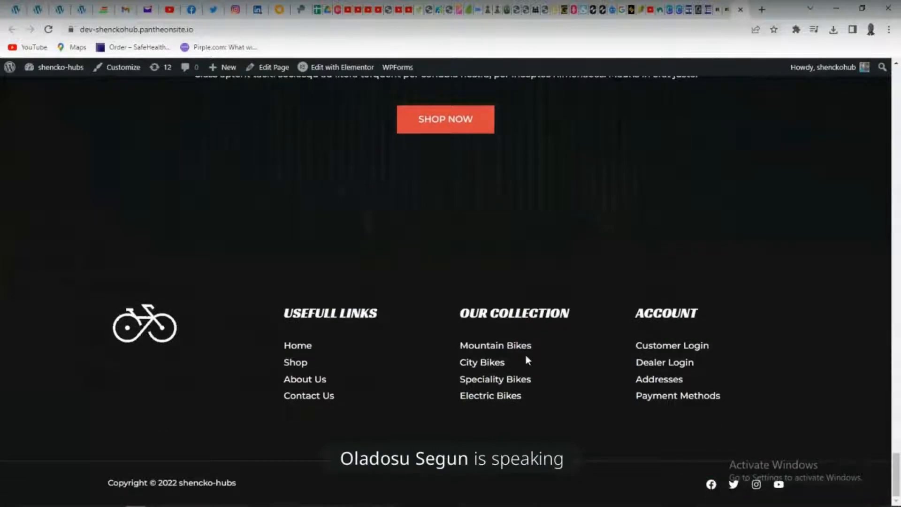
scroll(527, 361, "up", 15)
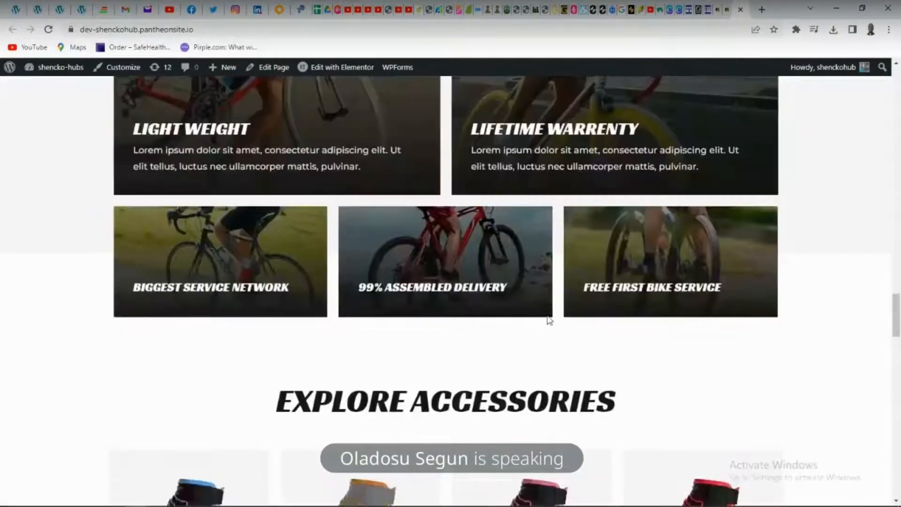
scroll(550, 321, "up", 15)
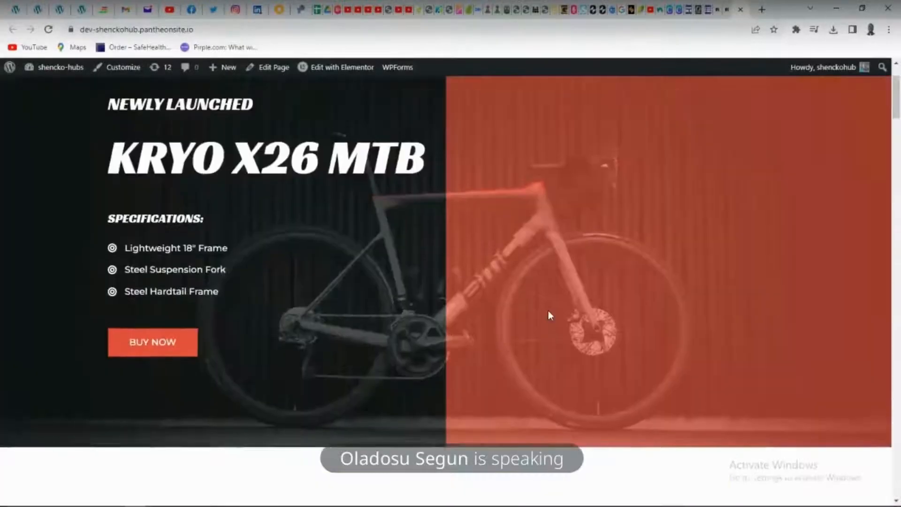
scroll(550, 315, "up", 2)
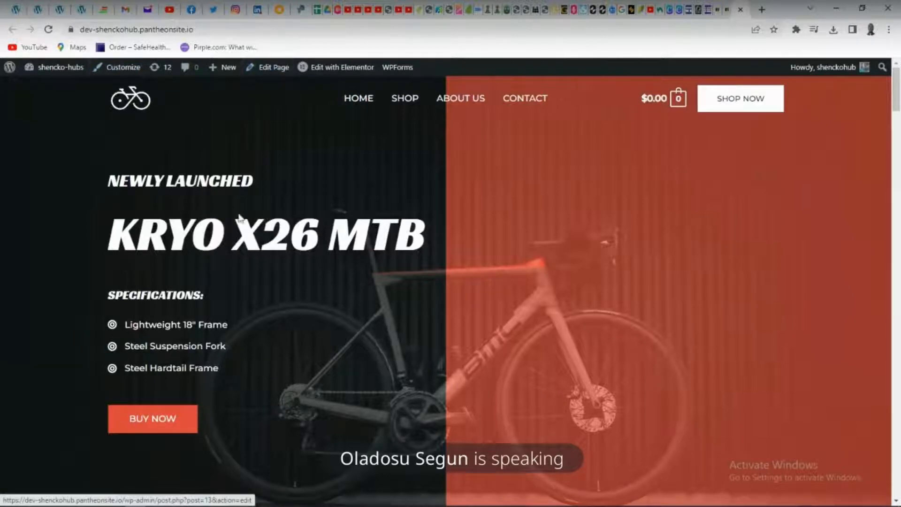
Browse the new site's pages, opening About Us followed by Shop
mouse_move(364, 70)
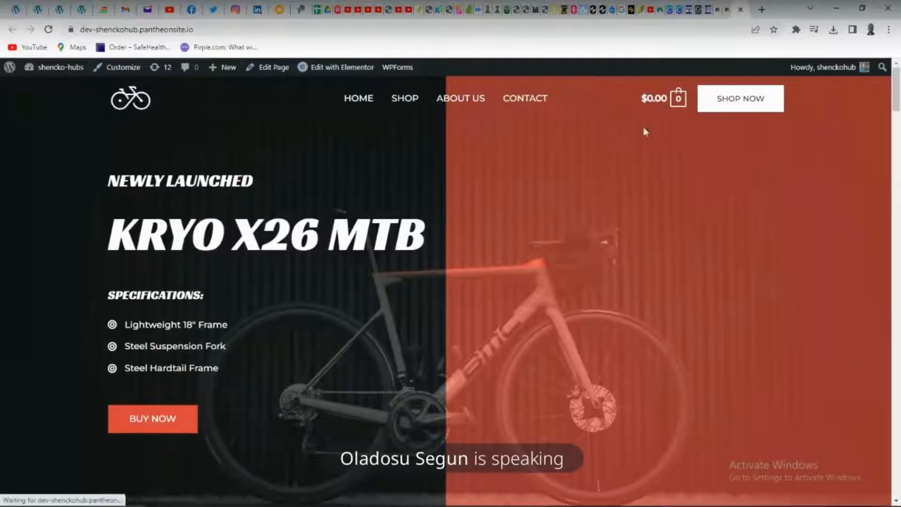
left_click(356, 100)
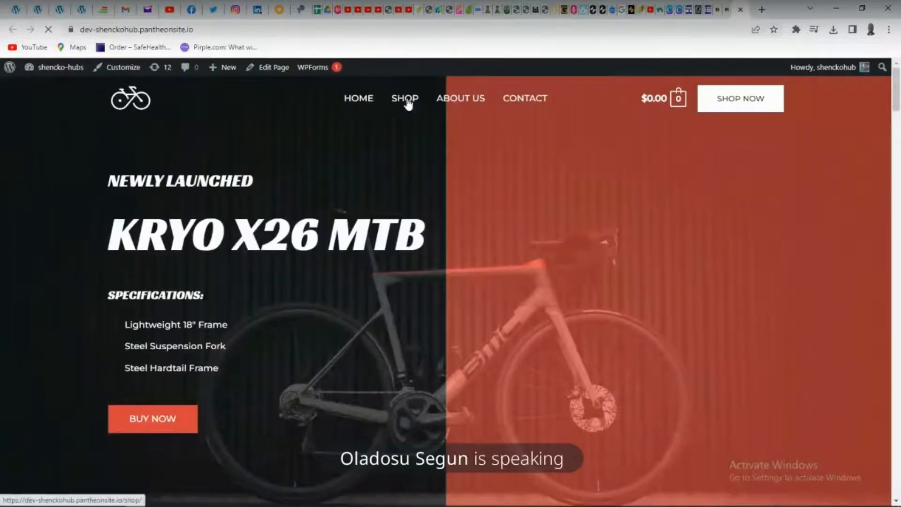
left_click(408, 103)
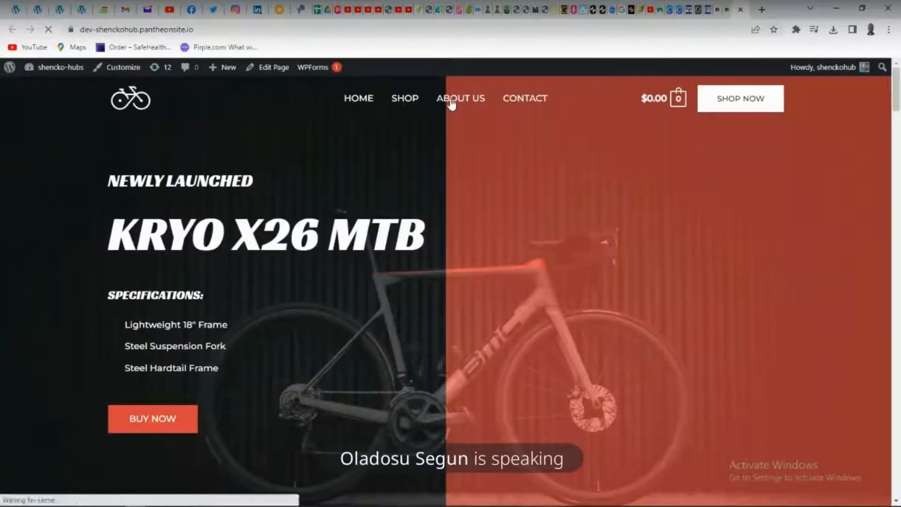
left_click(451, 101)
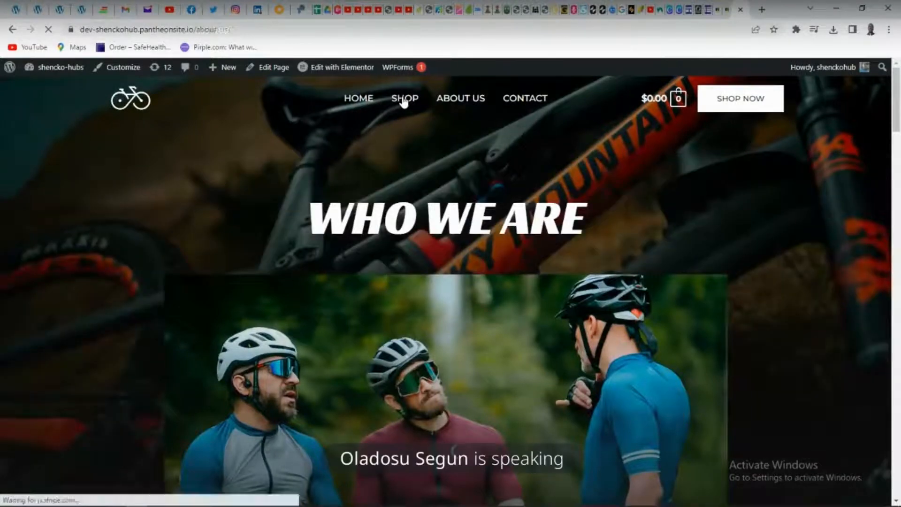
left_click(404, 102)
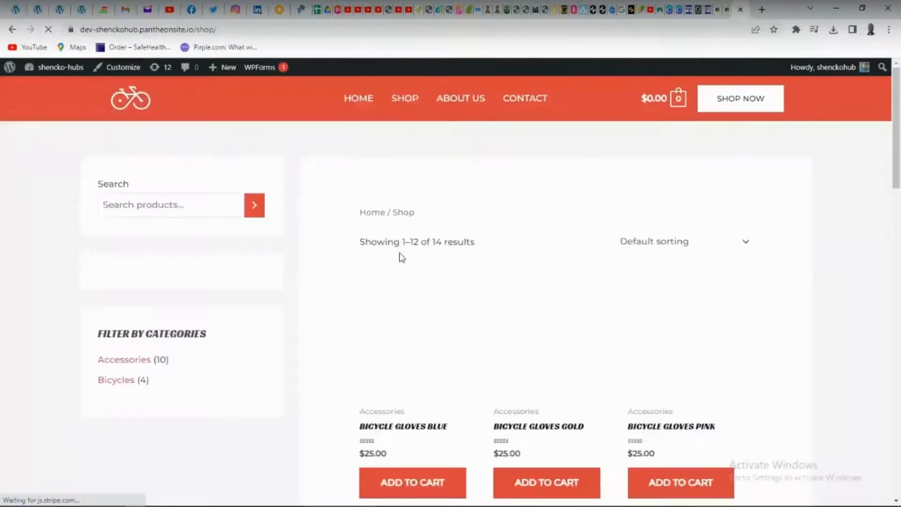
Add one Bicycle Gloves Blue from the shop page to the cart
scroll(400, 257, "down", 8)
scroll(400, 258, "up", 6)
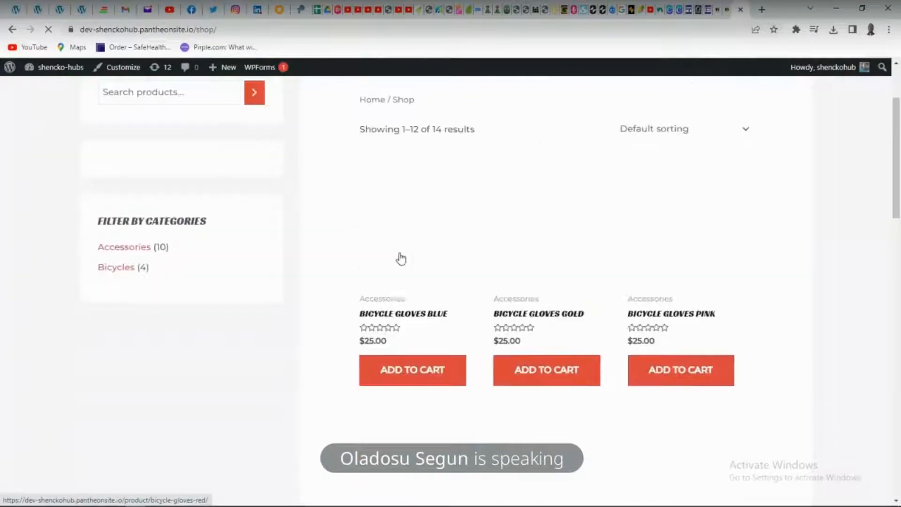
left_click(401, 382)
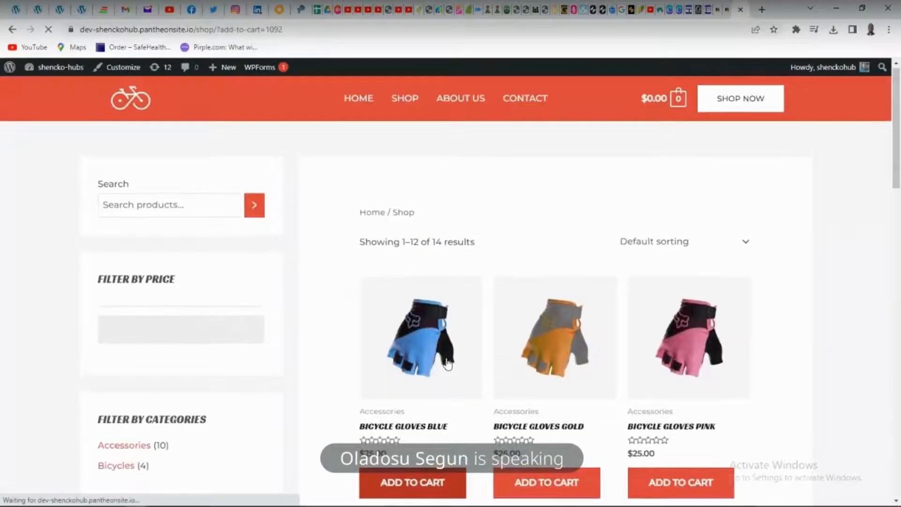
scroll(536, 413, "down", 5)
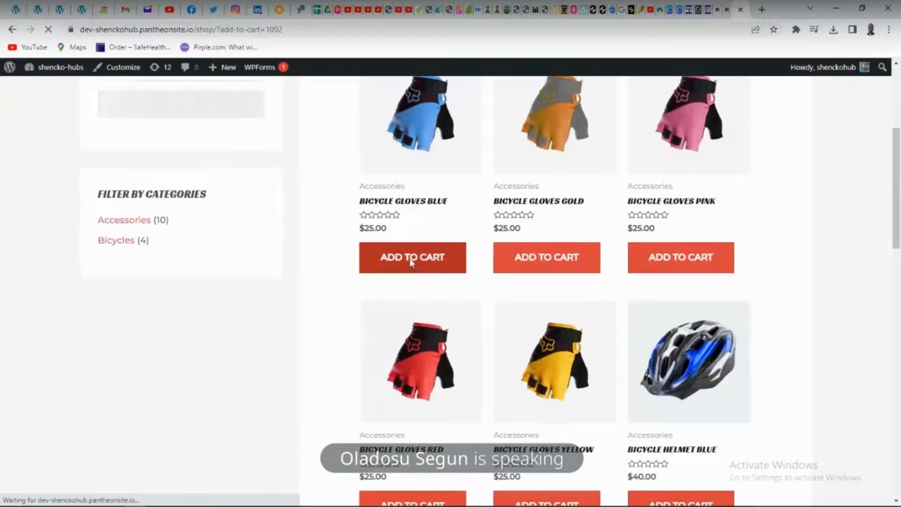
left_click(442, 254)
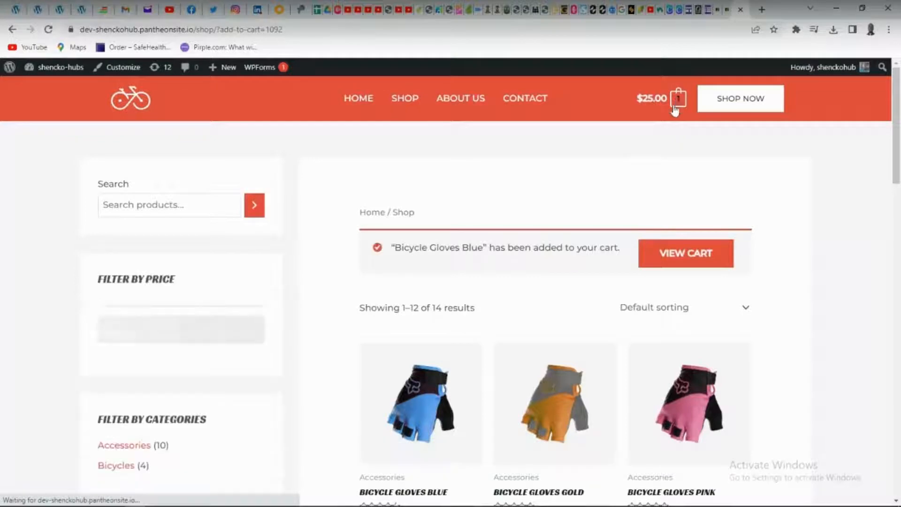
View the cart containing the blue bicycle gloves and proceed to checkout
scroll(620, 181, "down", 1)
scroll(620, 180, "up", 1)
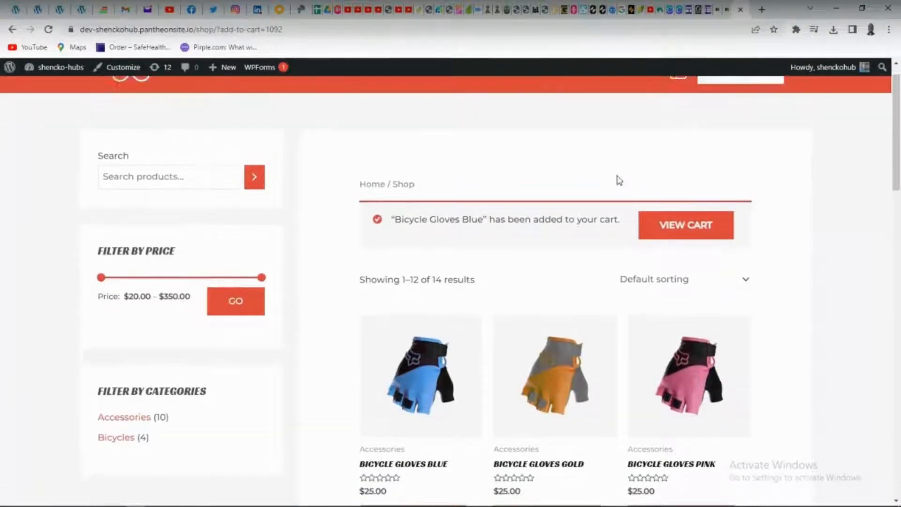
left_click(682, 250)
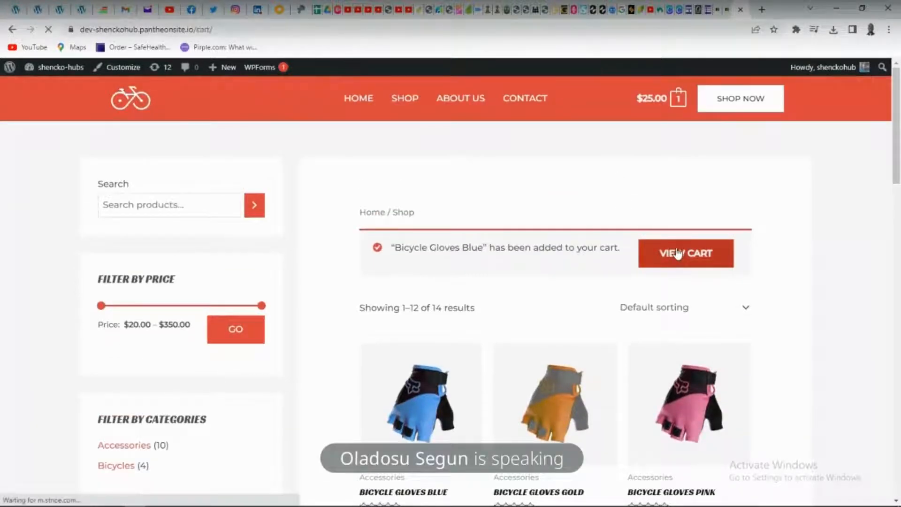
scroll(671, 253, "down", 5)
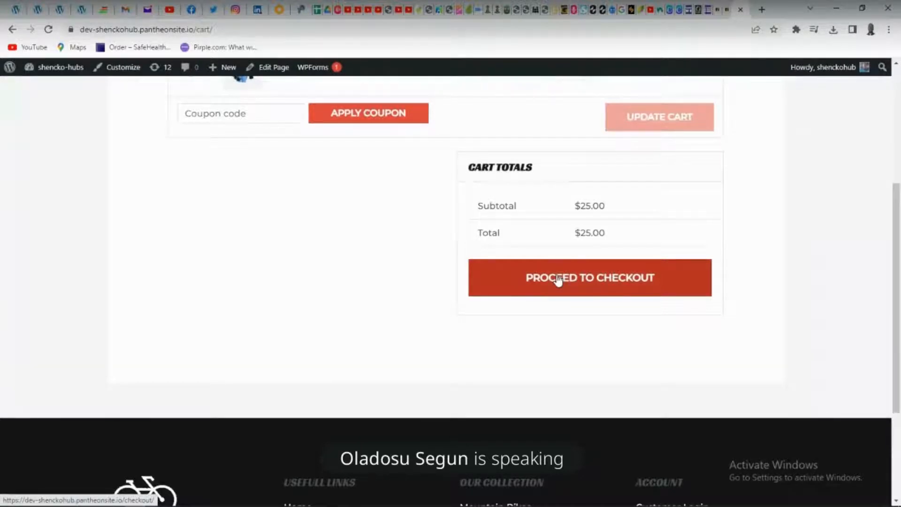
left_click(558, 281)
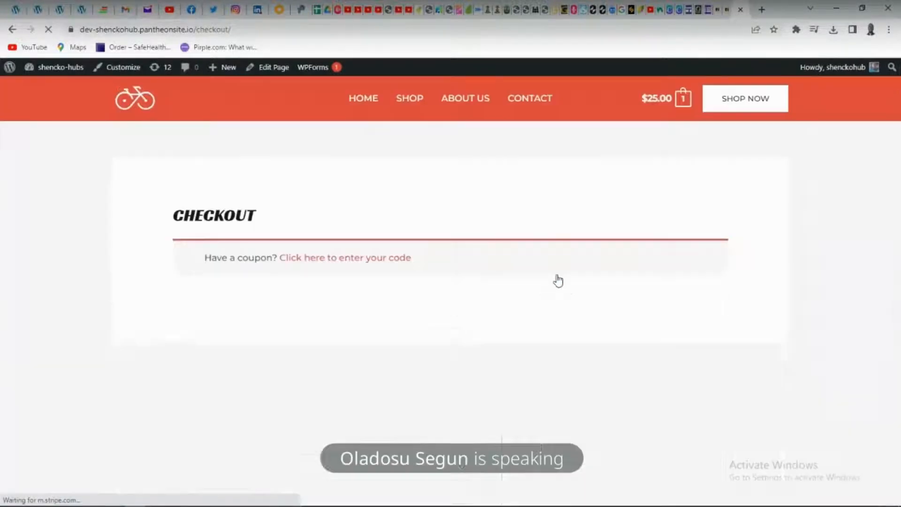
Look over the checkout page's billing fields and order summary without placing the order
scroll(556, 280, "down", 5)
scroll(450, 274, "down", 8)
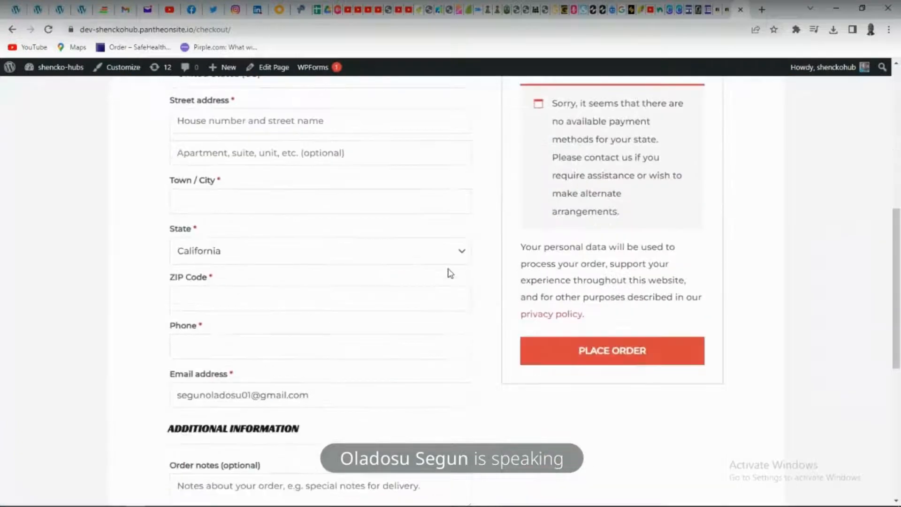
scroll(449, 269, "up", 10)
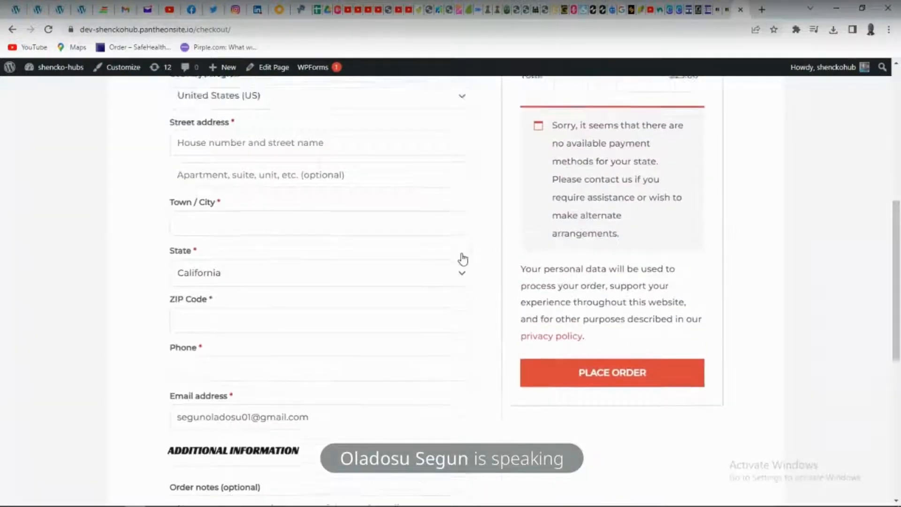
scroll(462, 253, "up", 3)
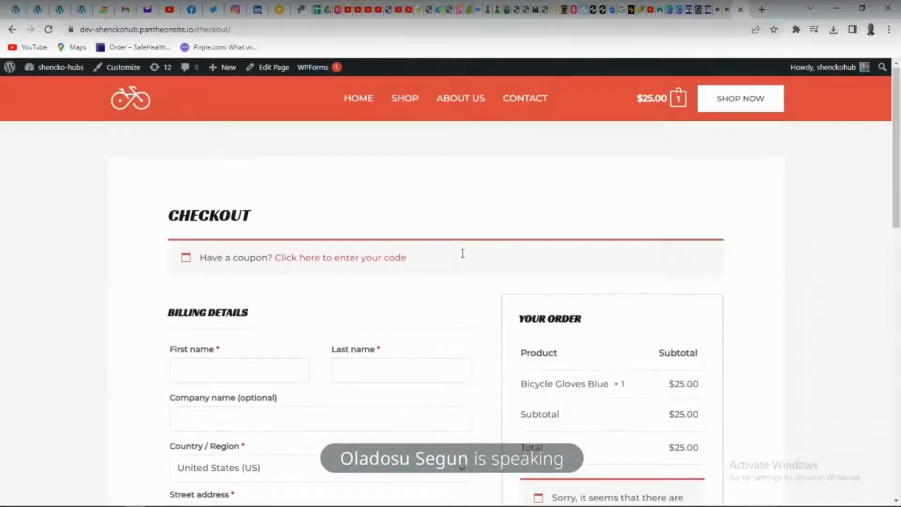
Return to the site's home page and open it for editing with Elementor
left_click(359, 101)
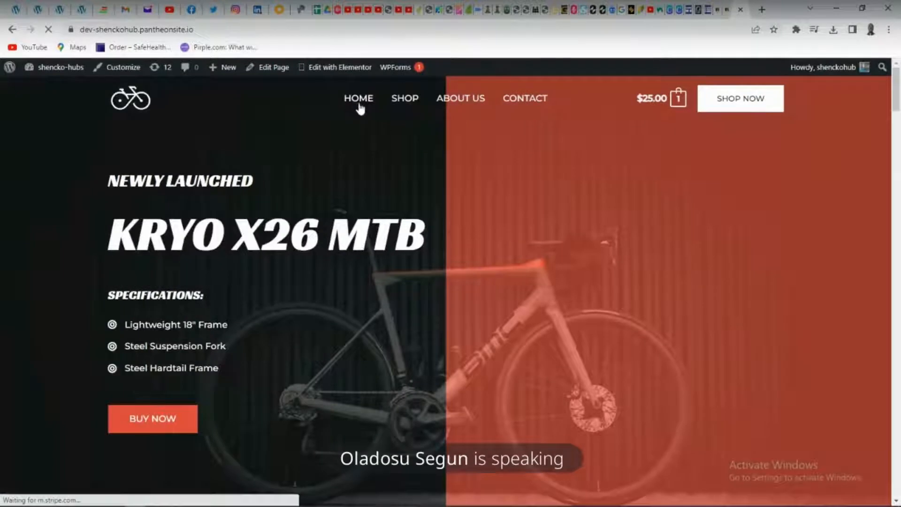
mouse_move(324, 68)
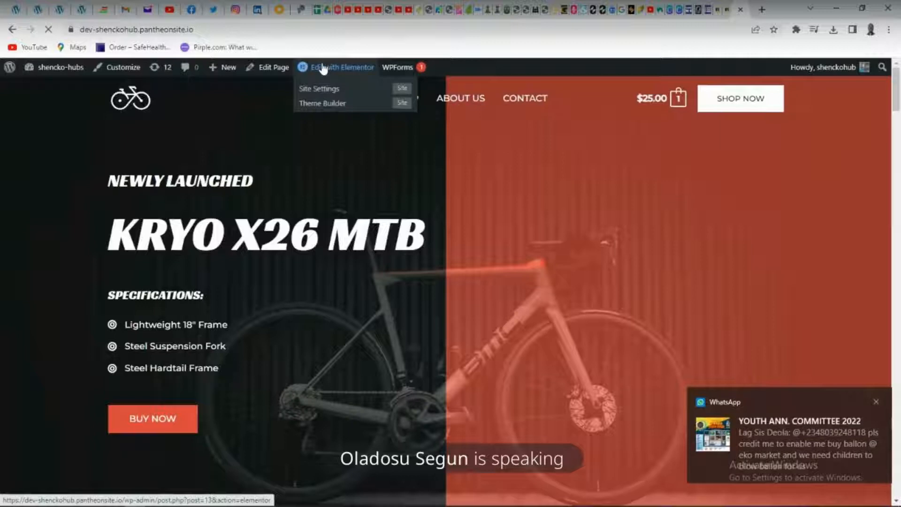
left_click(324, 69)
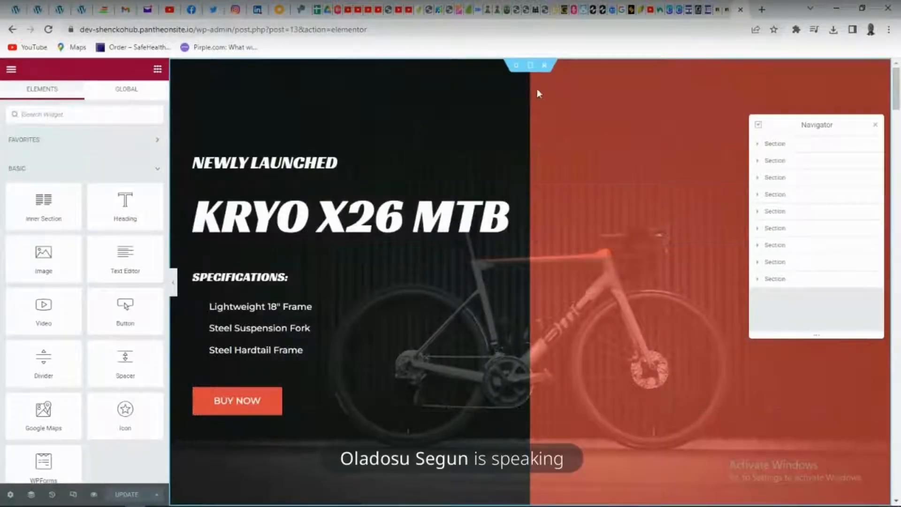
Examine Elementor's available basic and Pro widgets and the upper sections of the home page
scroll(448, 106, "down", 5)
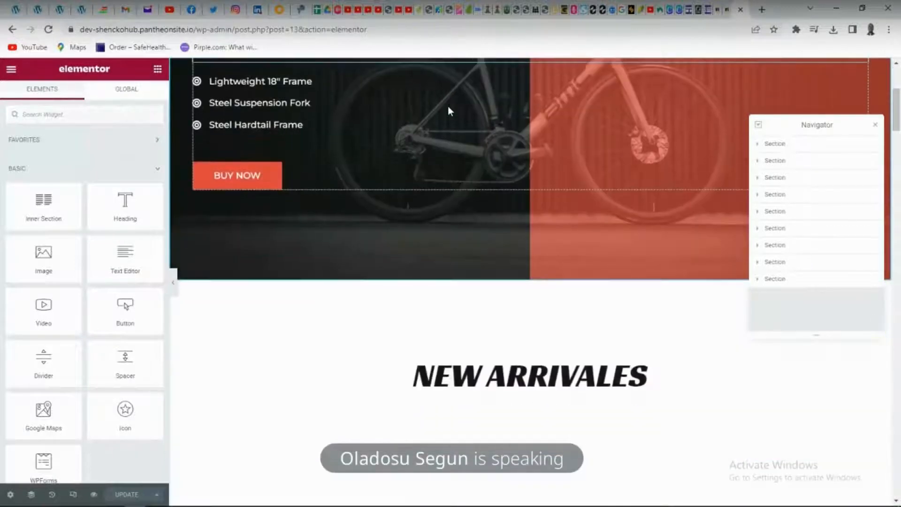
scroll(448, 106, "up", 5)
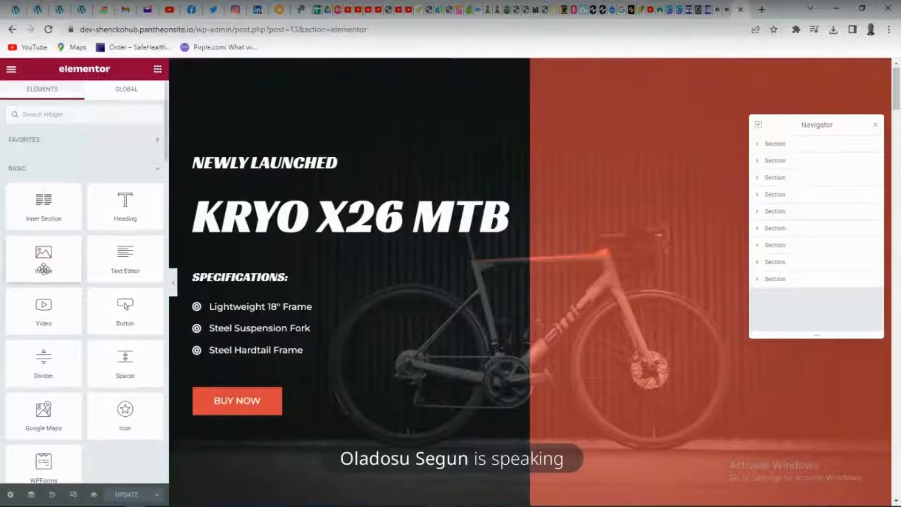
scroll(44, 263, "down", 7)
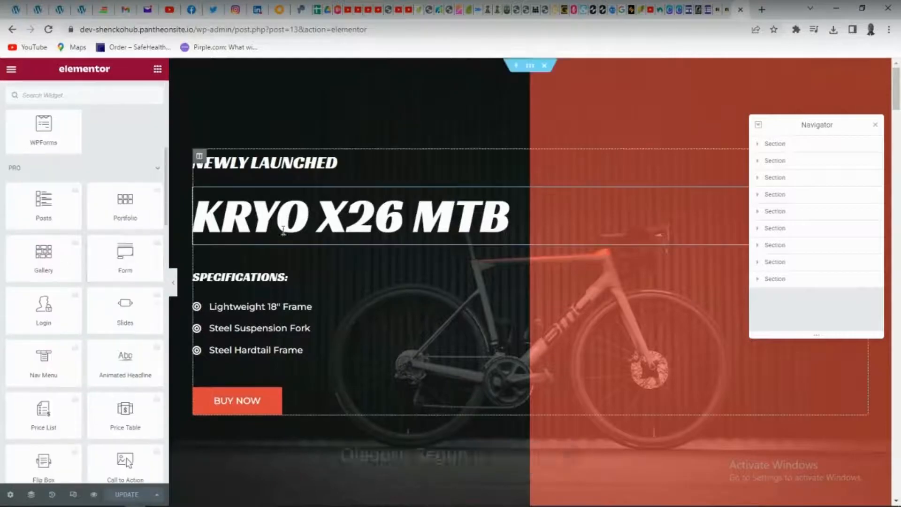
scroll(299, 233, "down", 3)
scroll(303, 235, "down", 3)
scroll(302, 235, "up", 5)
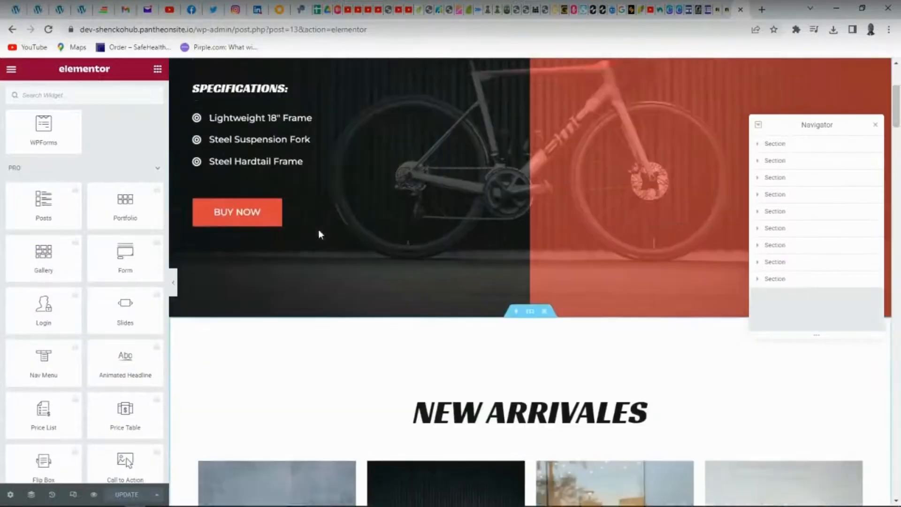
Change the "New Arrivales" heading above the bike listings to "New products"
scroll(319, 235, "down", 2)
scroll(321, 243, "down", 5)
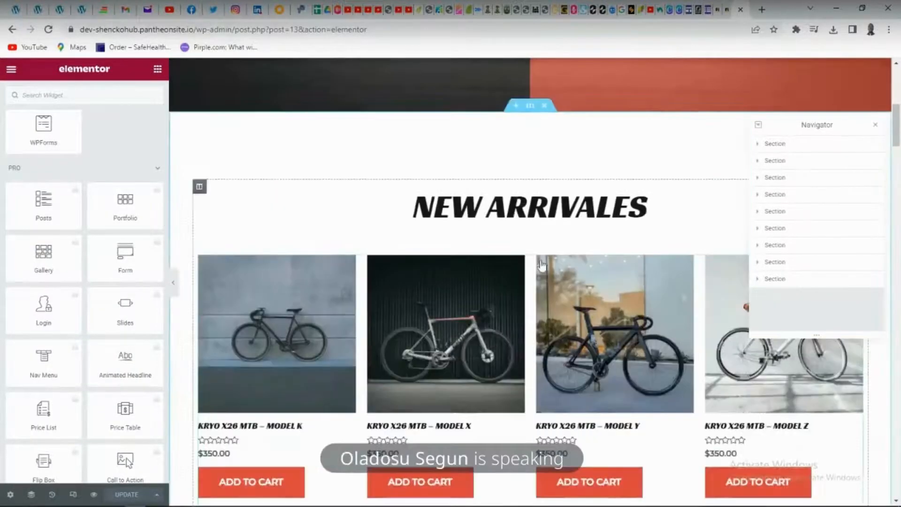
double_click(536, 208)
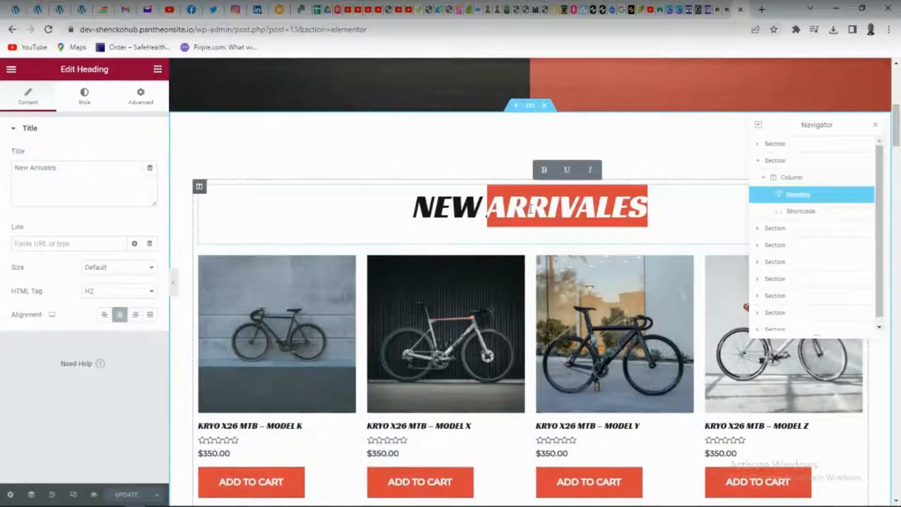
type("pro")
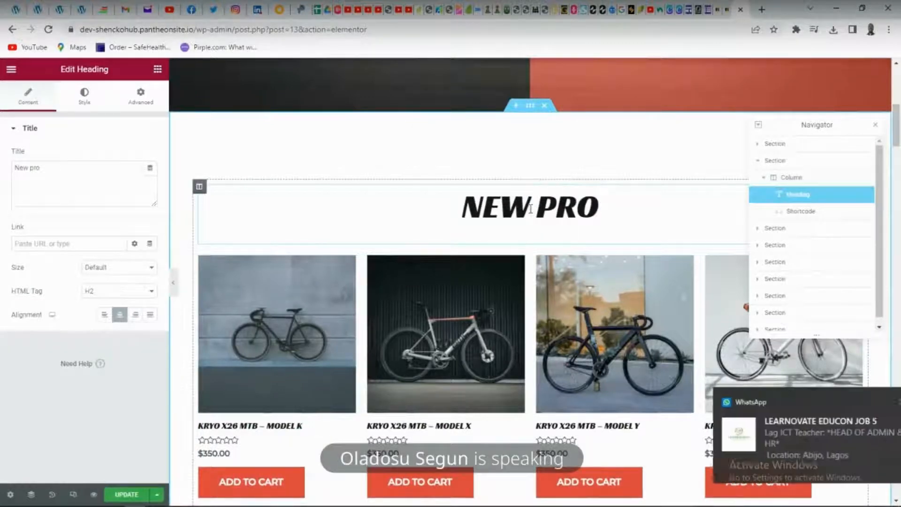
type("dutc")
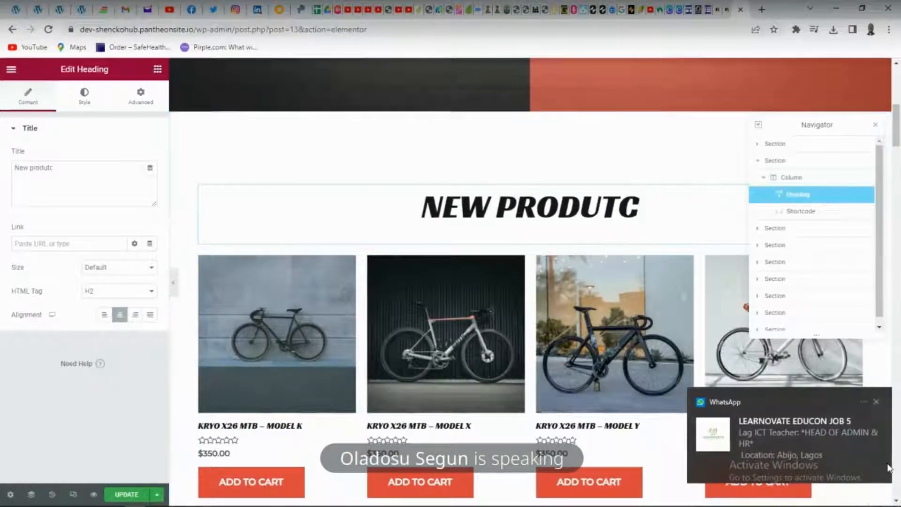
key("BackSpace")
key("BackSpace")
type("cts")
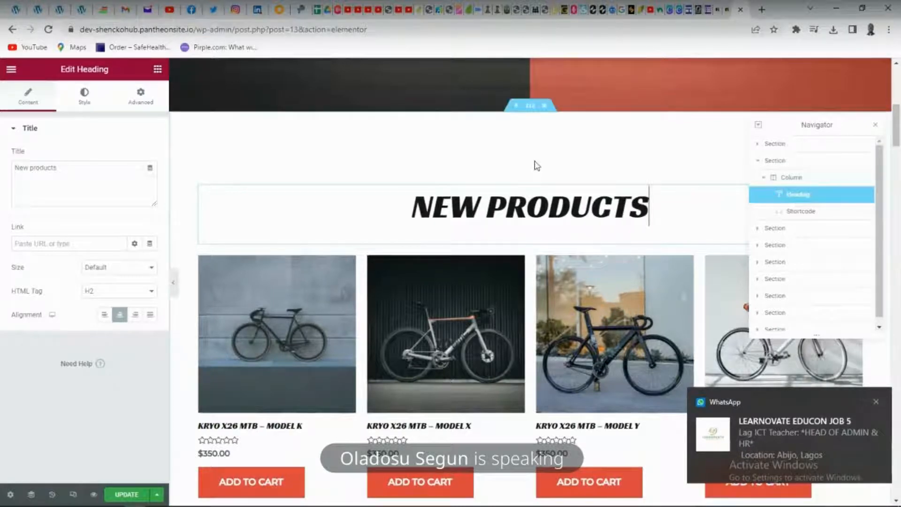
Select the "Newly Launched" heading in the home page's hero section for editing
scroll(559, 227, "up", 8)
scroll(559, 224, "down", 10)
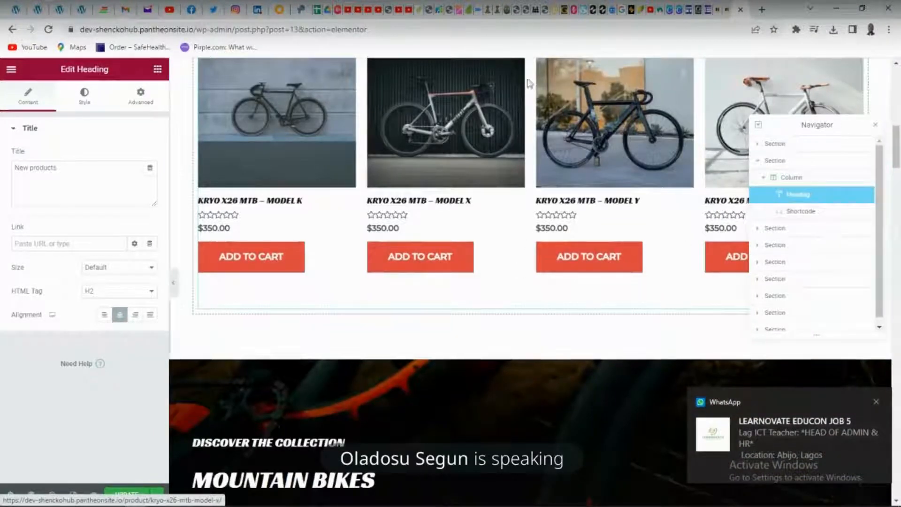
scroll(334, 96, "up", 5)
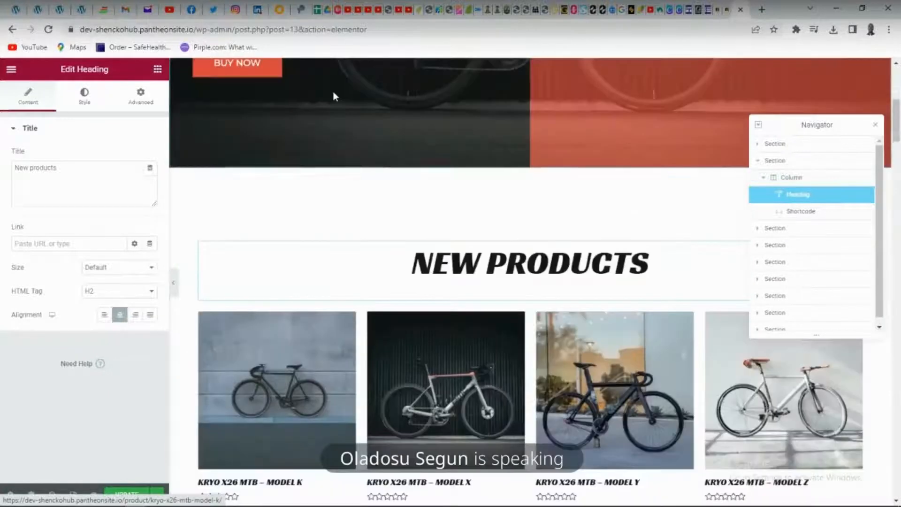
scroll(333, 96, "up", 5)
left_click(269, 164)
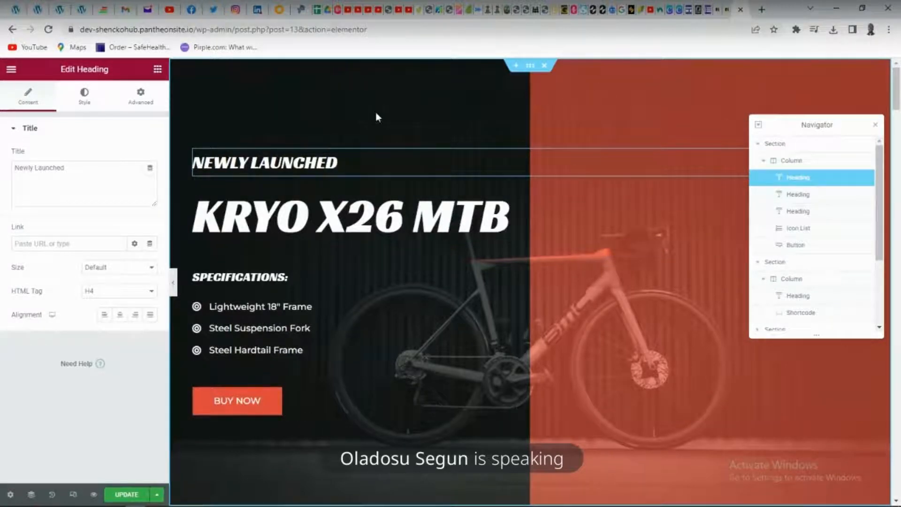
scroll(364, 113, "down", 3)
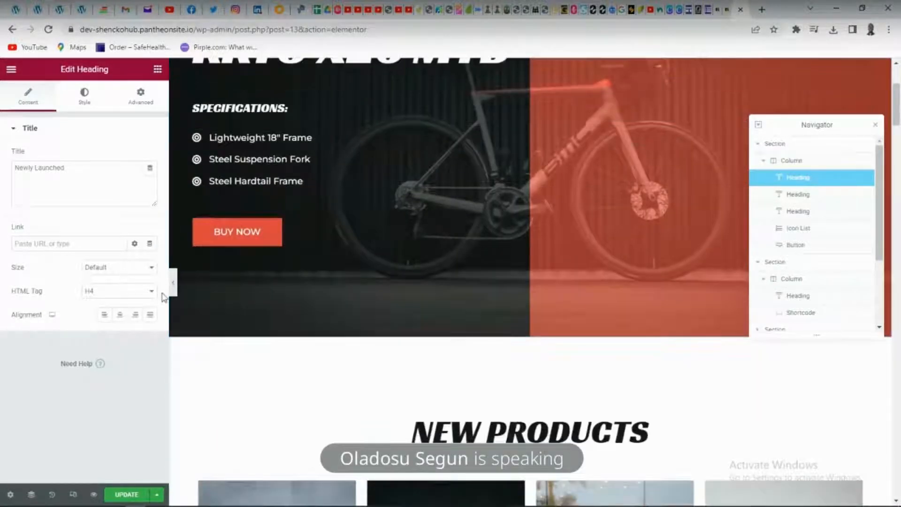
left_click(173, 285)
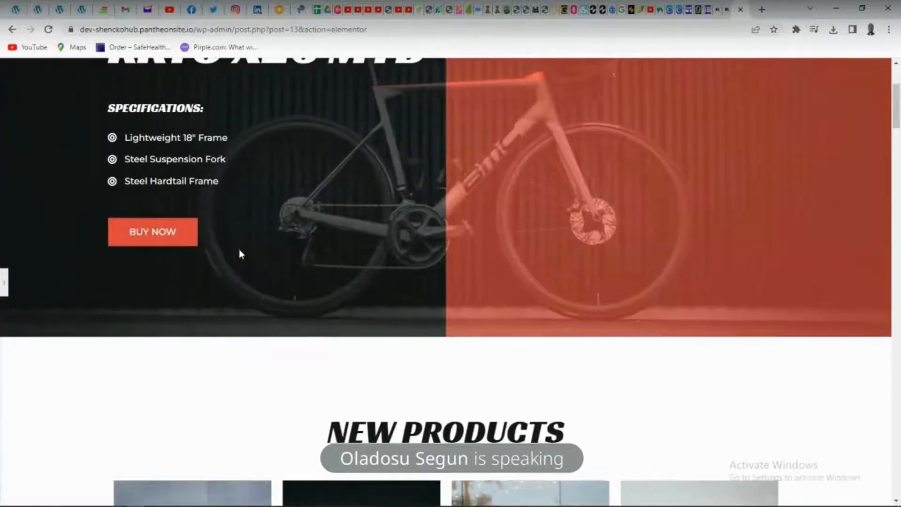
scroll(239, 253, "up", 3)
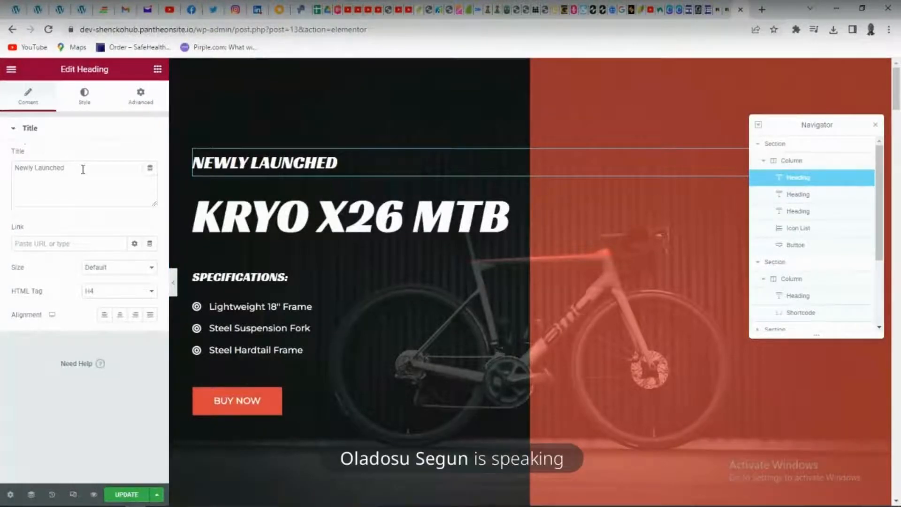
Change the hero section's "Newly Launched" heading to "Fresh from abroad"
left_click_drag(83, 169, 1, 171)
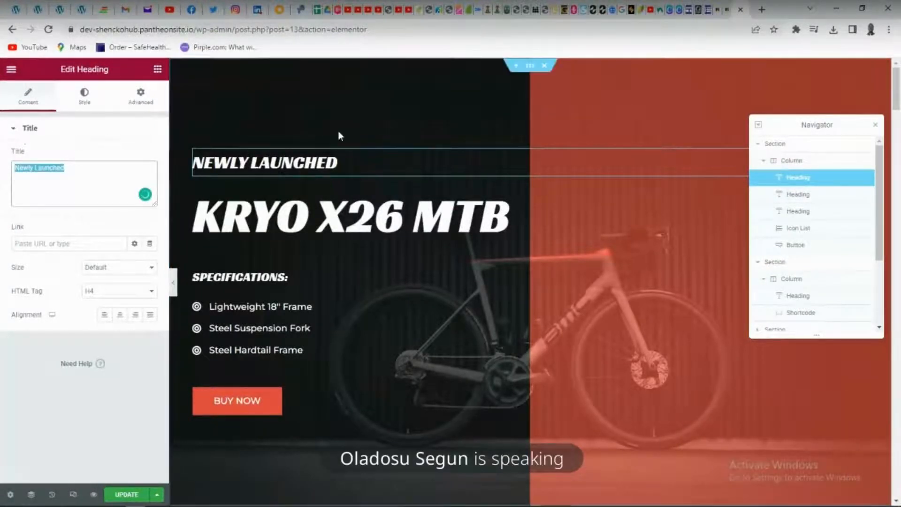
left_click(339, 162)
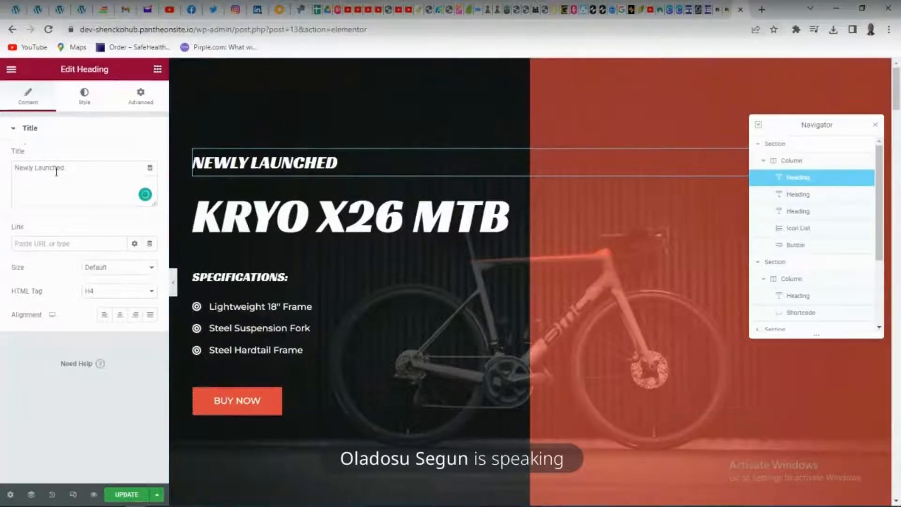
left_click_drag(74, 167, 6, 169)
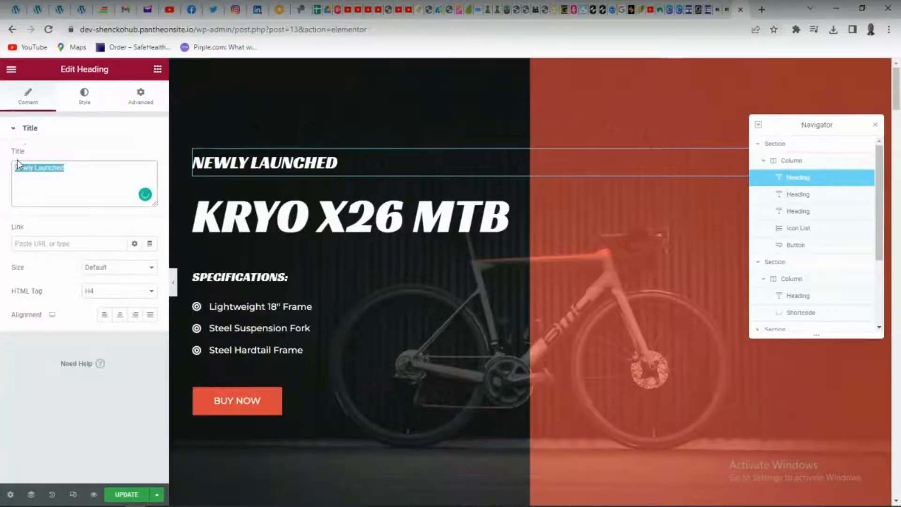
type("F")
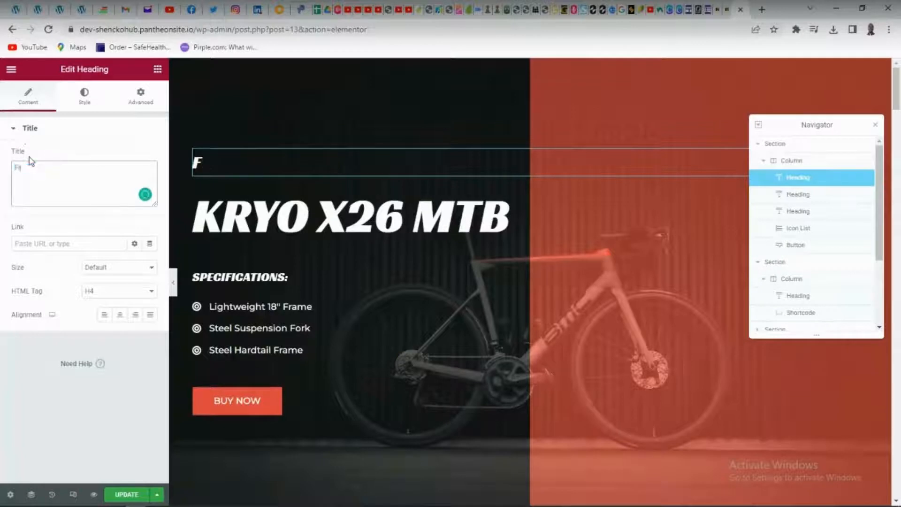
type("resh")
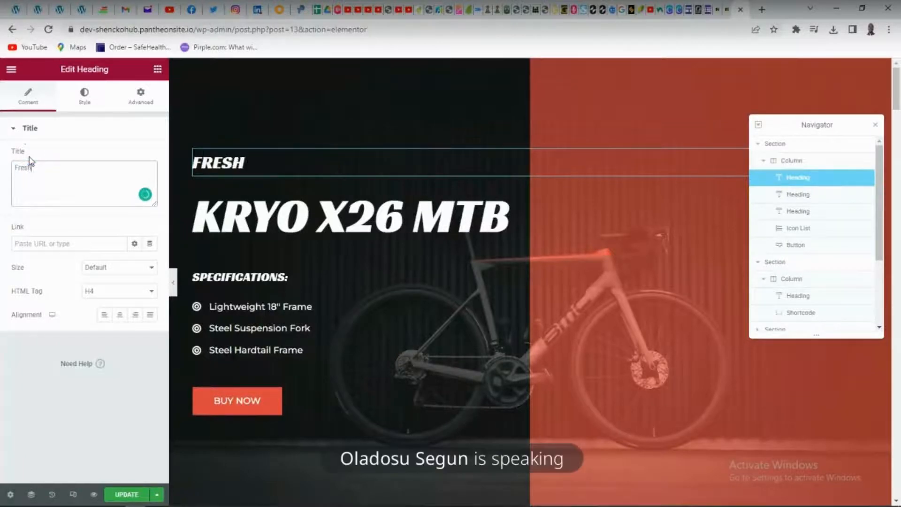
type(" from")
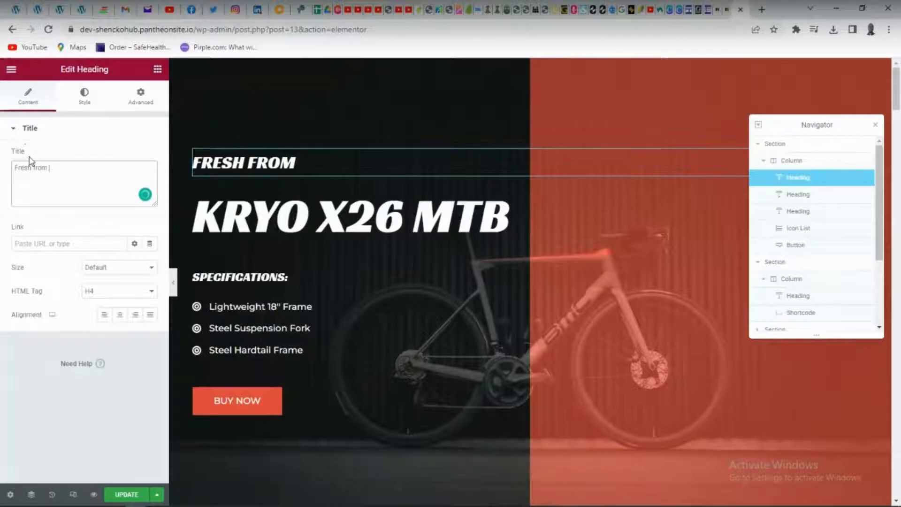
type(" abroad")
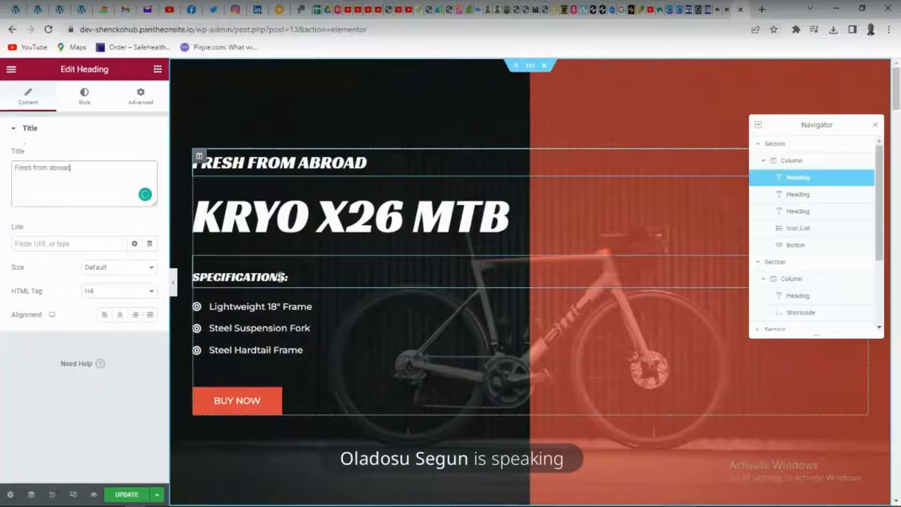
Add a new three-column section with a wider middle column between the hero section and the "New products" section
left_click(349, 210)
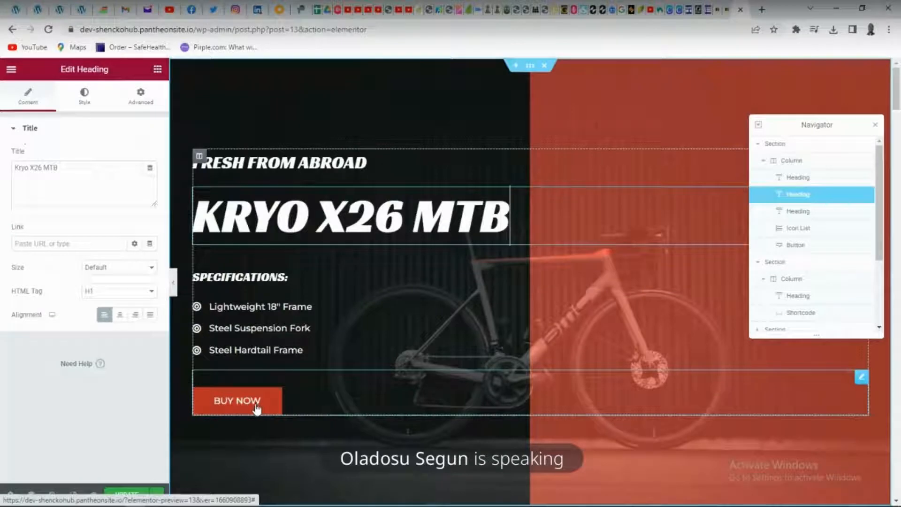
scroll(415, 357, "down", 5)
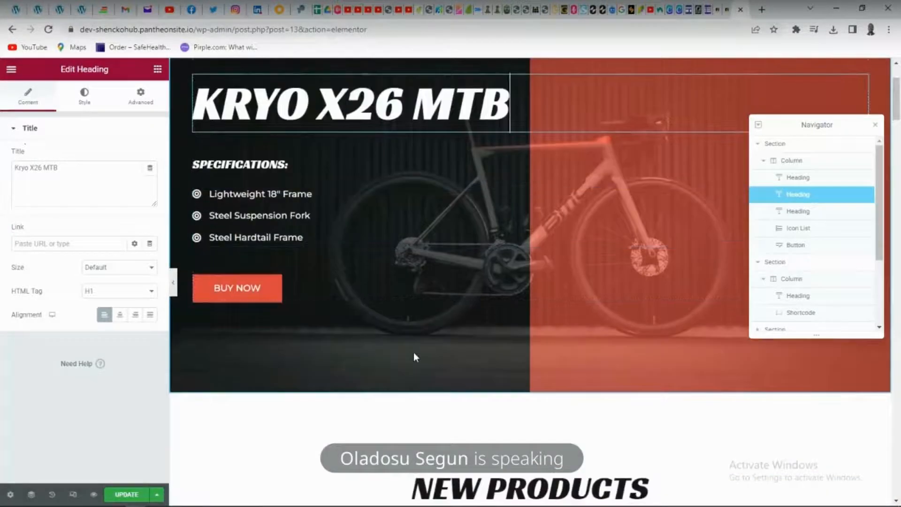
scroll(415, 356, "down", 3)
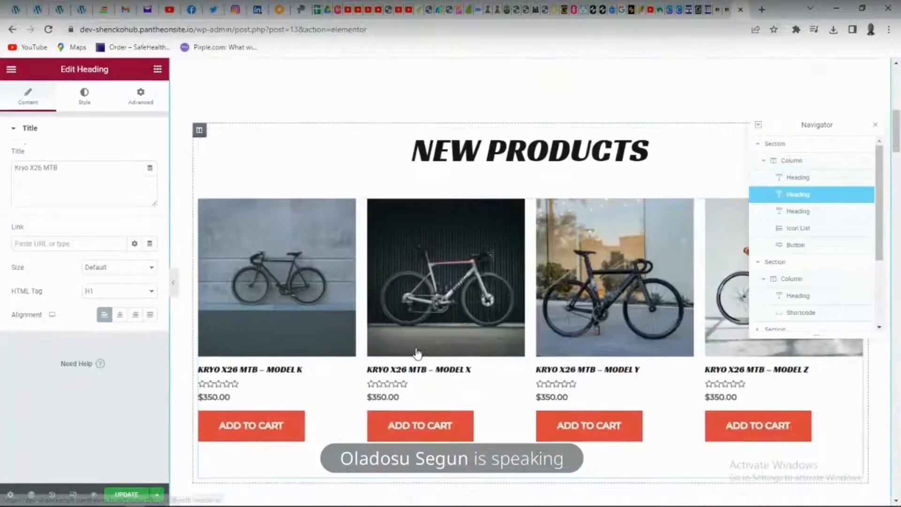
scroll(450, 338, "down", 3)
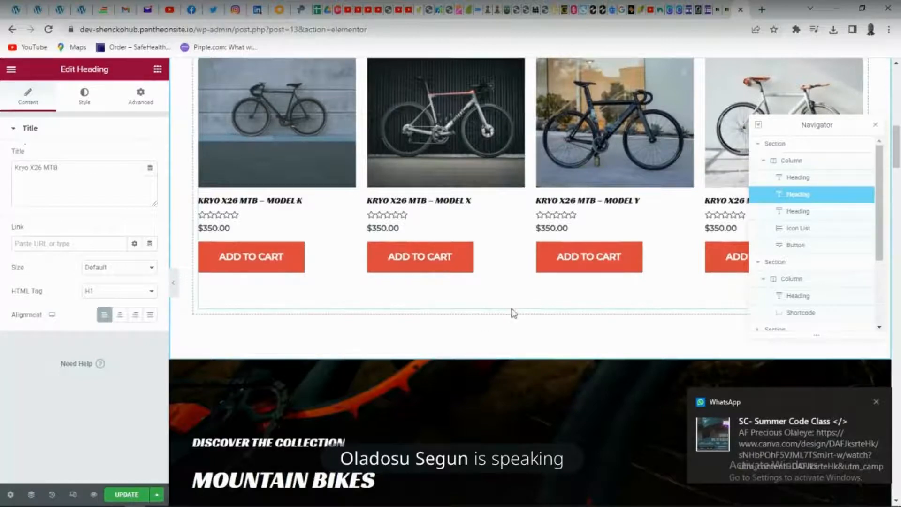
scroll(532, 307, "up", 8)
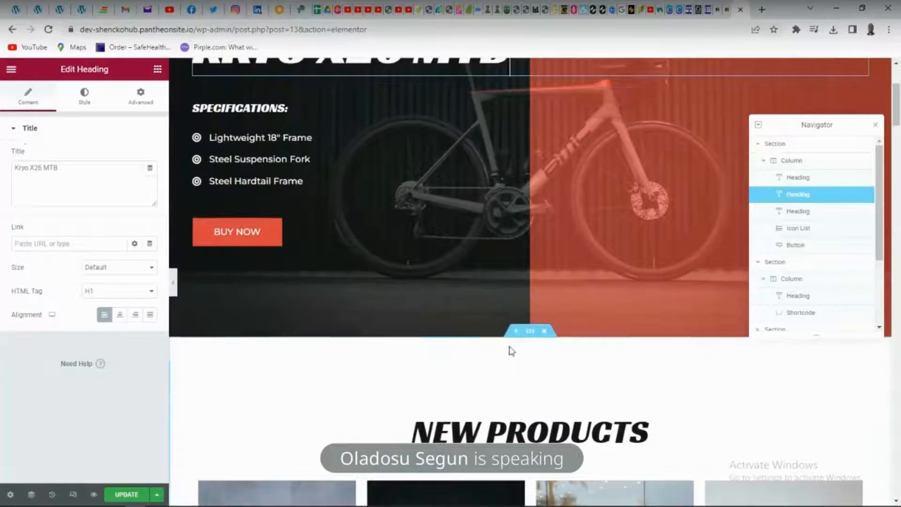
left_click(516, 332)
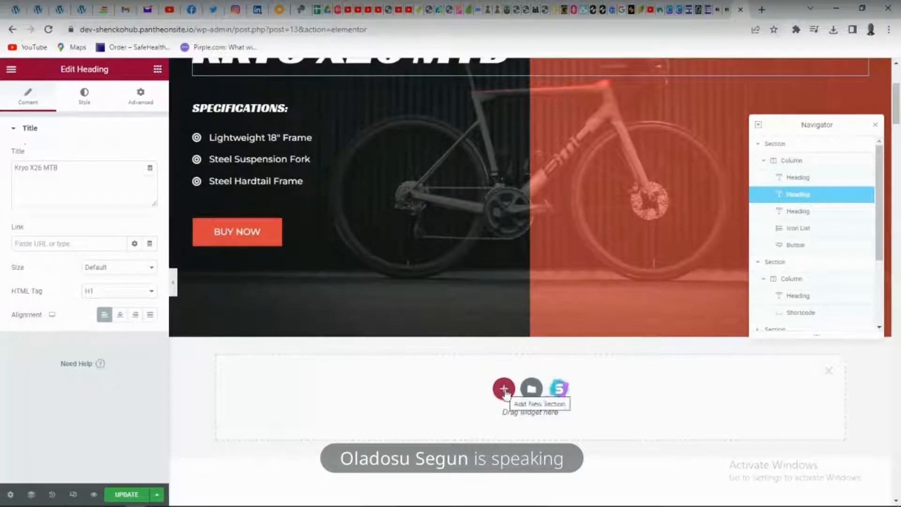
left_click(505, 391)
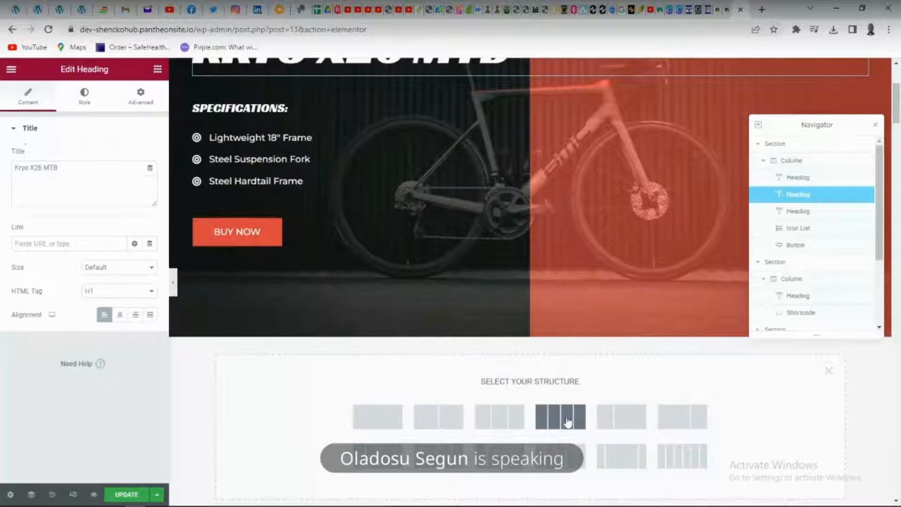
scroll(513, 362, "down", 2)
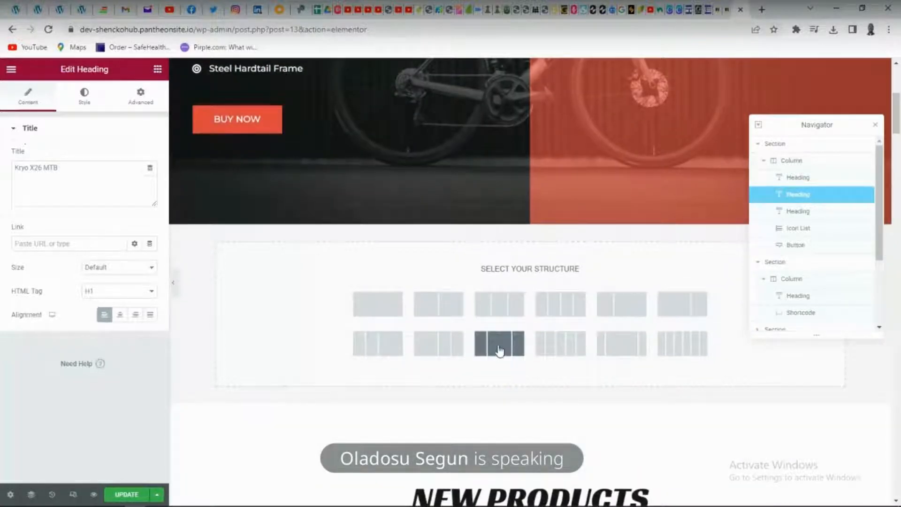
left_click(500, 350)
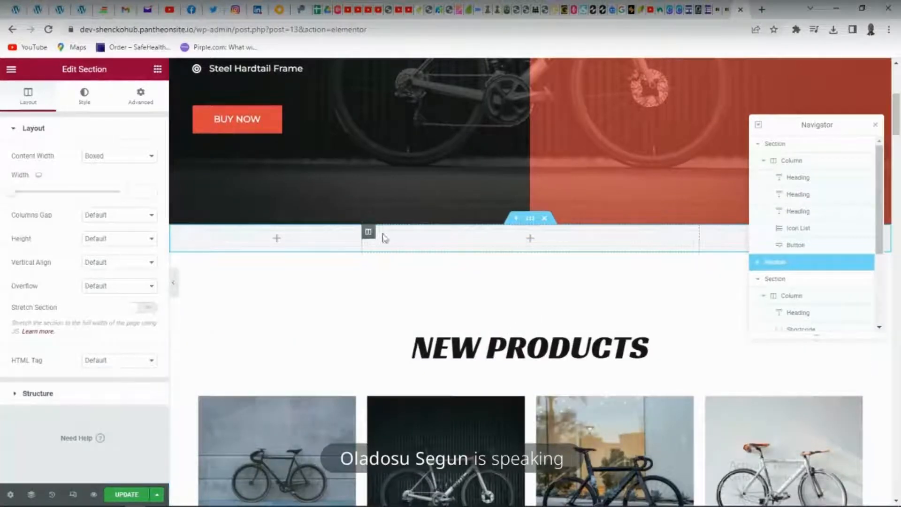
Place an Image widget in the first column of the new section
left_click(277, 238)
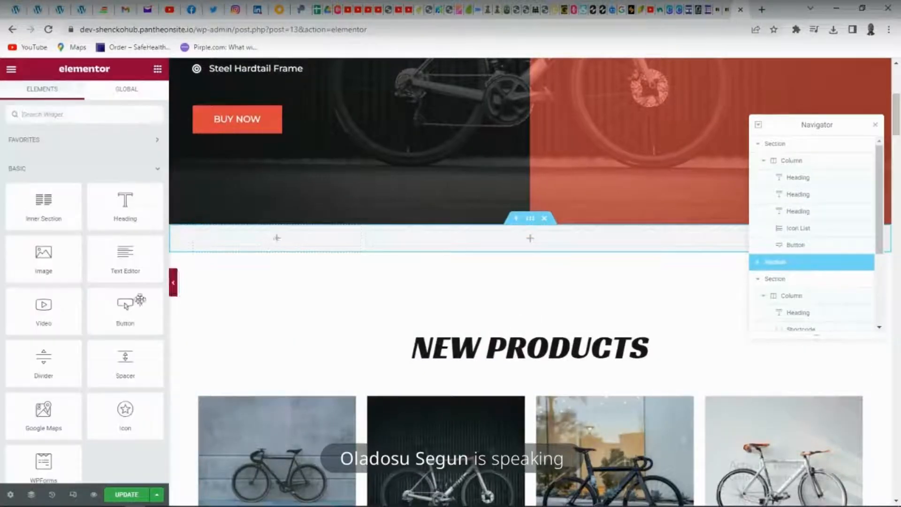
left_click_drag(50, 261, 242, 244)
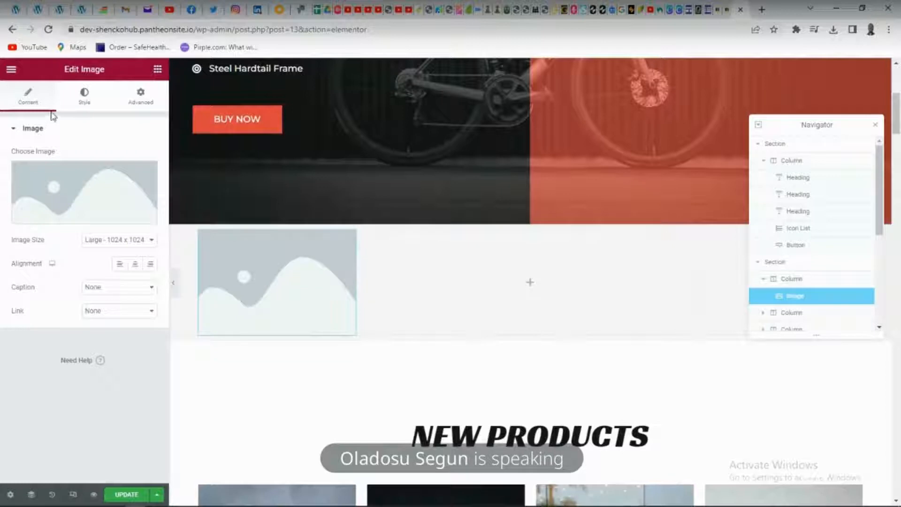
left_click(30, 102)
left_click(9, 128)
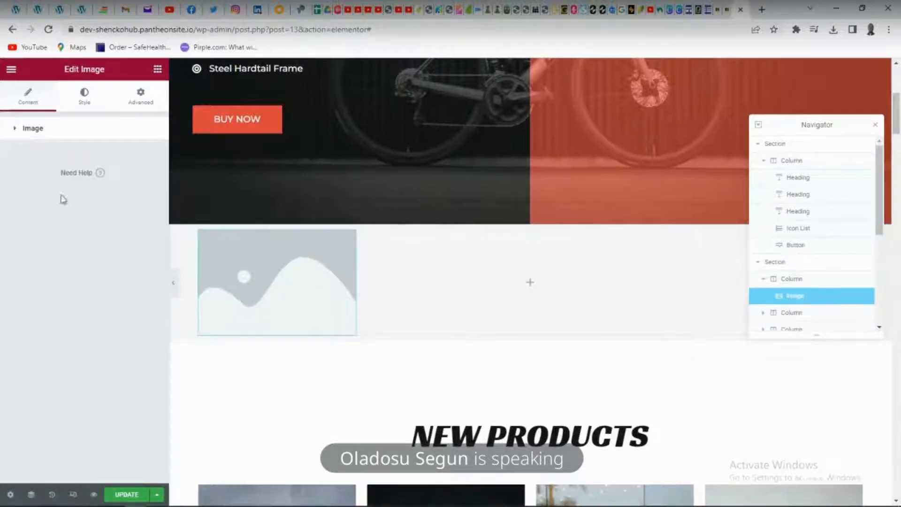
left_click(11, 70)
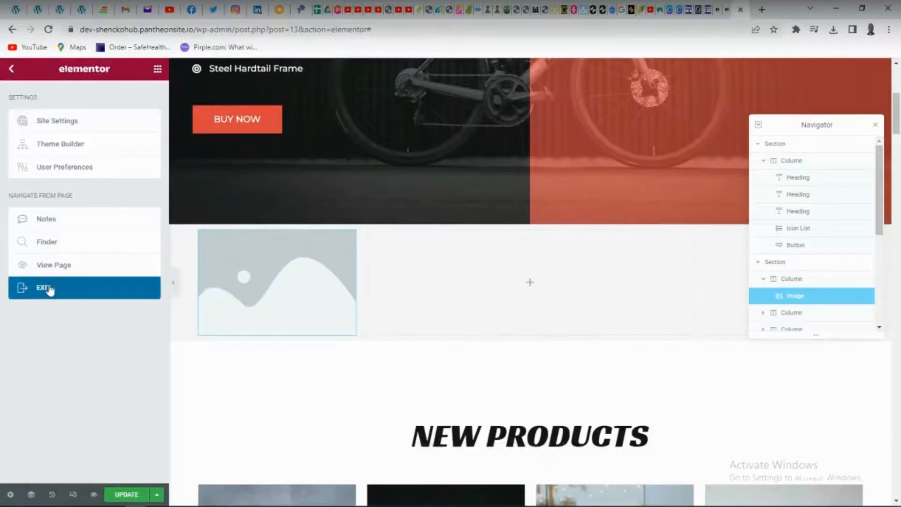
left_click(238, 259)
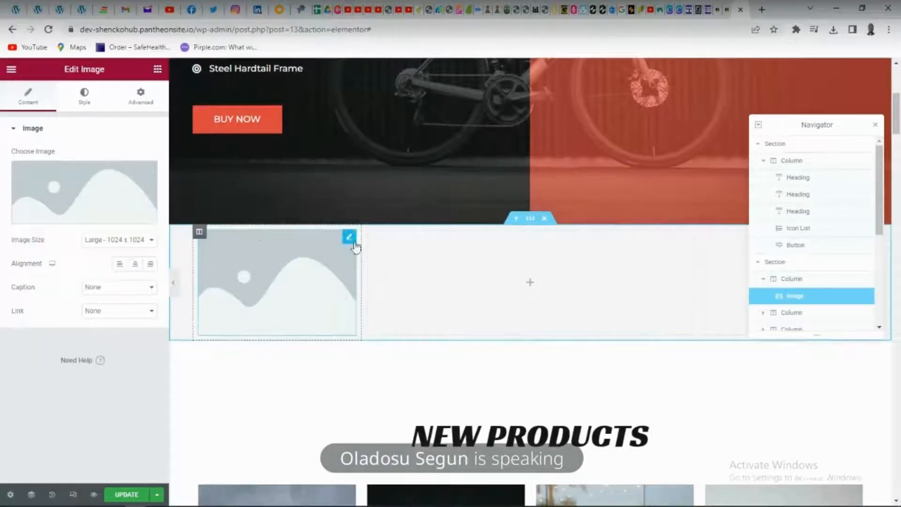
Add a Heading widget beneath the image placeholder in the new section's first column
scroll(450, 233, "up", 5)
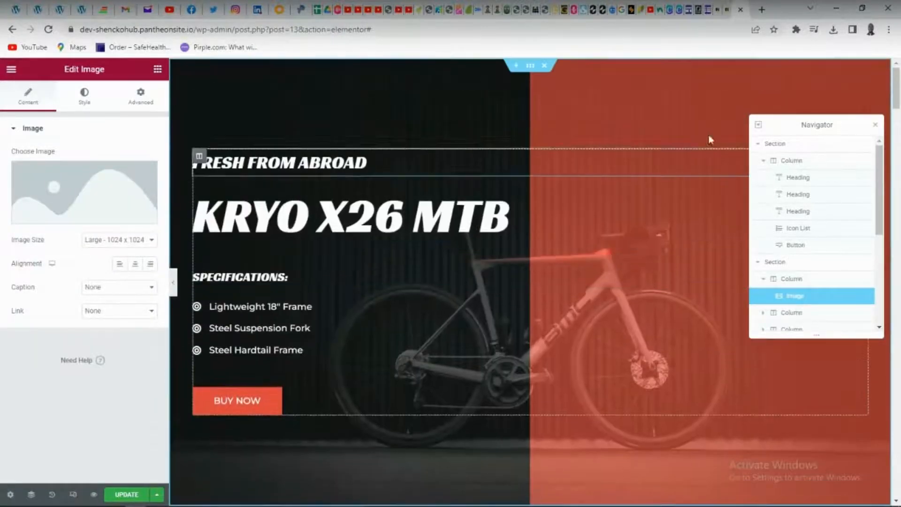
scroll(273, 281, "down", 10)
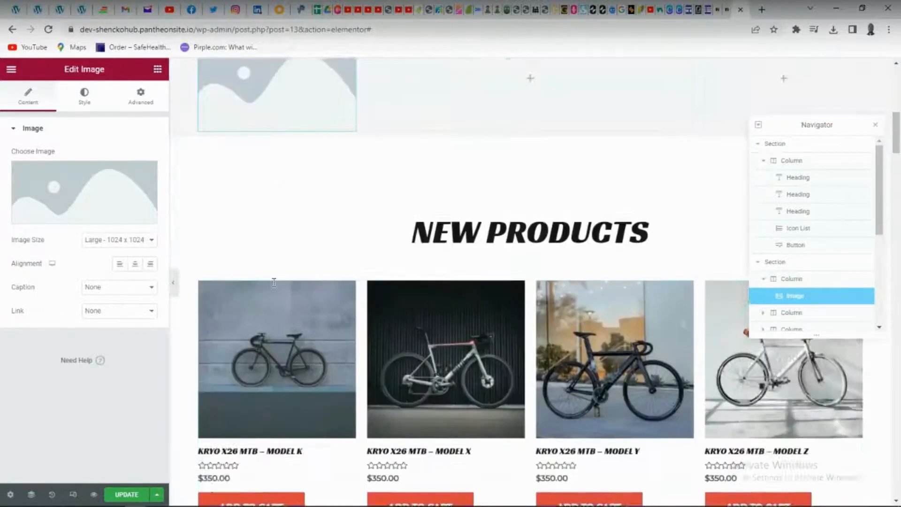
scroll(232, 195, "up", 3)
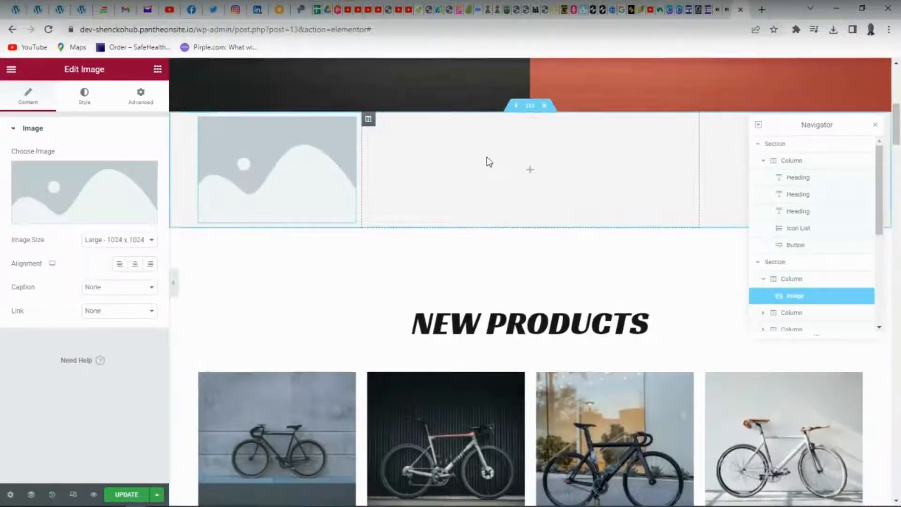
left_click(499, 162)
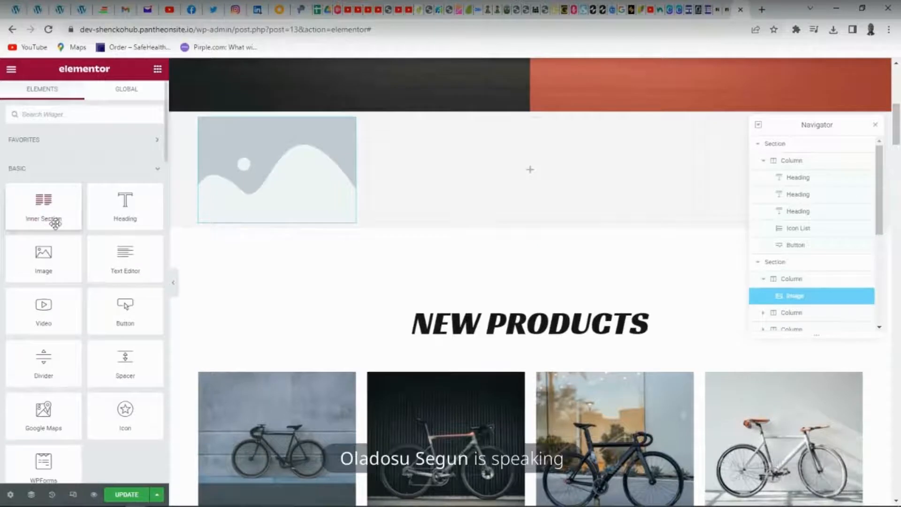
left_click_drag(118, 215, 247, 182)
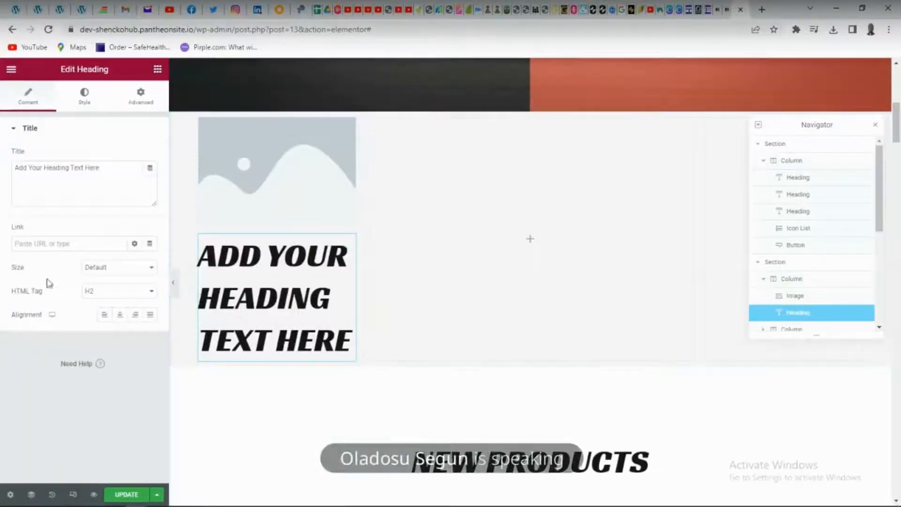
Replace the placeholder text of the heading under the image with "Shoes"
triple_click(292, 299)
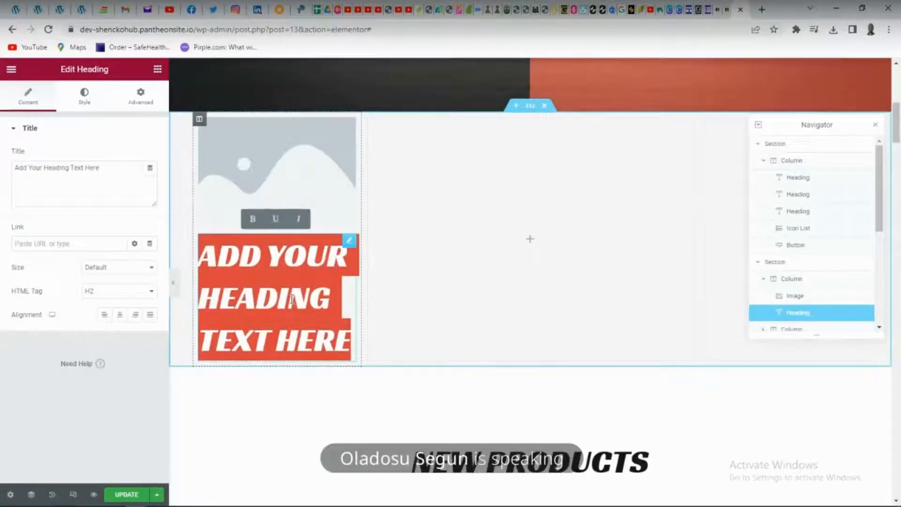
type("Our H")
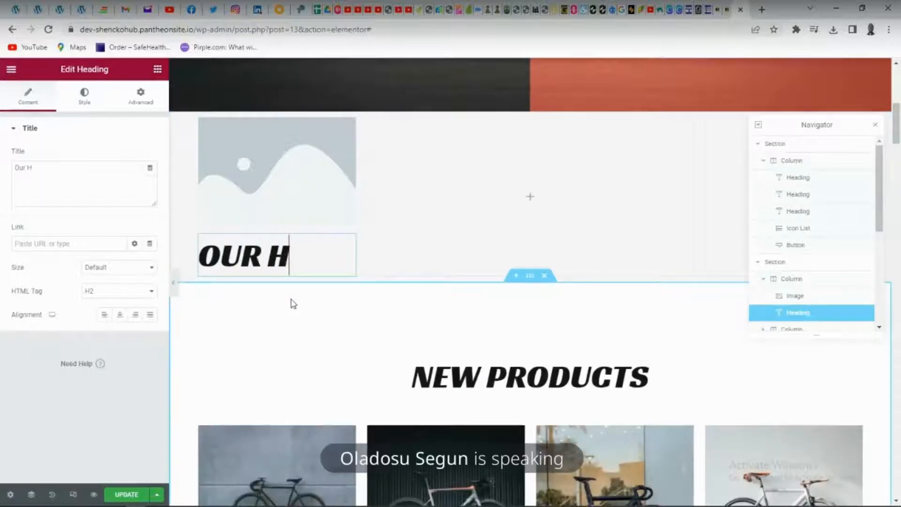
type("UB")
key("BackSpace")
key("BackSpace")
key("BackSpace")
key("BackSpace")
key("BackSpace")
key("BackSpace")
key("BackSpace")
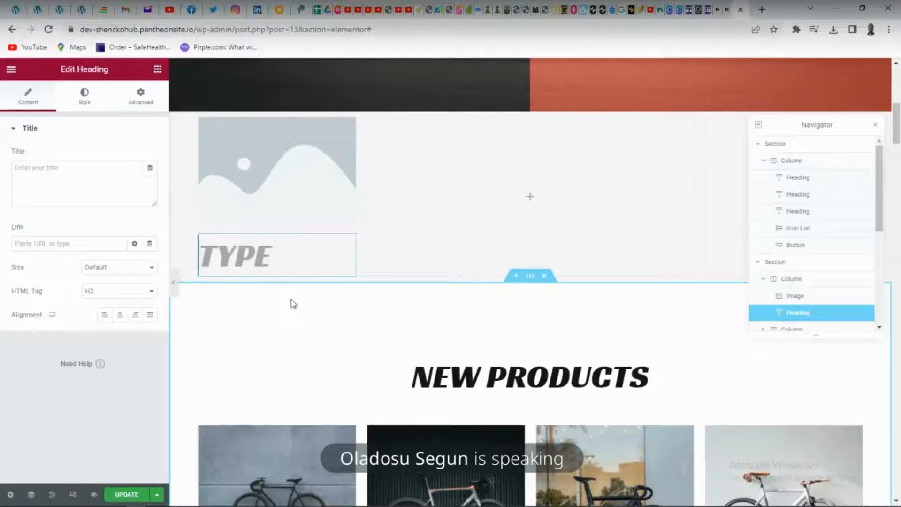
left_click(326, 270)
type("Shes")
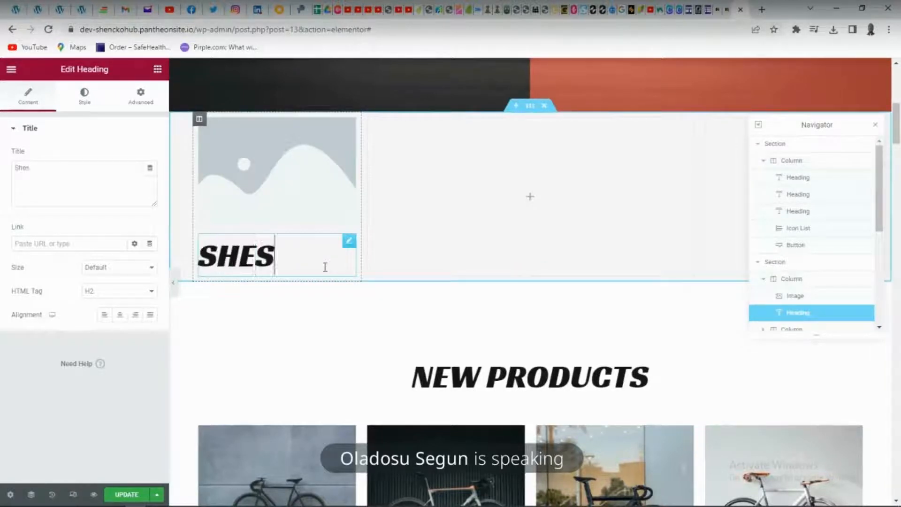
key("BackSpace")
key("BackSpace")
type("oes")
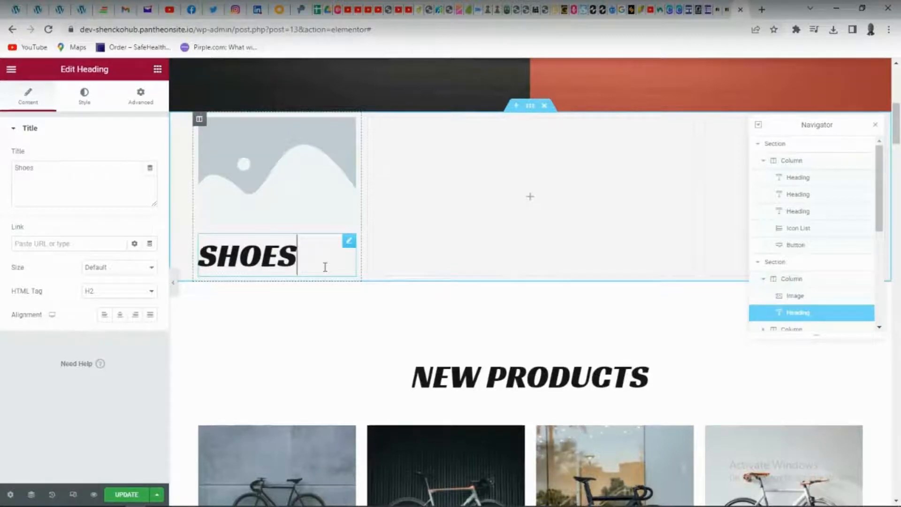
Place an Image widget in the new section's middle column and add a Heading widget above it
left_click(511, 231)
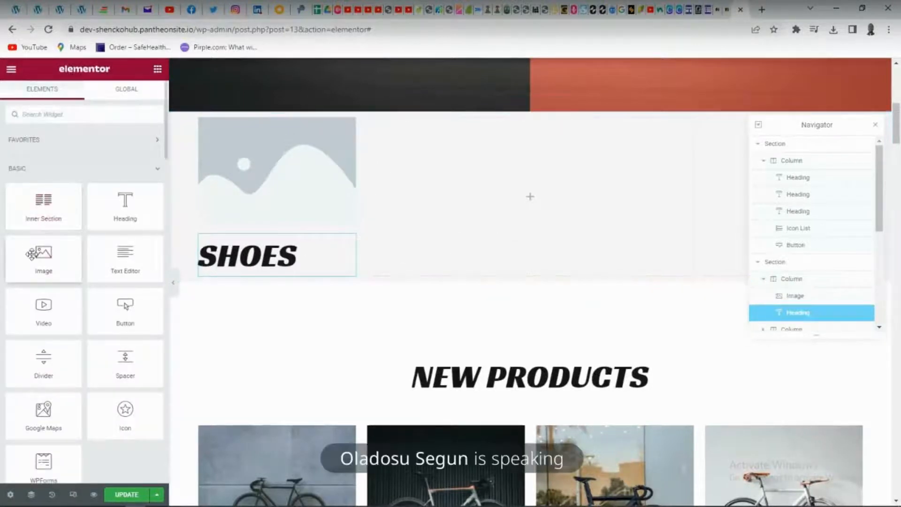
left_click_drag(43, 253, 619, 187)
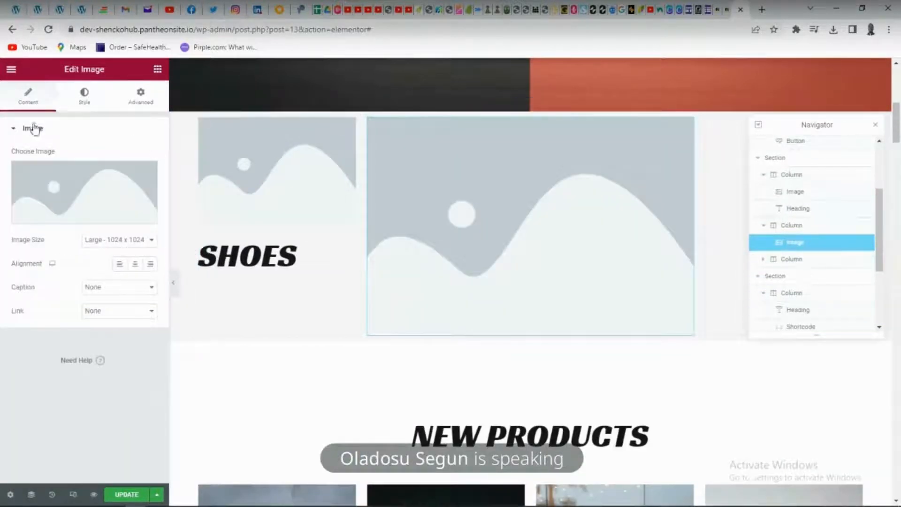
left_click(158, 70)
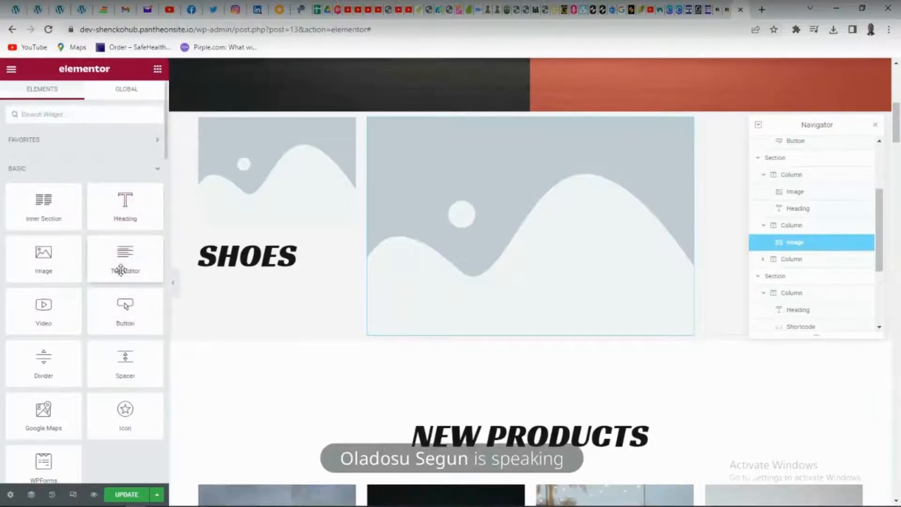
left_click_drag(127, 200, 566, 141)
left_click(540, 169)
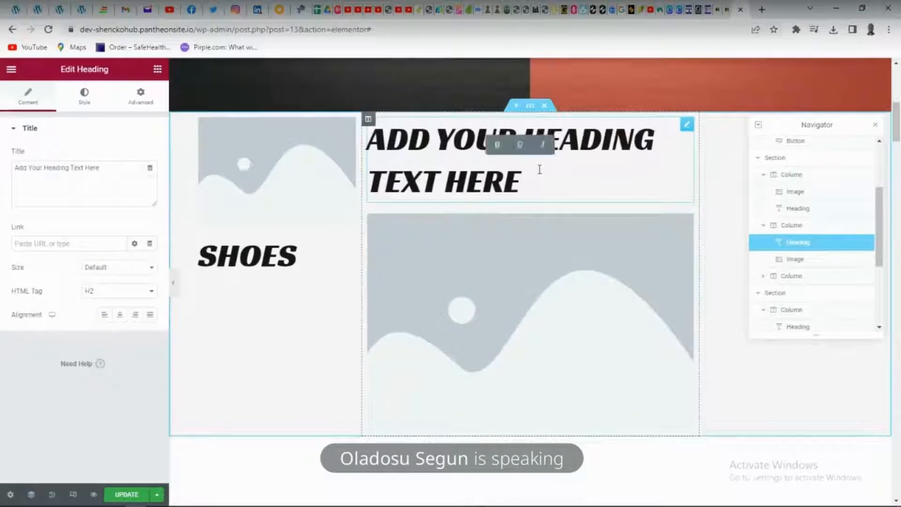
Set the image size of the first column's image to 2048x2048
left_click(283, 210)
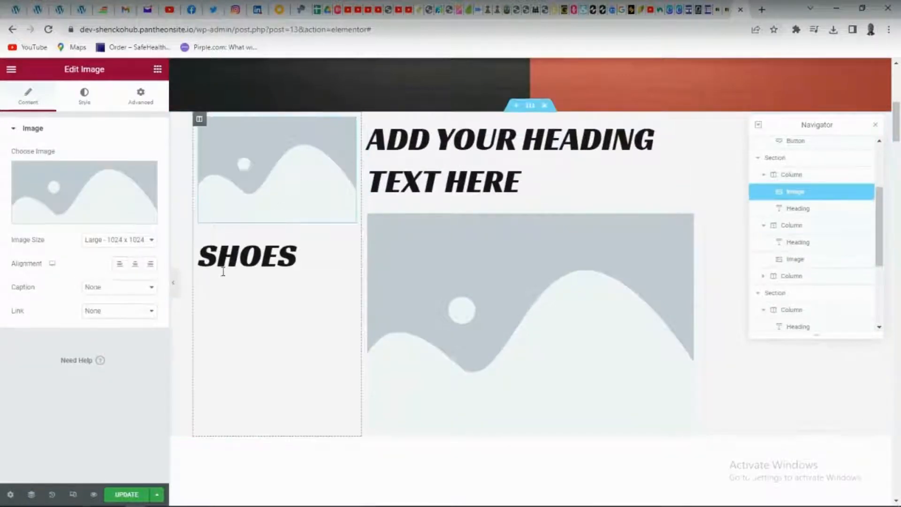
left_click(151, 247)
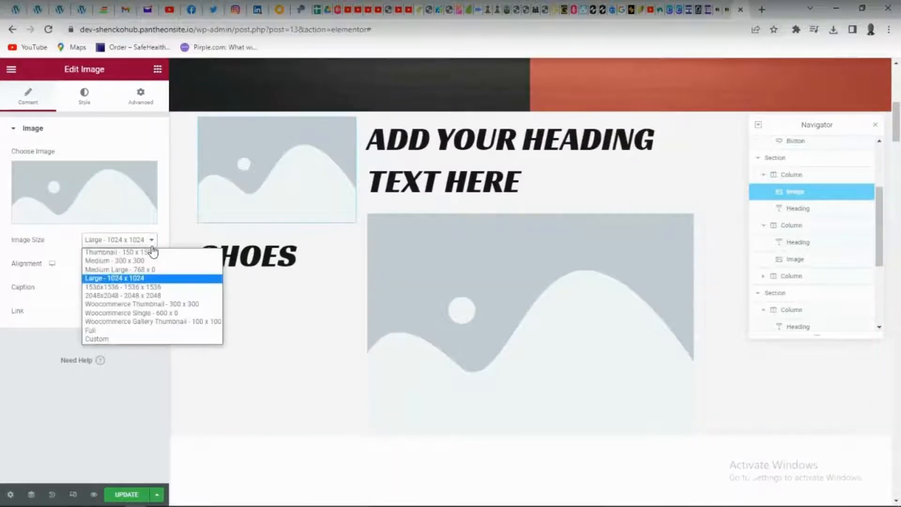
left_click(129, 297)
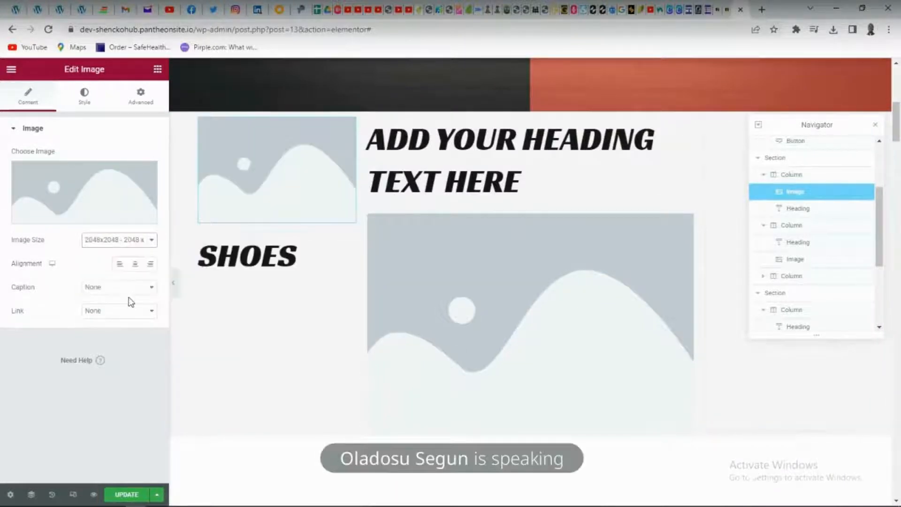
Replace the placeholder text of the middle column's heading with "clothes"
left_click(492, 167)
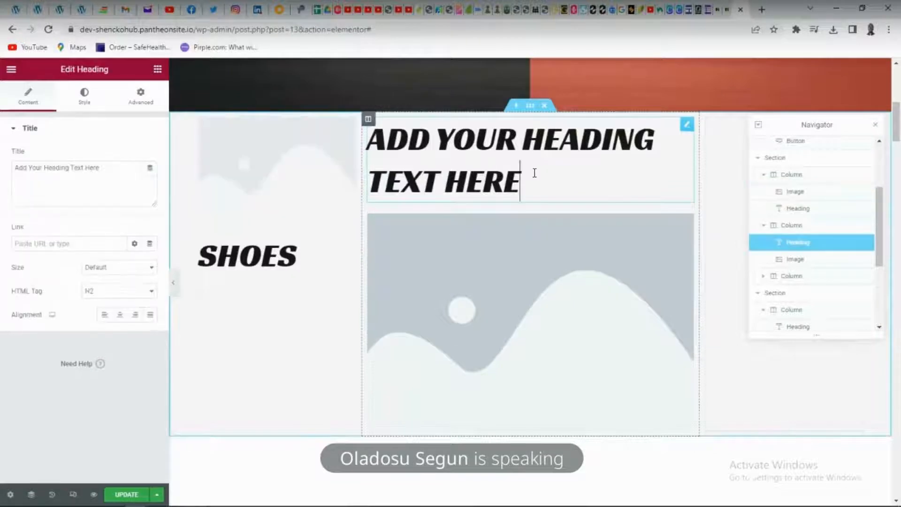
key("ctrl+a")
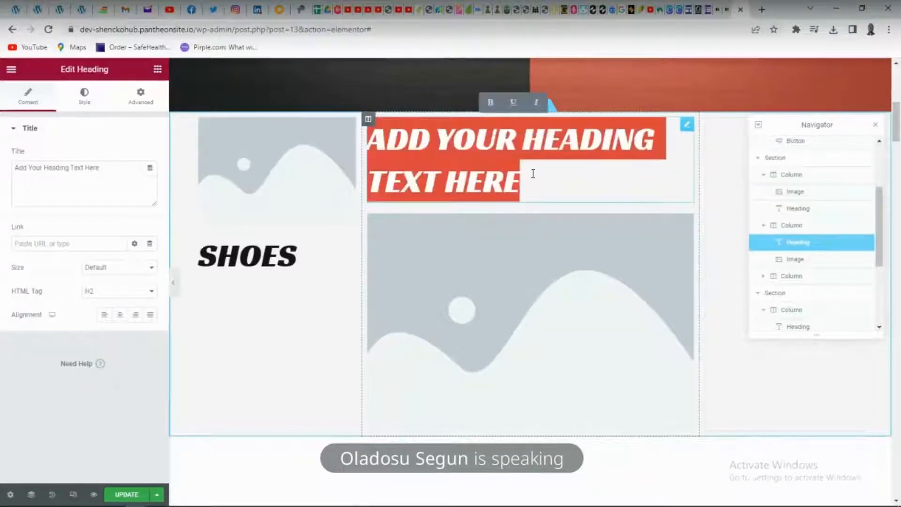
type("Cloth")
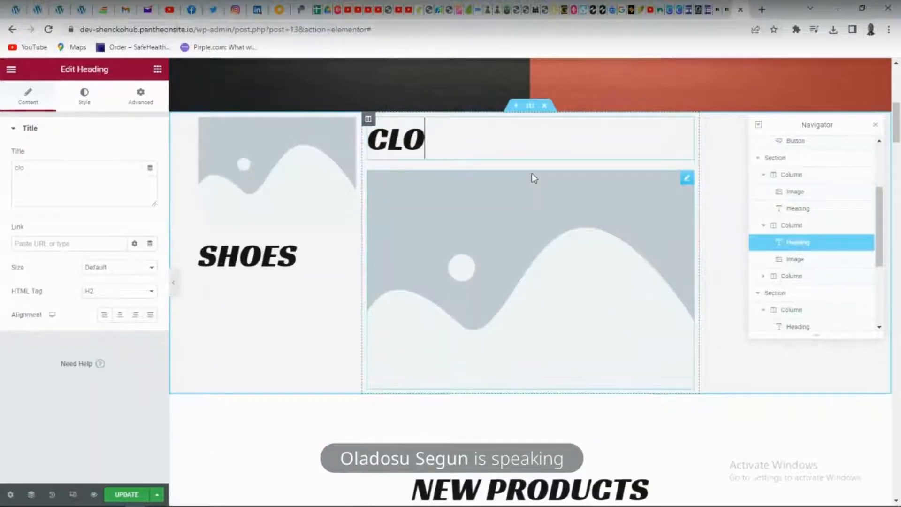
type("es")
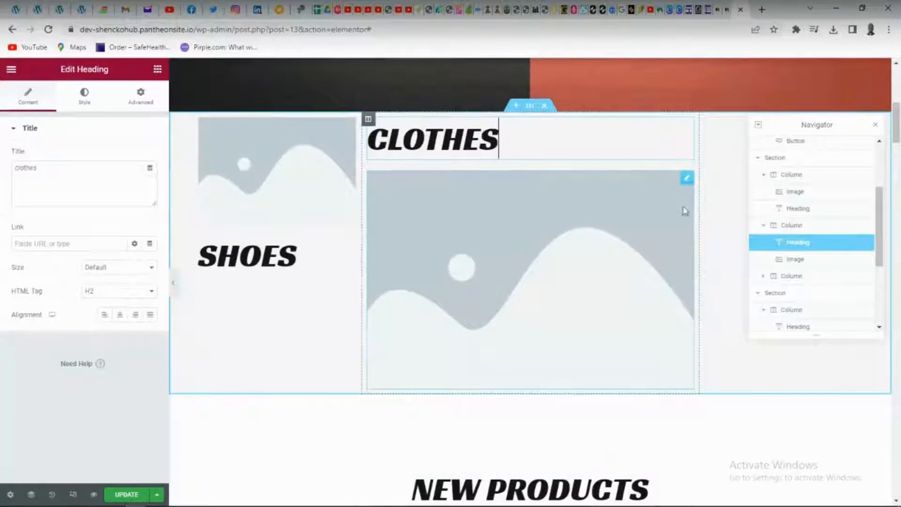
Move the Navigator off the third column and add an Inner Section widget to that column
left_click(742, 240)
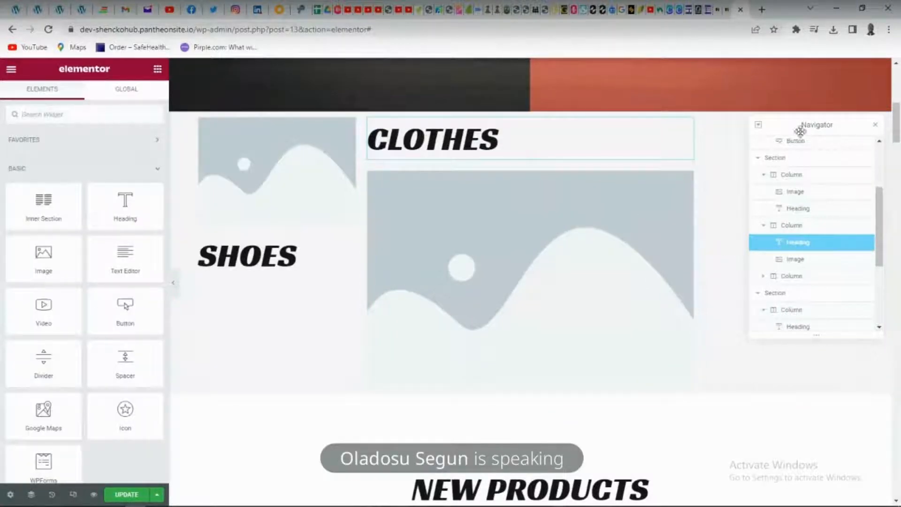
left_click_drag(796, 123, 409, 4)
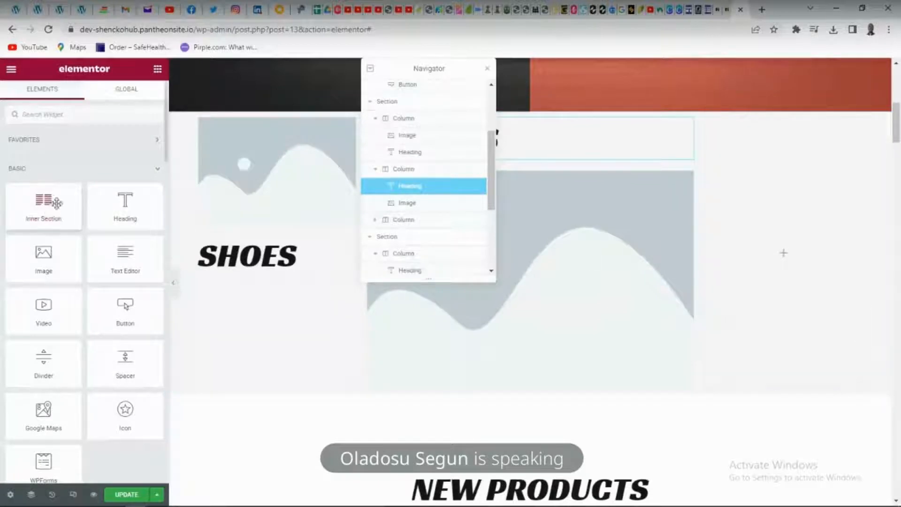
left_click_drag(44, 201, 781, 246)
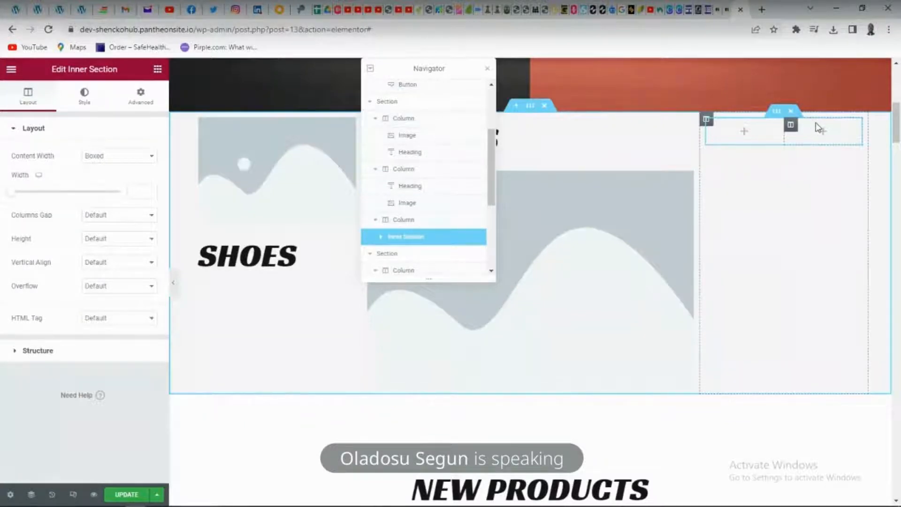
Place an Image widget in each of the two columns of the third column's inner section
left_click(742, 131)
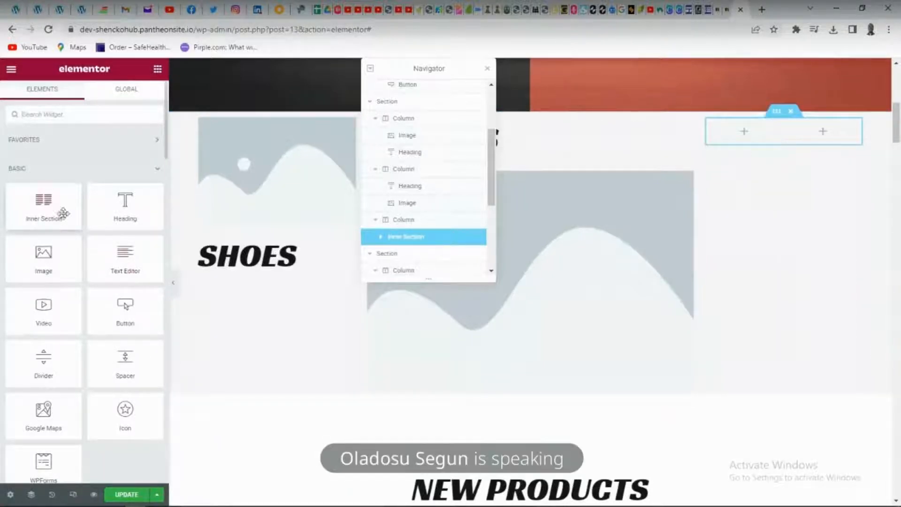
left_click_drag(56, 253, 751, 137)
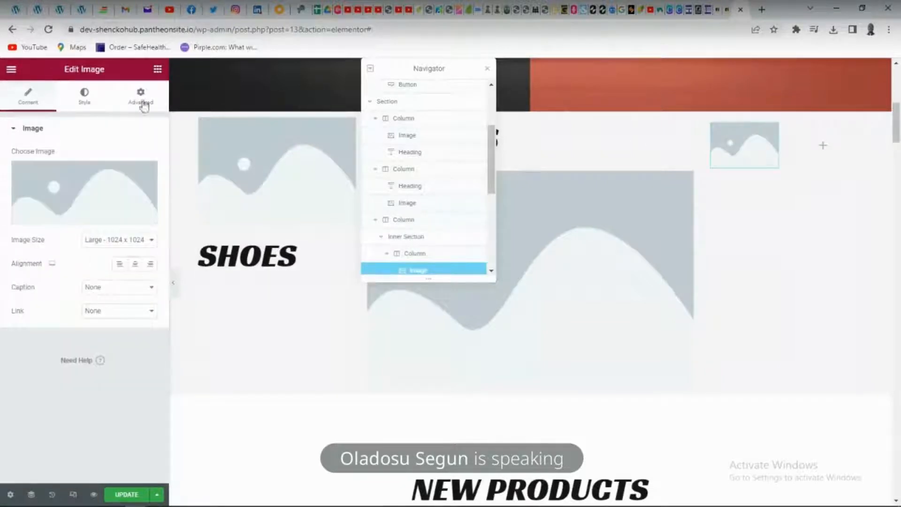
left_click(158, 69)
left_click_drag(43, 261, 817, 164)
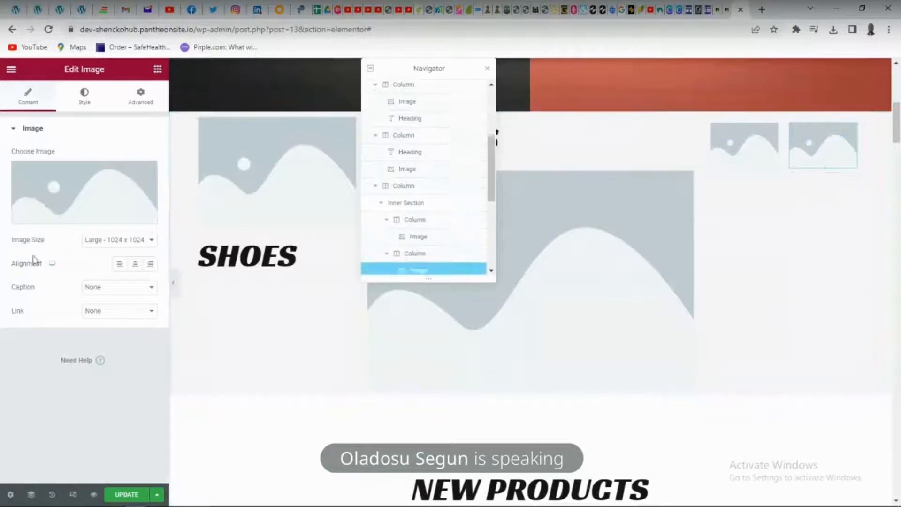
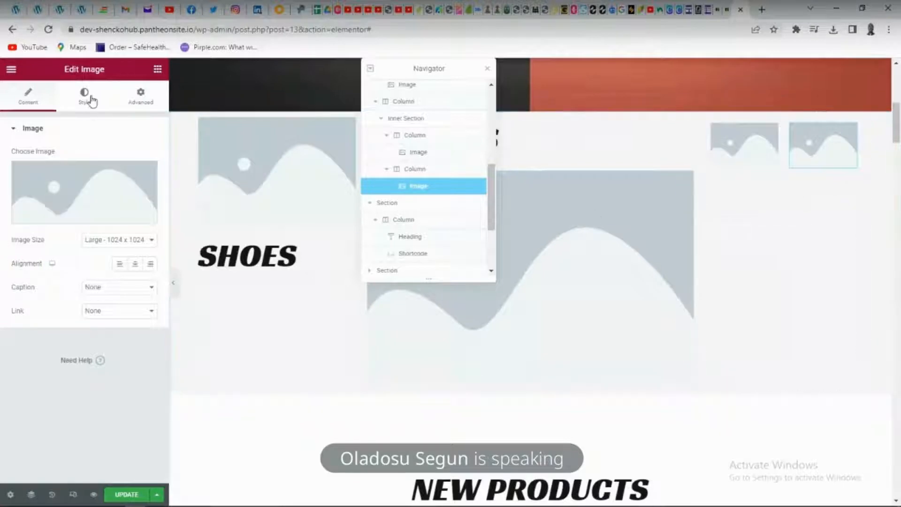
Add a Heading widget below the image in the first column of the third column's inner section
left_click(158, 76)
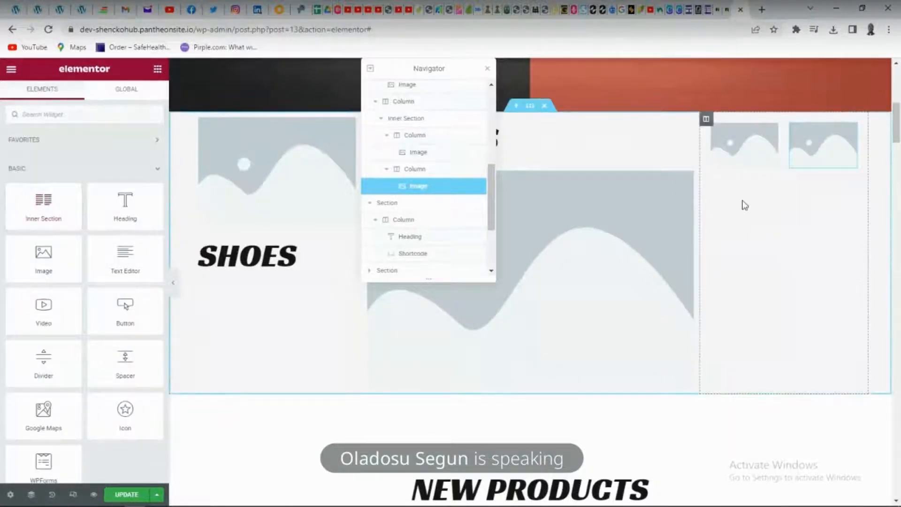
left_click_drag(43, 206, 775, 244)
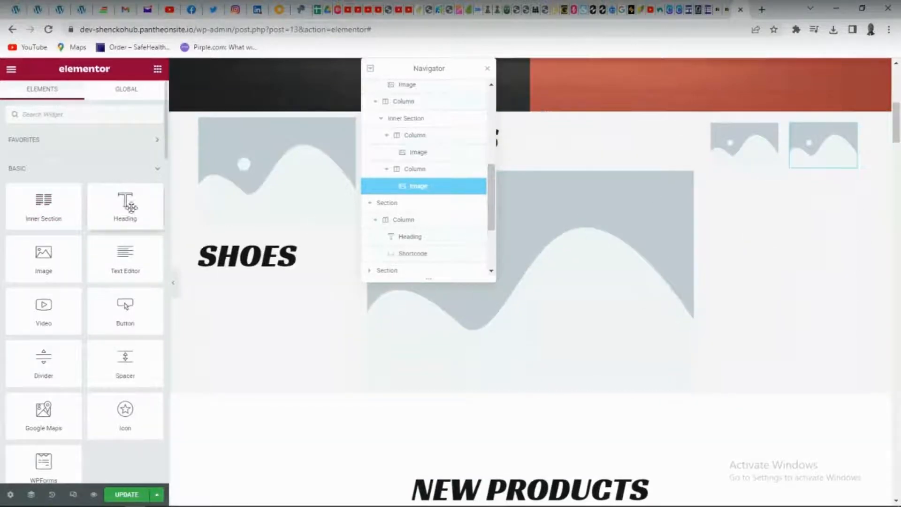
left_click_drag(130, 207, 754, 164)
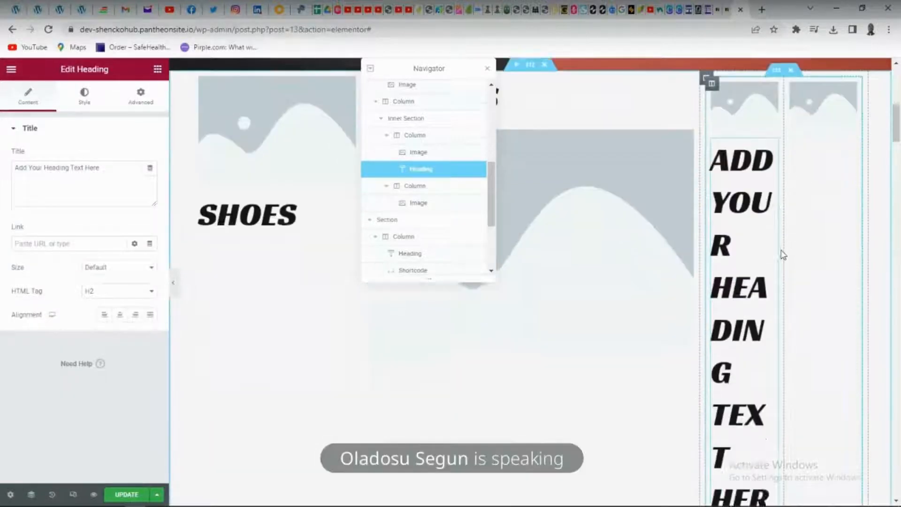
Add a second Inner Section widget to the third column, below the existing inner section
scroll(783, 255, "down", 4)
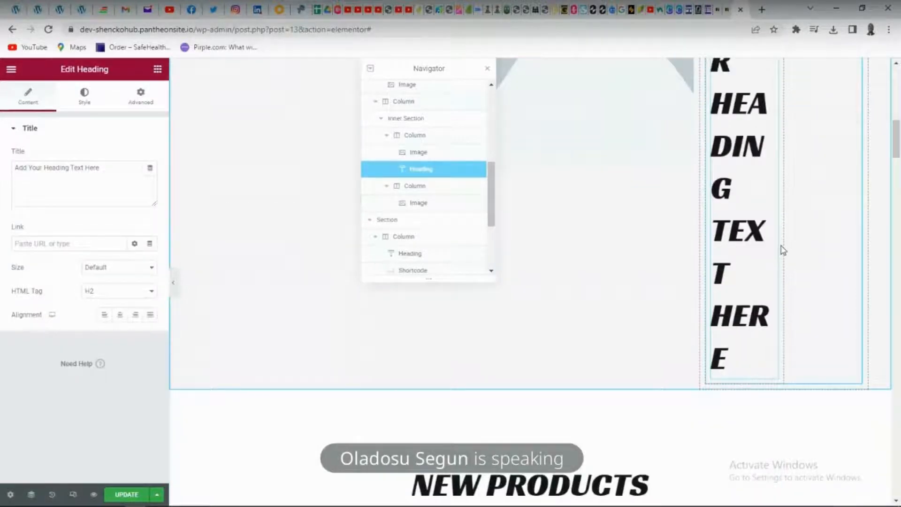
left_click(158, 71)
left_click_drag(43, 201, 790, 374)
scroll(791, 374, "up", 5)
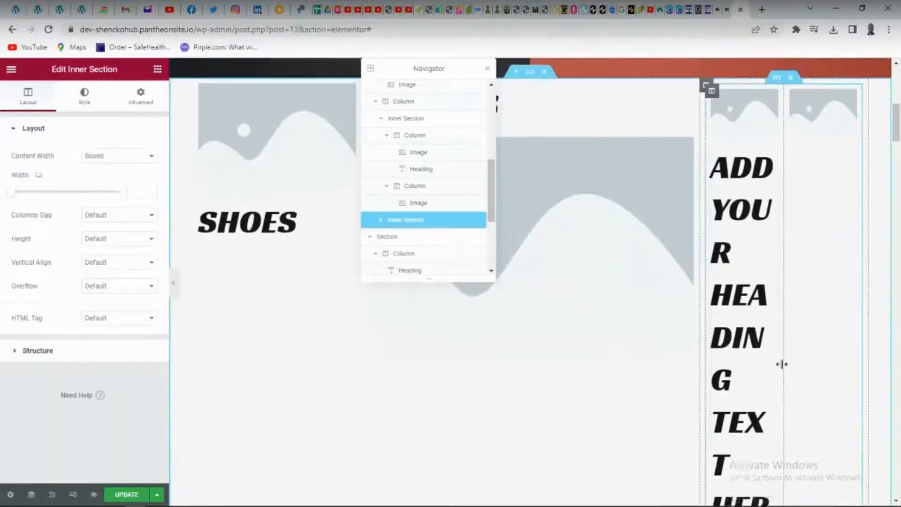
Replace the placeholder text of the new heading under the small first image with "KIDS"
left_click(750, 344)
double_click(750, 343)
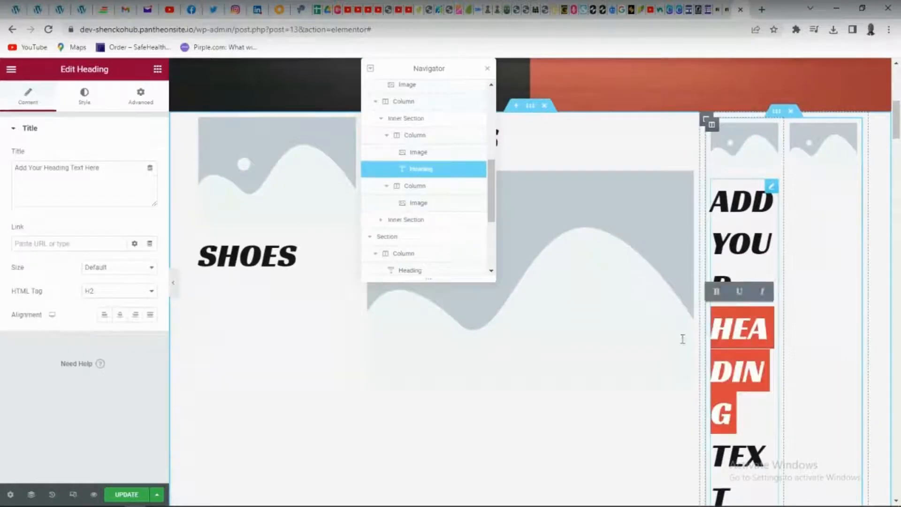
key("ctrl+a")
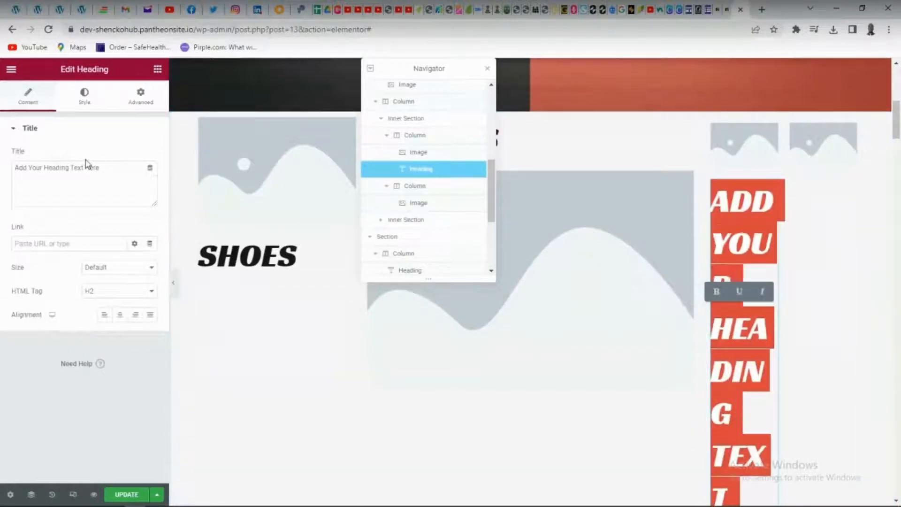
key("BackSpace")
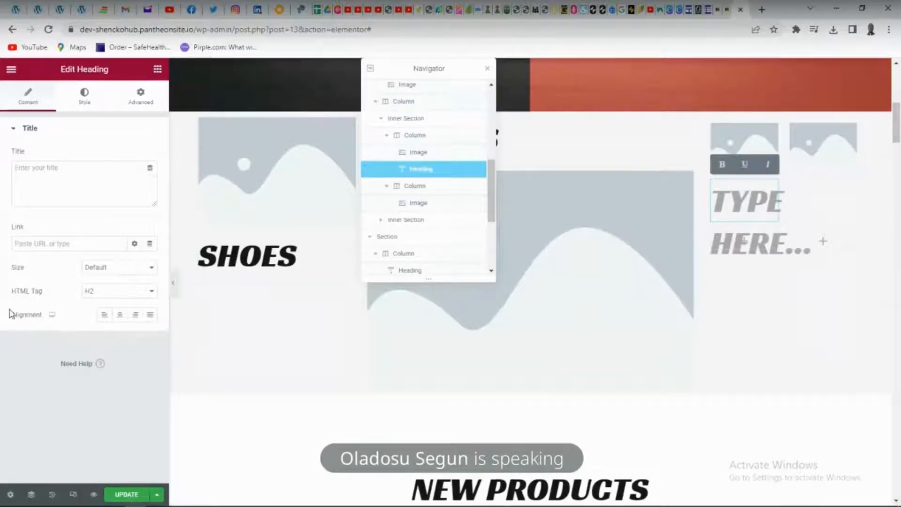
left_click(62, 174)
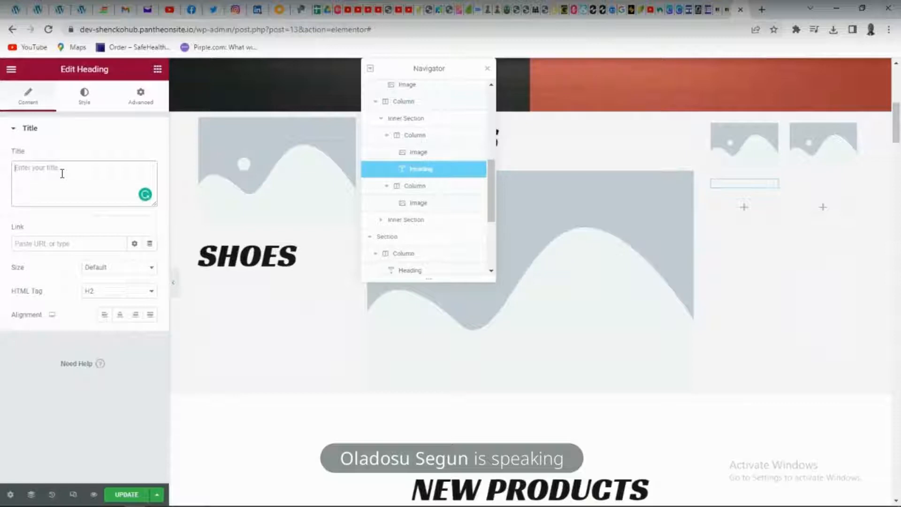
type("KIDS")
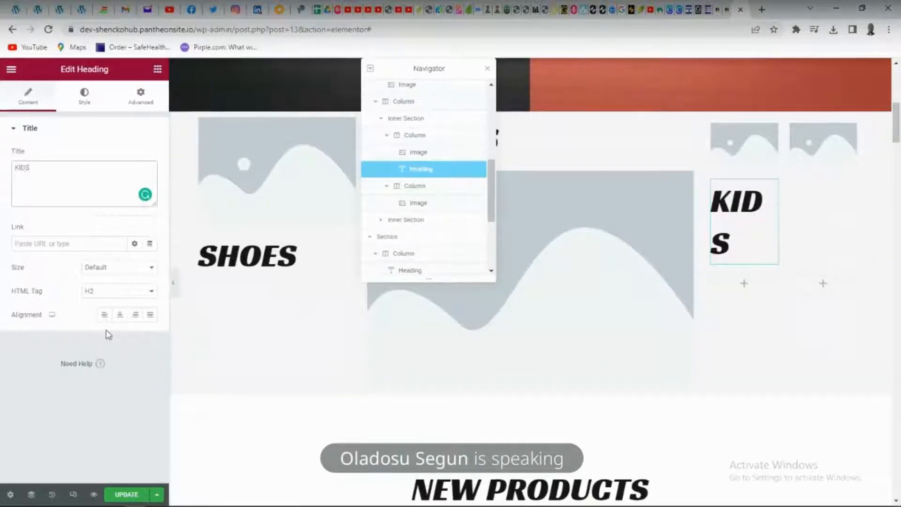
Set the KIDS heading's HTML tag to H6 and its size to Medium
left_click(125, 295)
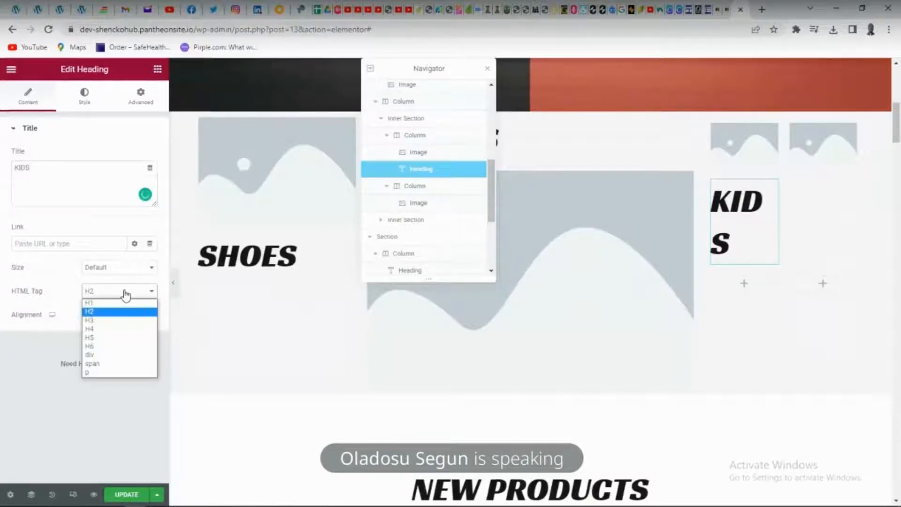
left_click(96, 346)
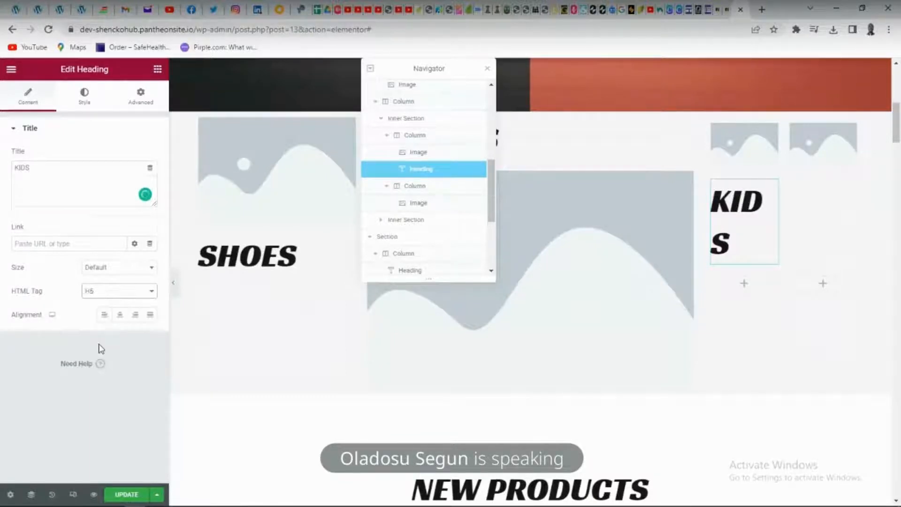
left_click(122, 272)
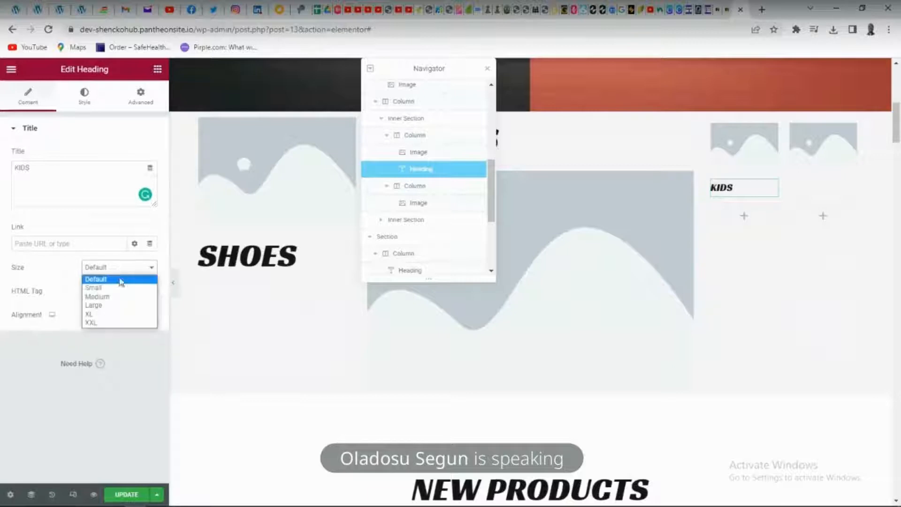
left_click(115, 300)
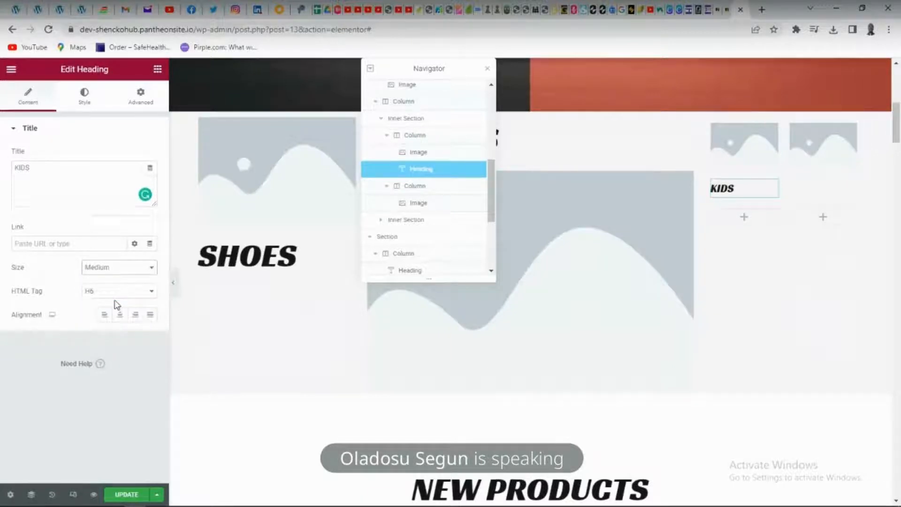
Select and copy the text of the KIDS heading
left_click(846, 160)
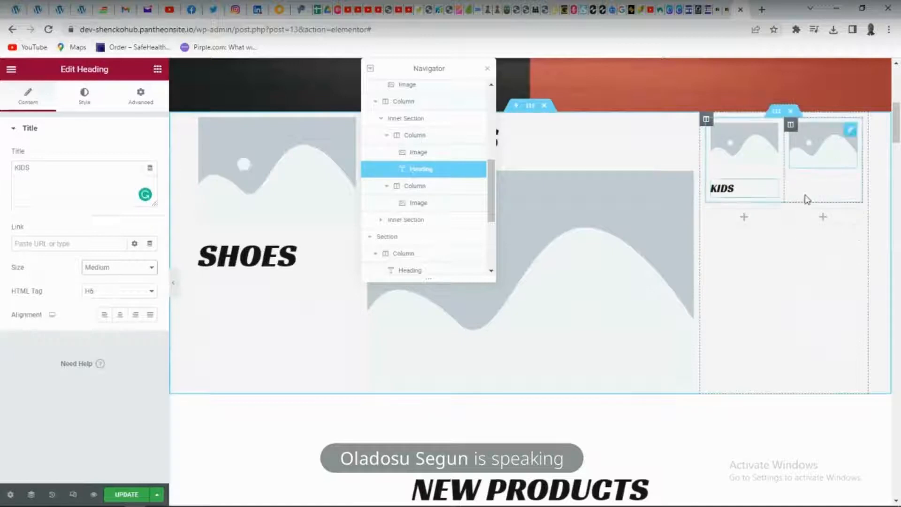
left_click(739, 188)
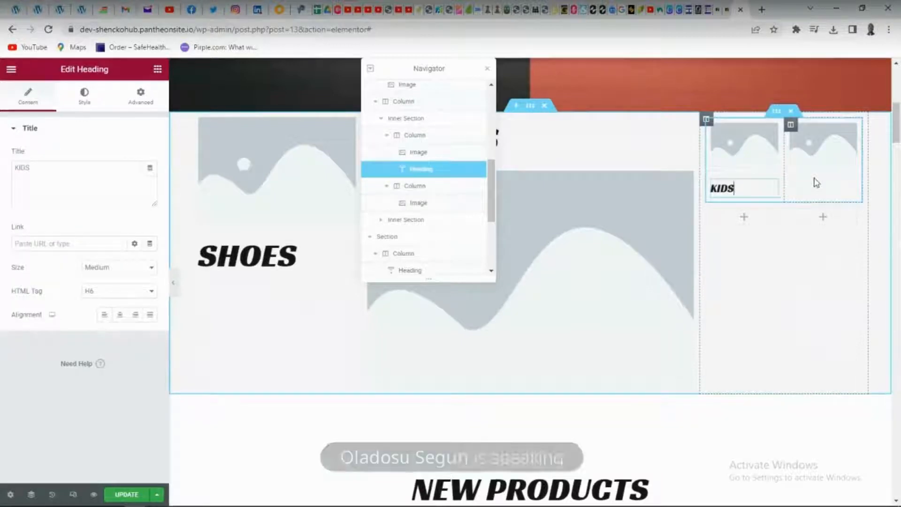
key("ctrl+a")
key("ctrl+c")
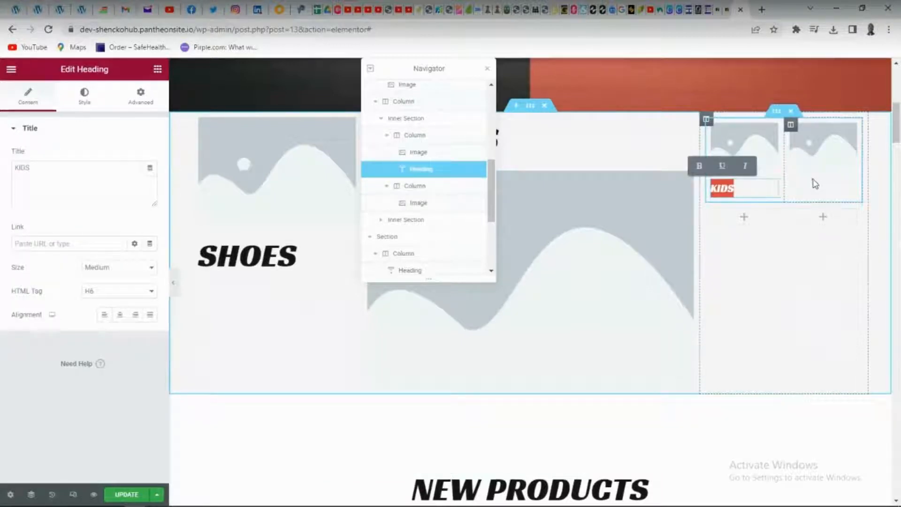
left_click(158, 69)
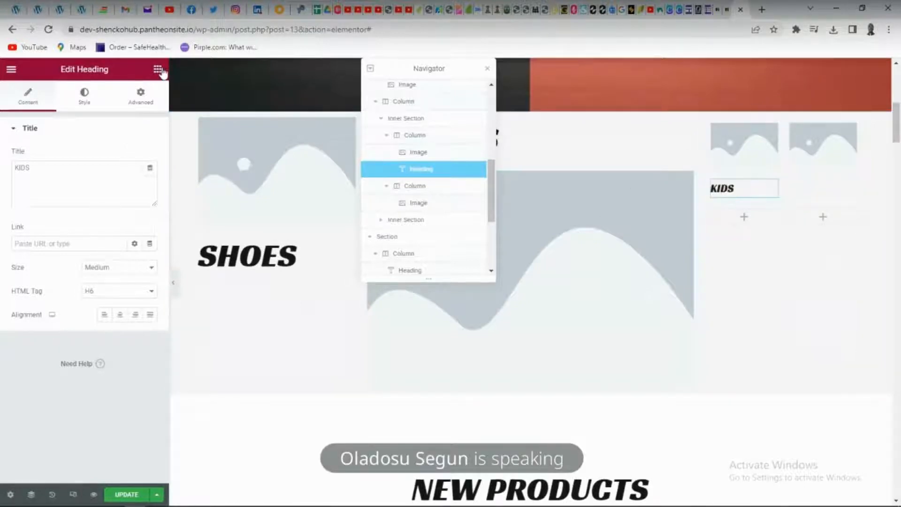
left_click_drag(125, 202, 819, 181)
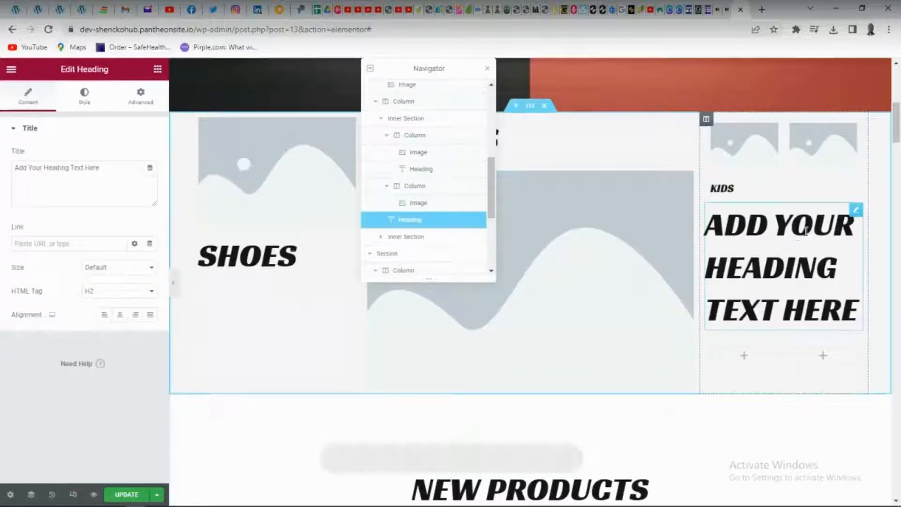
key("Delete")
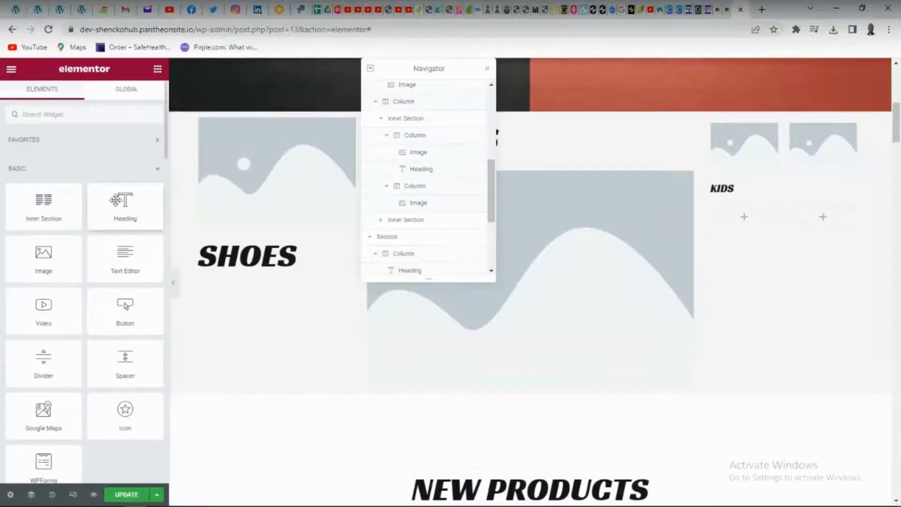
Add a Heading widget below the inner section's second image and replace its placeholder text with "FEMALES"
left_click_drag(125, 202, 821, 169)
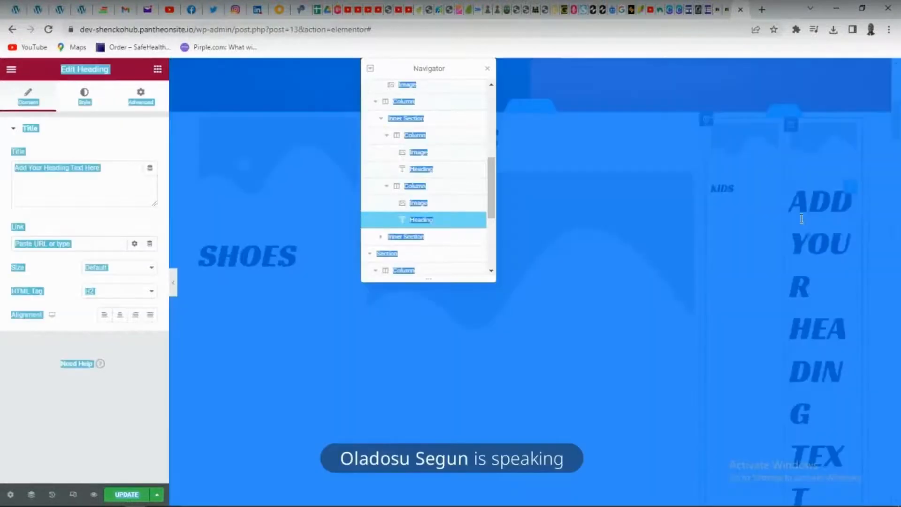
double_click(806, 232)
key("ctrl+a")
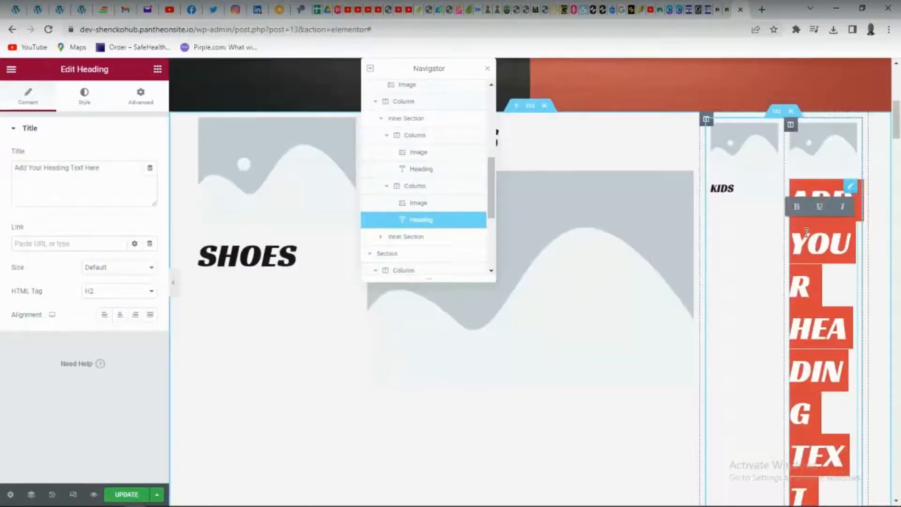
key("BackSpace")
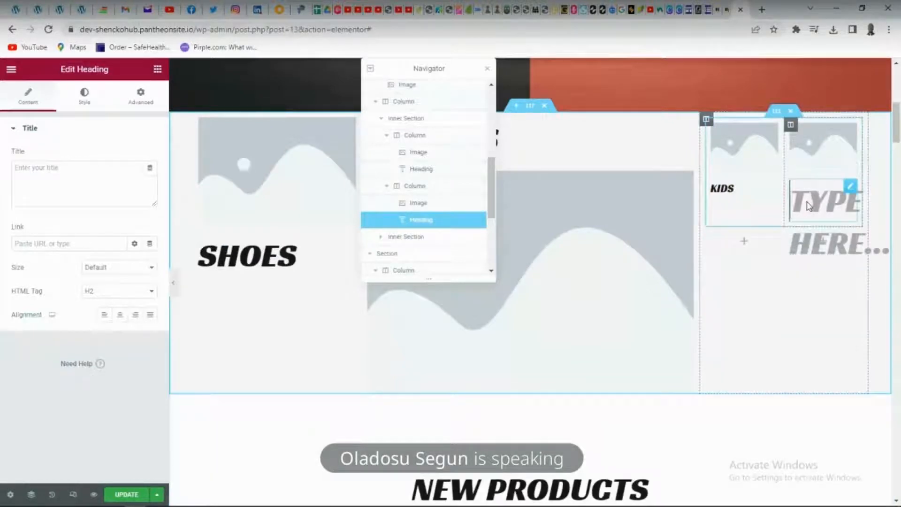
key("ctrl+v")
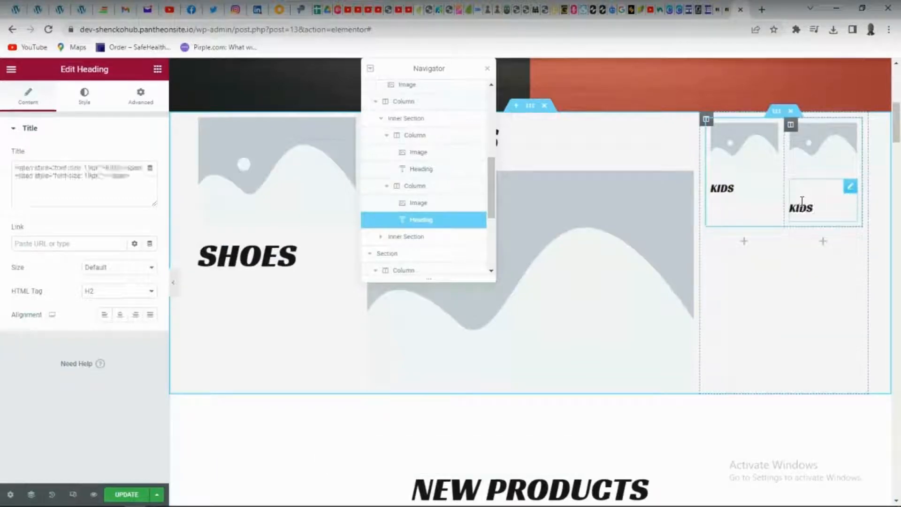
key("BackSpace")
key("BackSpace")
key("BackSpace")
key("BackSpace")
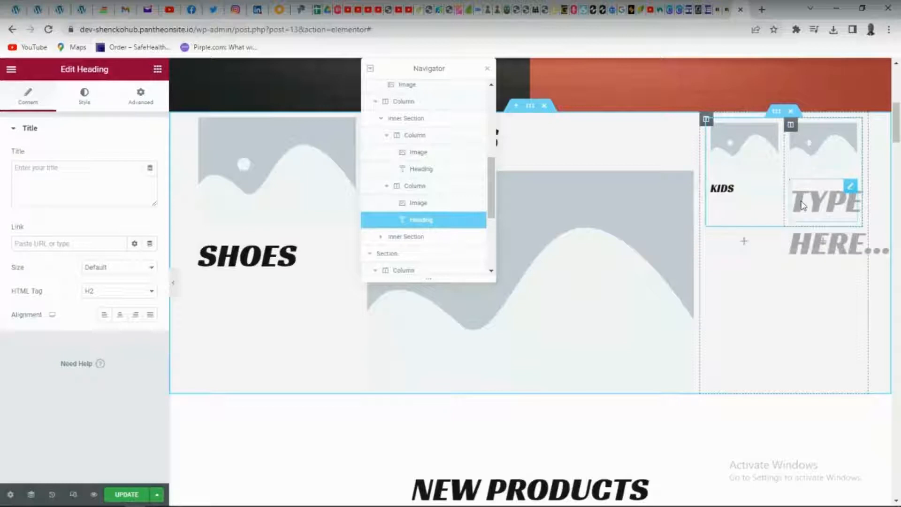
type("FE")
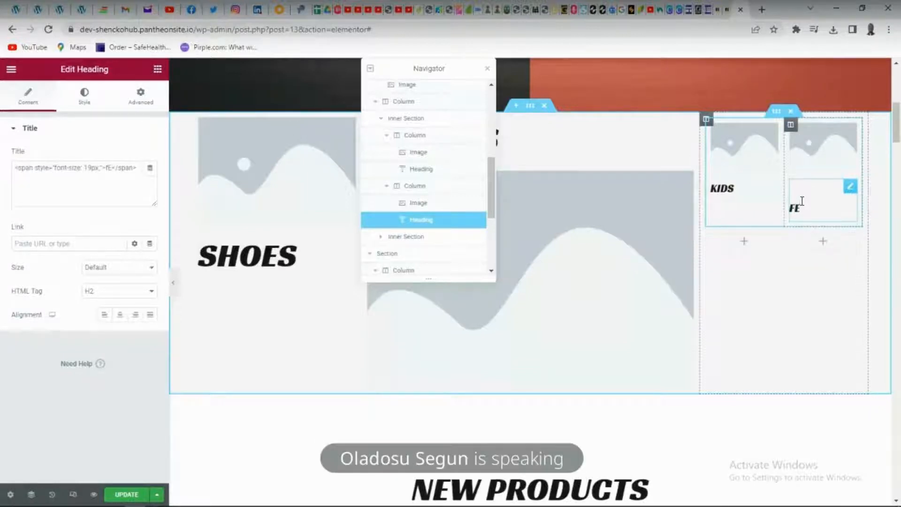
type("MALES")
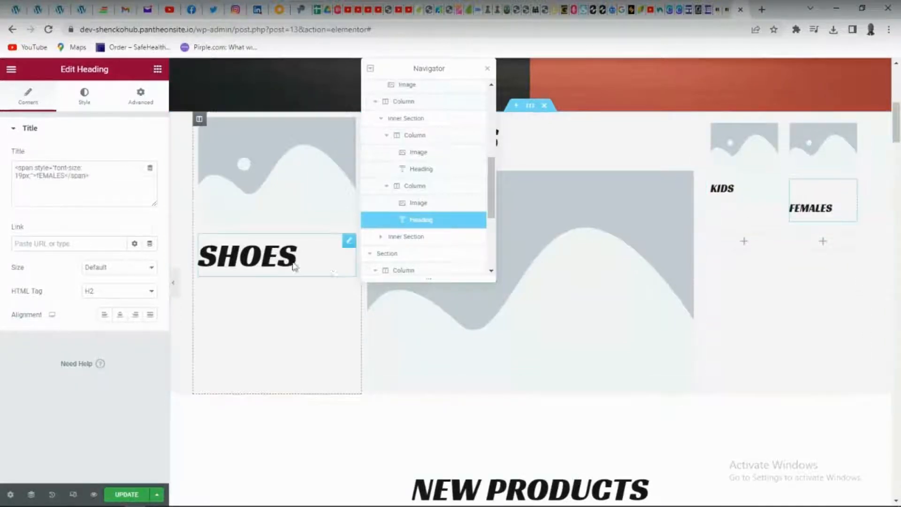
Set the HTML tag of the FEMALES heading to H6
left_click(129, 291)
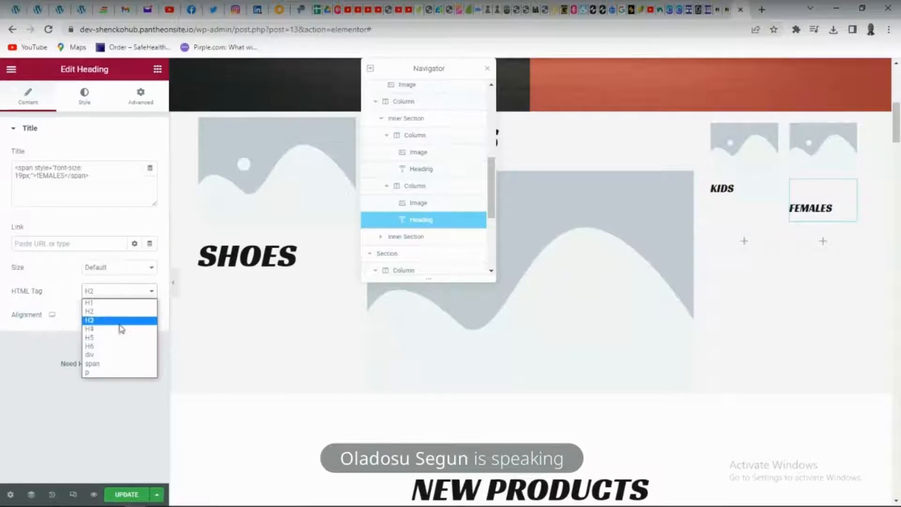
left_click(104, 347)
left_click(134, 296)
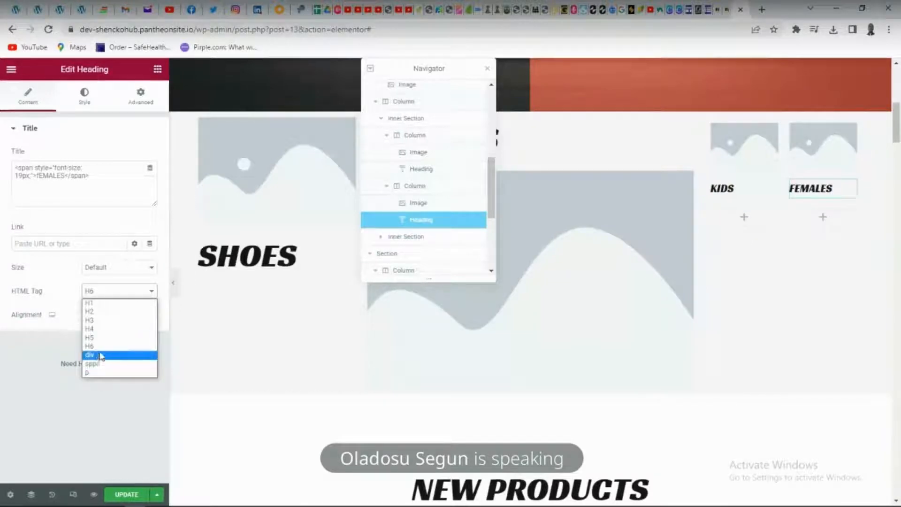
left_click(70, 408)
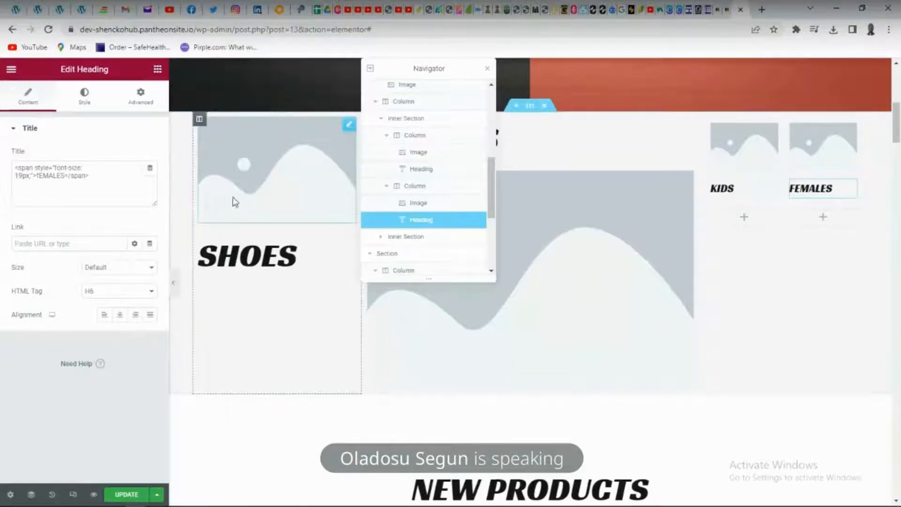
Upload the chin image from the img folder and insert it as the image above the SHOES heading
left_click(254, 177)
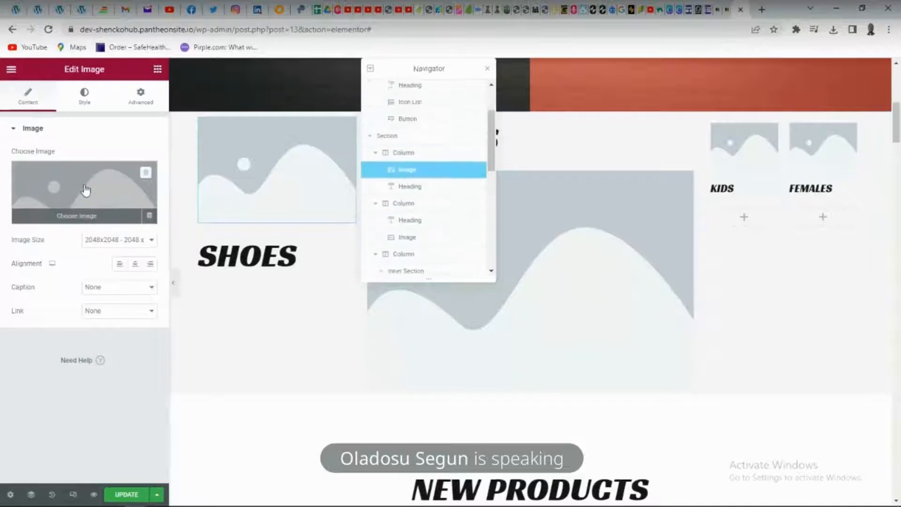
left_click(70, 217)
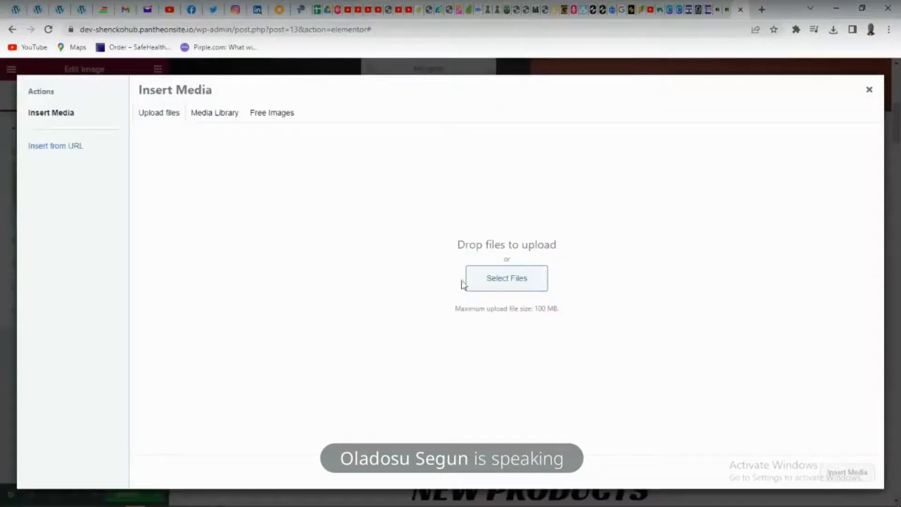
left_click(513, 279)
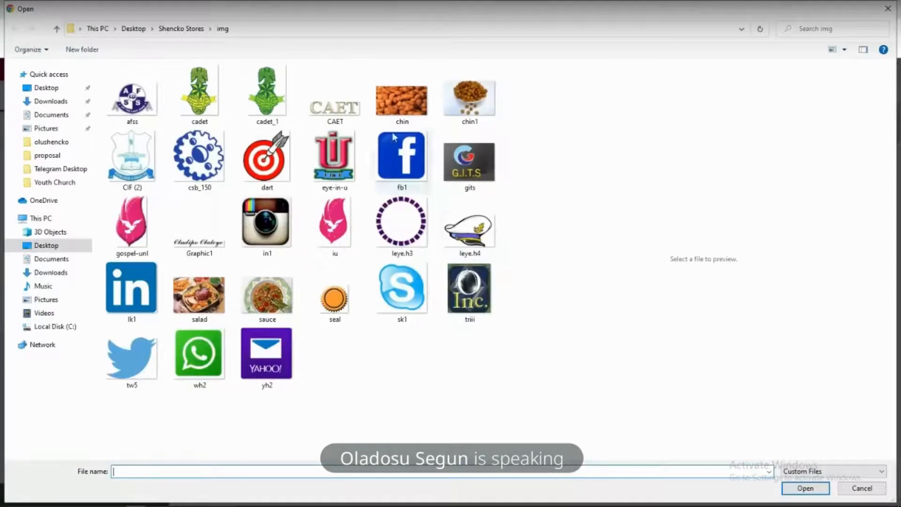
left_click(401, 100)
left_click(801, 488)
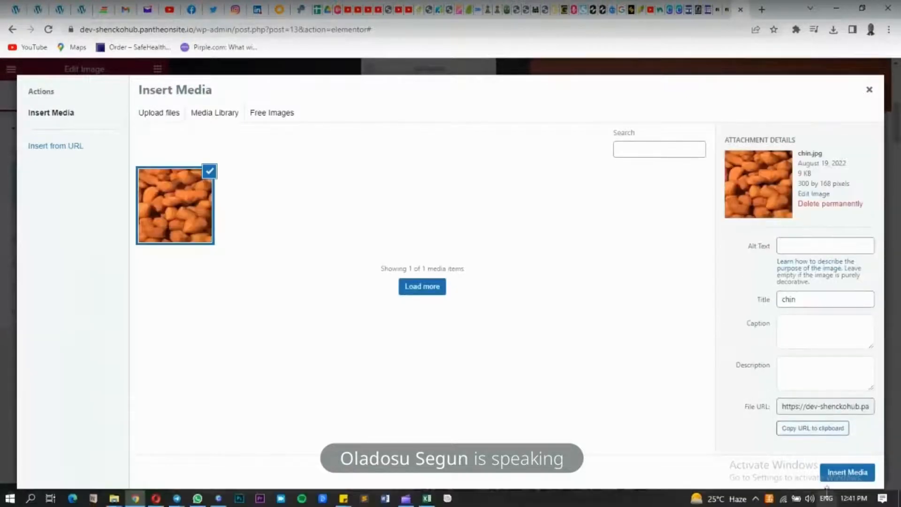
left_click(834, 472)
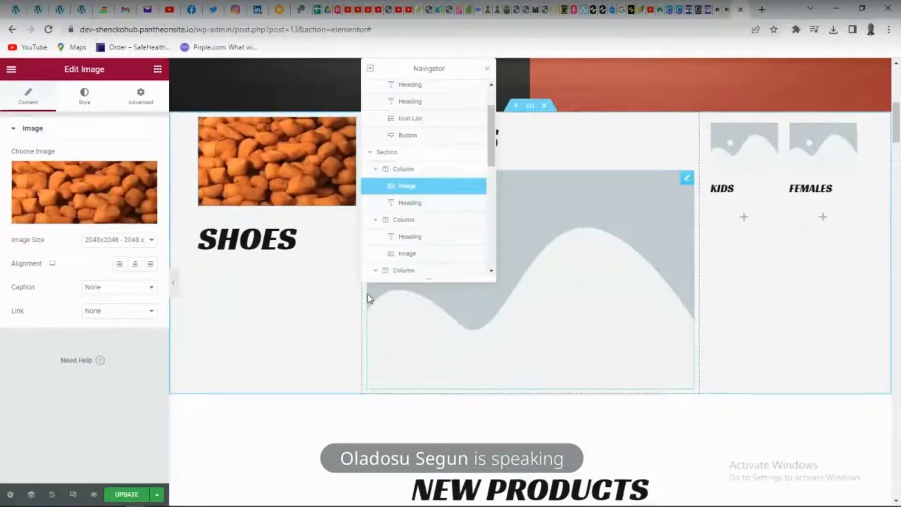
left_click(583, 271)
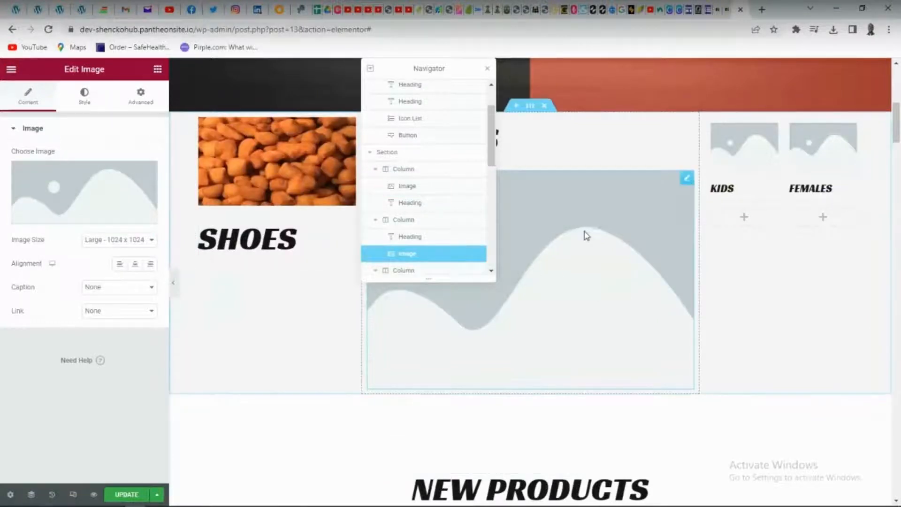
mouse_move(37, 181)
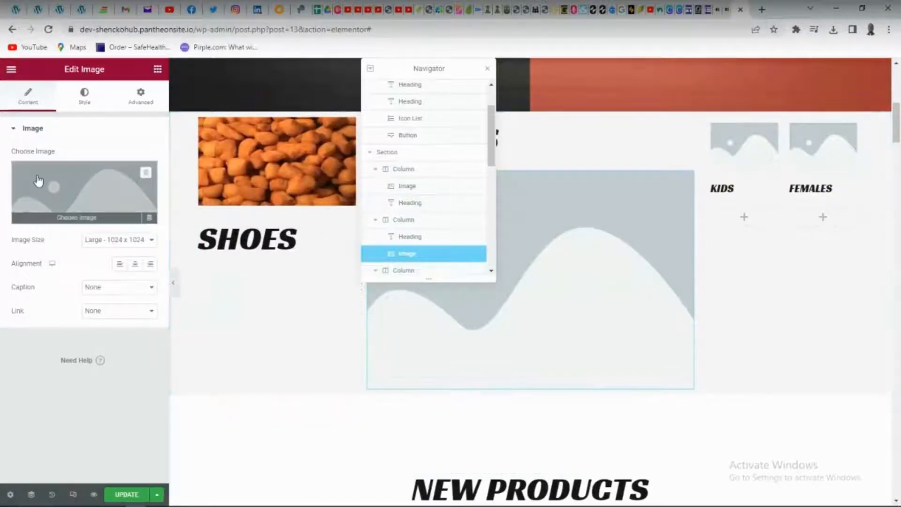
left_click(59, 217)
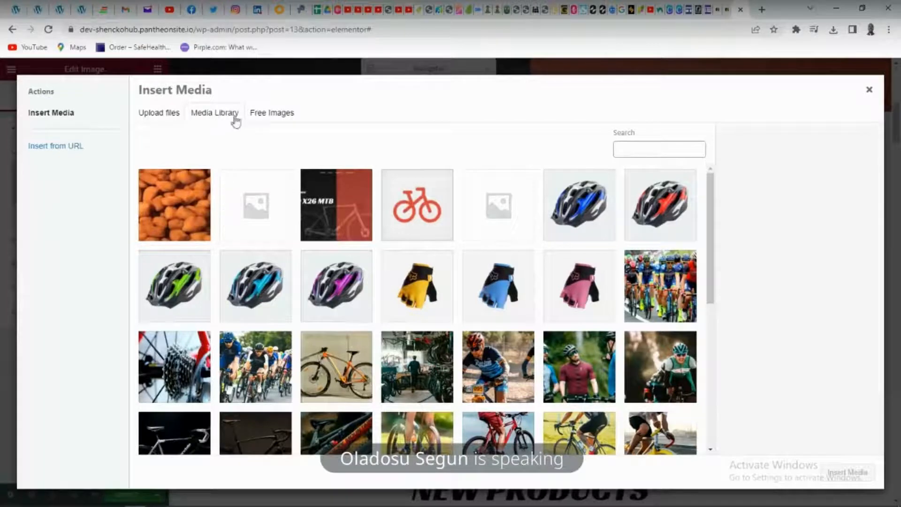
left_click(271, 115)
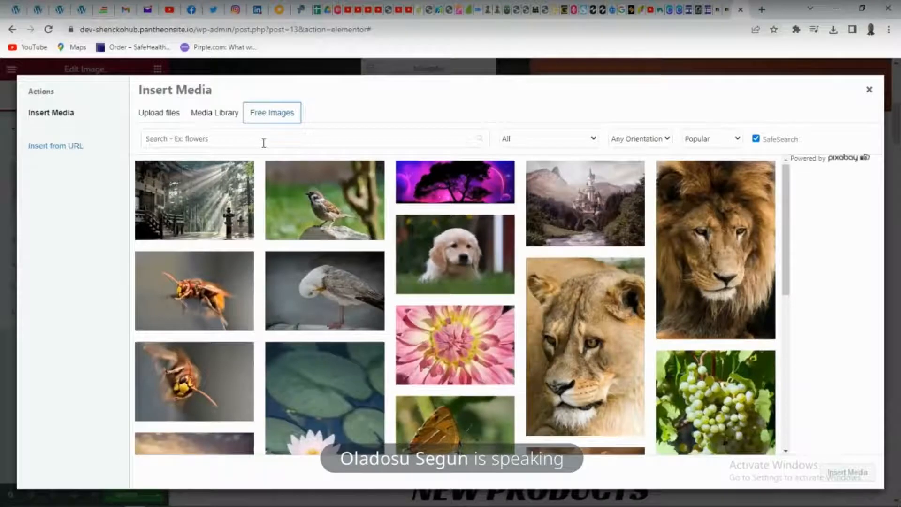
left_click(264, 143)
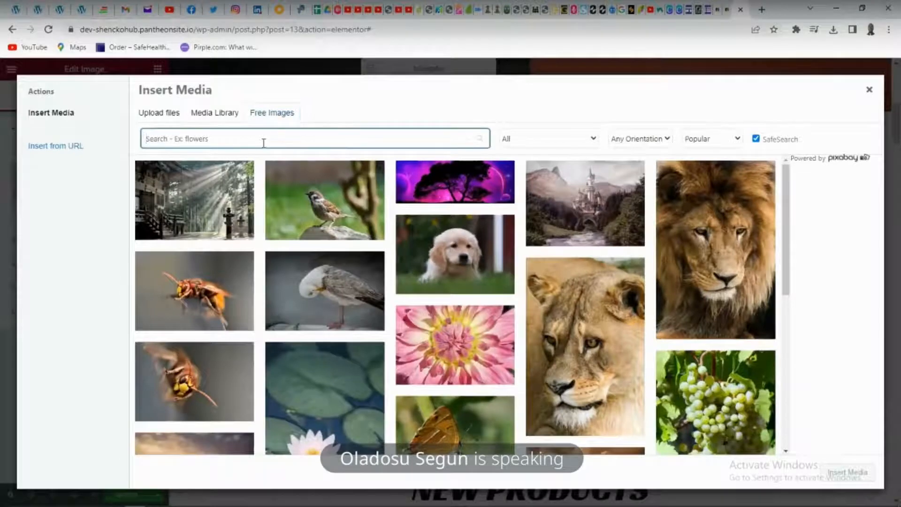
left_click(870, 90)
left_click(547, 145)
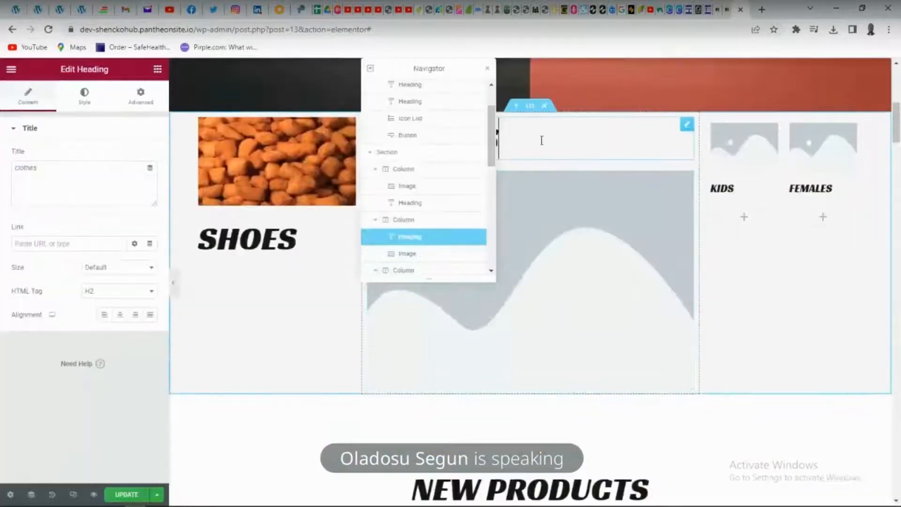
Move the Navigator clear of the CLOTHES column and search the free images for "CLOTH" for the placeholder image below that heading
left_click_drag(375, 60, 692, 65)
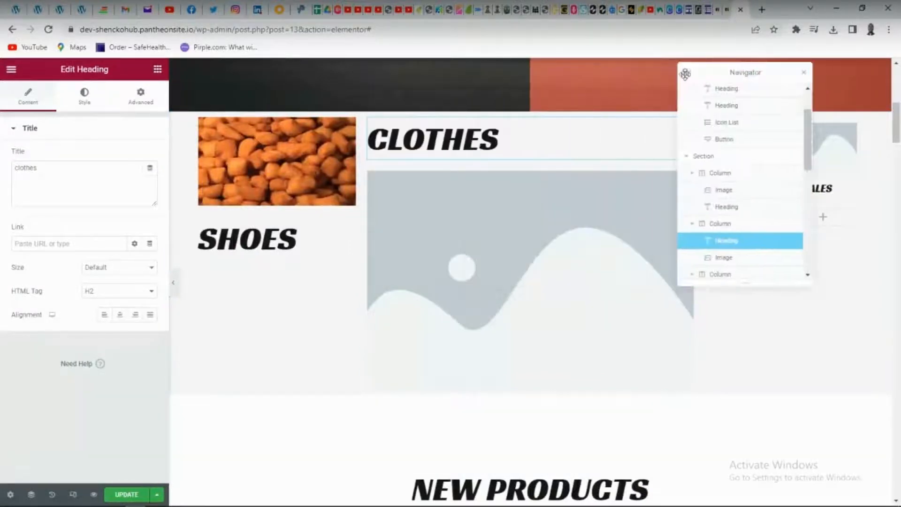
left_click(512, 241)
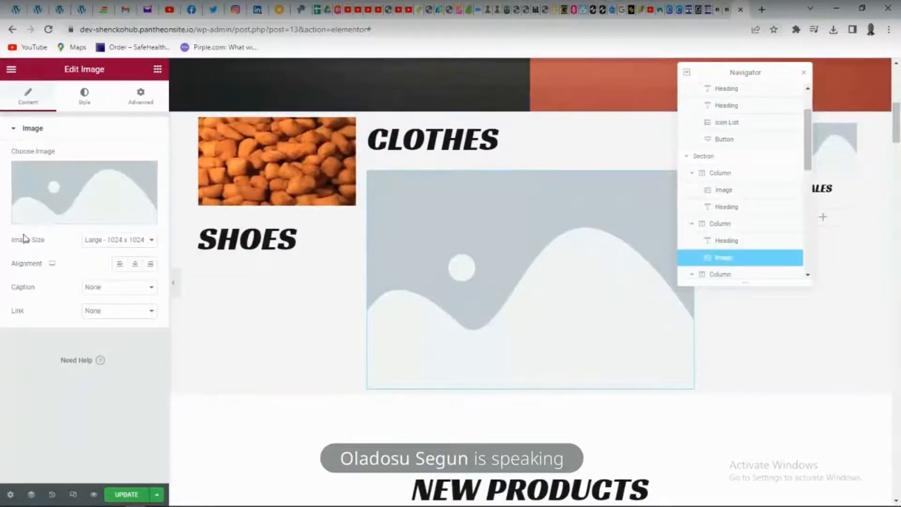
left_click(66, 220)
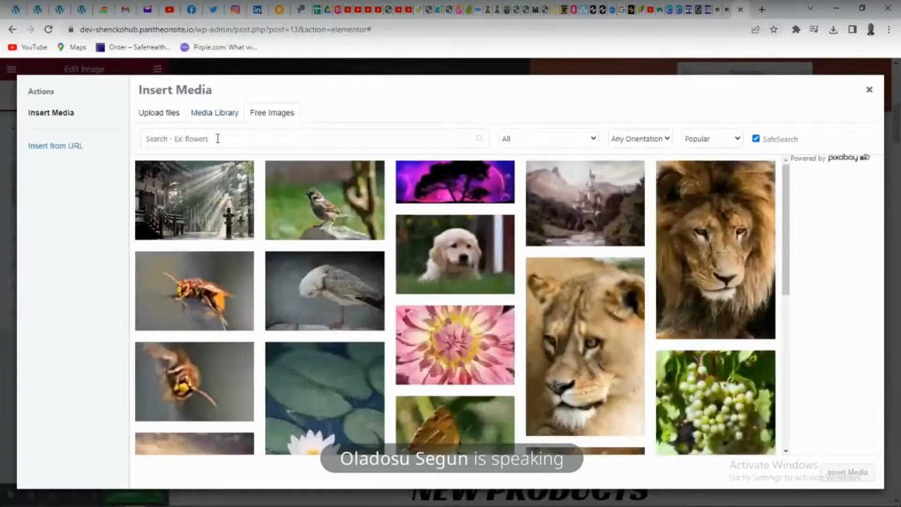
left_click(217, 138)
type("ClOTH")
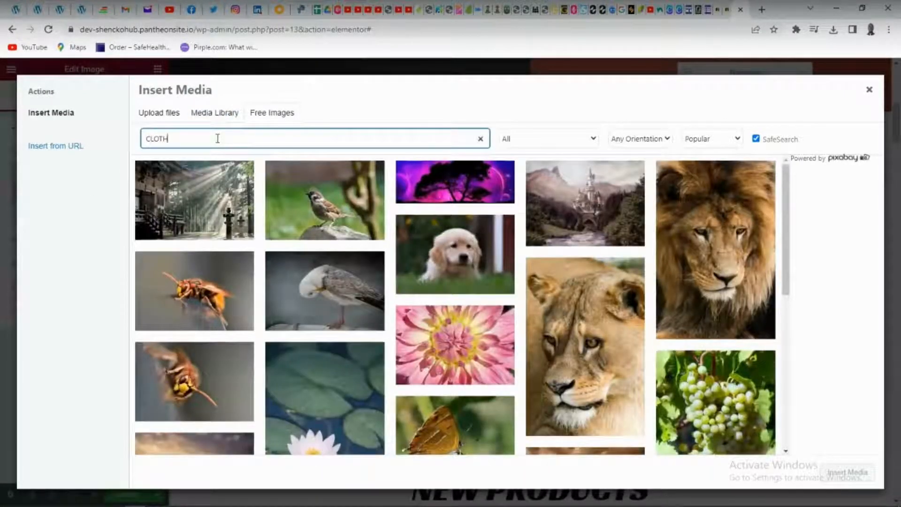
type("E")
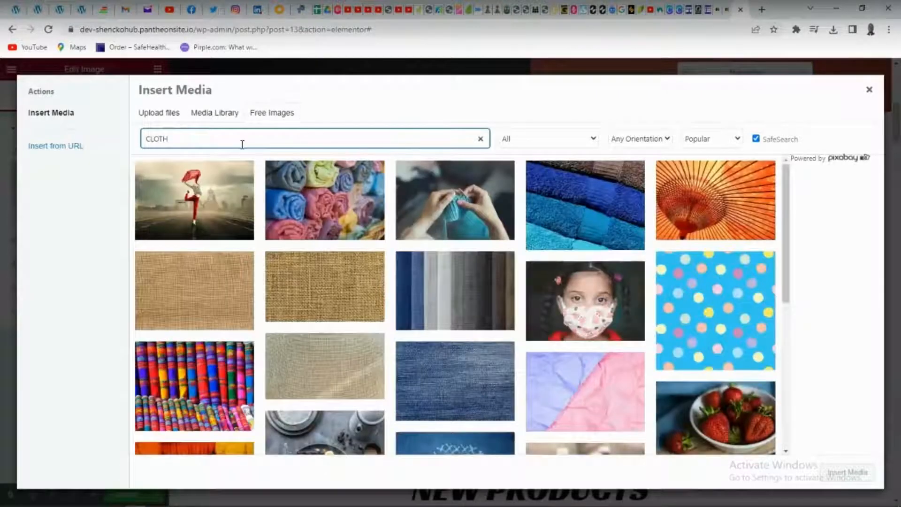
scroll(248, 316, "down", 1)
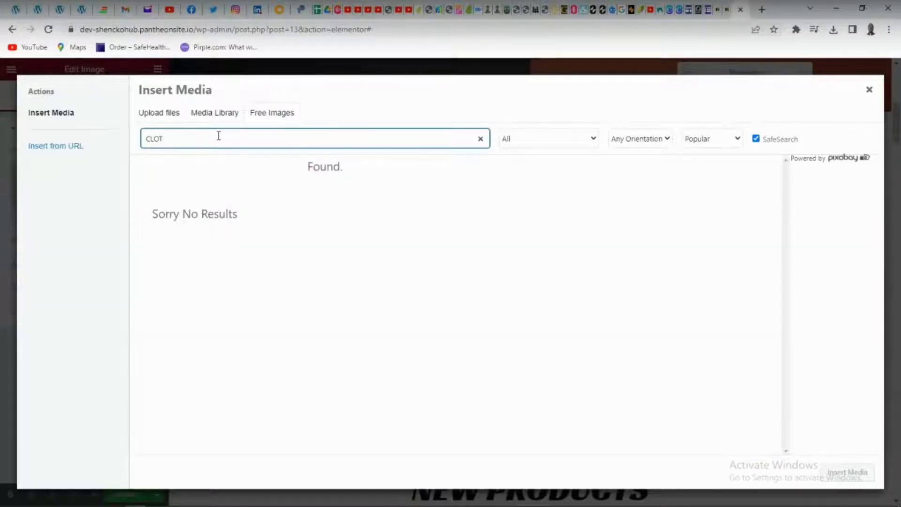
Search the free images for "WEARS" instead and insert the photo of clothes on hangers as the image below the CLOTHES heading
key("BackSpace")
key("BackSpace")
key("BackSpace")
key("BackSpace")
type("wE")
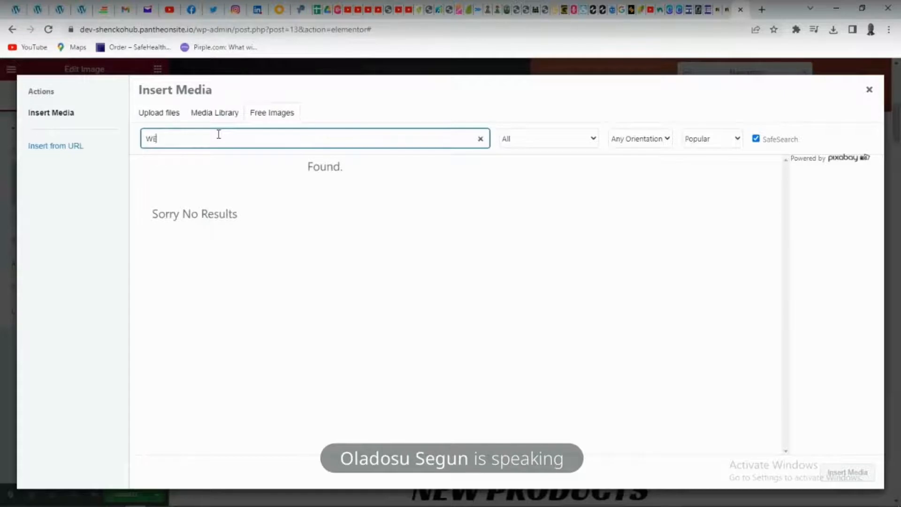
type("ARS")
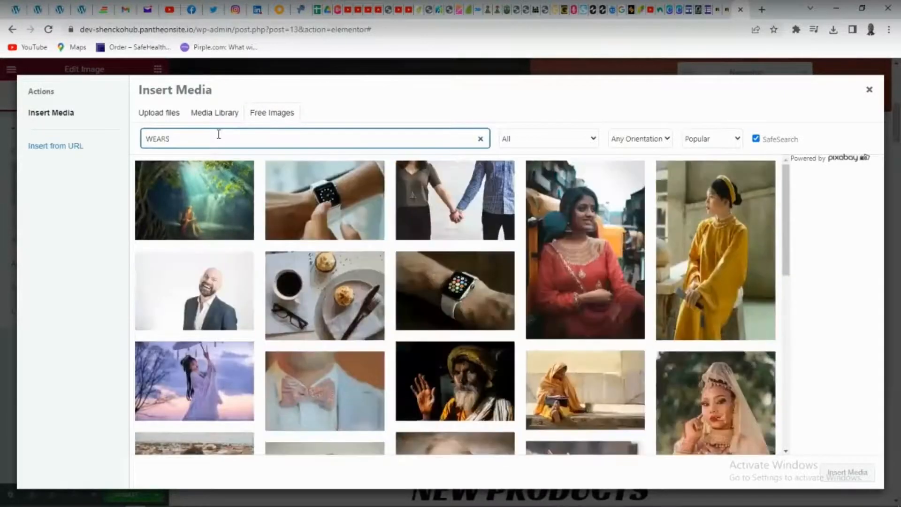
scroll(423, 232, "down", 8)
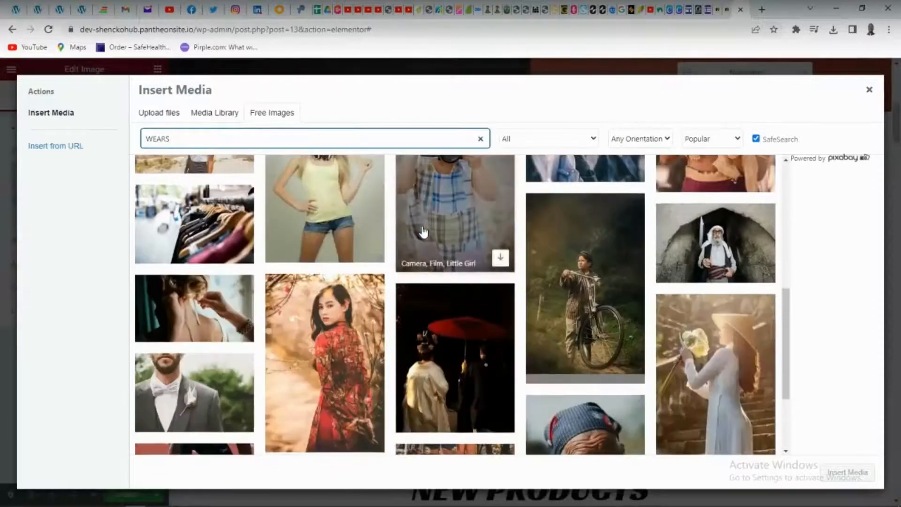
left_click(222, 240)
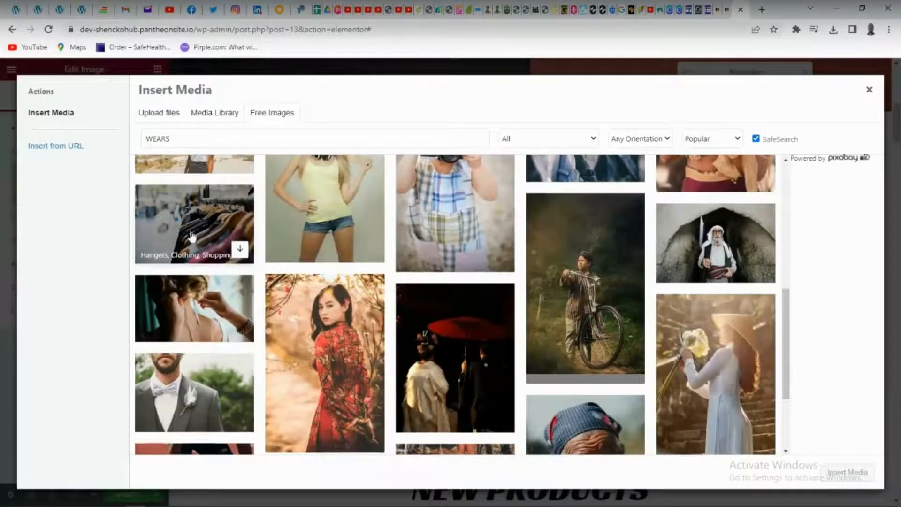
left_click(184, 229)
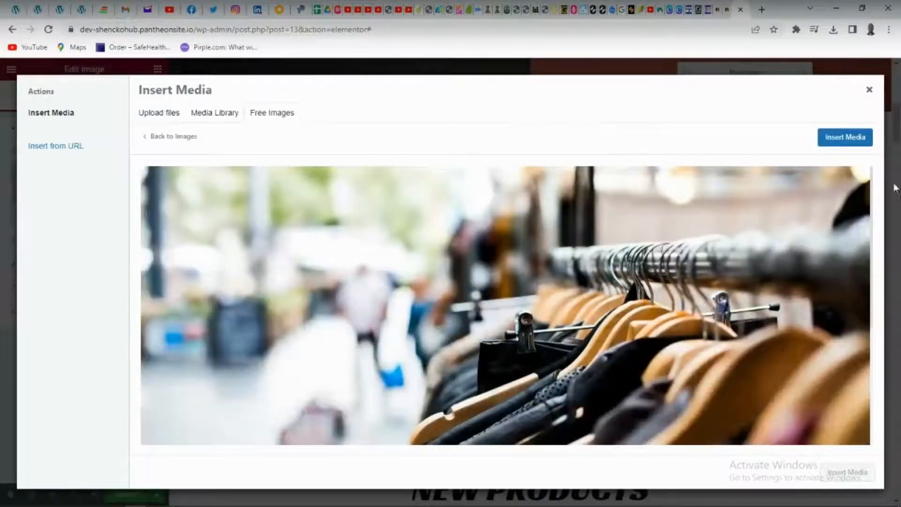
left_click(834, 139)
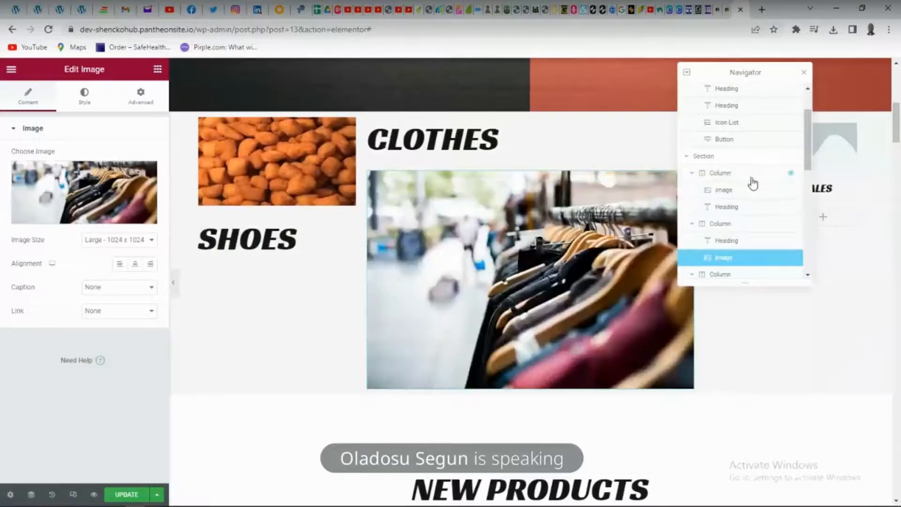
Move the Navigator off the third column and search the media library for "KIDS CLOTH" for the image above the KIDS heading
scroll(453, 317, "up", 2)
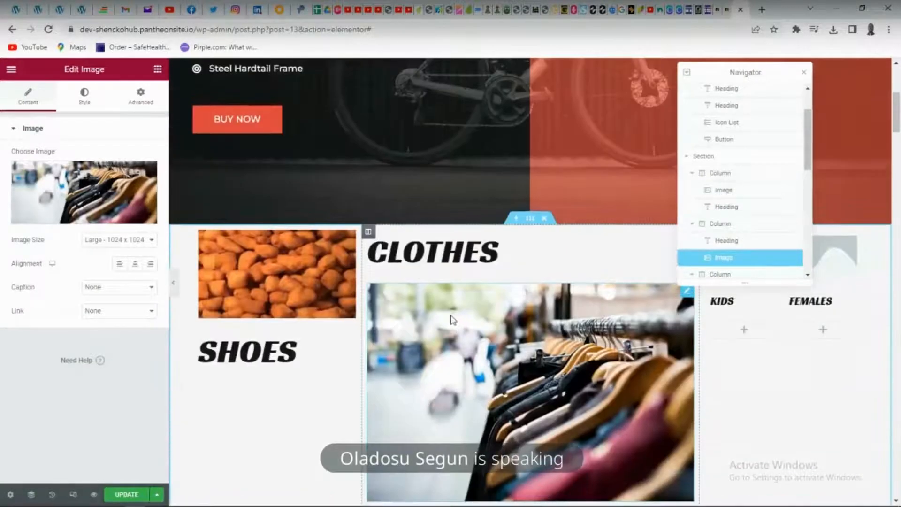
scroll(451, 317, "down", 4)
scroll(446, 320, "down", 2)
scroll(821, 162, "up", 2)
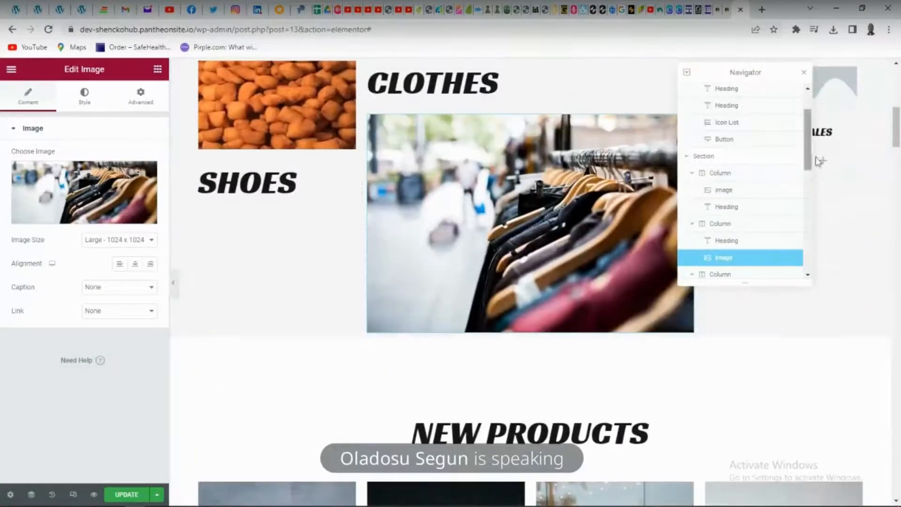
left_click_drag(718, 74, 597, 70)
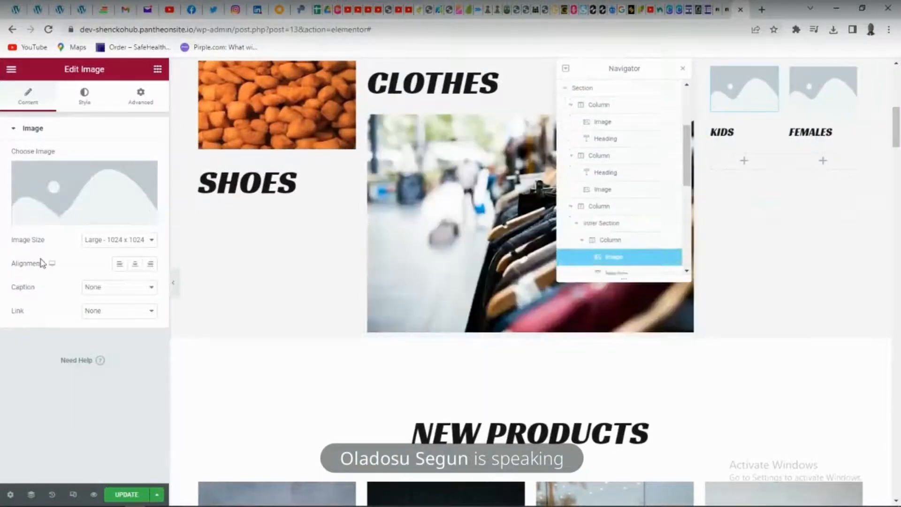
left_click(73, 211)
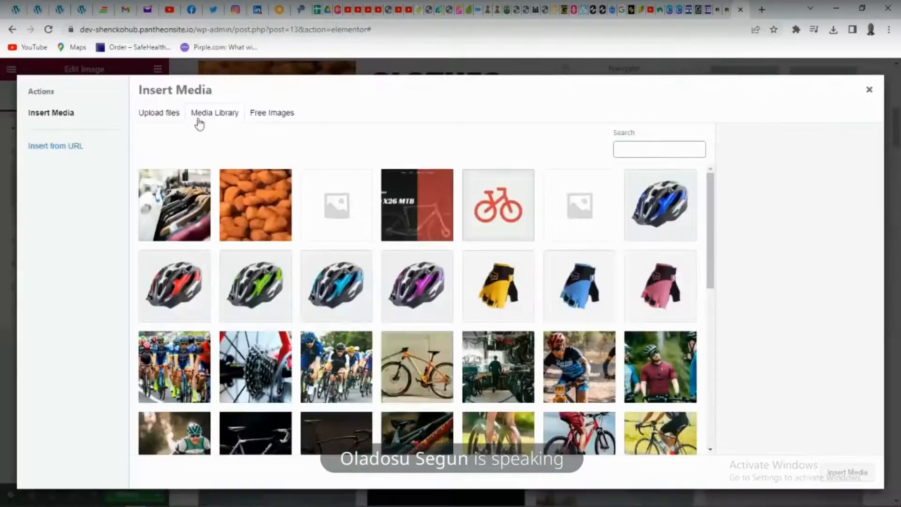
left_click(643, 150)
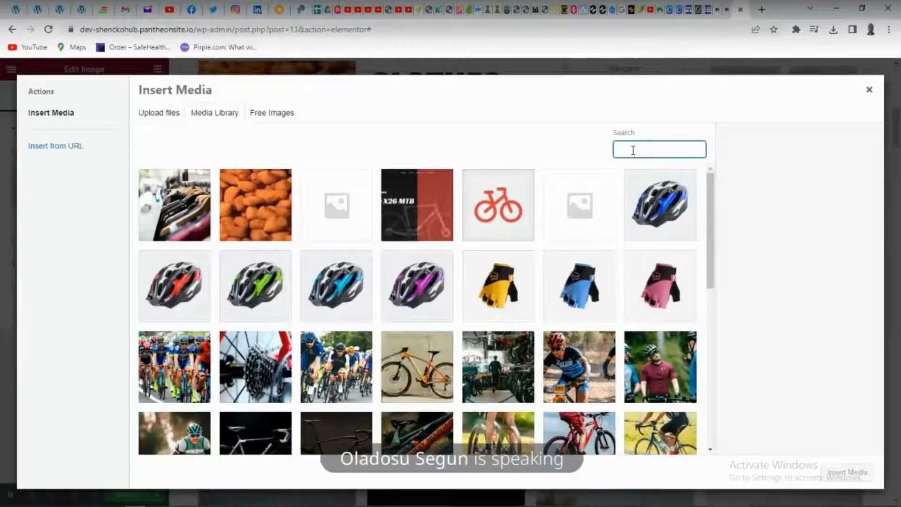
type("KIDS CLOTH")
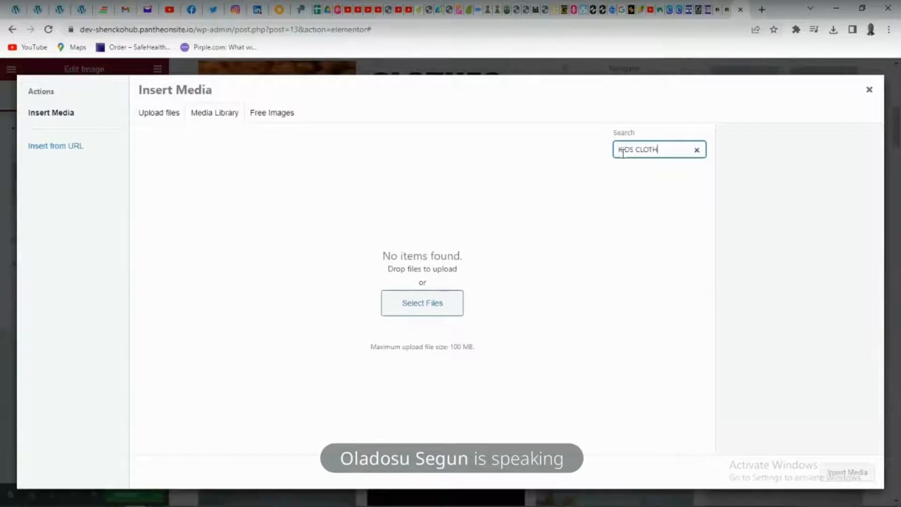
Search the free images for "CHILDREN CLOTH" for the KIDS image
left_click(275, 115)
left_click(211, 136)
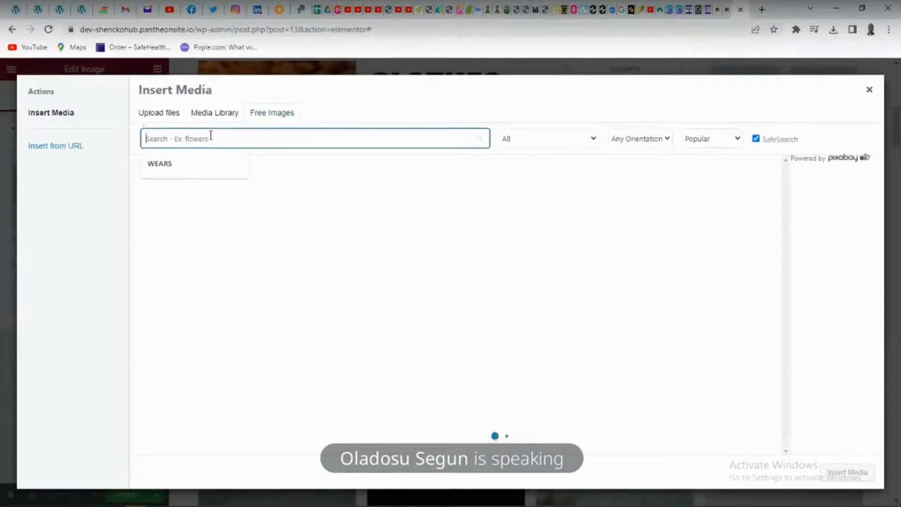
type("cH")
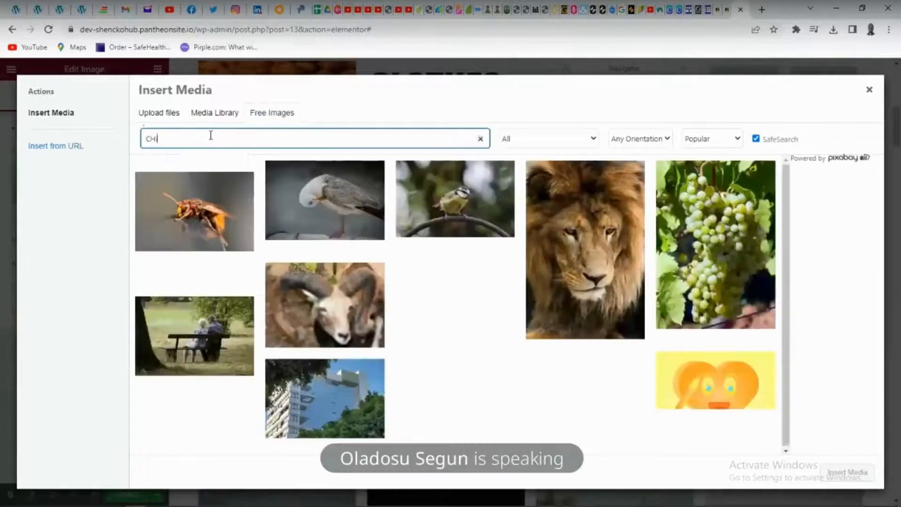
type("IK")
key("BackSpace")
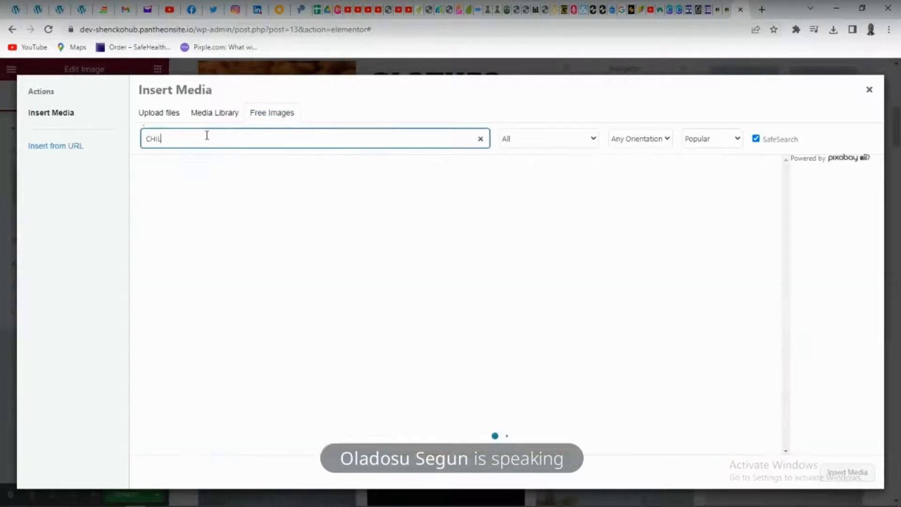
type("LDRE")
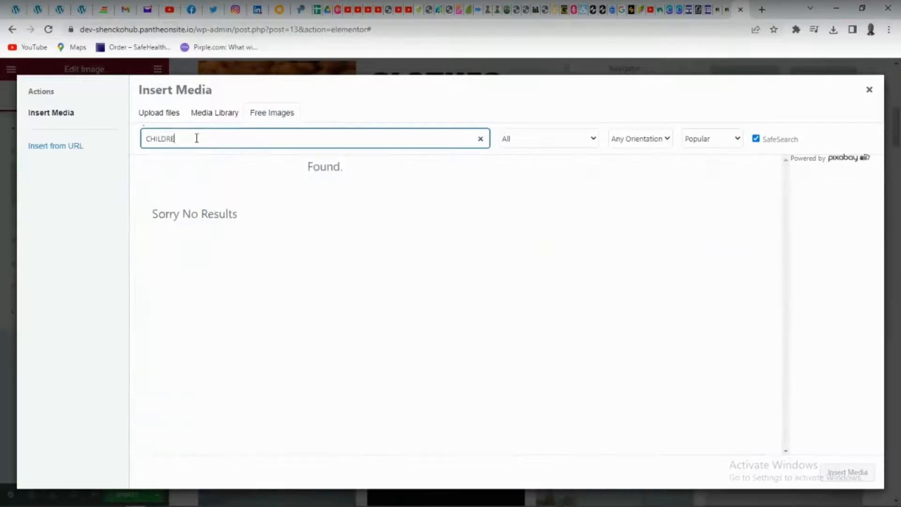
type("N CLOTH")
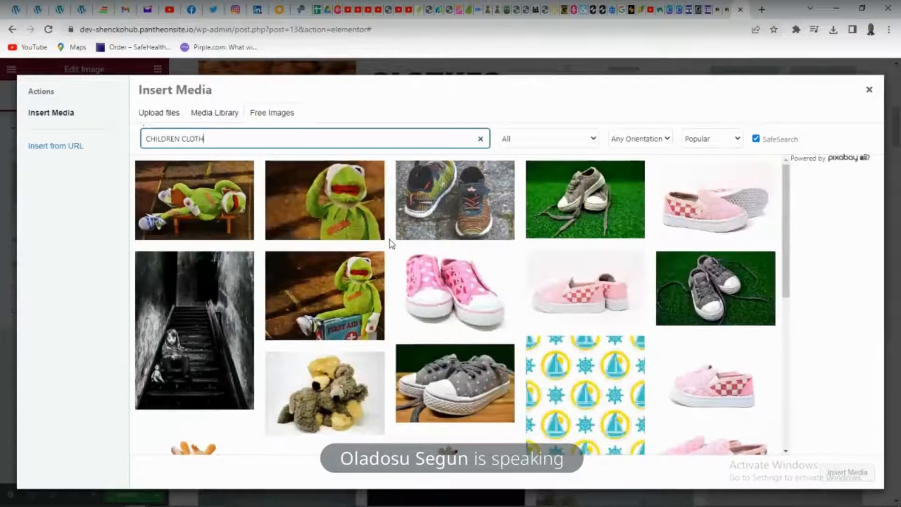
Insert the photo of floral dresses with straw hats as the image above the KIDS heading
scroll(391, 243, "down", 10)
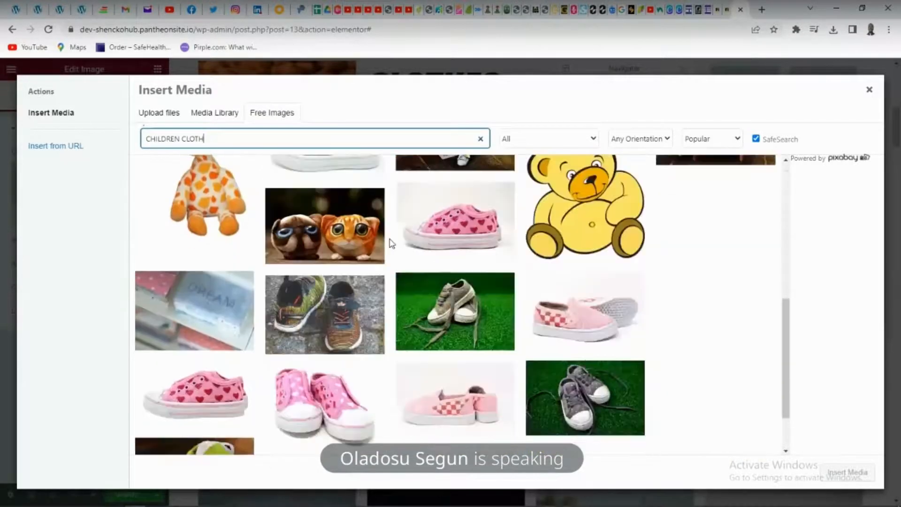
scroll(392, 242, "down", 2)
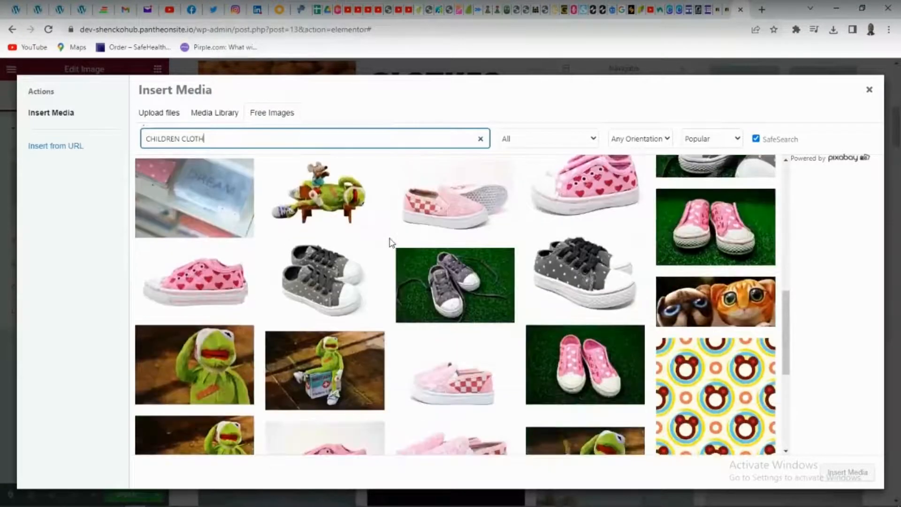
scroll(392, 239, "down", 2)
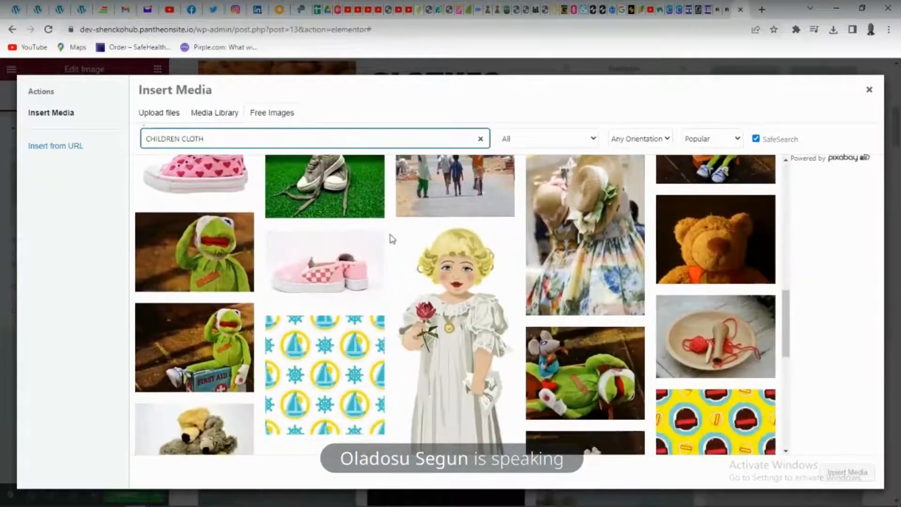
left_click(592, 210)
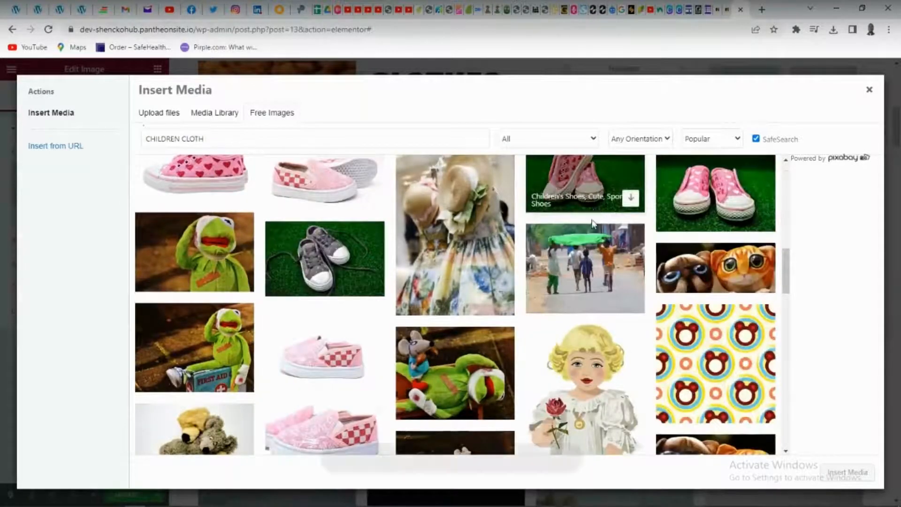
left_click(492, 244)
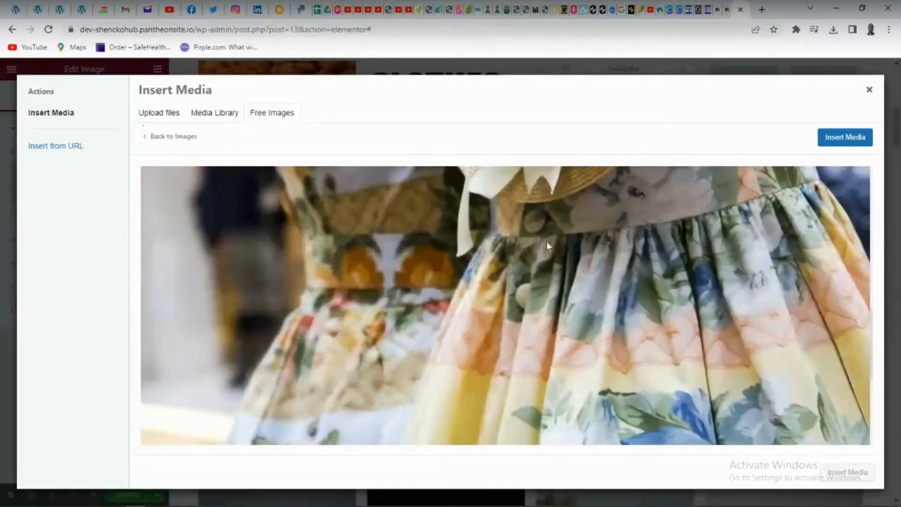
left_click(832, 144)
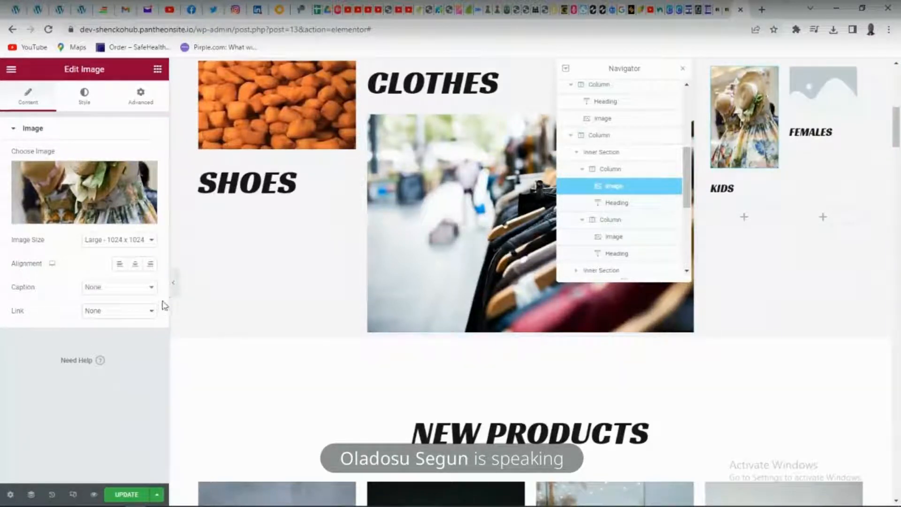
Review the home page layout from the hero banner through the product categories, new products and bike collections to the Why Choose section
scroll(324, 245, "up", 6)
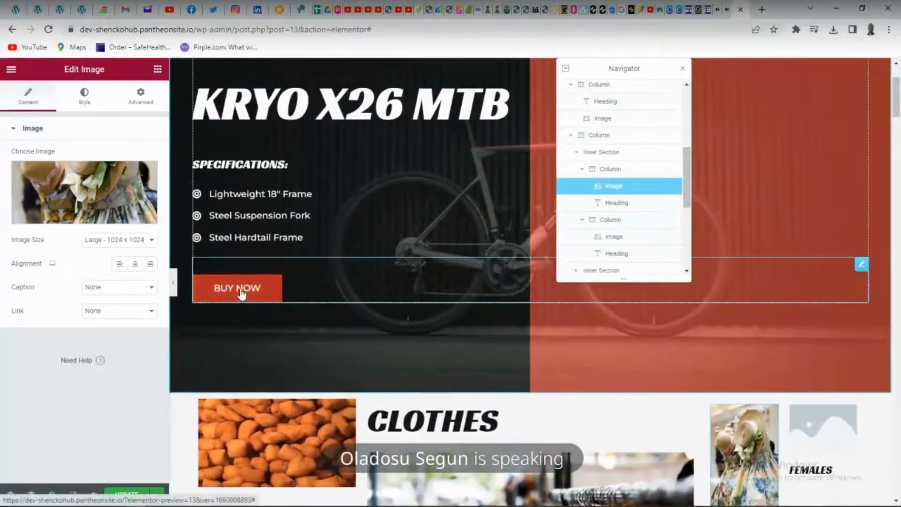
scroll(520, 332, "down", 5)
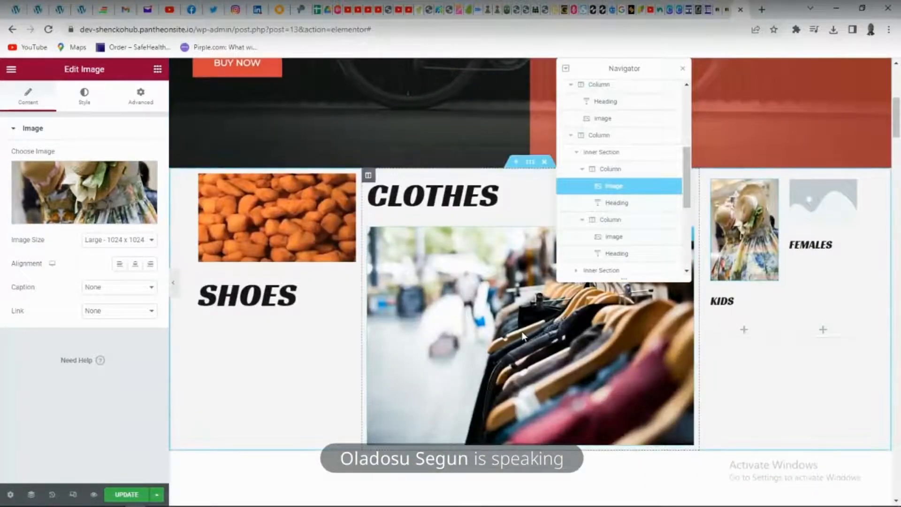
scroll(415, 293, "down", 2)
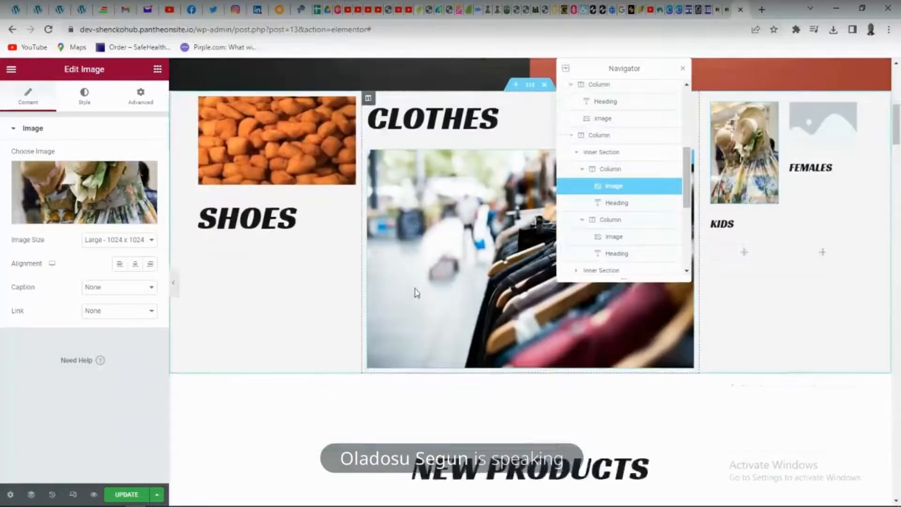
scroll(415, 293, "down", 15)
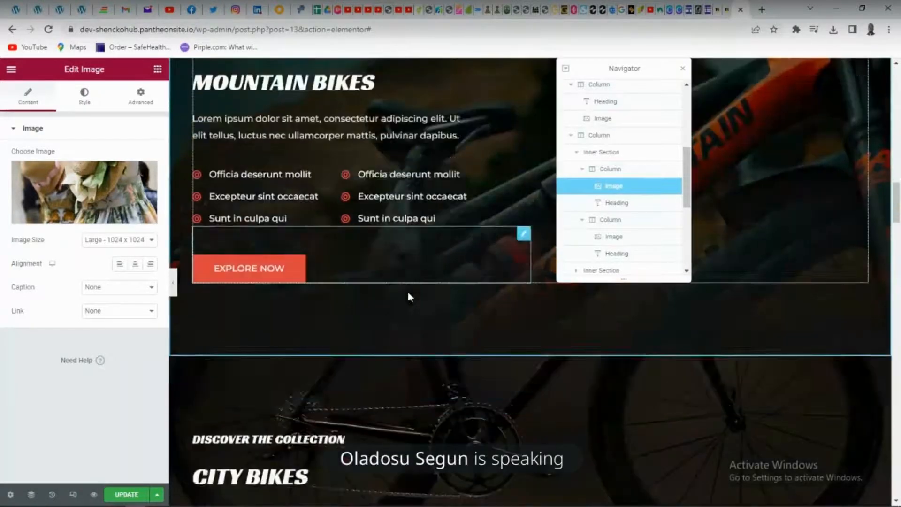
scroll(407, 293, "up", 20)
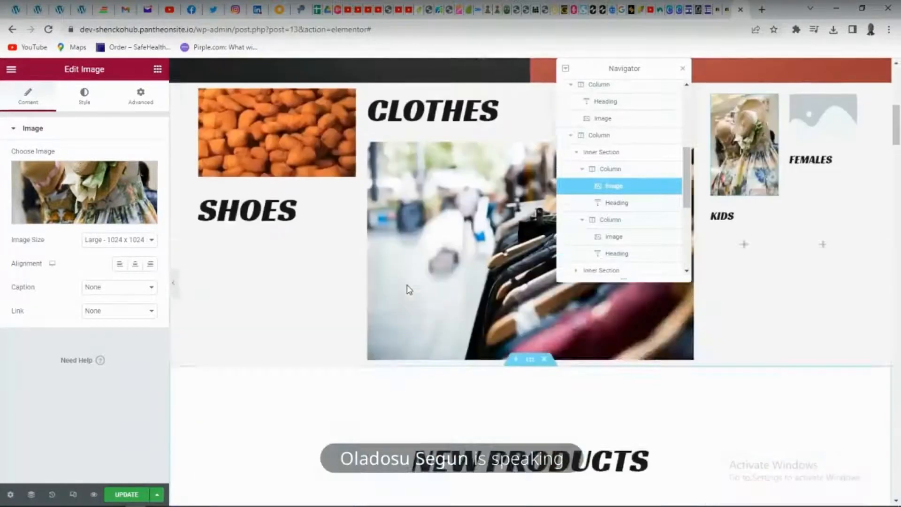
scroll(408, 288, "up", 10)
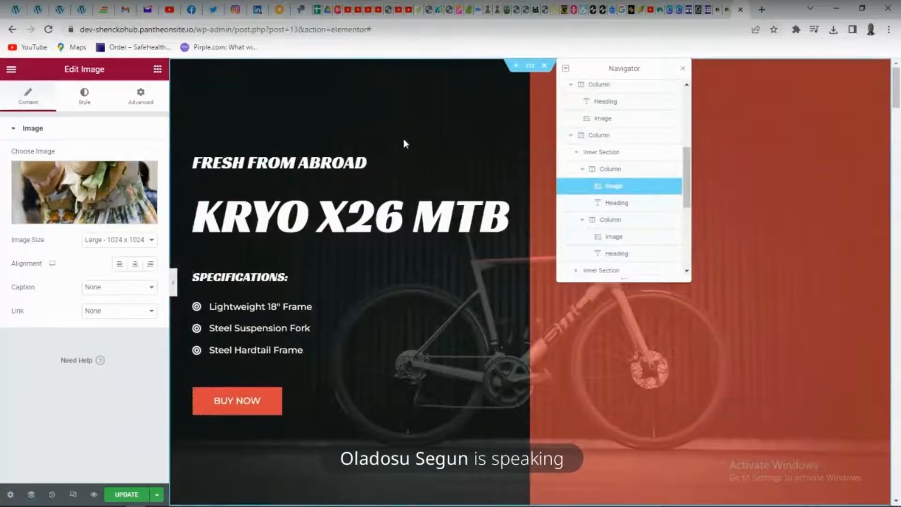
scroll(439, 141, "down", 10)
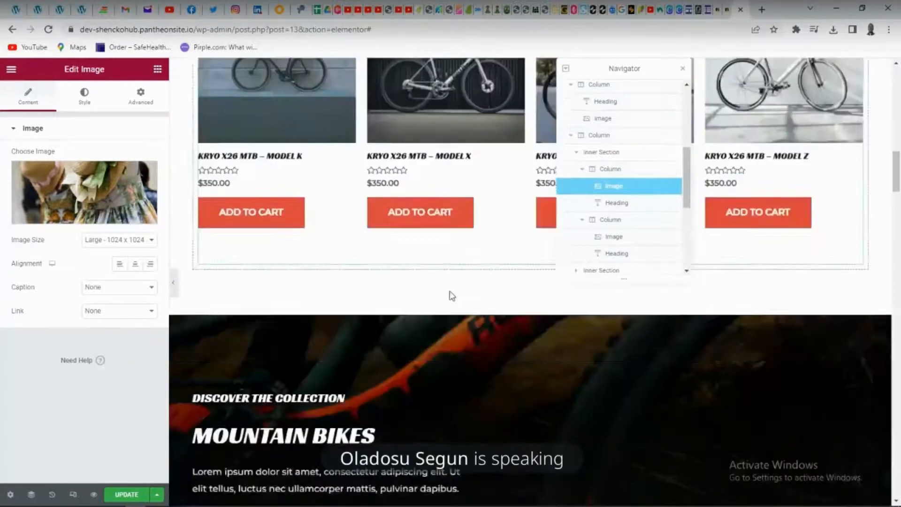
scroll(452, 296, "down", 12)
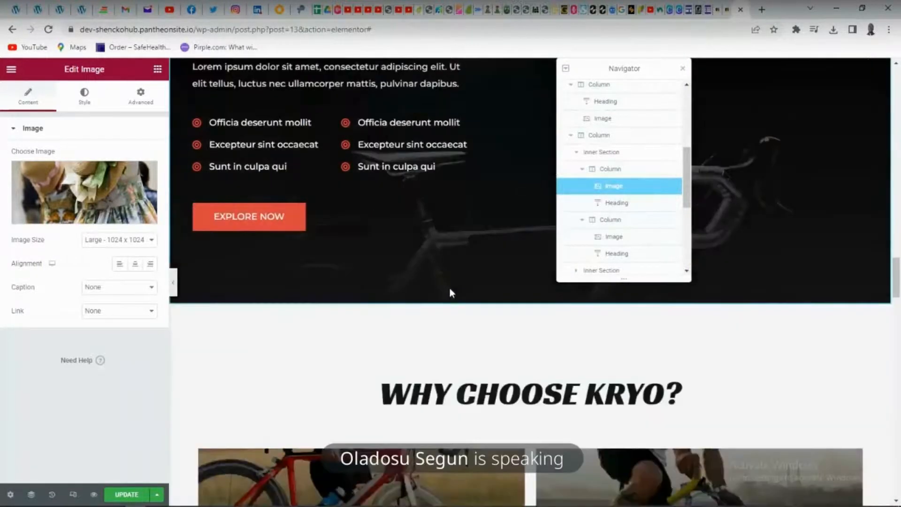
scroll(451, 293, "up", 12)
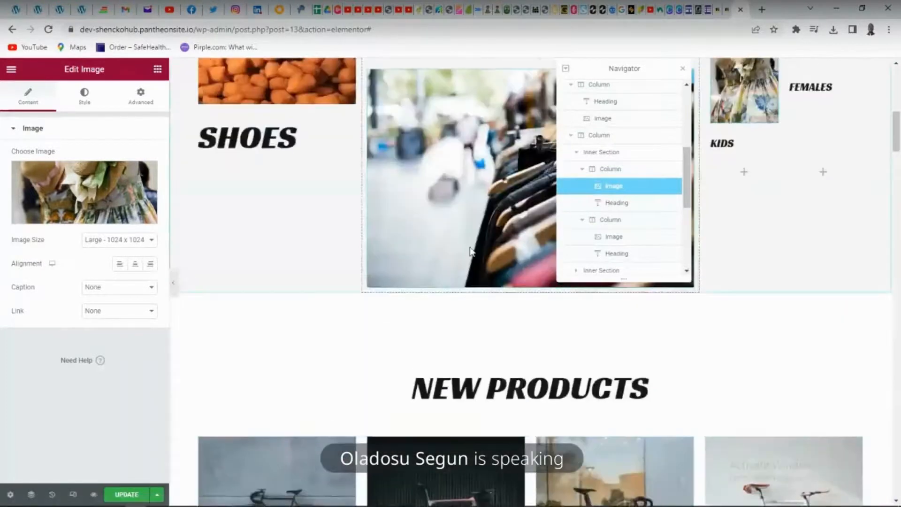
scroll(471, 251, "up", 8)
Move the Navigator over the red half of the hero banner and save the home page with Update
left_click_drag(625, 74, 733, 134)
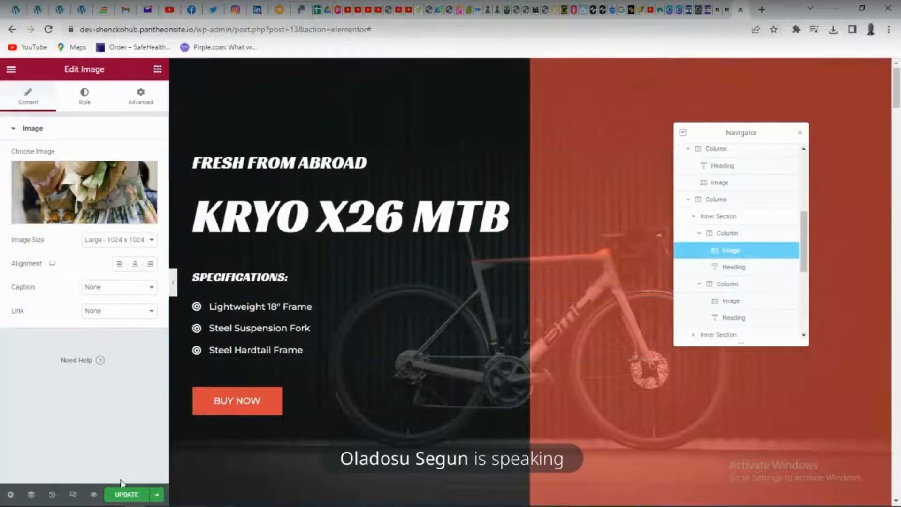
left_click(123, 496)
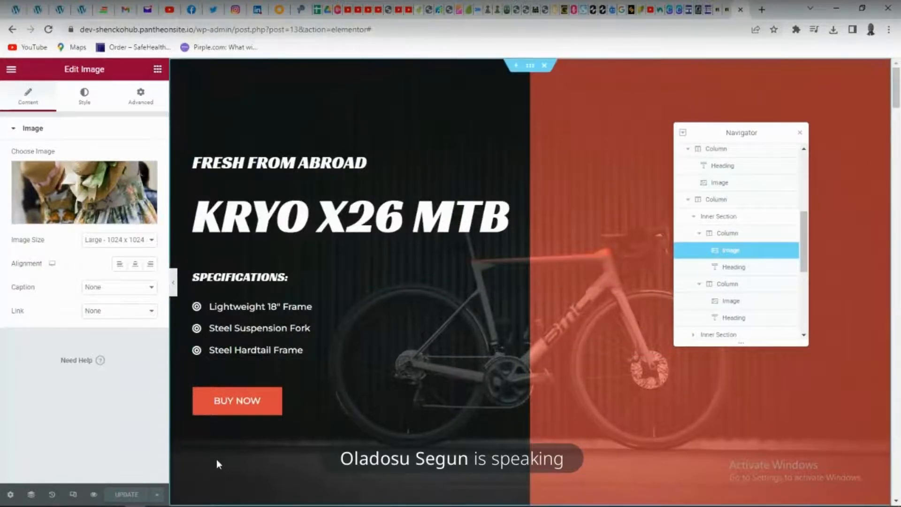
Visit the development site from the Pantheon dashboard and check the SHOES, CLOTHES, KIDS and FEMALES section on the home page
left_click(726, 16)
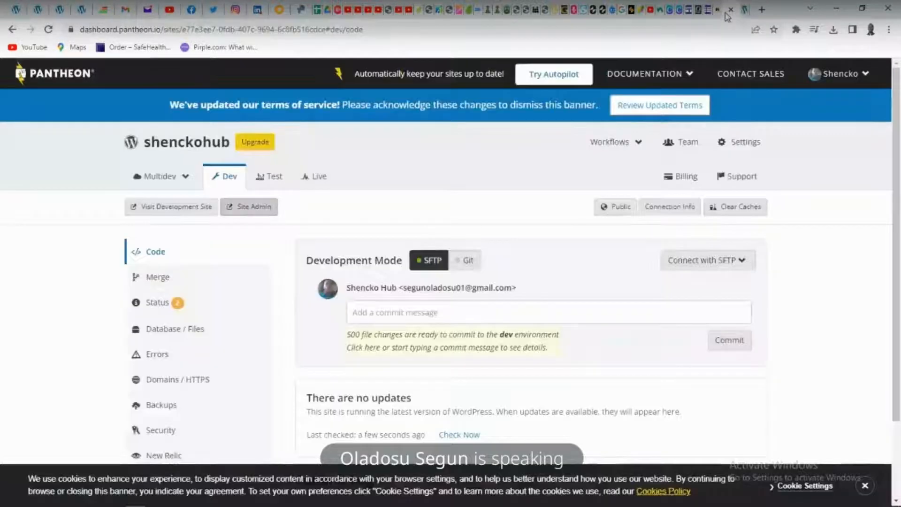
left_click(183, 211)
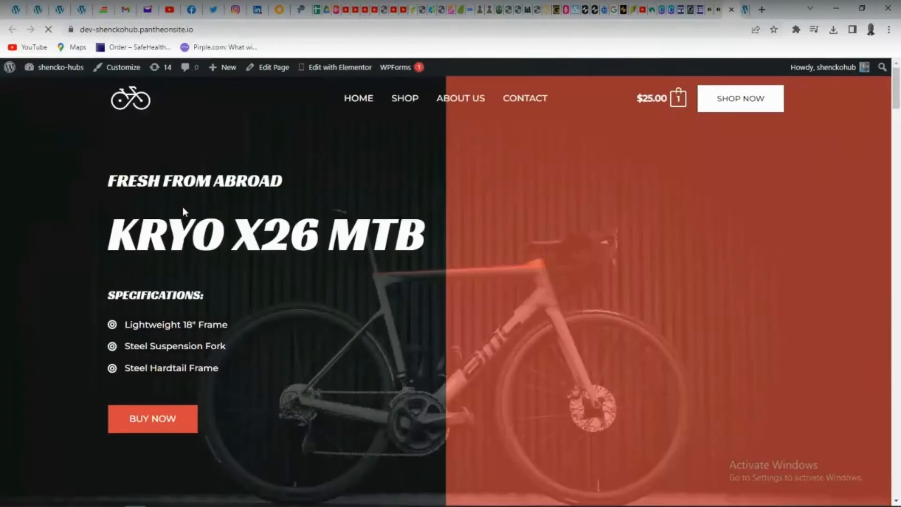
scroll(184, 211, "down", 5)
scroll(184, 211, "down", 7)
scroll(185, 207, "up", 5)
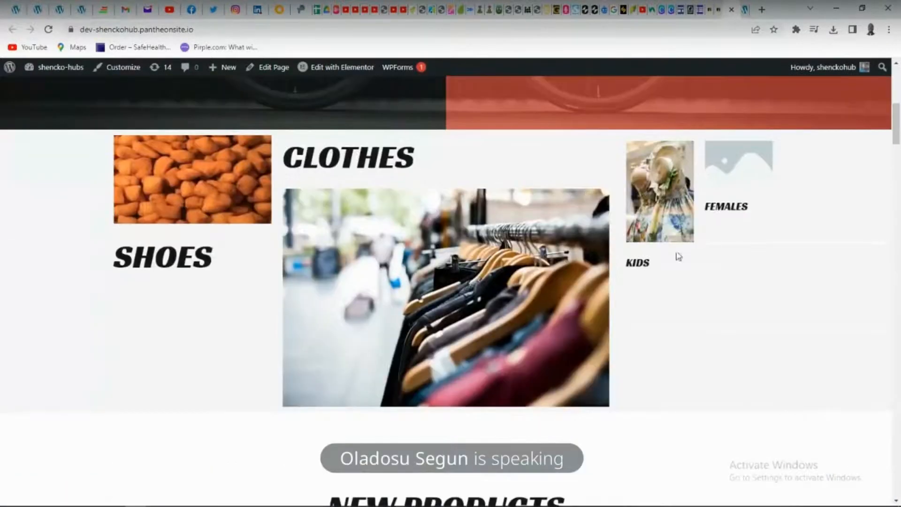
scroll(529, 181, "up", 6)
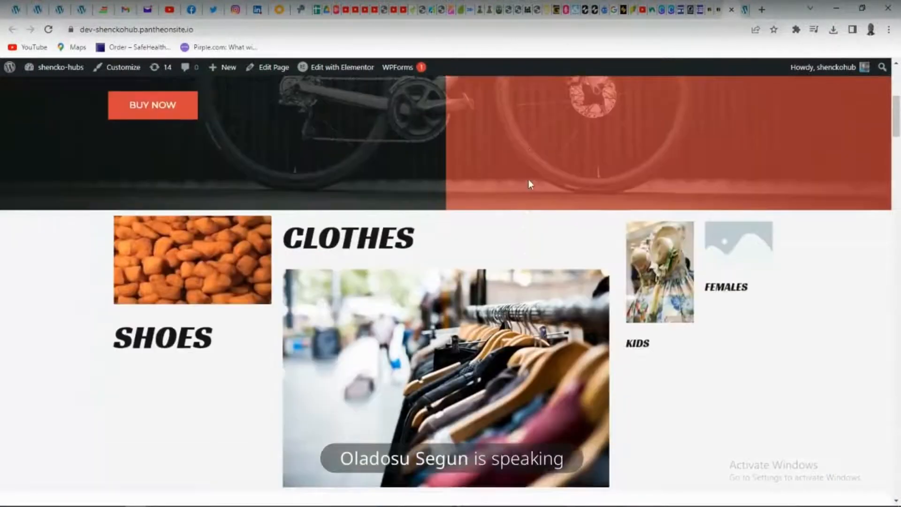
Return to the home page's Elementor editor and exit it, deciding later on the exit destination
left_click(745, 9)
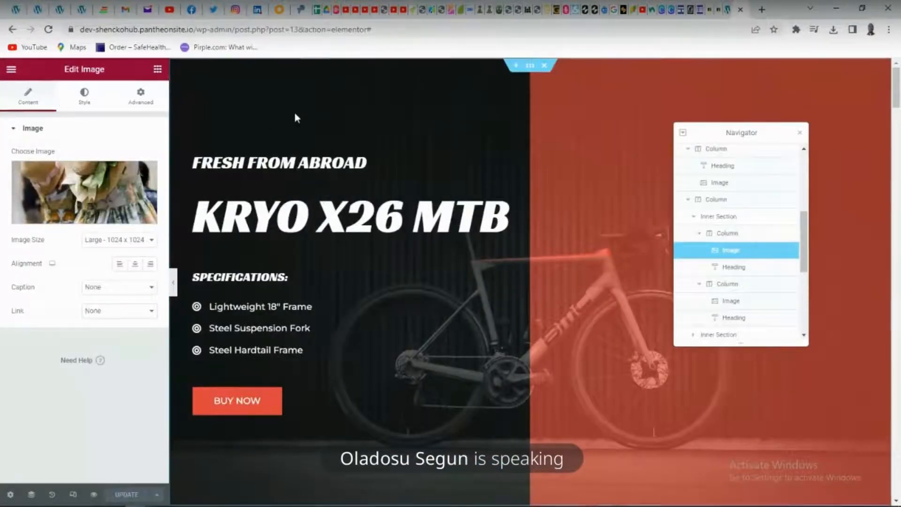
left_click(11, 72)
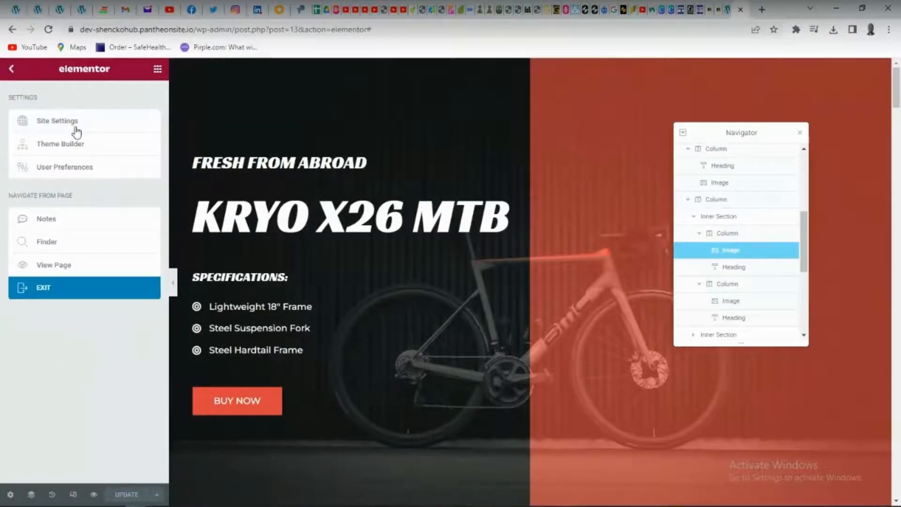
left_click(30, 288)
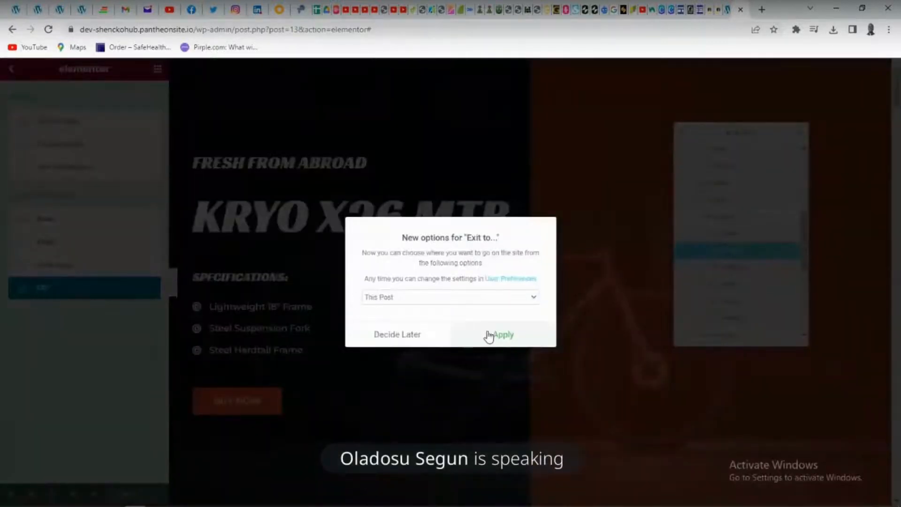
left_click(427, 343)
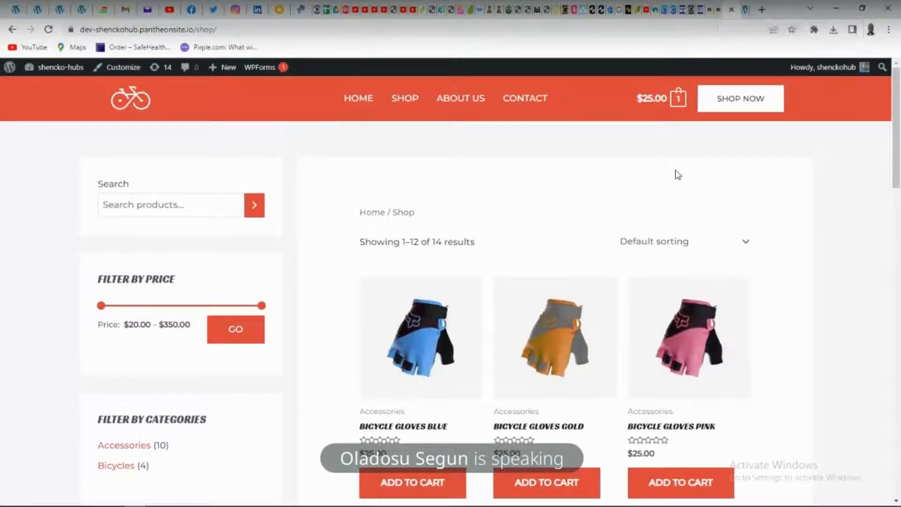
Go to the site's home page, switch to the WordPress dashboard and look through the list of all pages
left_click(368, 97)
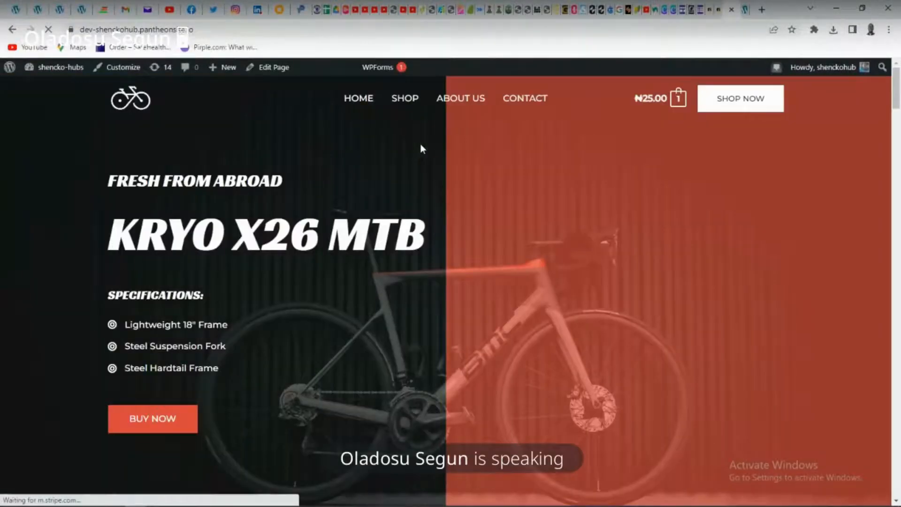
left_click(746, 10)
mouse_move(55, 201)
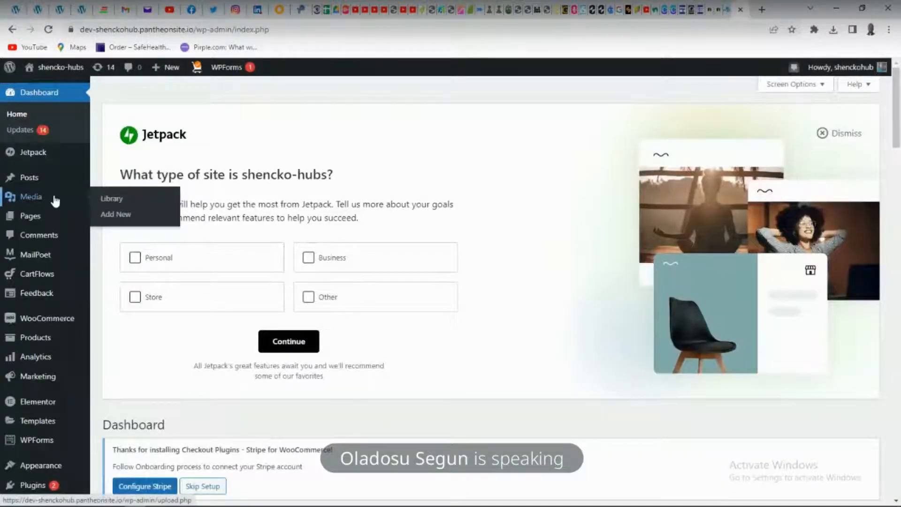
mouse_move(31, 218)
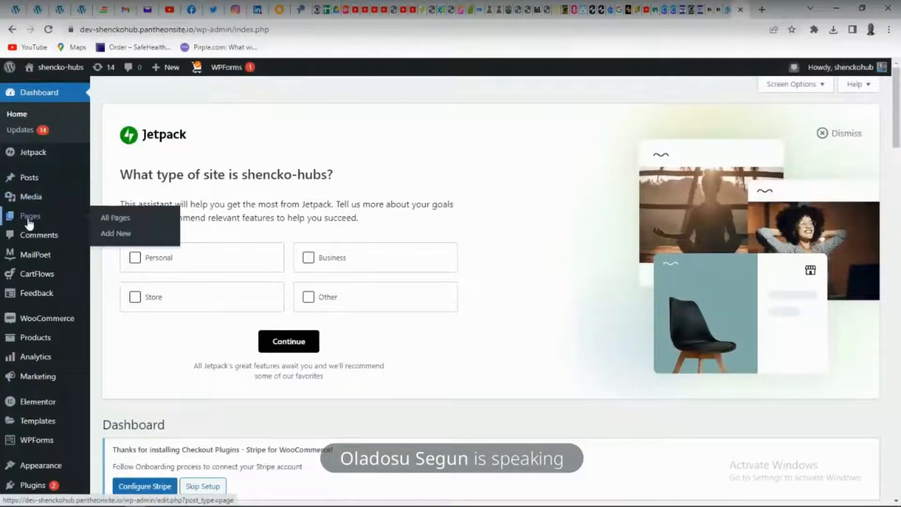
left_click(121, 220)
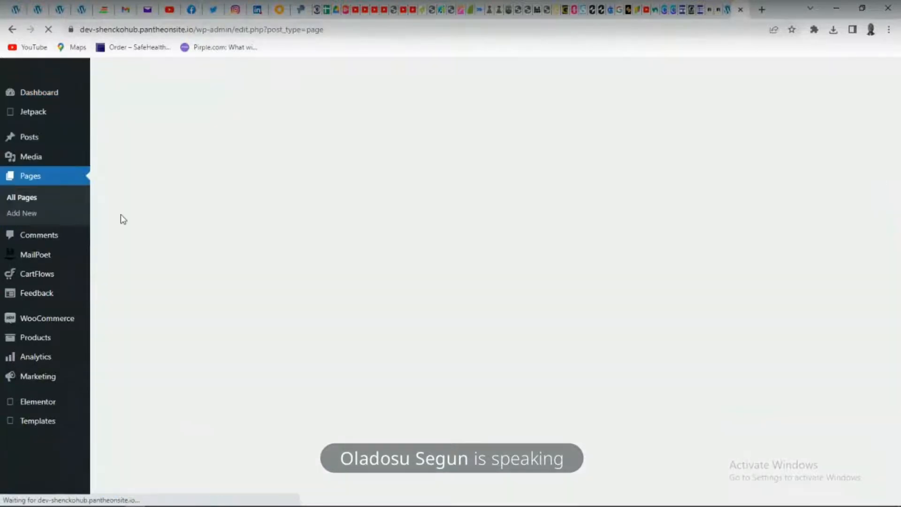
scroll(278, 268, "down", 3)
scroll(278, 267, "up", 3)
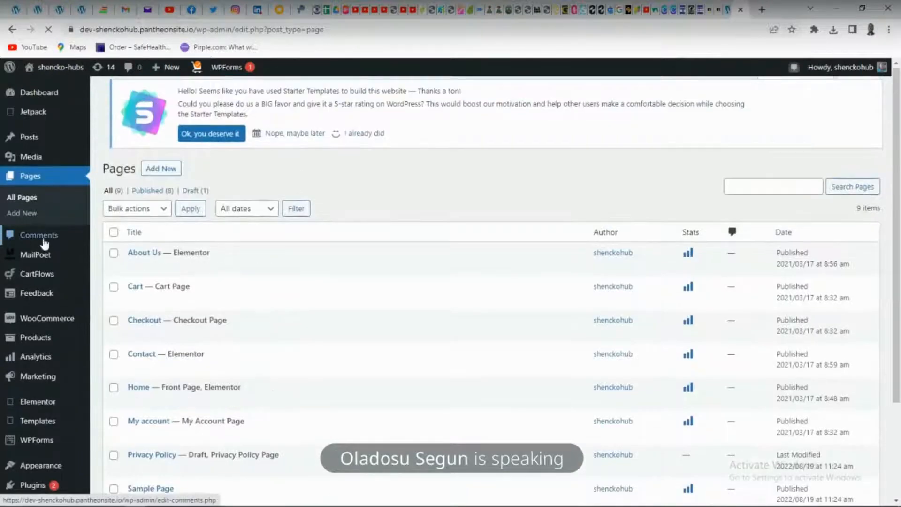
Create a new page titled "FEMALE WEARS" and open its pre-publish checks
left_click(25, 216)
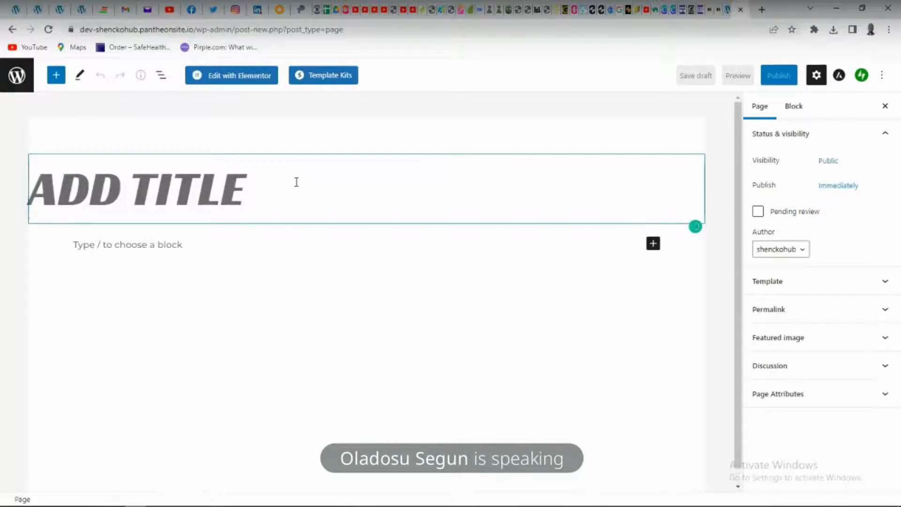
type("F")
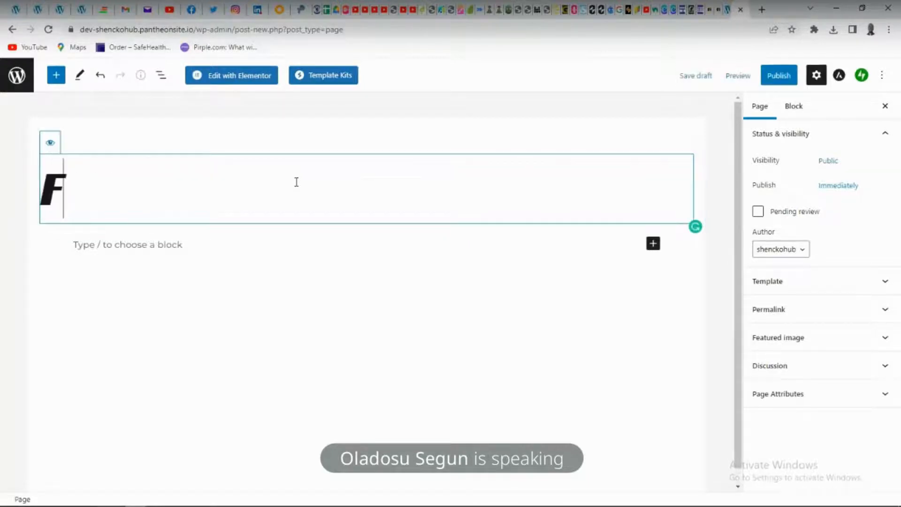
type("EMALE")
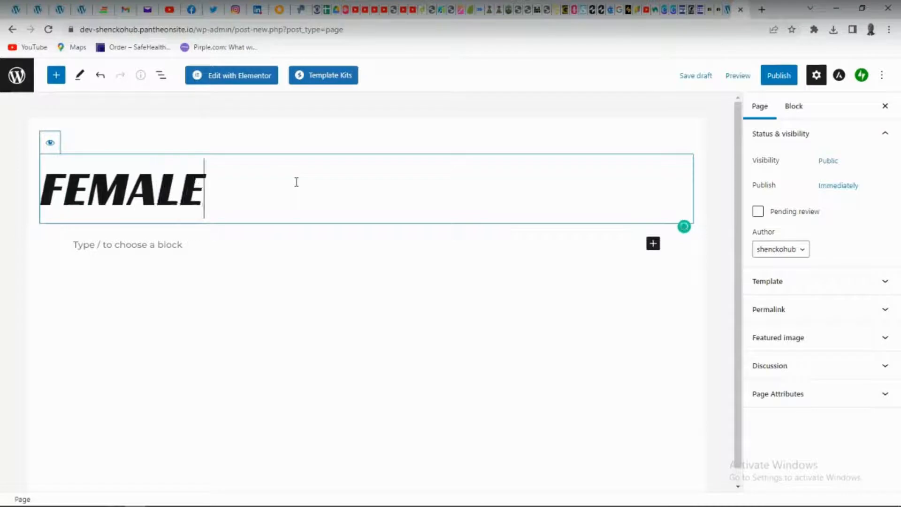
type(" WEARS")
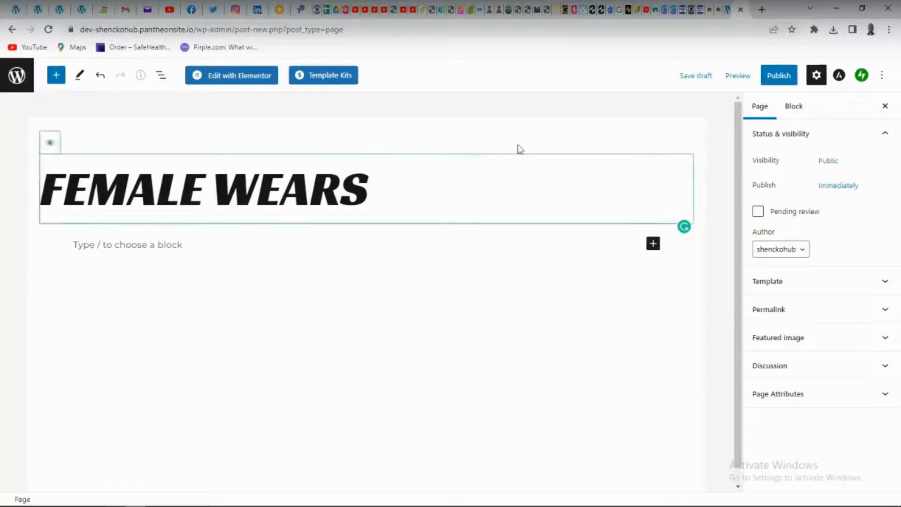
left_click(776, 80)
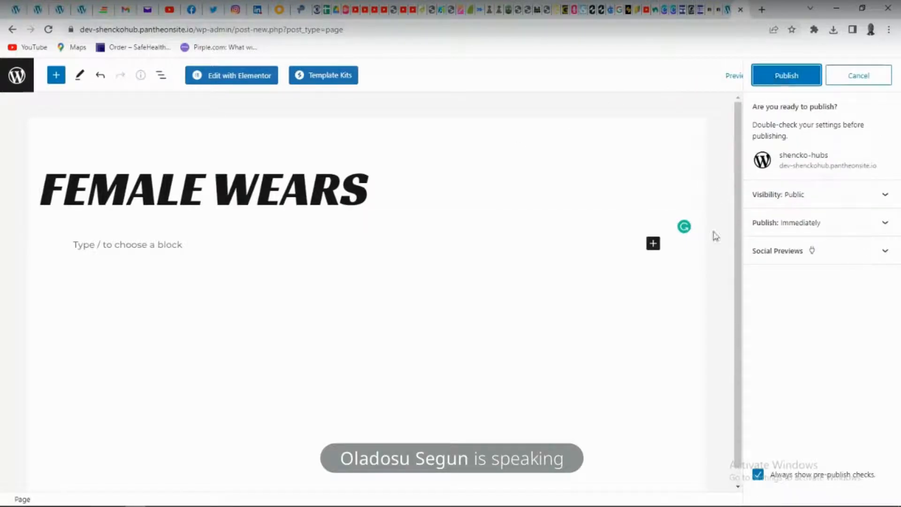
Add an Image block below the FEMALE WEARS title and choose Pexels Free Photos as its source
left_click(653, 244)
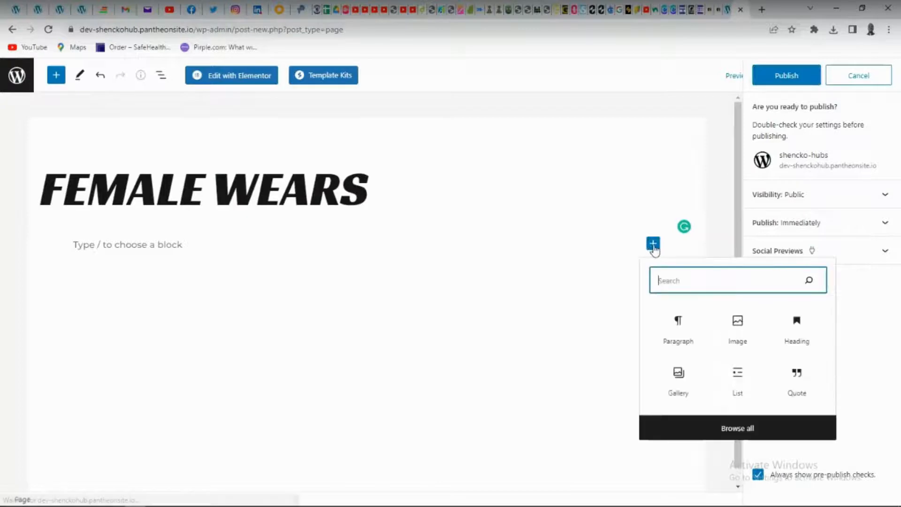
left_click(737, 323)
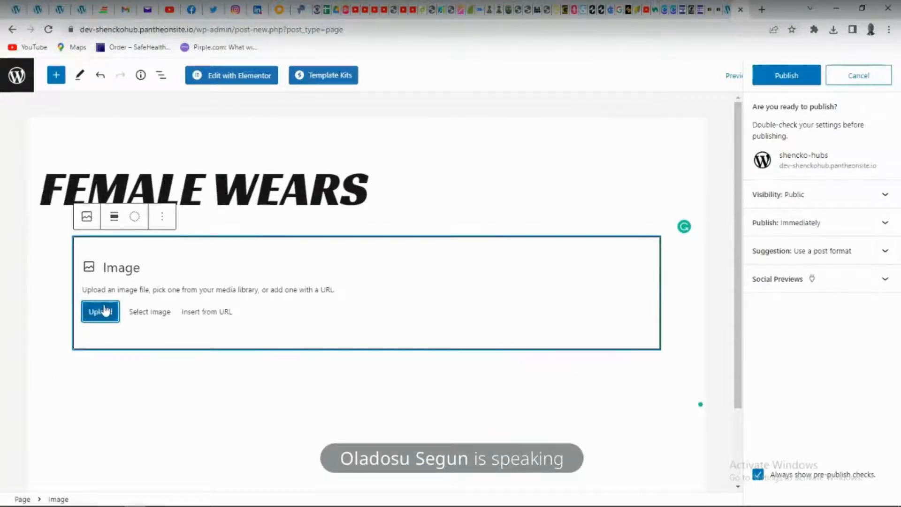
left_click(159, 313)
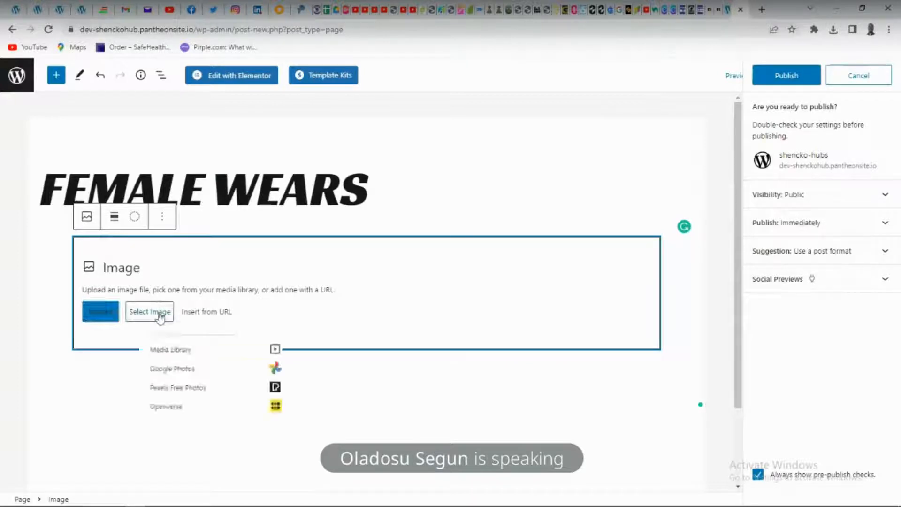
left_click(218, 398)
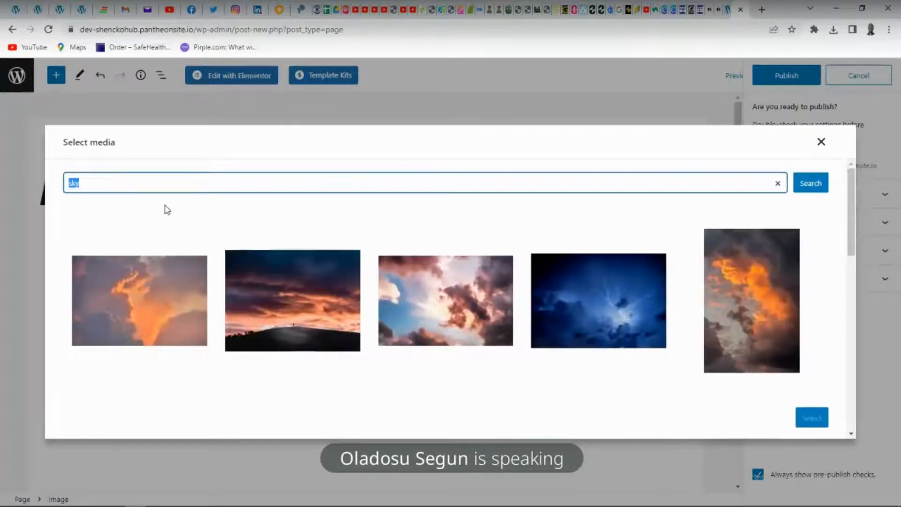
Search the Pexels photo library for "FEMALE CLOTH"
type("FEMALE COL")
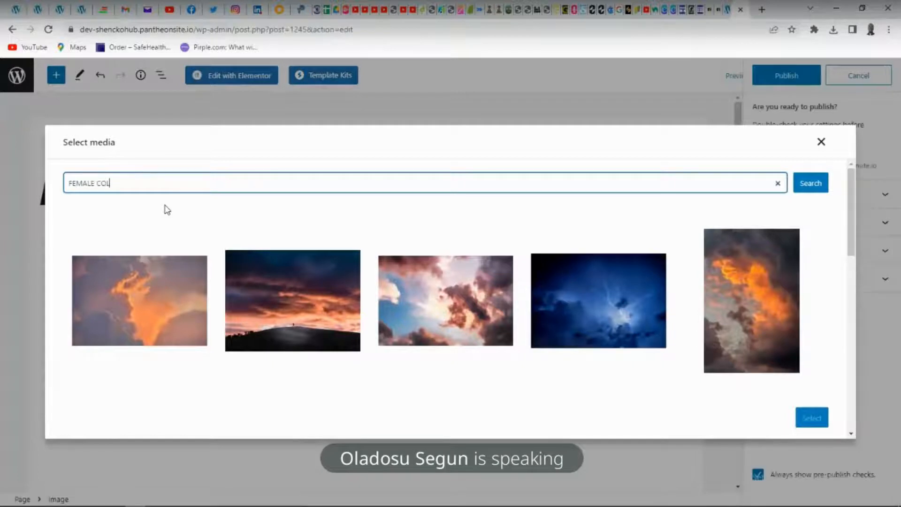
type("TH")
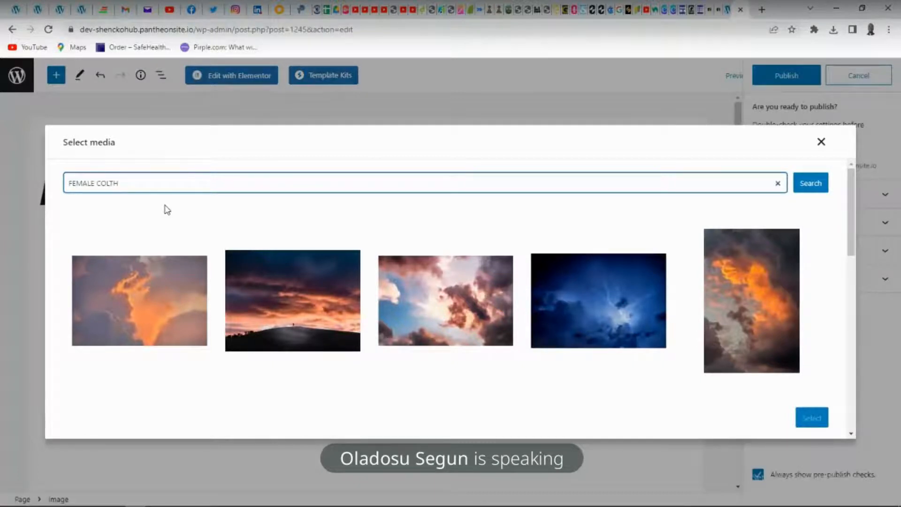
key("BackSpace")
key("BackSpace")
key("BackSpace")
type("L")
type("OTH\\")
key("BackSpace")
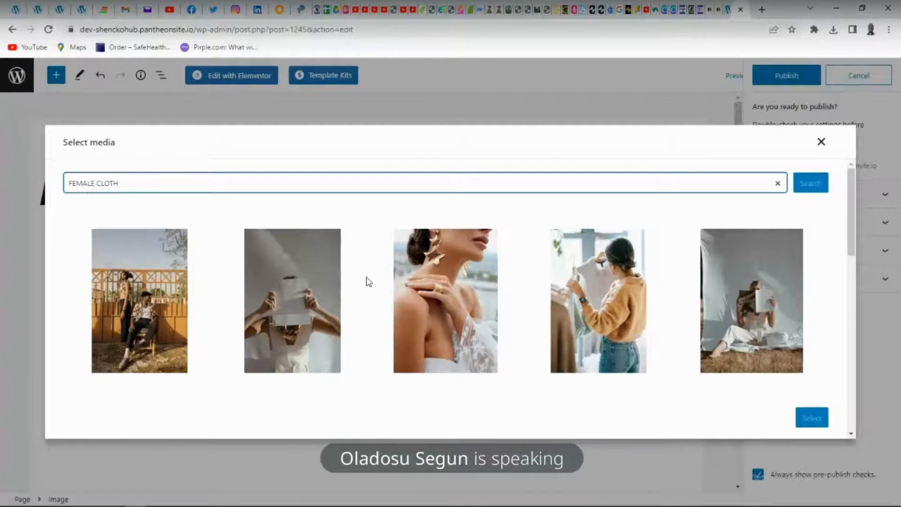
Browse the search results and insert the photo of people in pink and pale green blazers into the FEMALE WEARS page
scroll(369, 282, "down", 6)
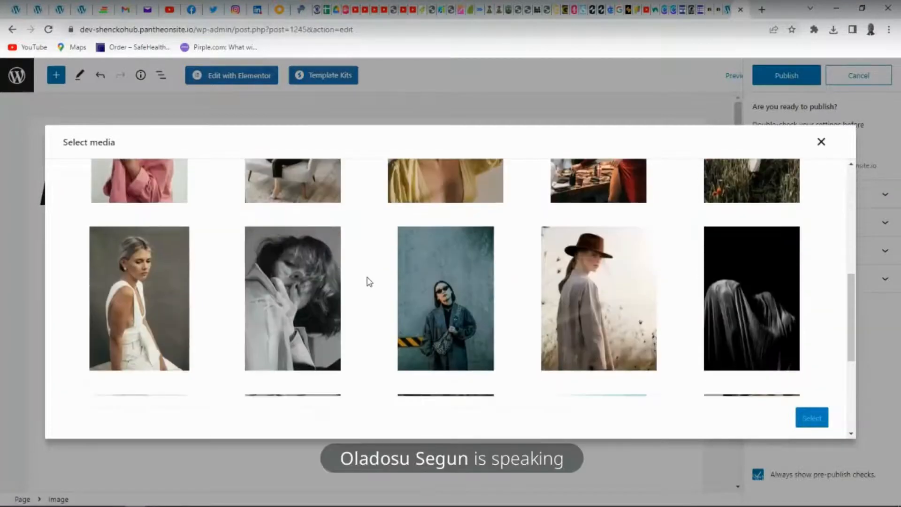
scroll(369, 281, "down", 5)
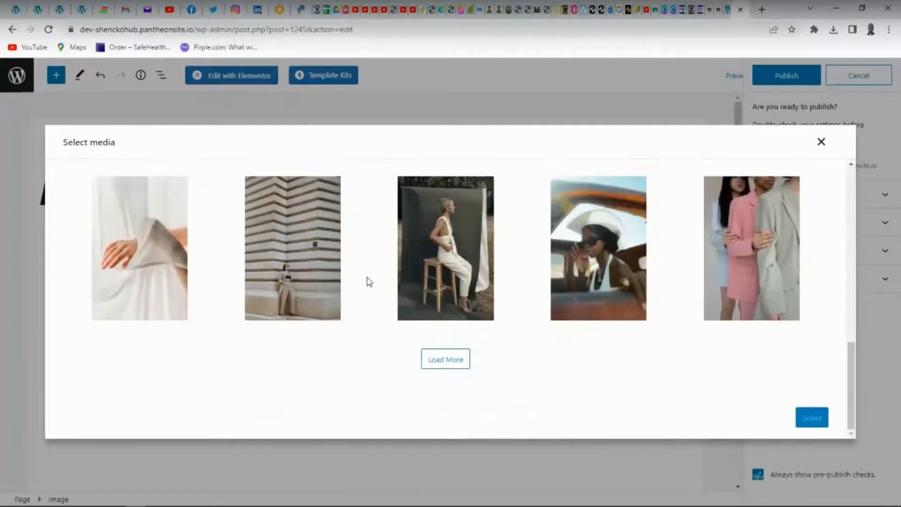
scroll(404, 270, "up", 3)
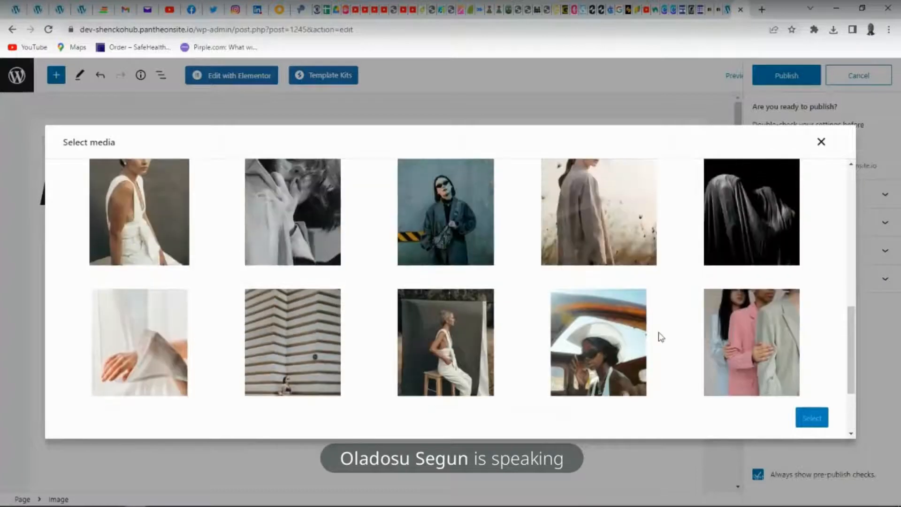
left_click(751, 344)
left_click(812, 418)
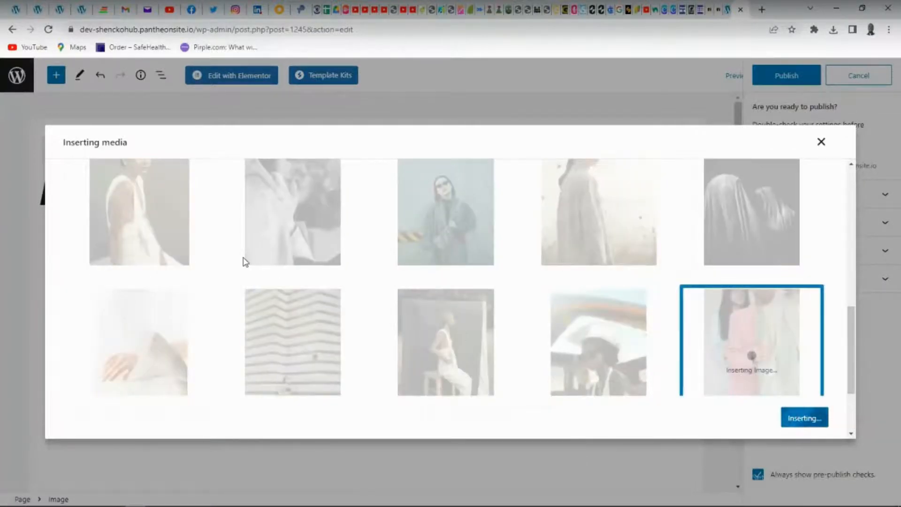
Check the inserted photo down to its caption, publish the FEMALE WEARS page and open the live site
scroll(264, 257, "down", 10)
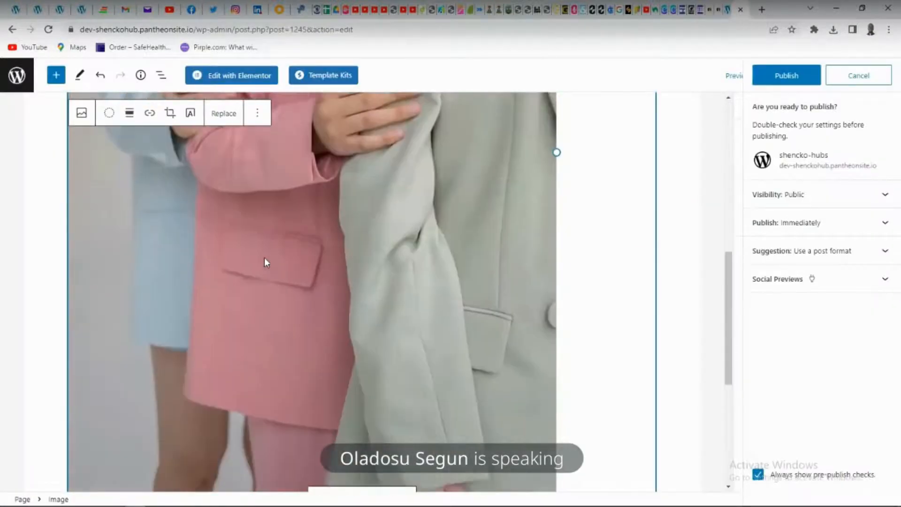
scroll(264, 257, "down", 2)
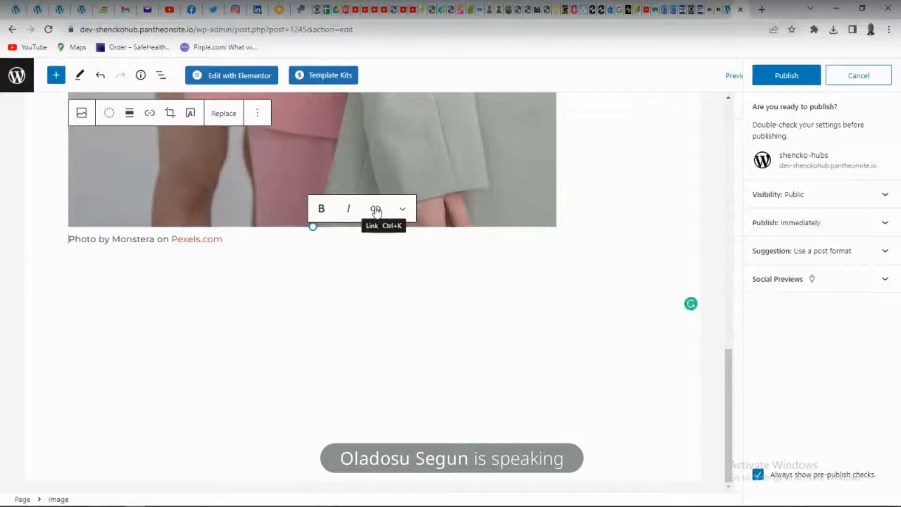
left_click(783, 74)
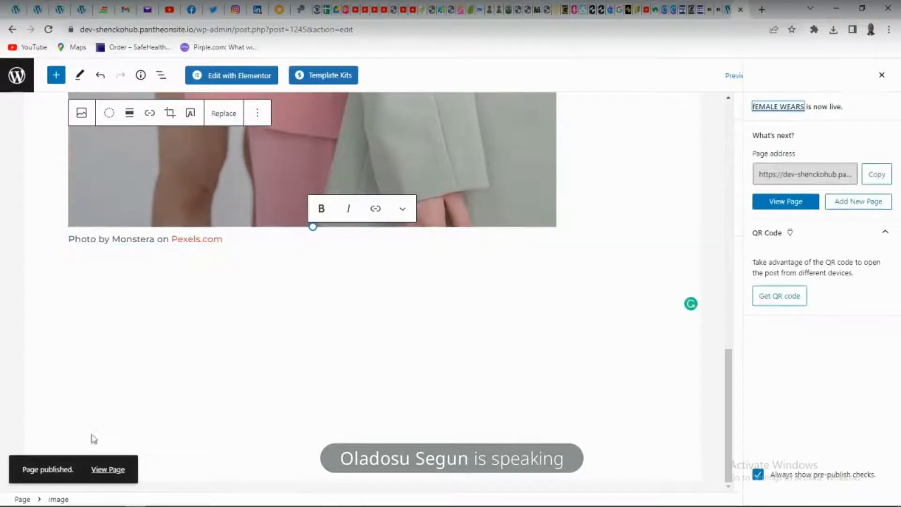
left_click(107, 470)
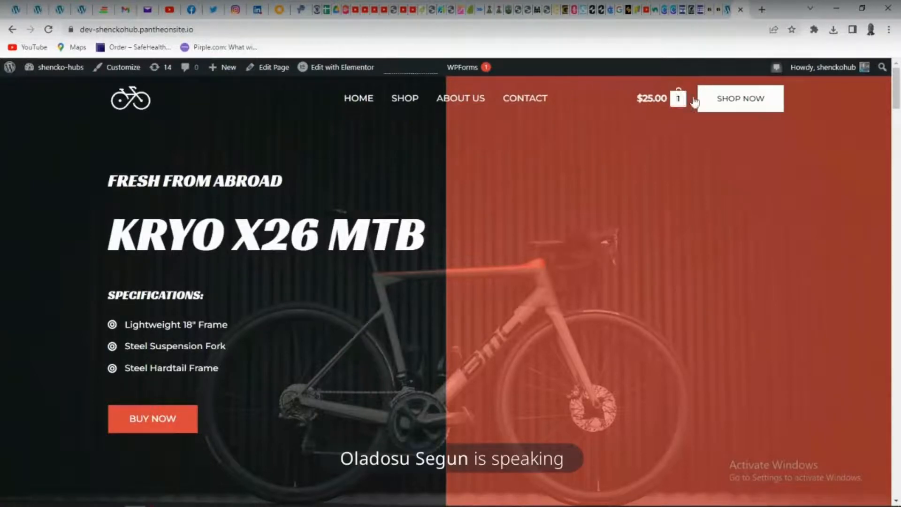
Look over the New Products section of the home page and return to the WordPress dashboard
scroll(430, 282, "down", 15)
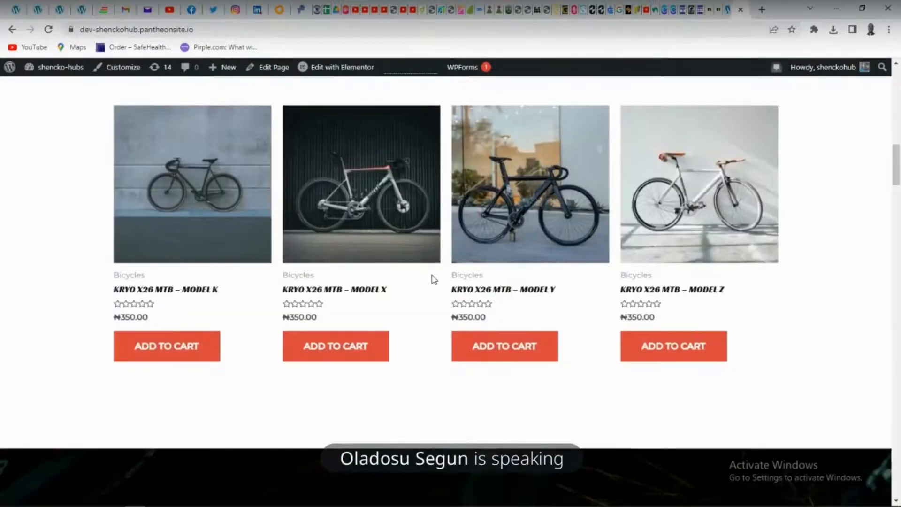
scroll(432, 277, "up", 3)
scroll(431, 277, "down", 4)
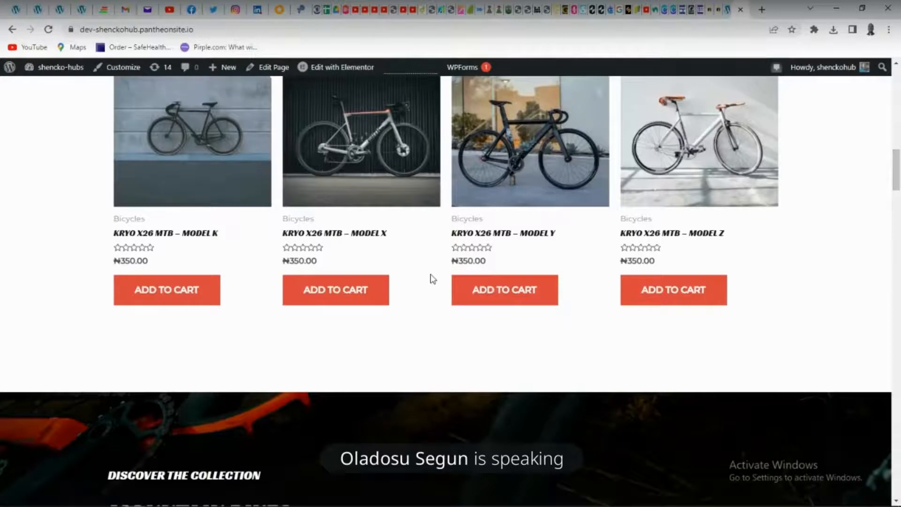
scroll(467, 173, "up", 3)
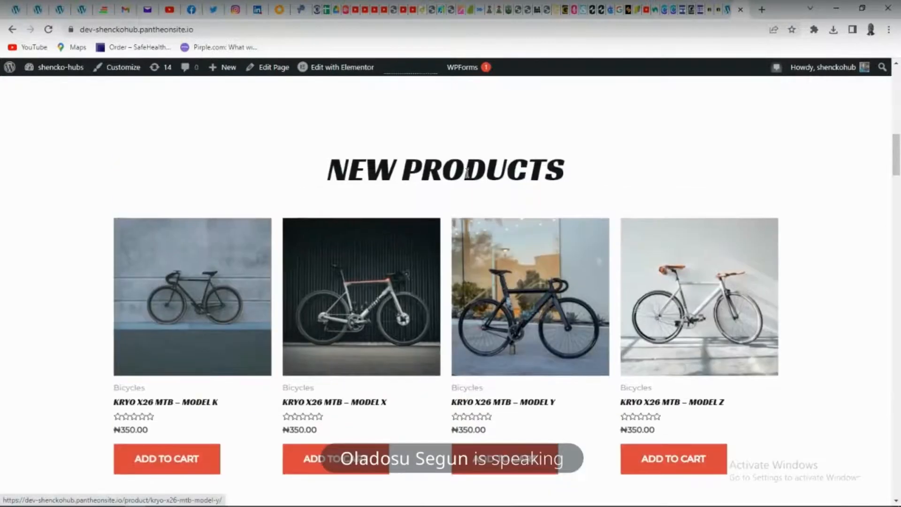
mouse_move(49, 68)
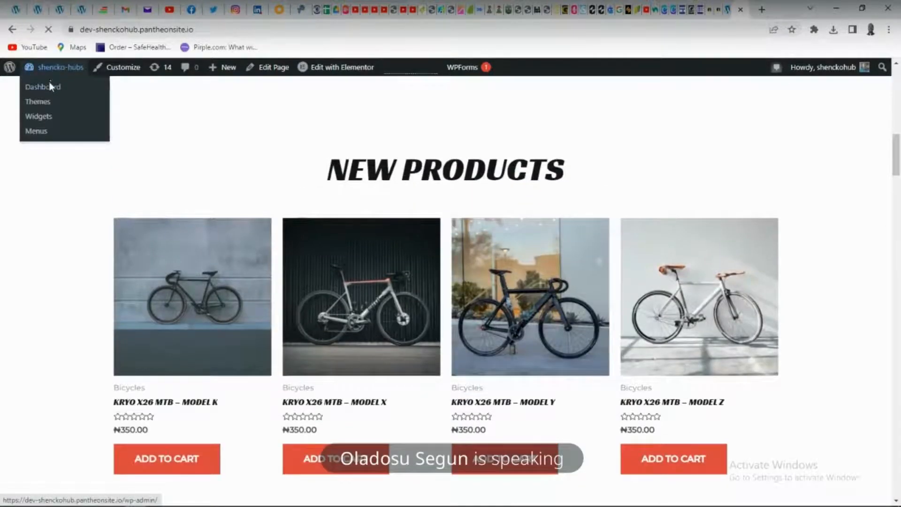
left_click(51, 86)
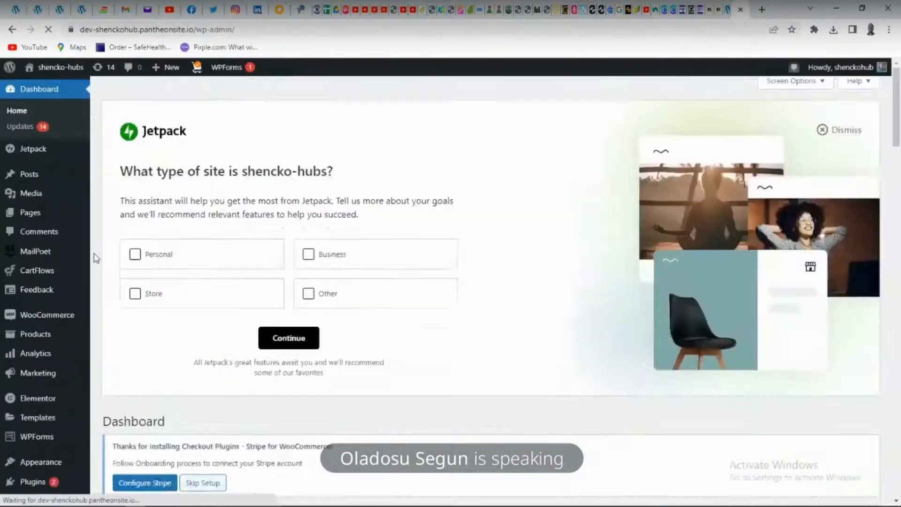
Open the list of all store products and look through its entries, prices and categories
scroll(28, 235, "down", 3)
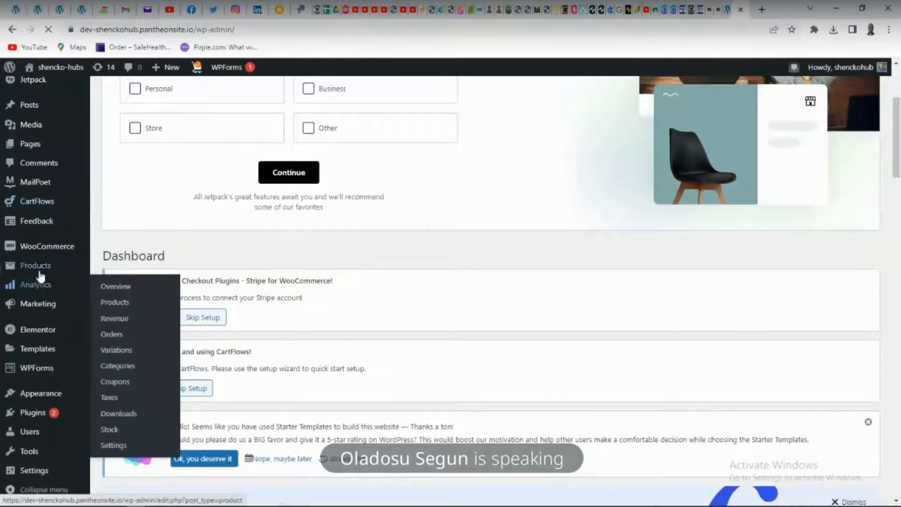
mouse_move(39, 268)
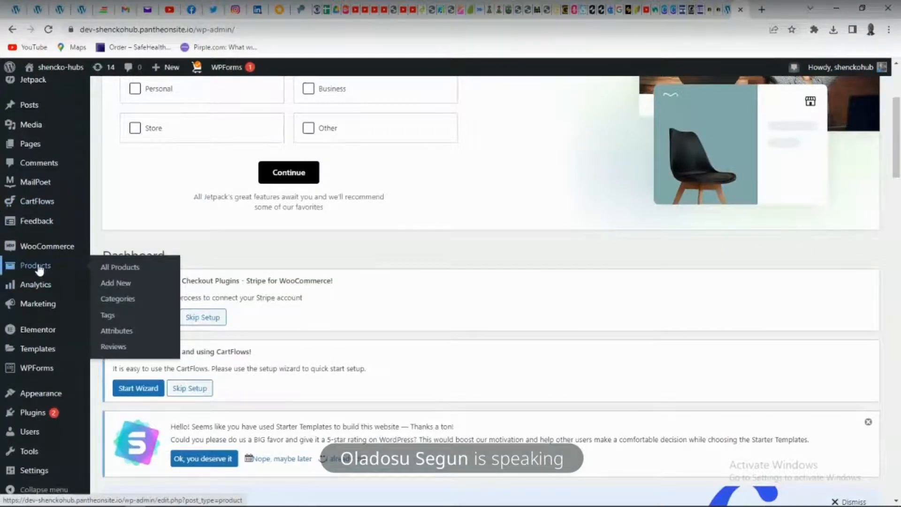
left_click(123, 269)
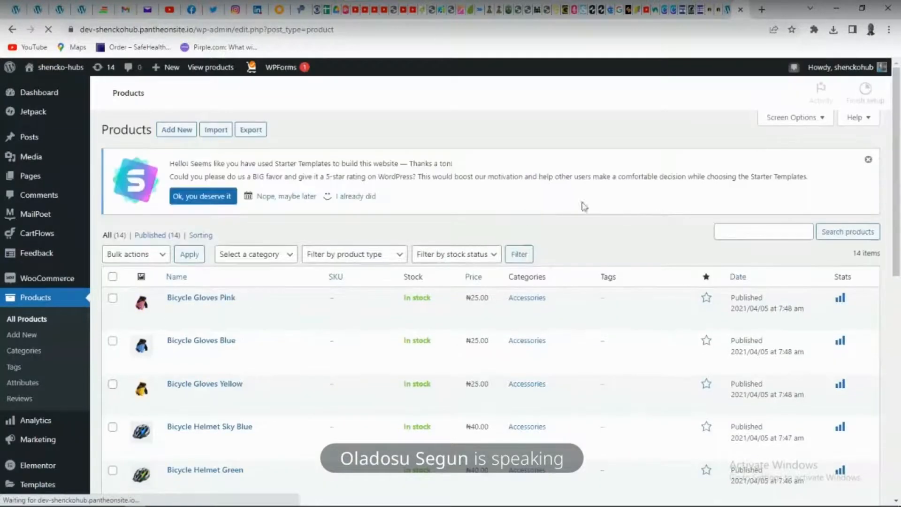
scroll(512, 336, "down", 10)
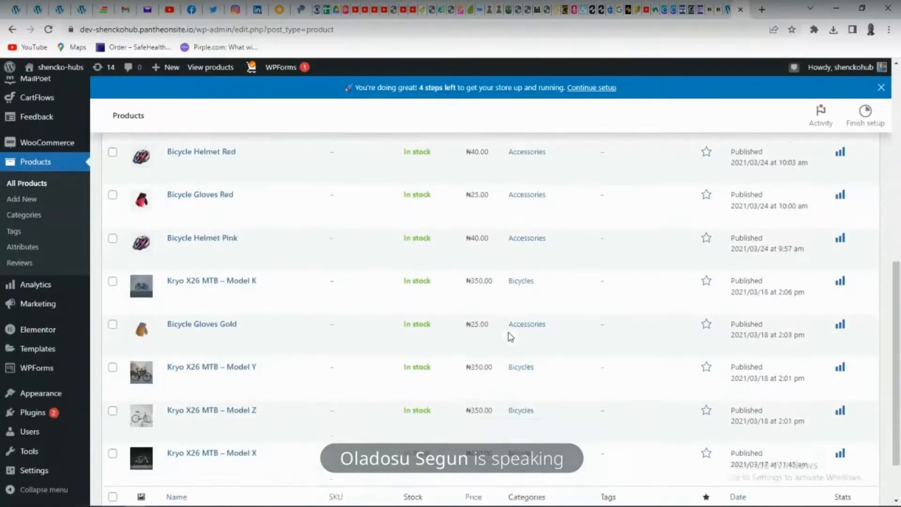
scroll(509, 336, "up", 10)
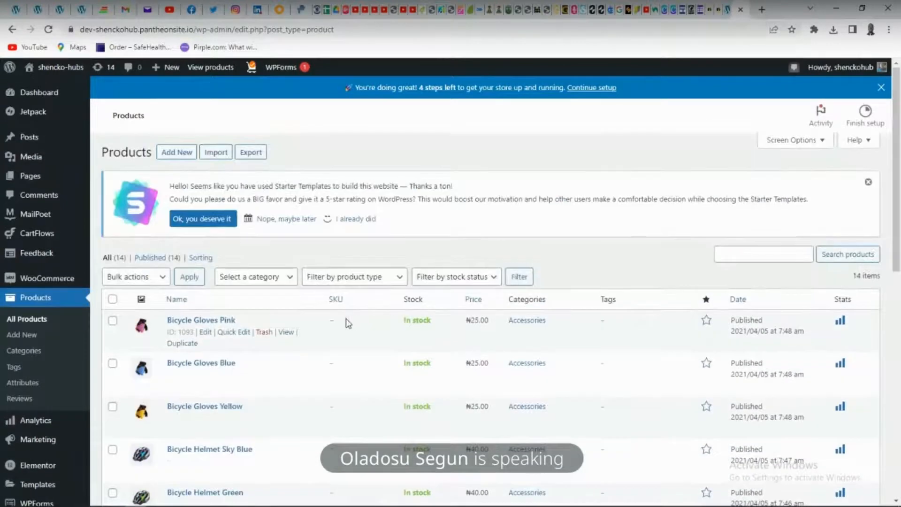
scroll(420, 329, "down", 5)
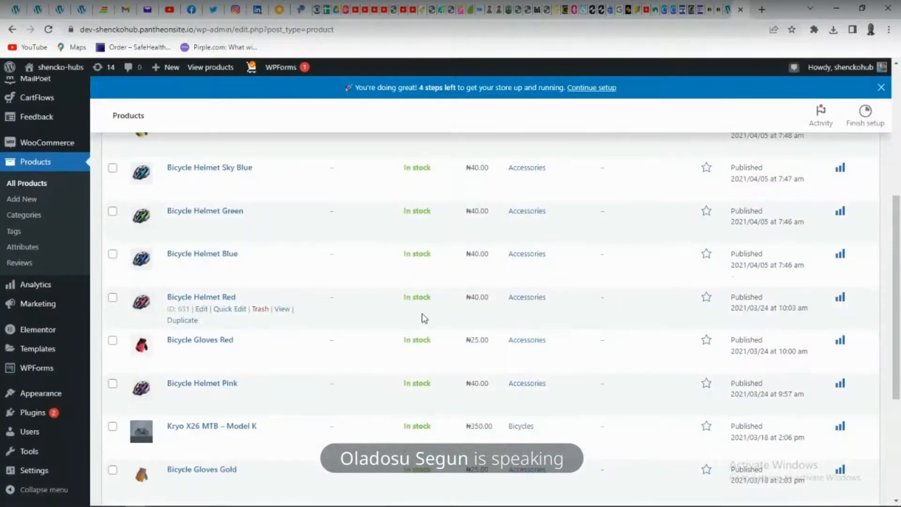
scroll(133, 225, "up", 5)
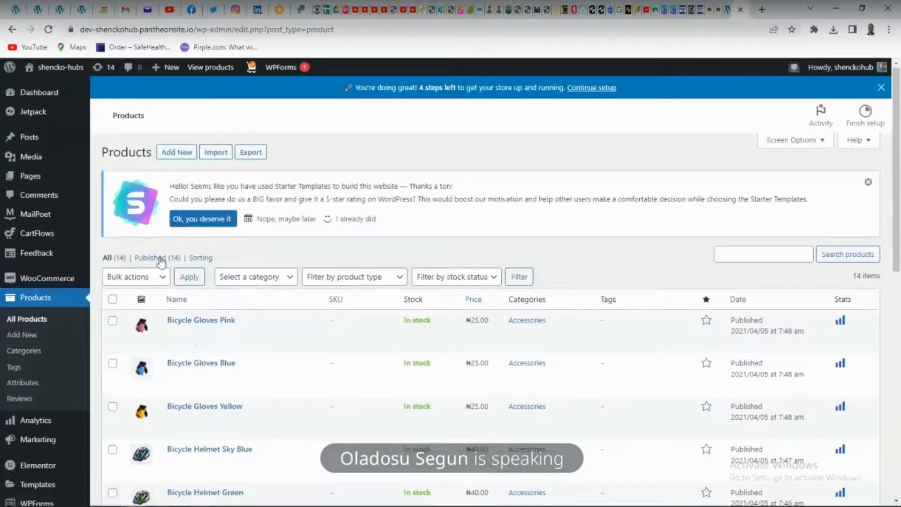
Select all listed products and view the available bulk actions, including Move to Trash, without applying any
left_click(112, 299)
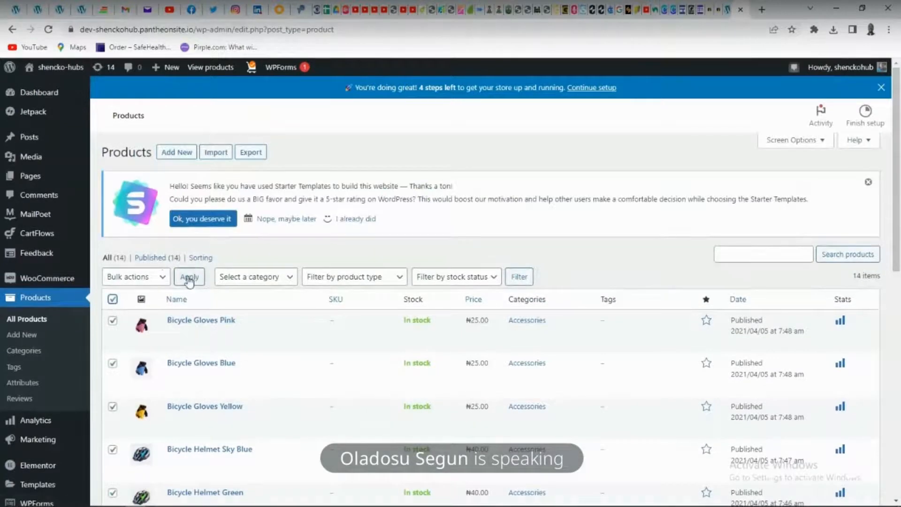
scroll(189, 280, "down", 2)
left_click(162, 166)
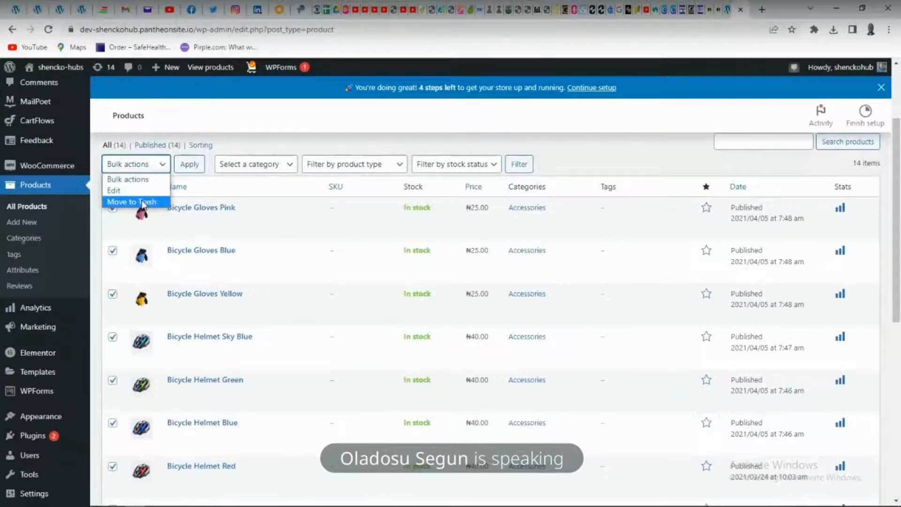
left_click(353, 272)
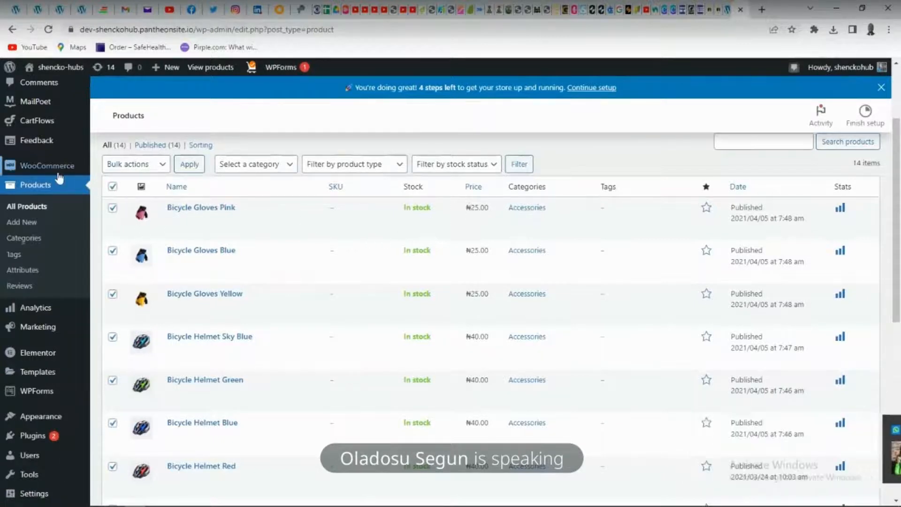
Open the WooCommerce settings and review the General page from the store address down to the currency options
mouse_move(54, 168)
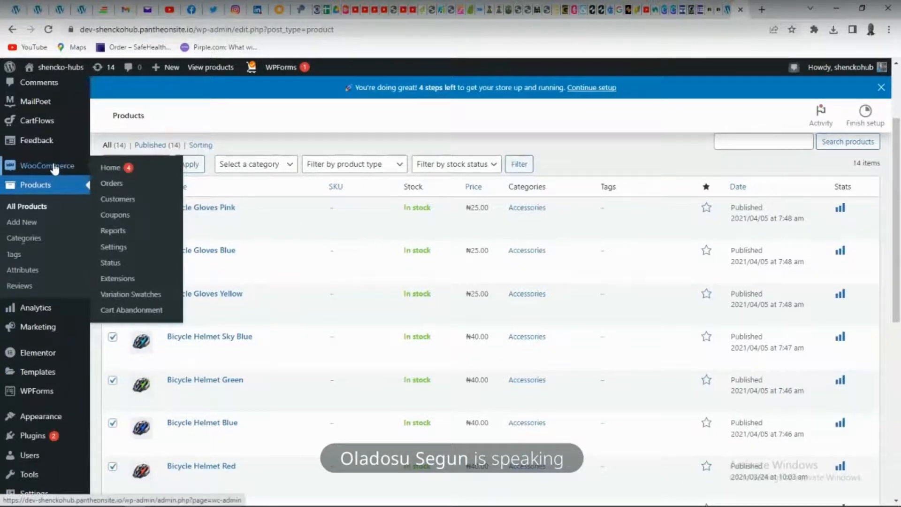
left_click(115, 249)
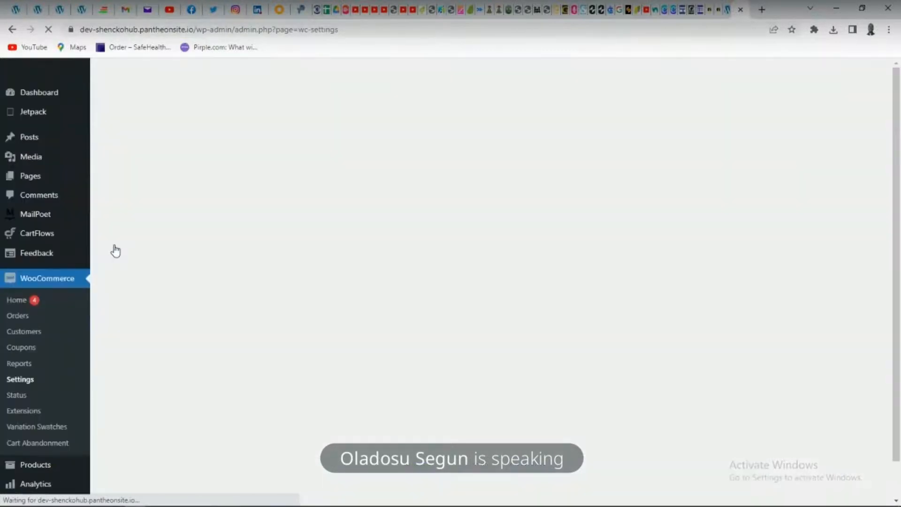
scroll(178, 238, "down", 2)
scroll(179, 238, "down", 2)
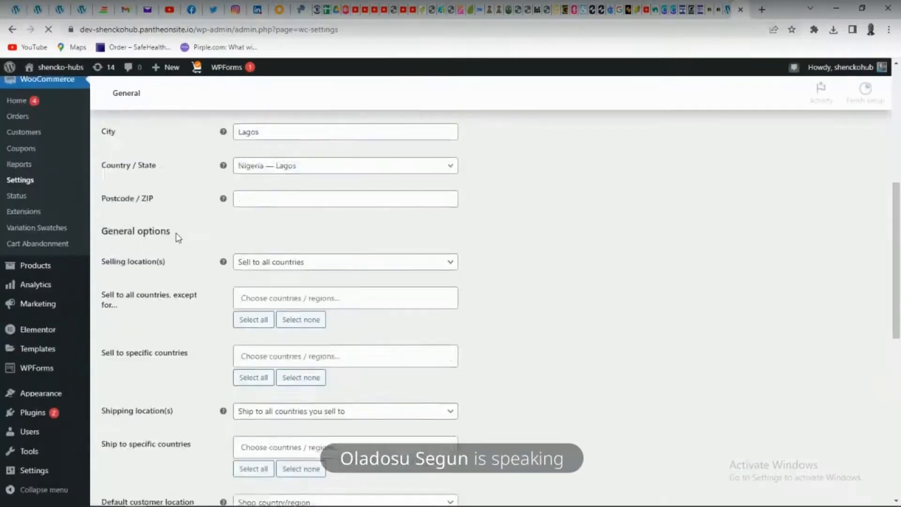
scroll(179, 238, "up", 6)
scroll(179, 238, "down", 3)
scroll(338, 185, "down", 10)
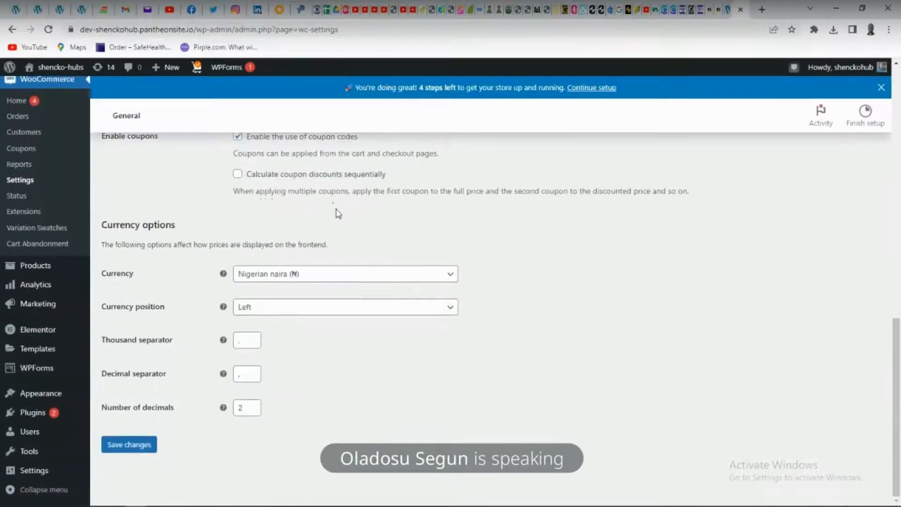
Browse the available store currencies and close the list with Nigerian naira (₦) kept
scroll(338, 213, "up", 1)
left_click(322, 334)
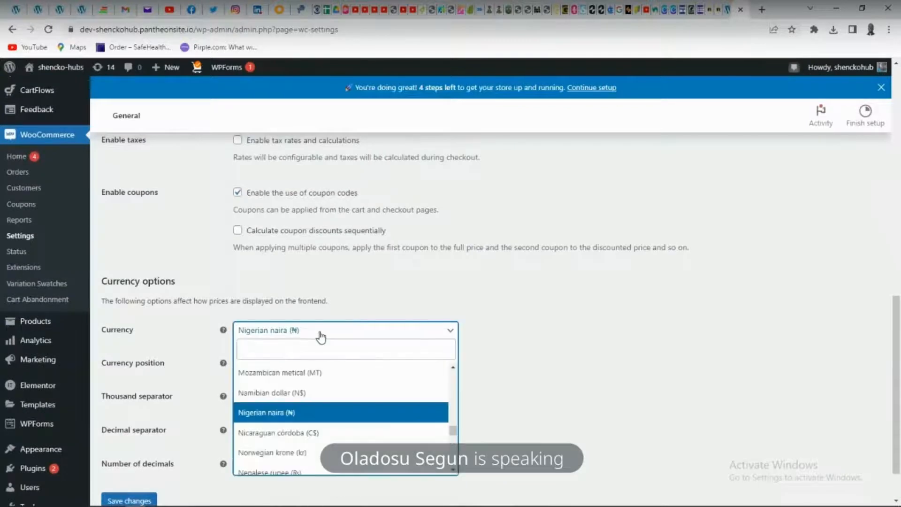
scroll(313, 370, "down", 5)
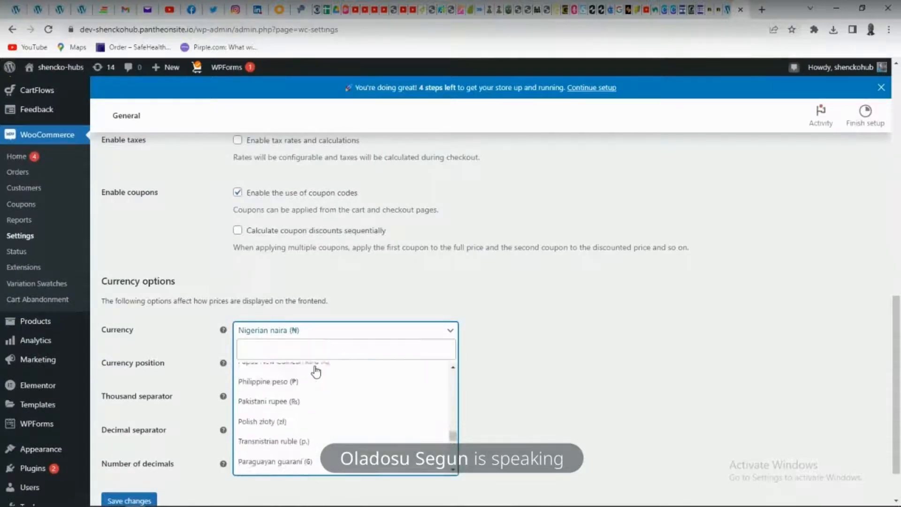
scroll(315, 370, "up", 6)
scroll(319, 374, "up", 12)
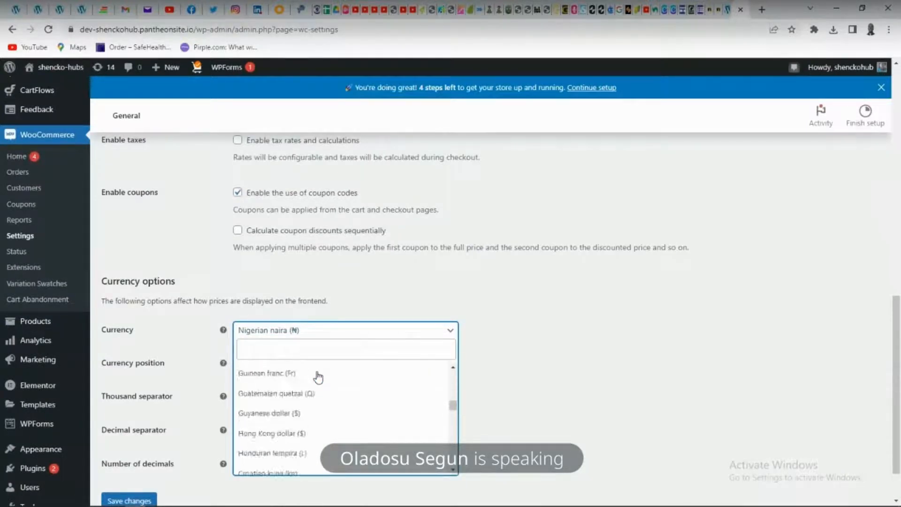
scroll(318, 375, "up", 1)
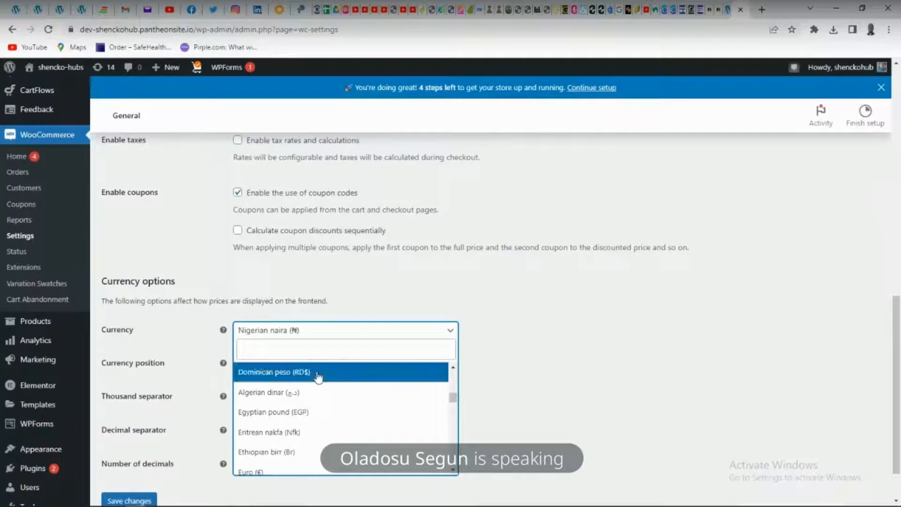
left_click(539, 322)
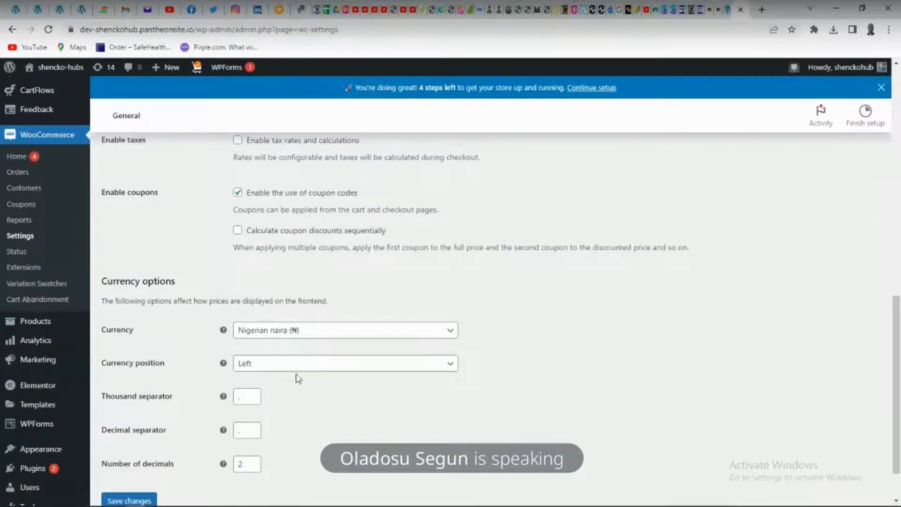
Leave the WooCommerce settings for the store's products and start adding a new product
scroll(231, 301, "up", 6)
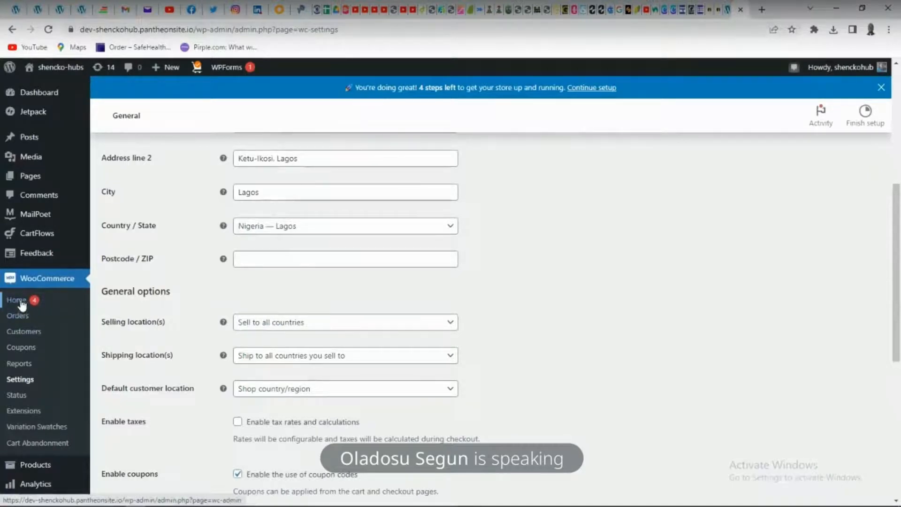
scroll(23, 393, "down", 2)
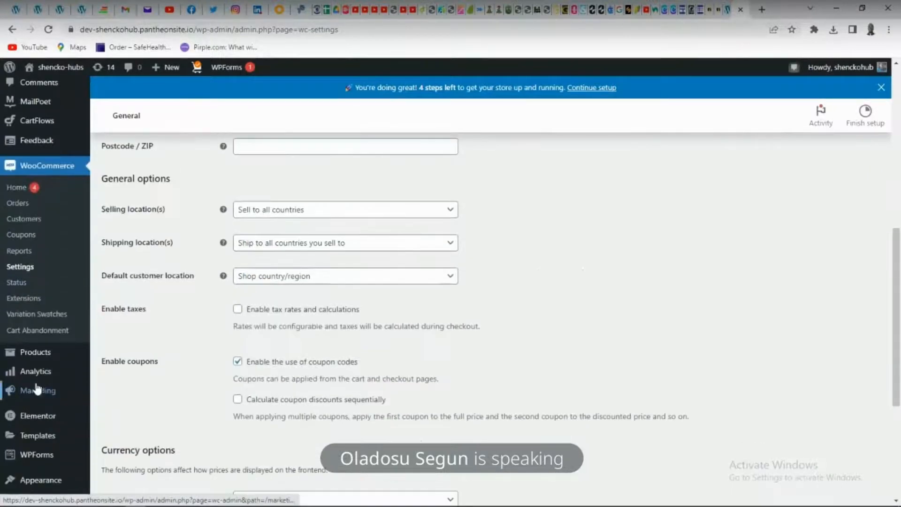
left_click(36, 354)
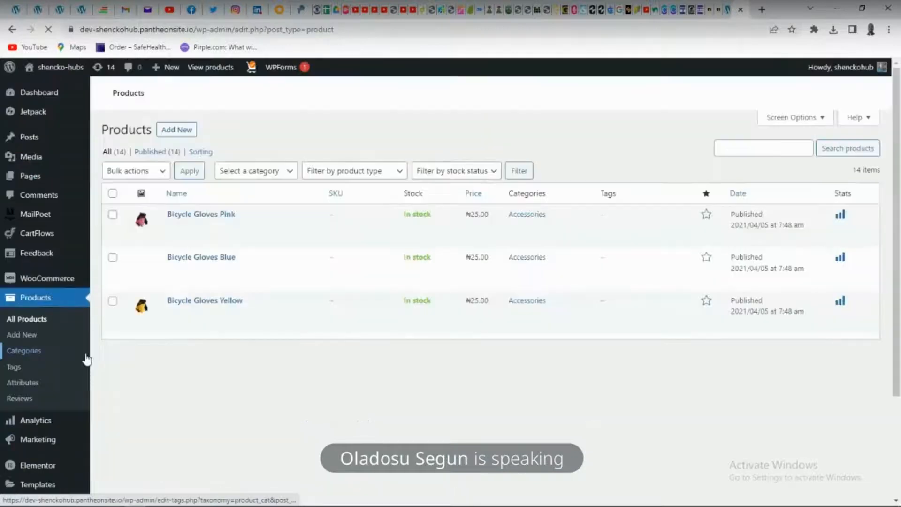
left_click(29, 338)
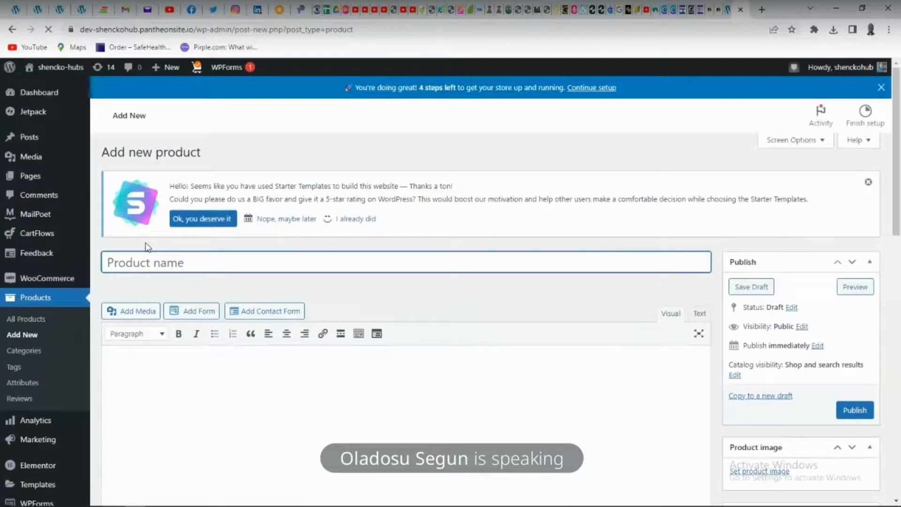
Name the new product Baby Cream
type("a")
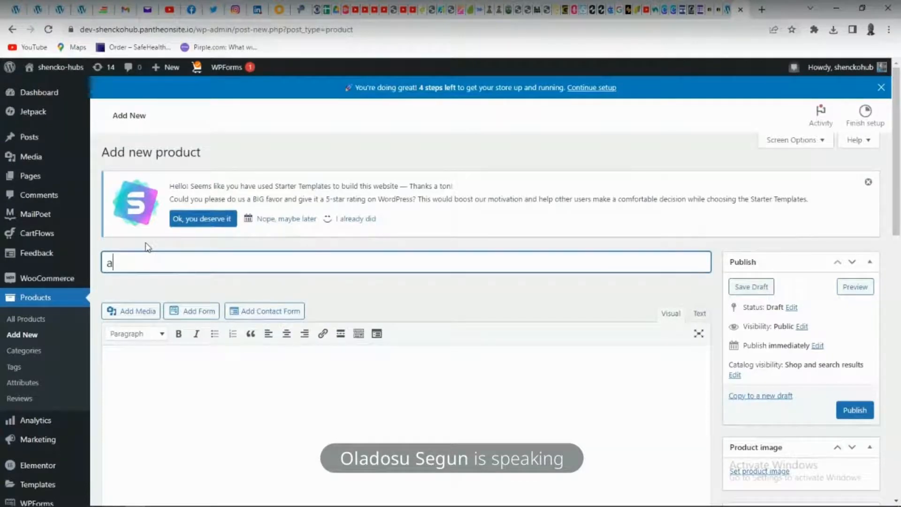
key("BackSpace")
type("baBY")
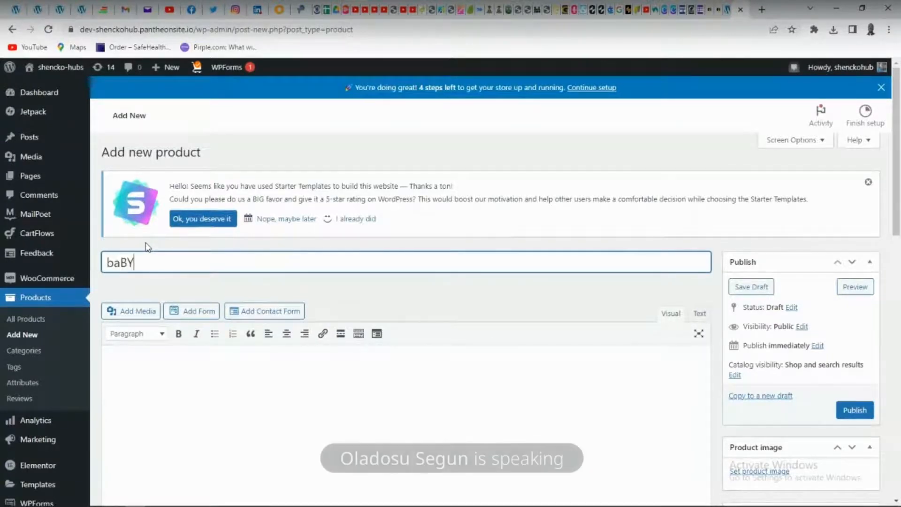
key("BackSpace")
key("BackSpace")
key("BackSpace")
key("BackSpace")
type("bAB")
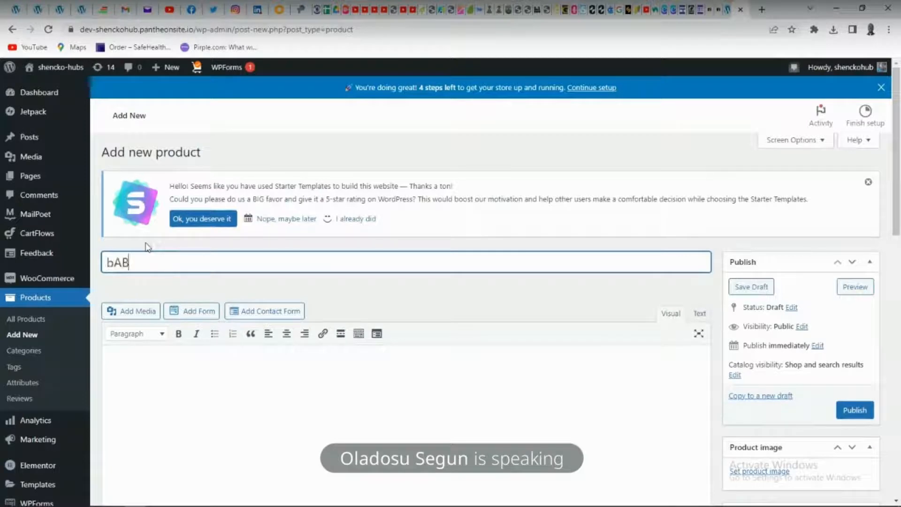
key("BackSpace")
key("BackSpace")
key("BackSpace")
type("BAb")
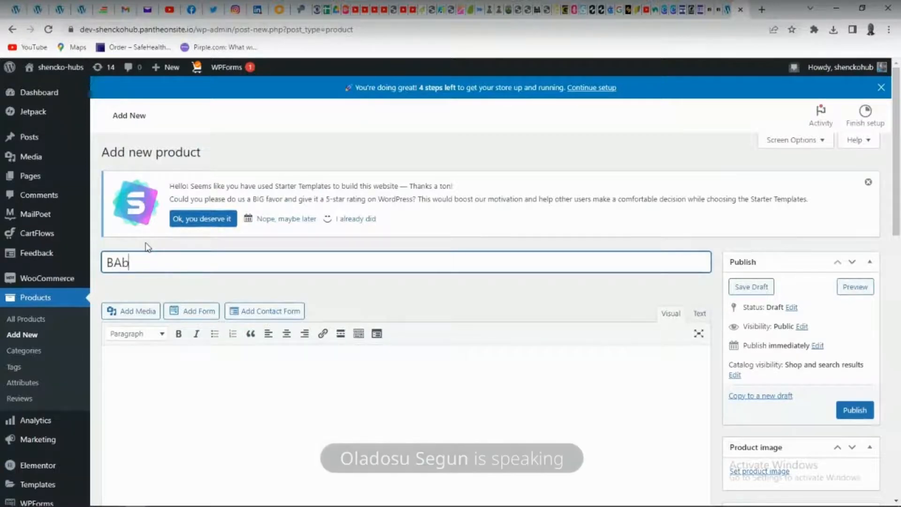
key("BackSpace")
key("BackSpace")
key("BackSpace")
type("B")
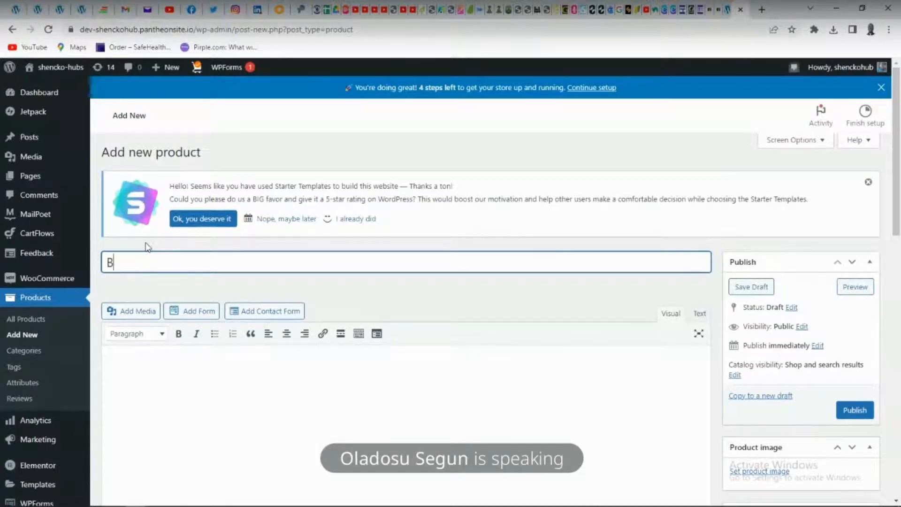
type("aby Cream")
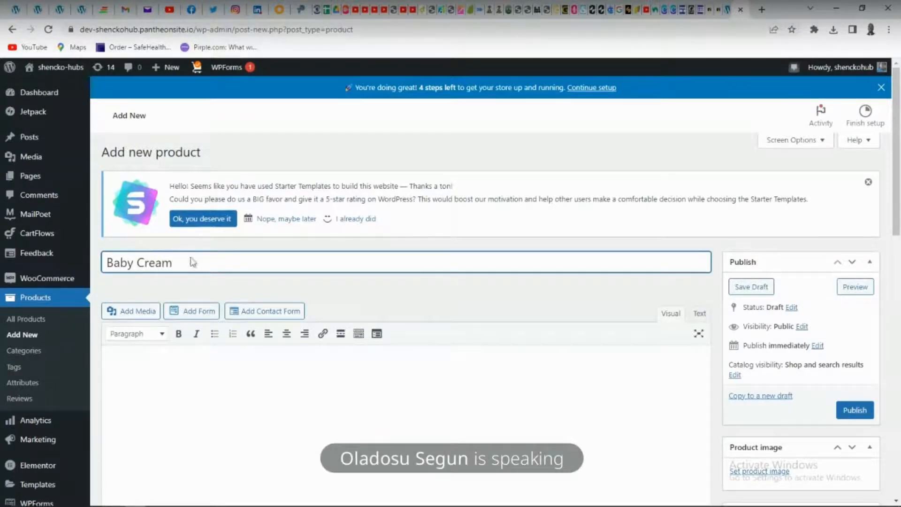
Set the product's regular price to 1500 and sale price to 1200, and view the available product types
scroll(192, 262, "down", 4)
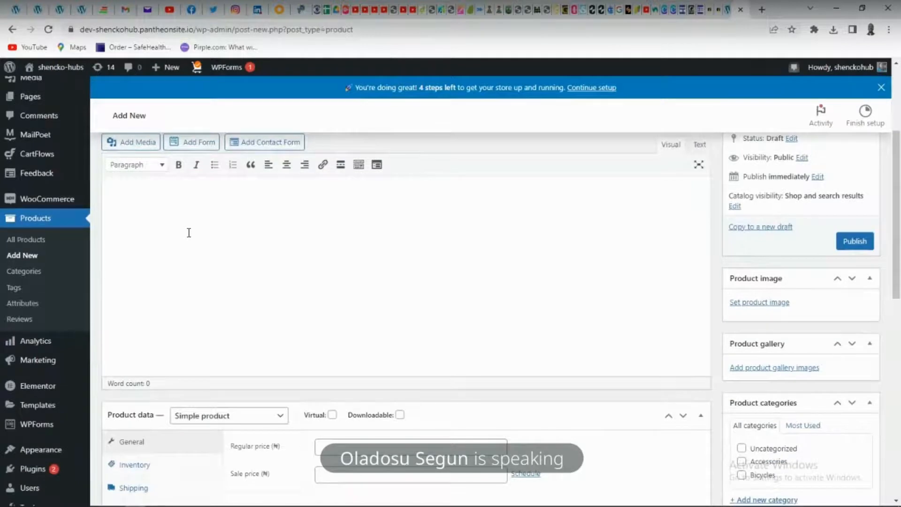
scroll(263, 366, "down", 2)
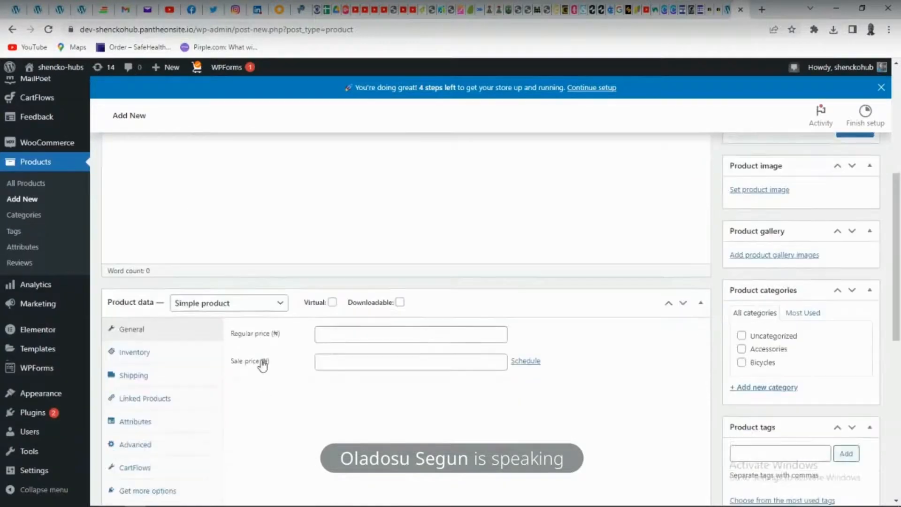
left_click(332, 333)
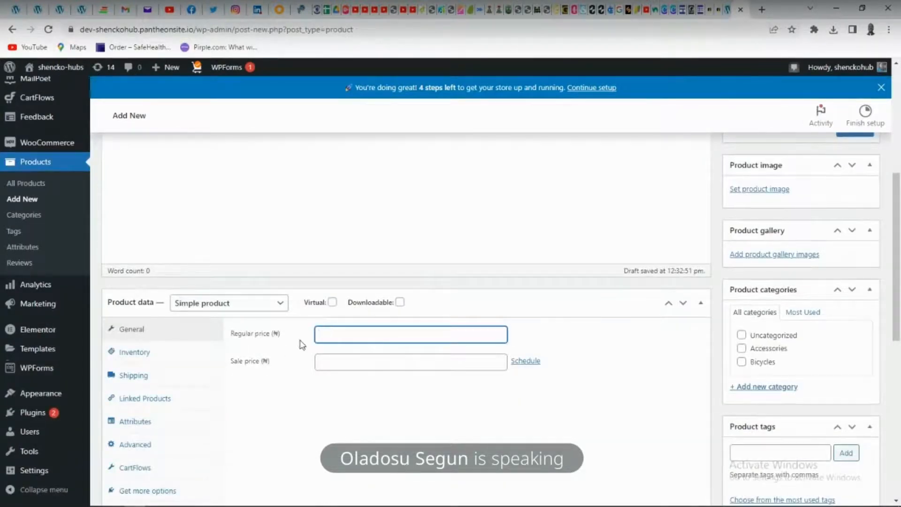
type("1500")
left_click(339, 363)
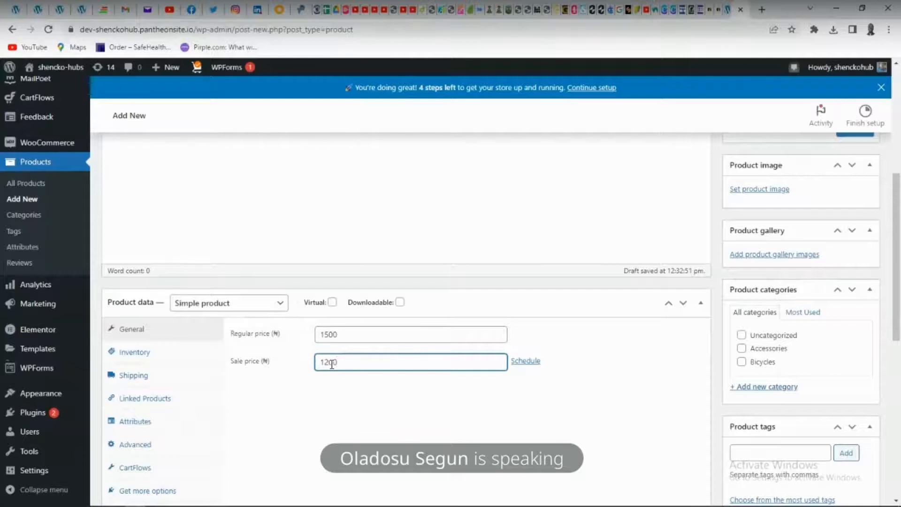
scroll(300, 399, "up", 1)
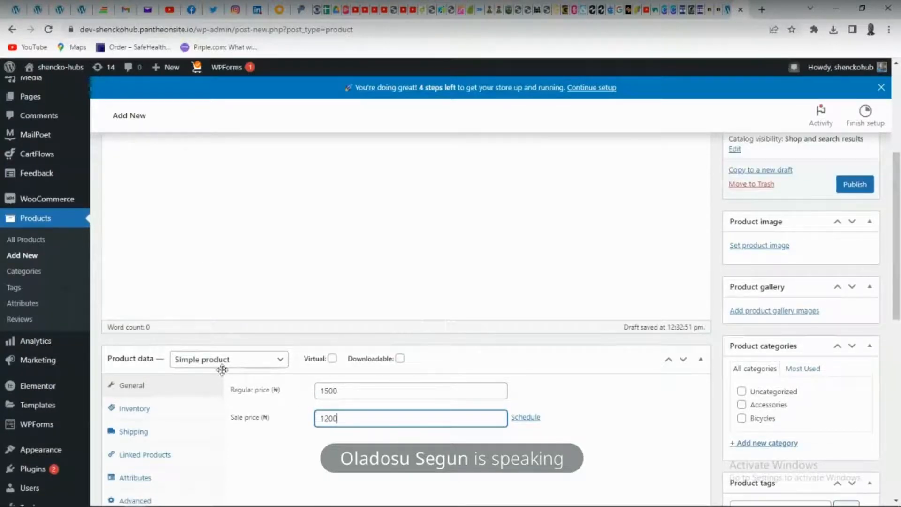
left_click(263, 359)
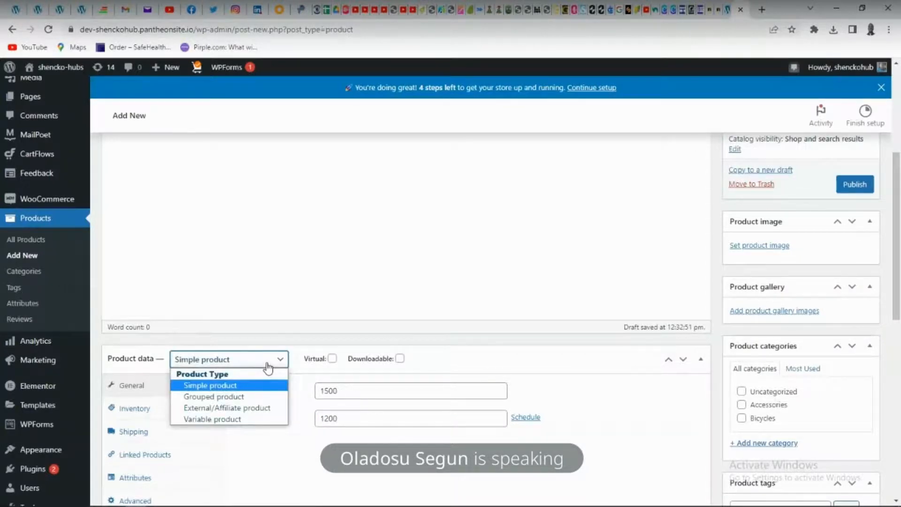
Enter the product description "Here is something to make your baby look good"
scroll(266, 371, "up", 5)
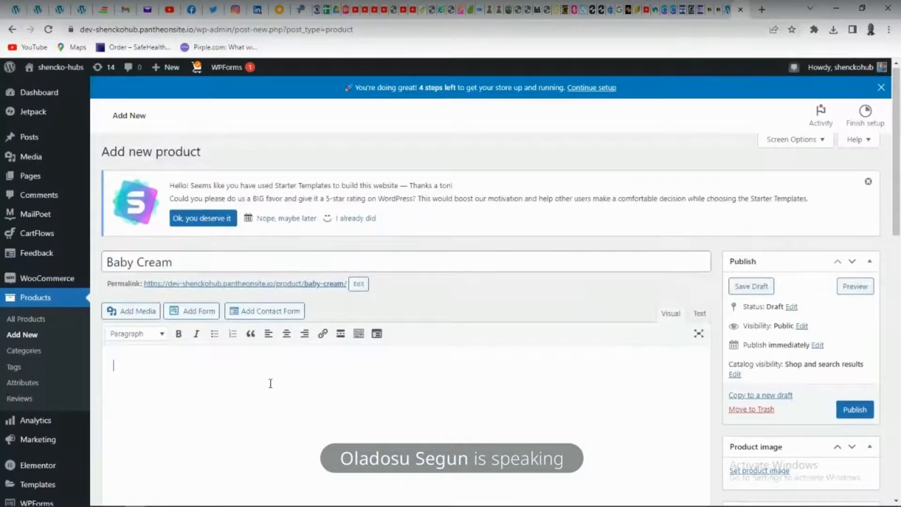
scroll(270, 384, "down", 1)
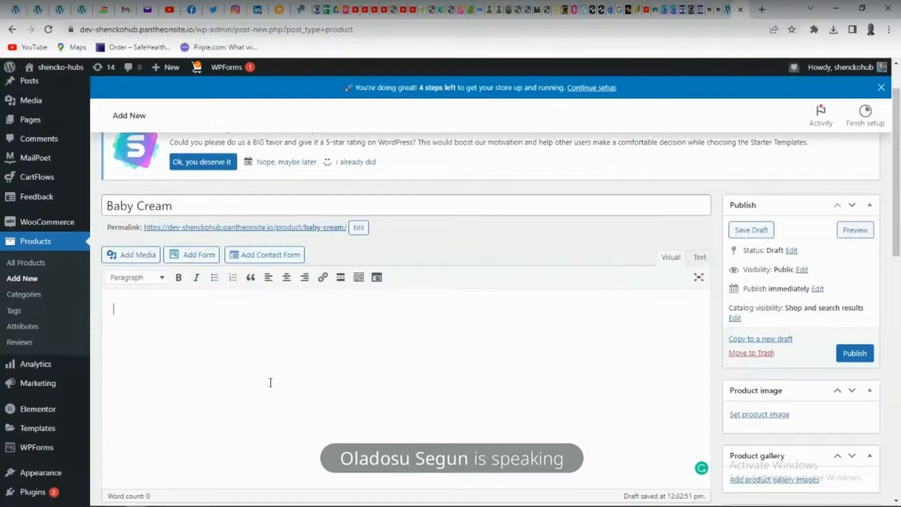
type("re is something to")
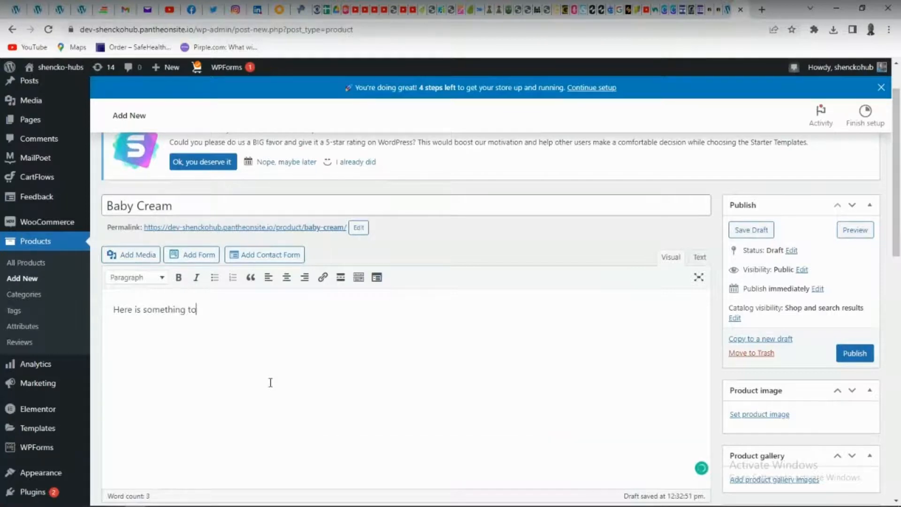
type(" make you")
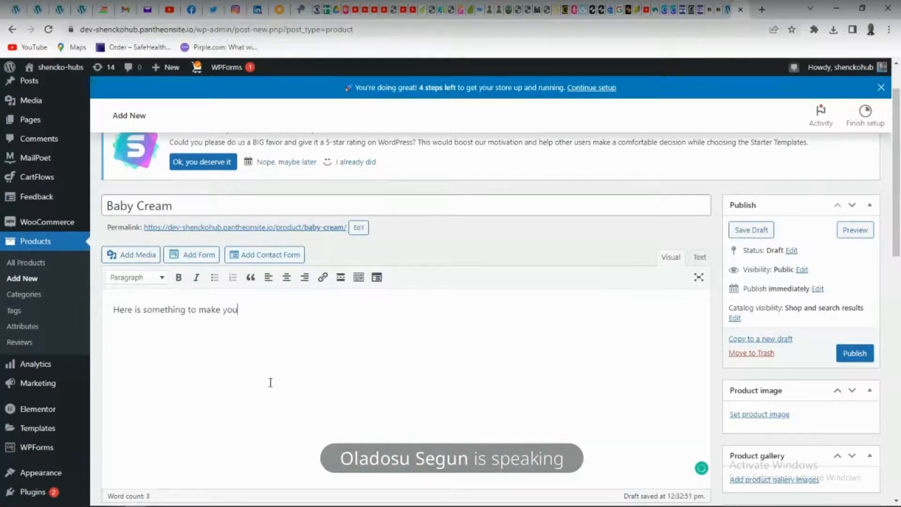
type("r baby")
type("ood")
Open the media dialog from the product description and bring up the media library for choosing the product image
left_click(139, 255)
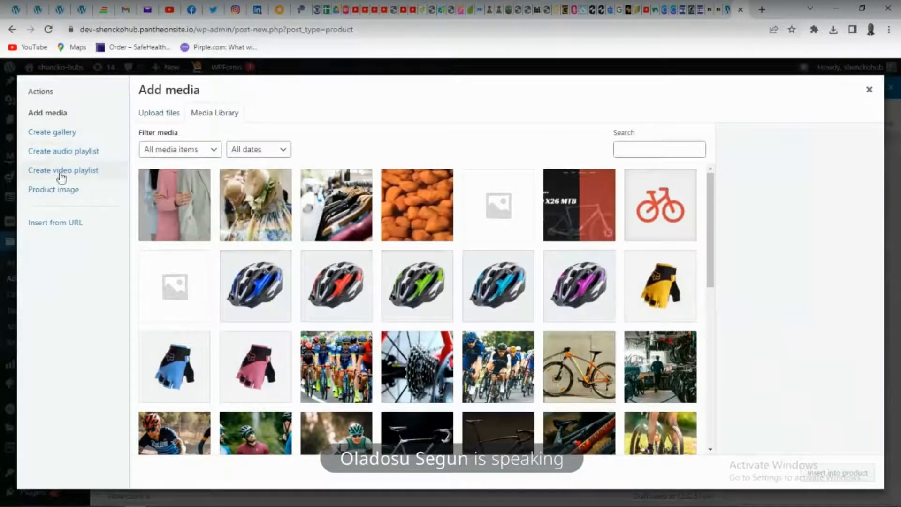
left_click(55, 193)
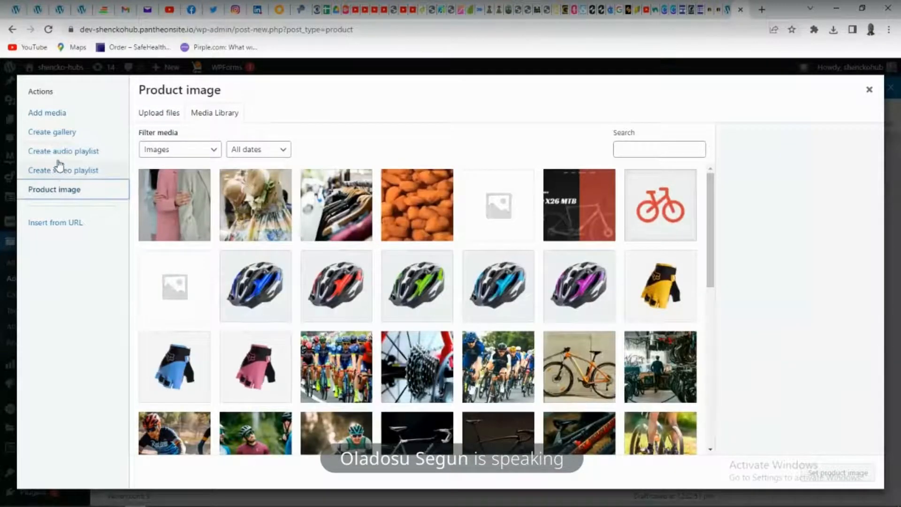
left_click(47, 113)
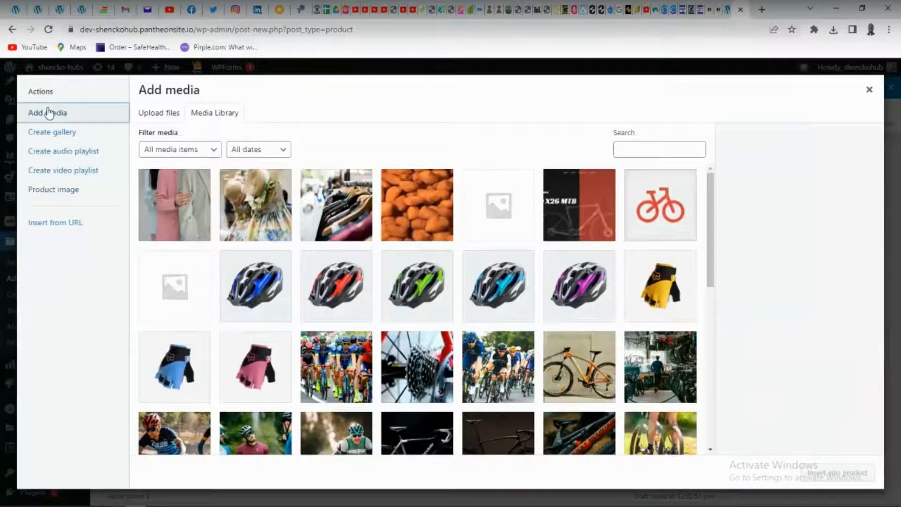
left_click(174, 117)
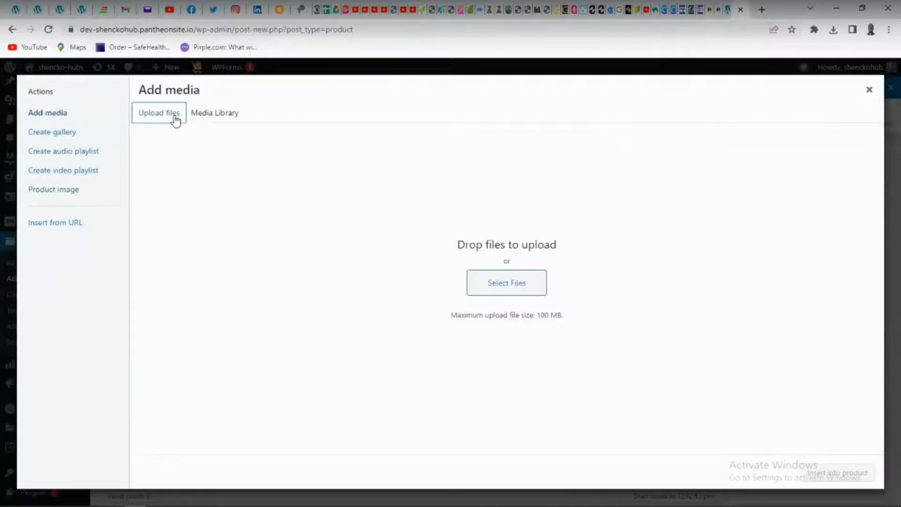
left_click(64, 196)
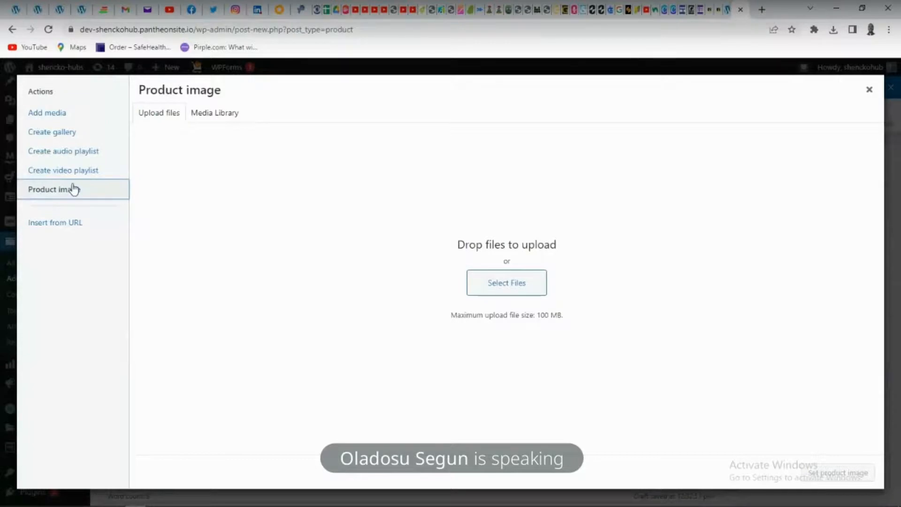
left_click(224, 114)
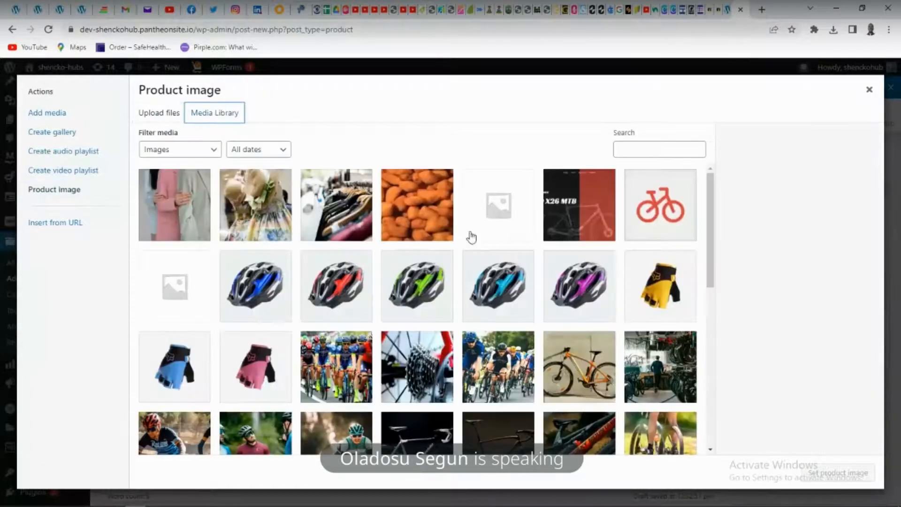
Set specification-1.jpg, the photo of a cyclist with a red bicycle, as the product image, leaving its caption and description empty
scroll(581, 305, "down", 5)
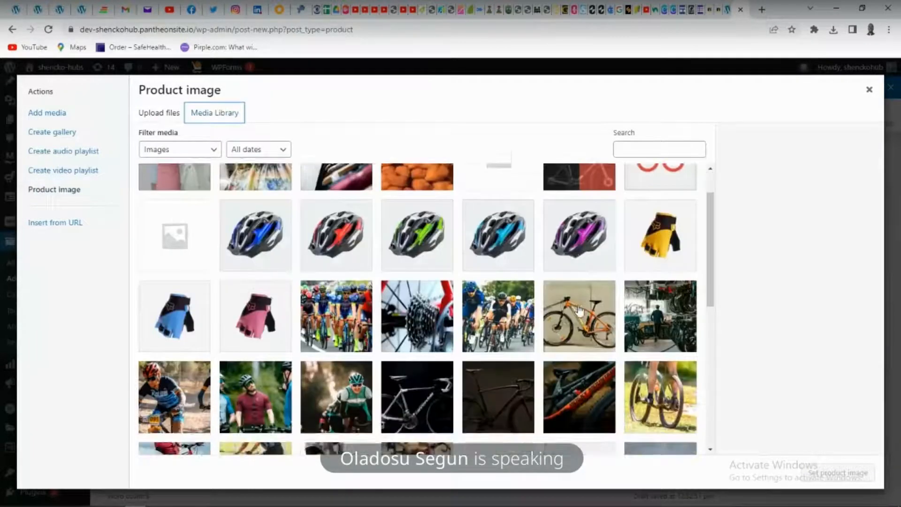
scroll(581, 310, "down", 2)
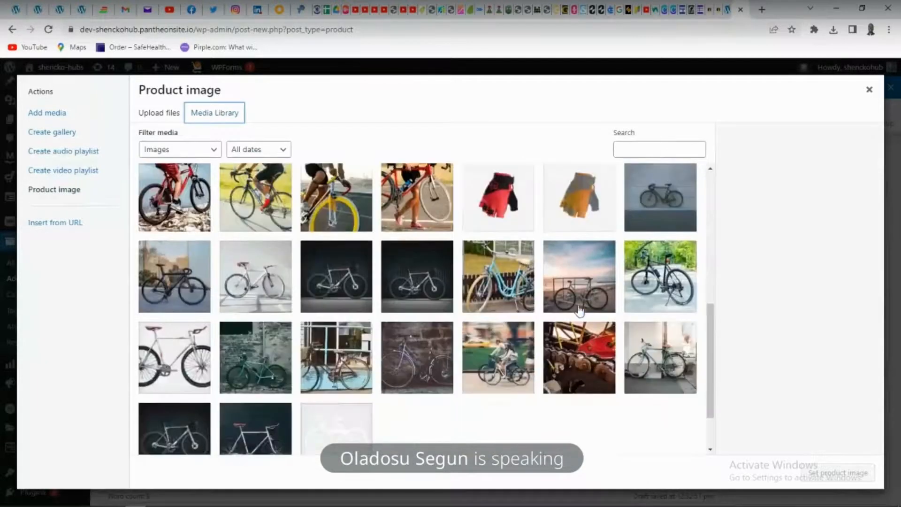
scroll(480, 344, "up", 3)
left_click(417, 352)
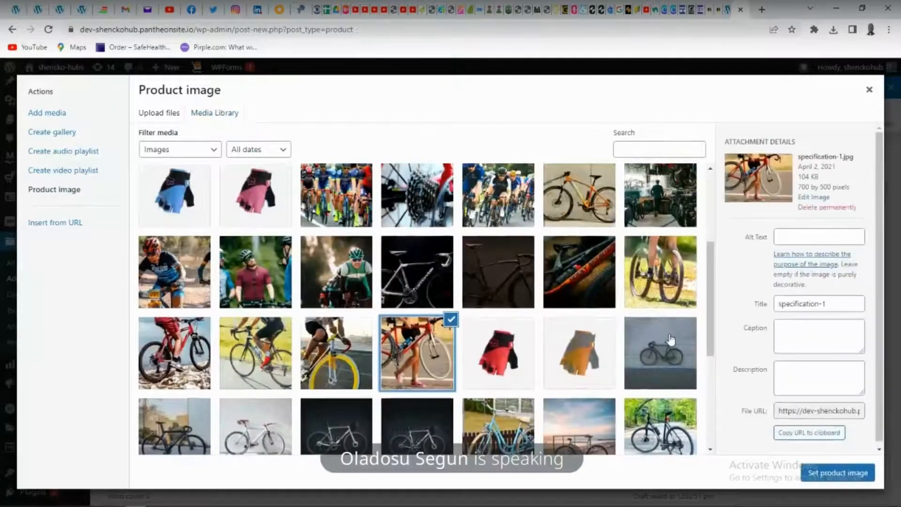
left_click(783, 327)
left_click(781, 374)
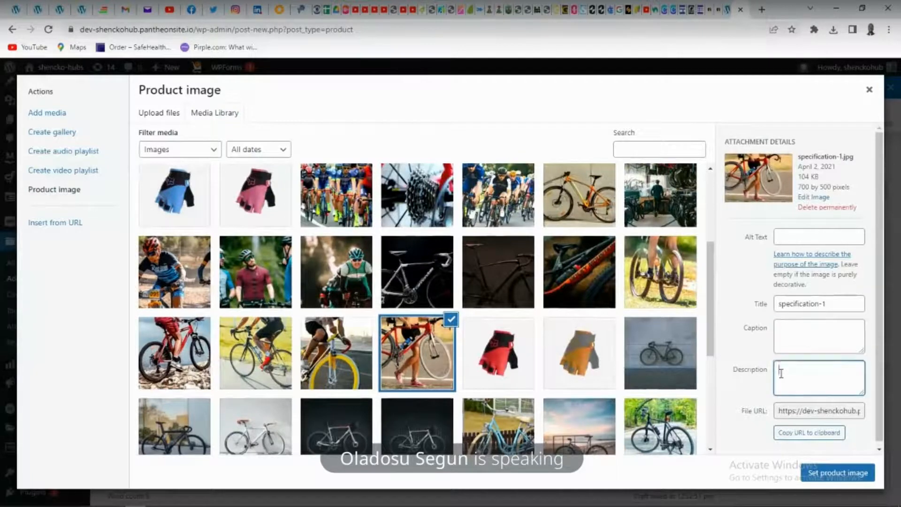
scroll(818, 411, "down", 1)
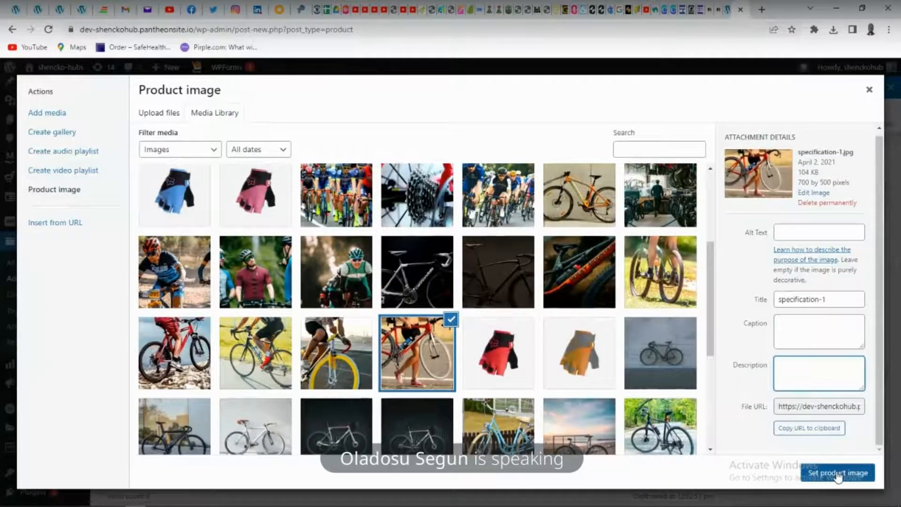
left_click(838, 474)
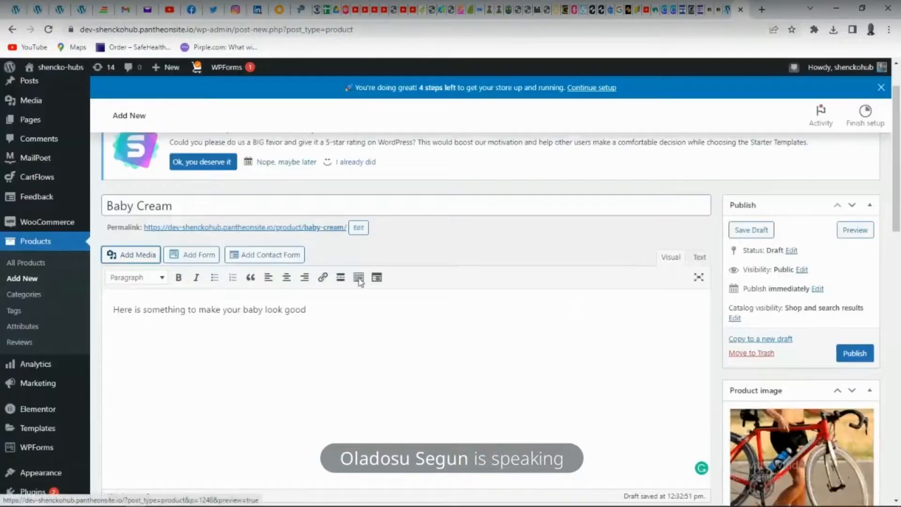
Review the Baby Cream product form from the title down to the short description, categories and tags
scroll(456, 292, "down", 3)
scroll(458, 291, "up", 3)
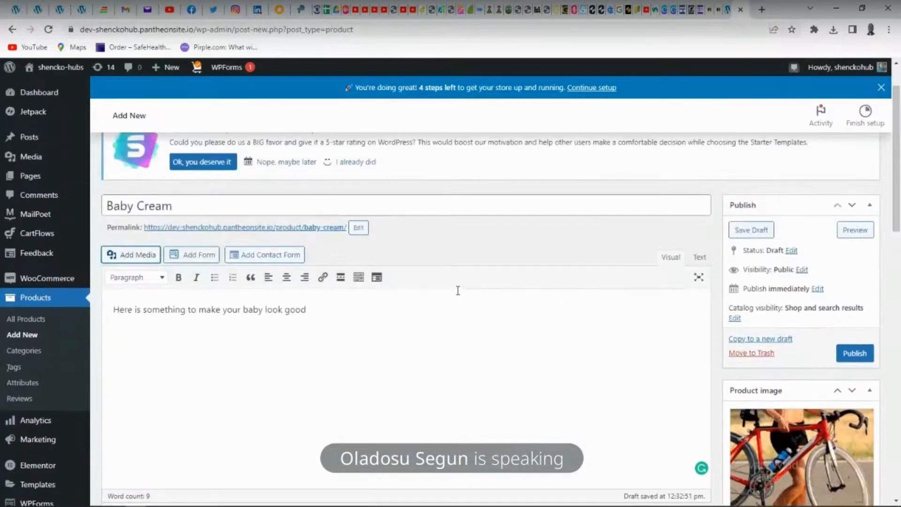
scroll(459, 291, "up", 2)
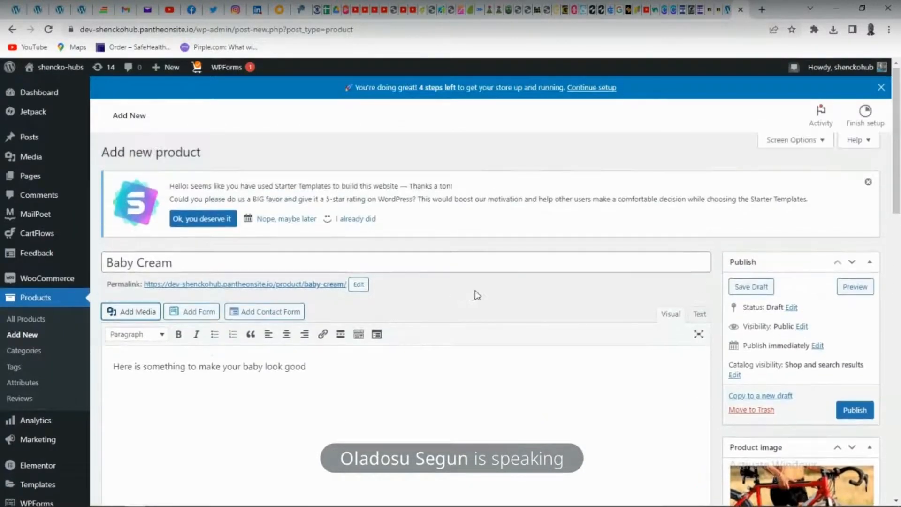
scroll(476, 291, "down", 4)
scroll(476, 291, "down", 8)
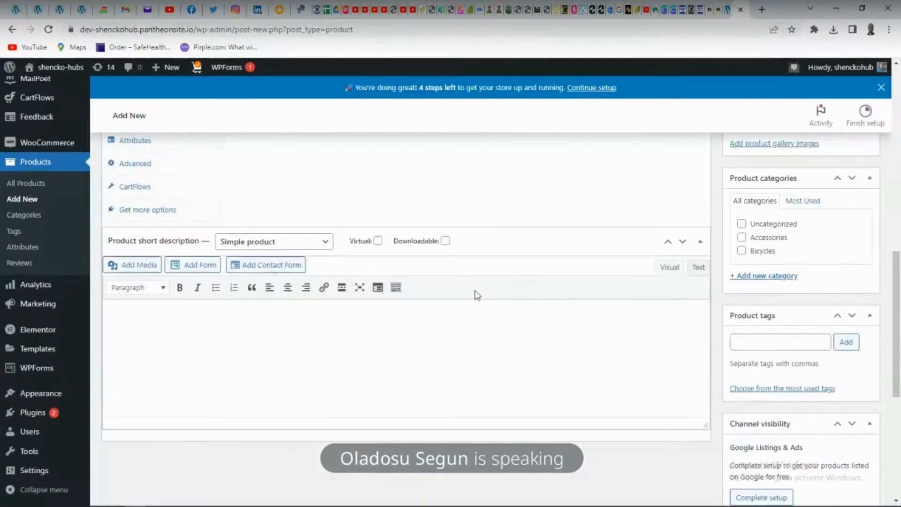
Create a product category named Kids and assign it to the Baby Cream product
scroll(477, 295, "up", 2)
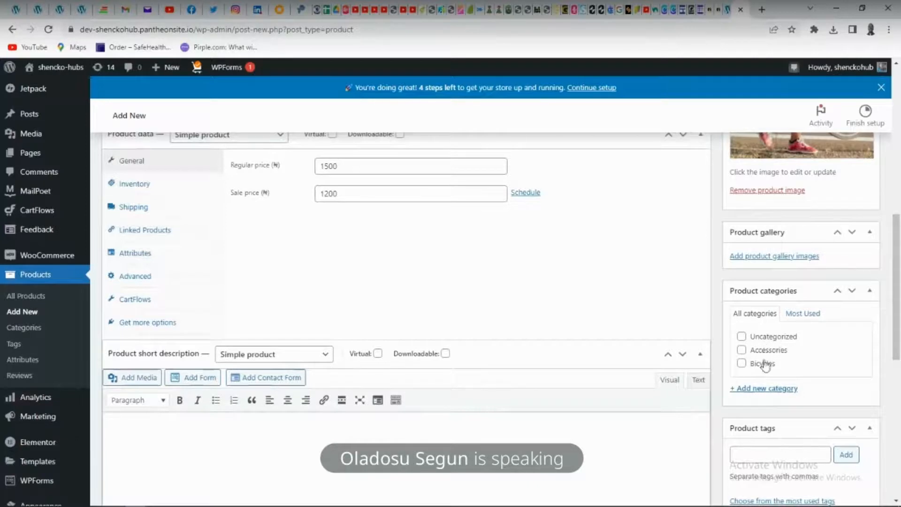
left_click(754, 390)
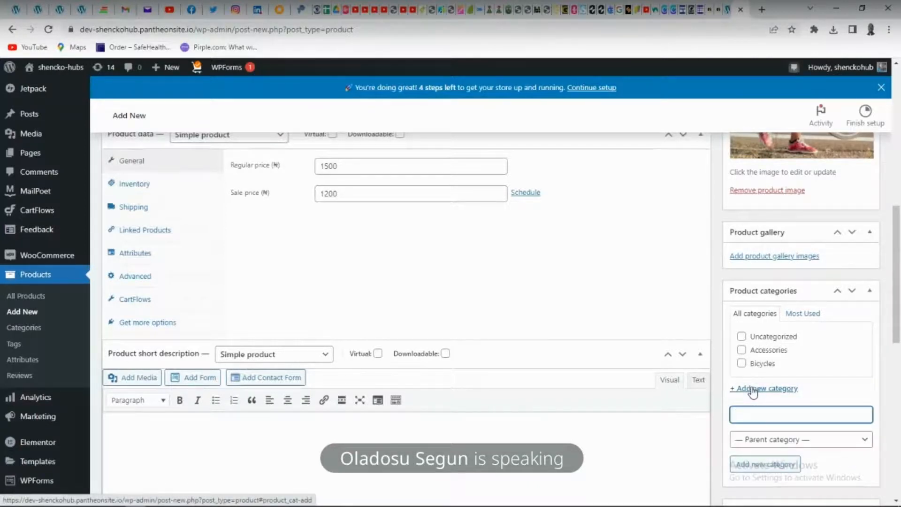
type("Kids")
scroll(753, 392, "down", 2)
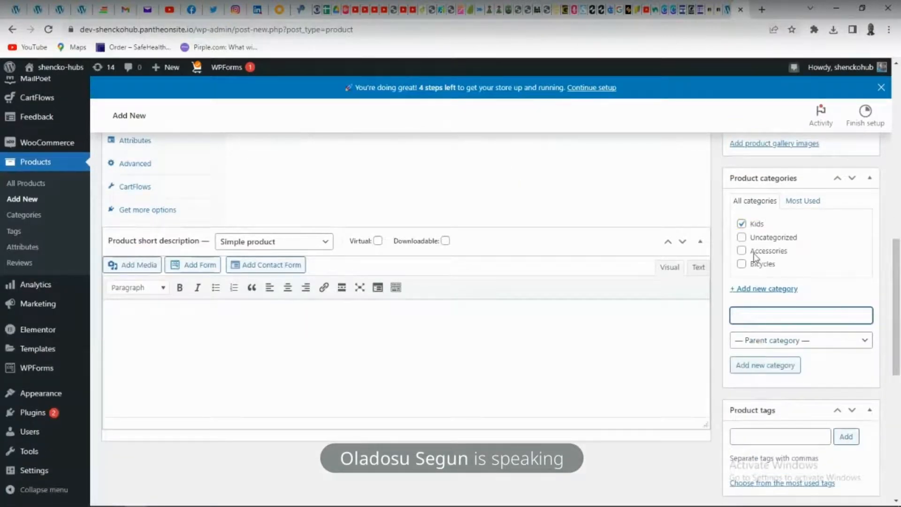
Check the remaining settings of the Baby Cream product form and publish the product
scroll(784, 324, "down", 2)
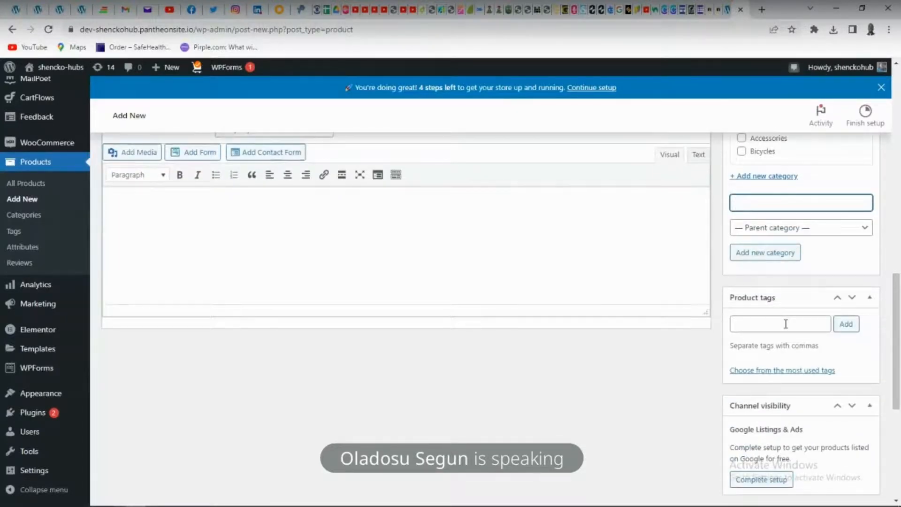
scroll(785, 324, "down", 5)
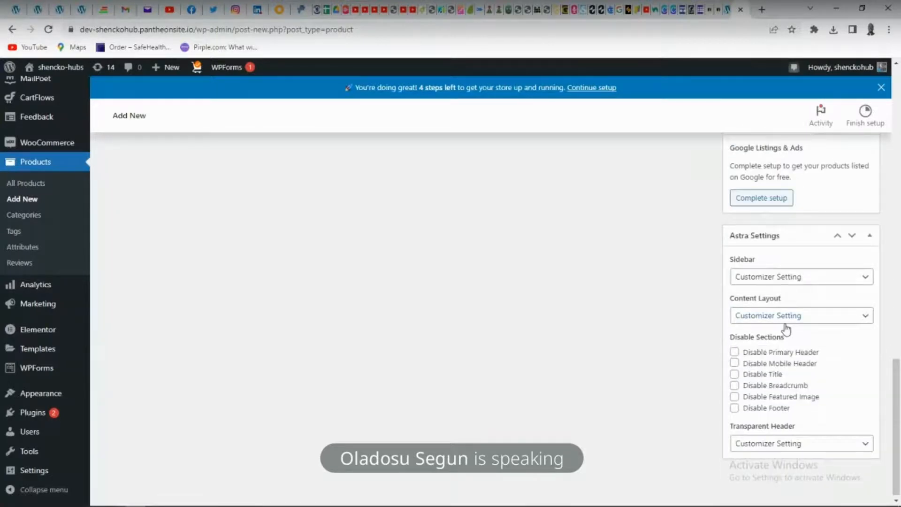
scroll(787, 329, "up", 10)
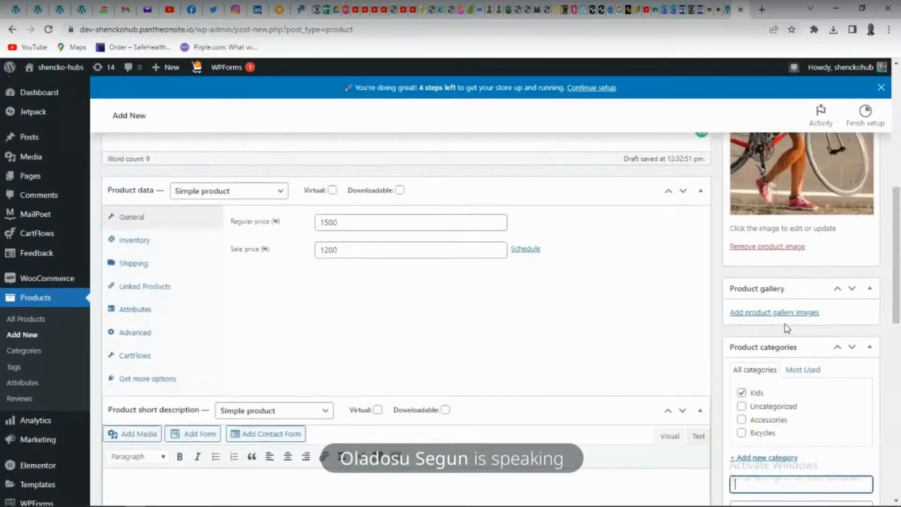
scroll(787, 329, "up", 4)
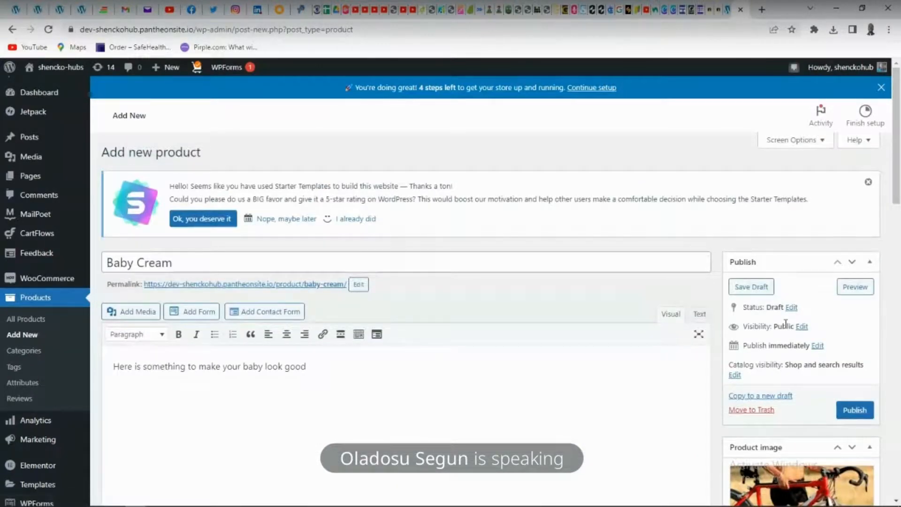
left_click(852, 410)
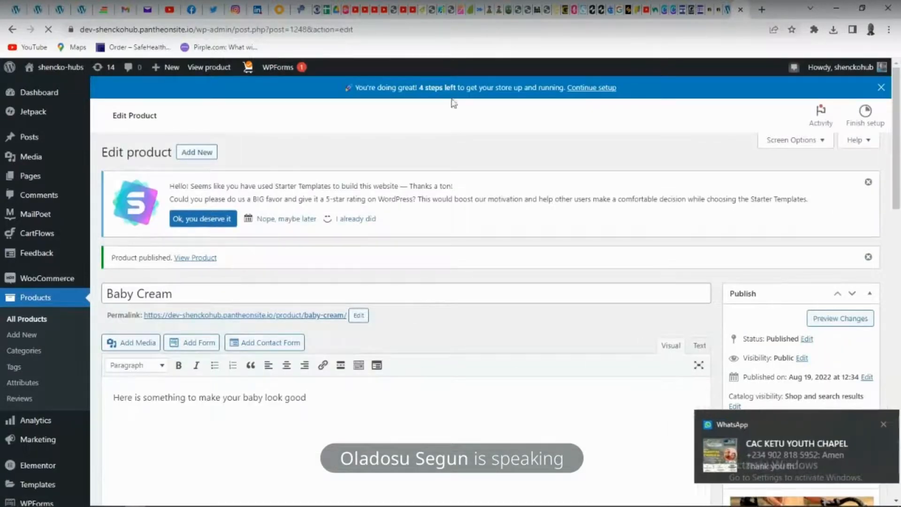
Switch to the live storefront and open its Shop page to check the product listing
left_click(728, 14)
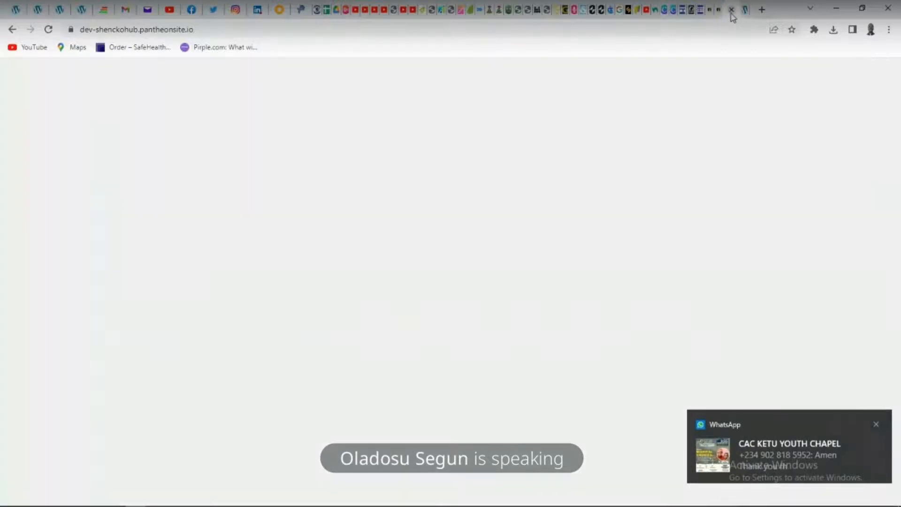
scroll(417, 110, "down", 1)
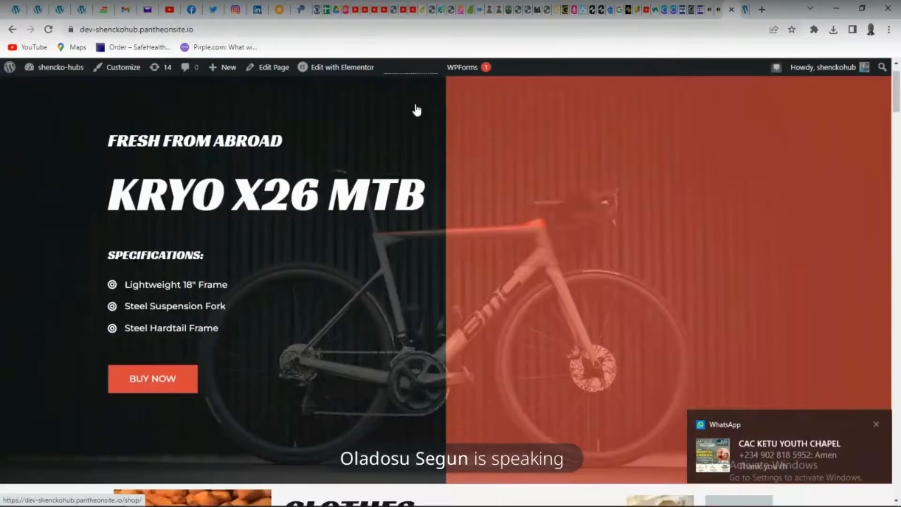
scroll(416, 109, "down", 3)
scroll(415, 107, "up", 4)
left_click(404, 97)
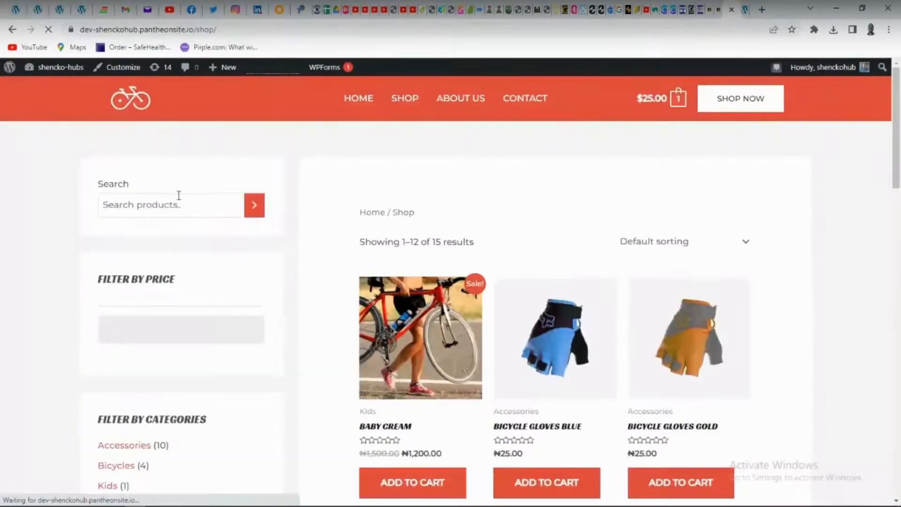
Search the shop's products for "bab" to bring up the Baby Cream product page
left_click(162, 209)
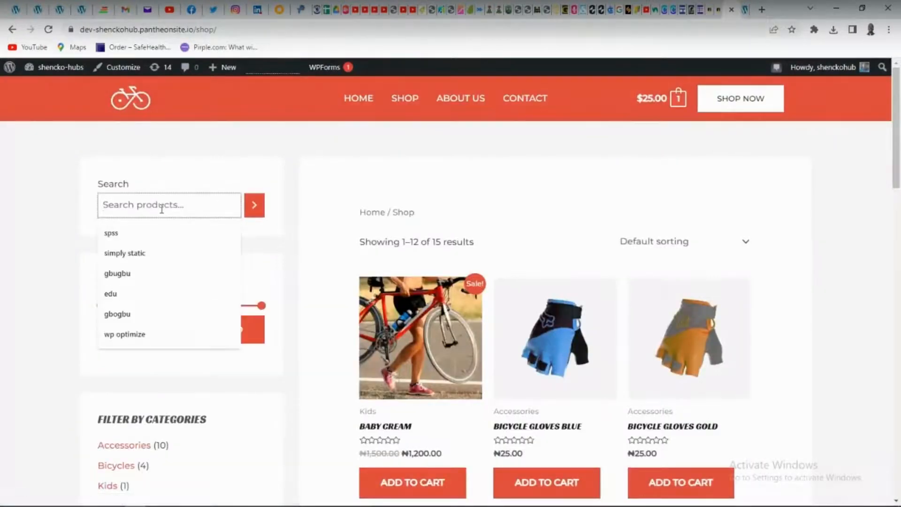
type("b")
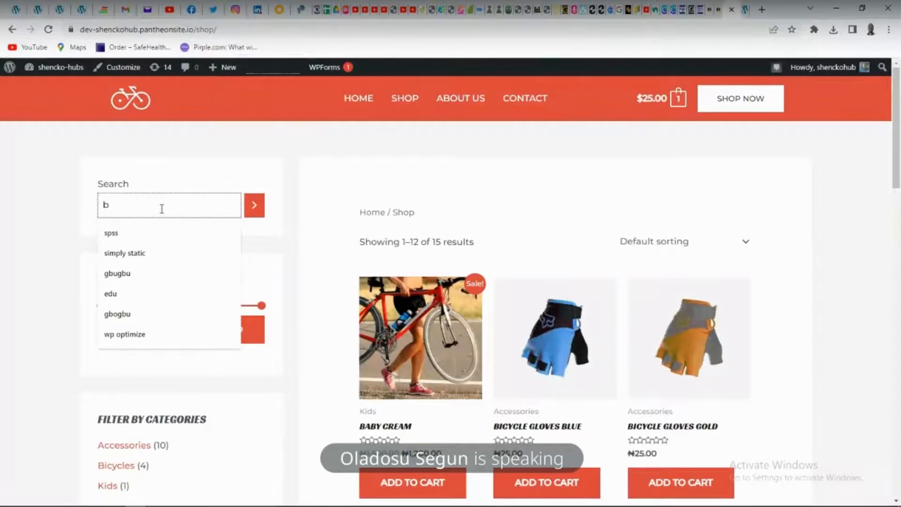
type("aby")
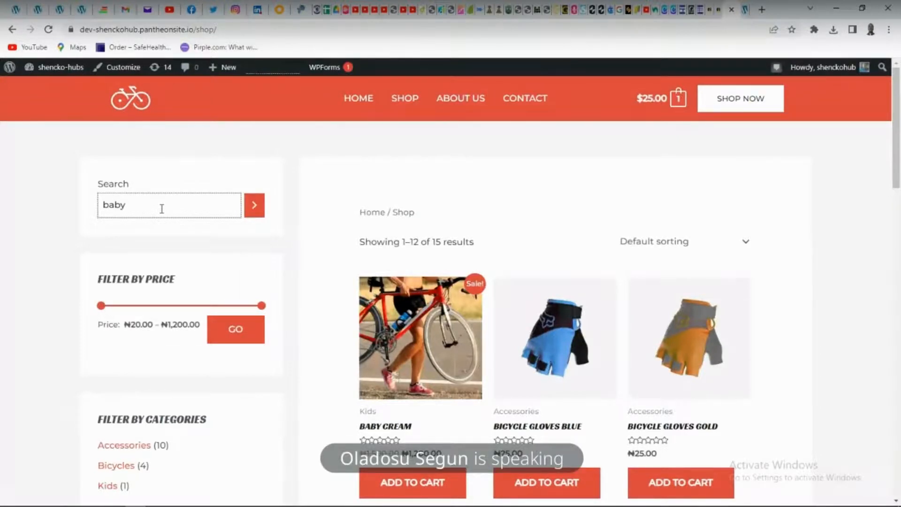
key("Return")
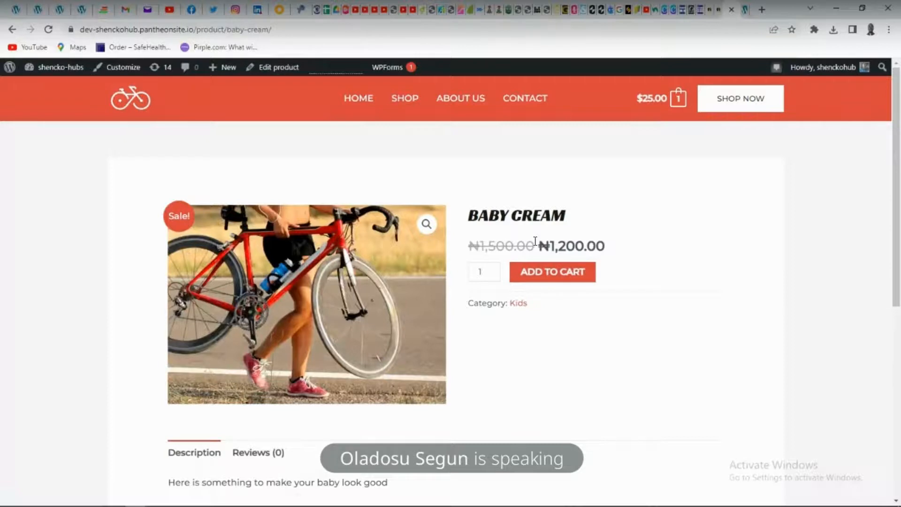
Load the list of all products in the store admin and revisit the storefront home page
left_click(743, 9)
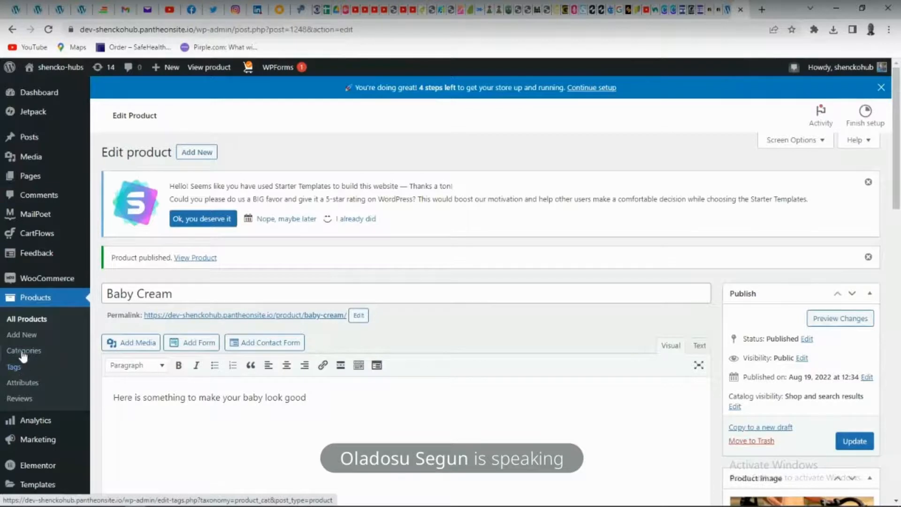
left_click(37, 324)
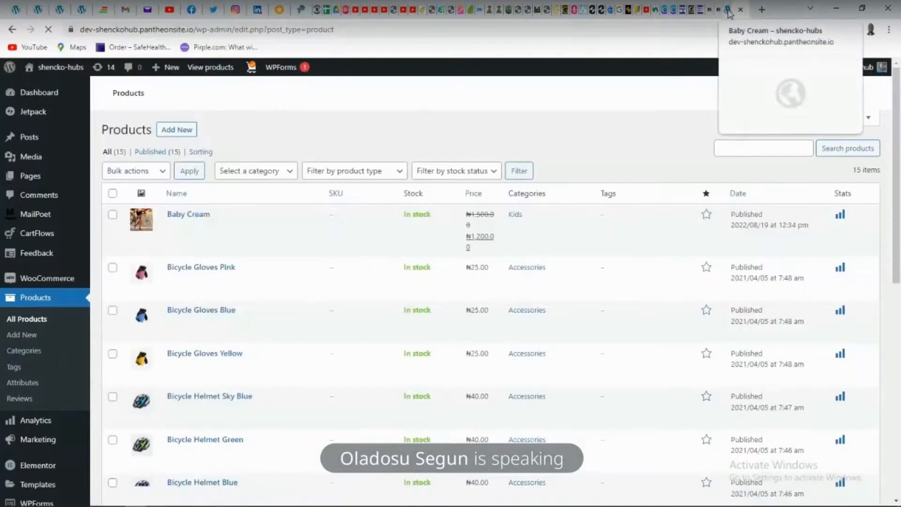
left_click(729, 13)
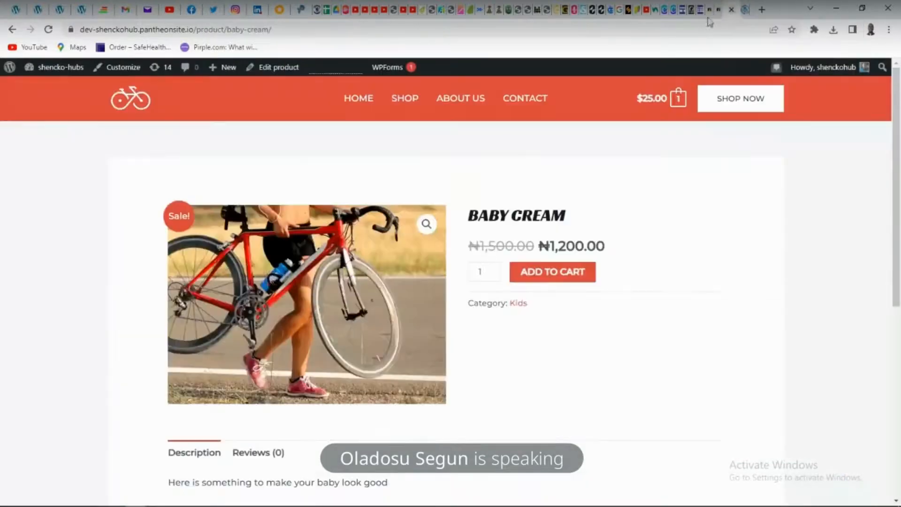
left_click(374, 101)
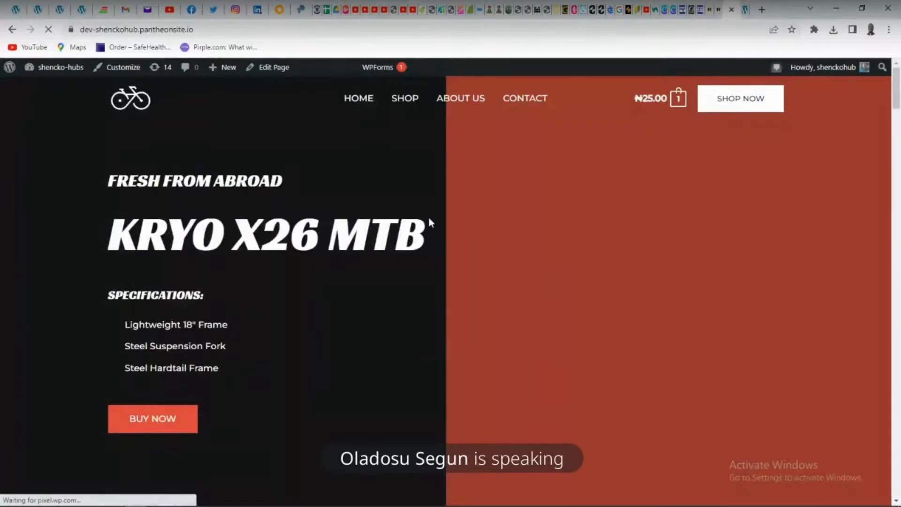
scroll(427, 220, "down", 10)
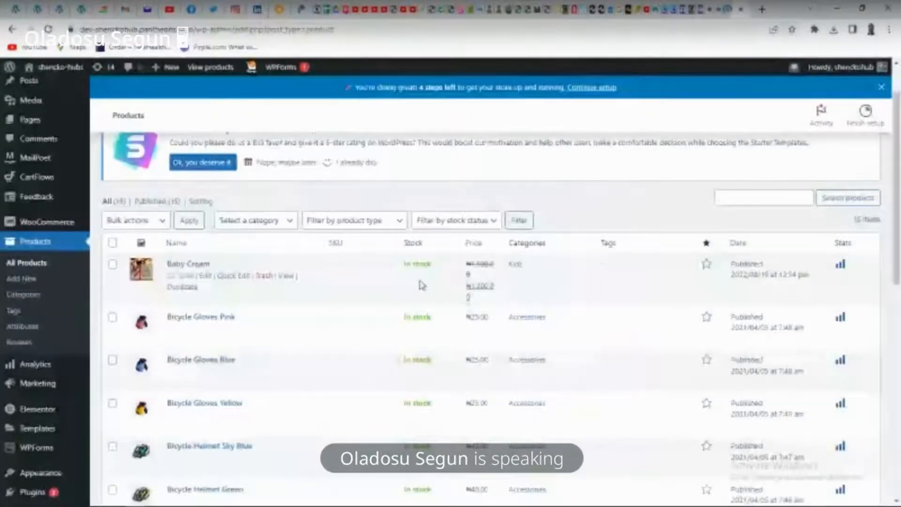
Mark Baby Cream, the pink, blue and yellow Bicycle Gloves and Bicycle Helmet Sky Blue as featured, and apply the list
left_click(708, 267)
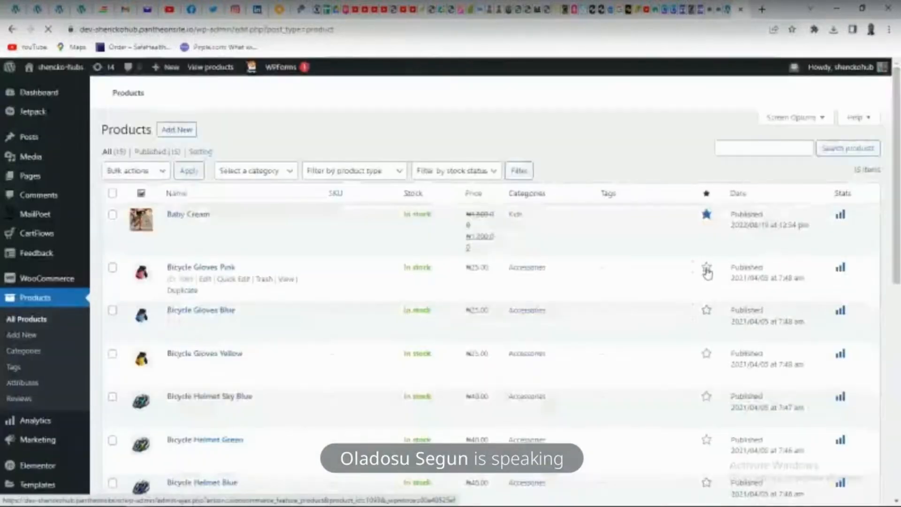
left_click(706, 314)
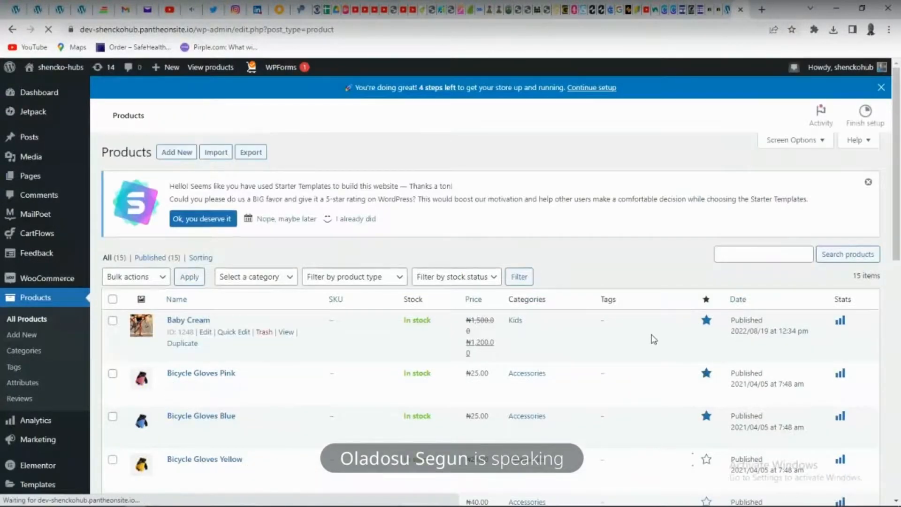
scroll(652, 338, "down", 3)
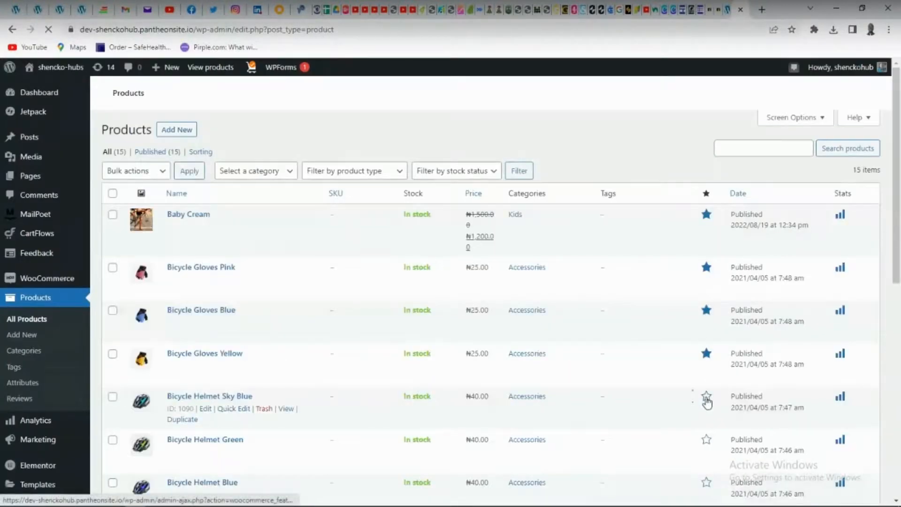
left_click(705, 398)
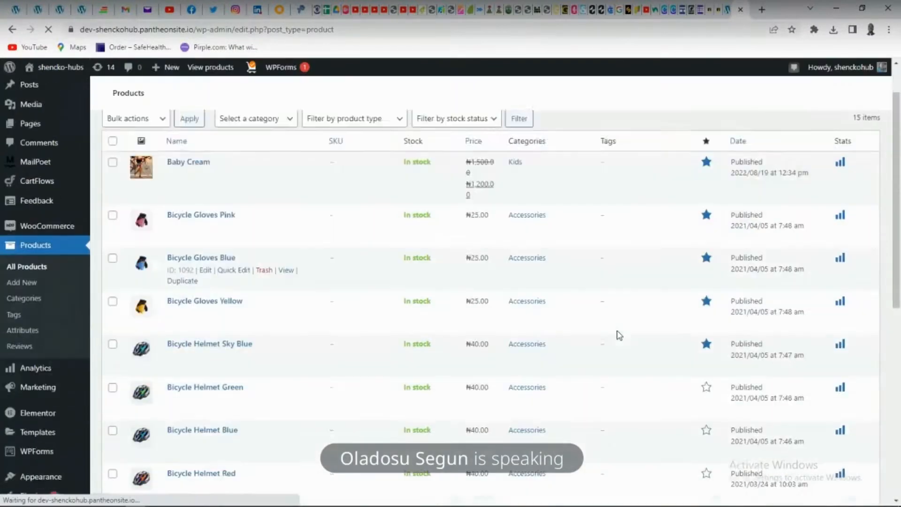
scroll(617, 334, "down", 9)
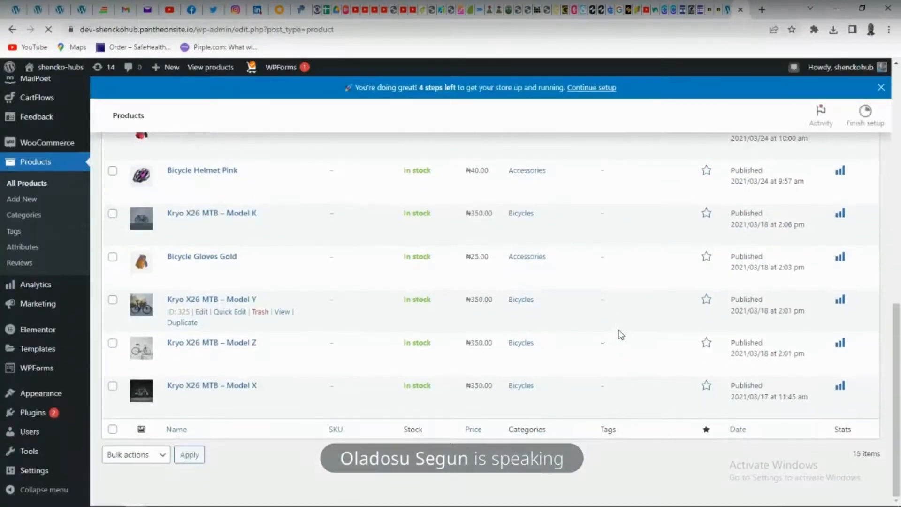
left_click(190, 455)
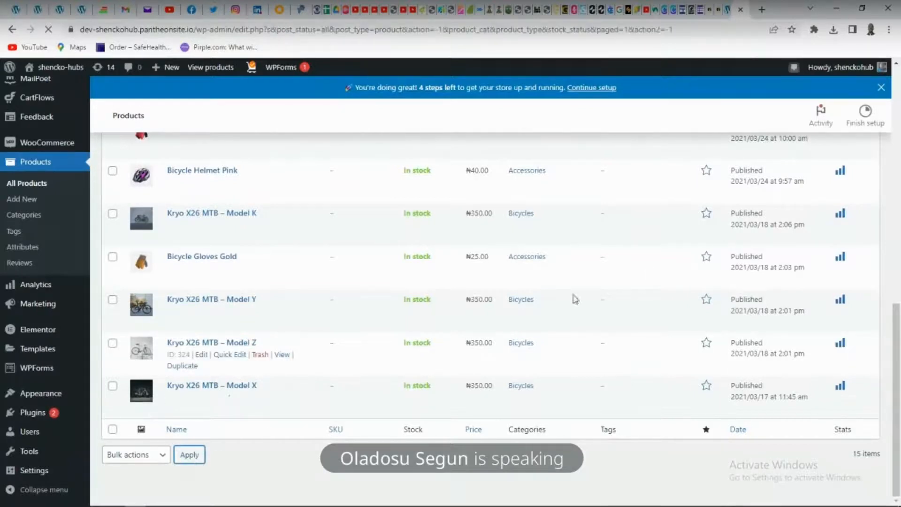
Examine the storefront home page from the hero banner to the New Products section for the featured products
scroll(654, 272, "up", 10)
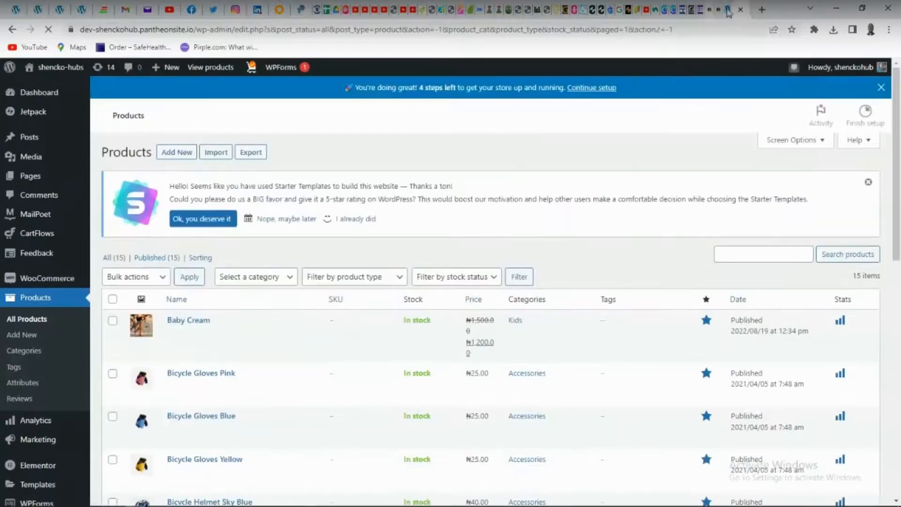
left_click(722, 10)
scroll(347, 329, "down", 3)
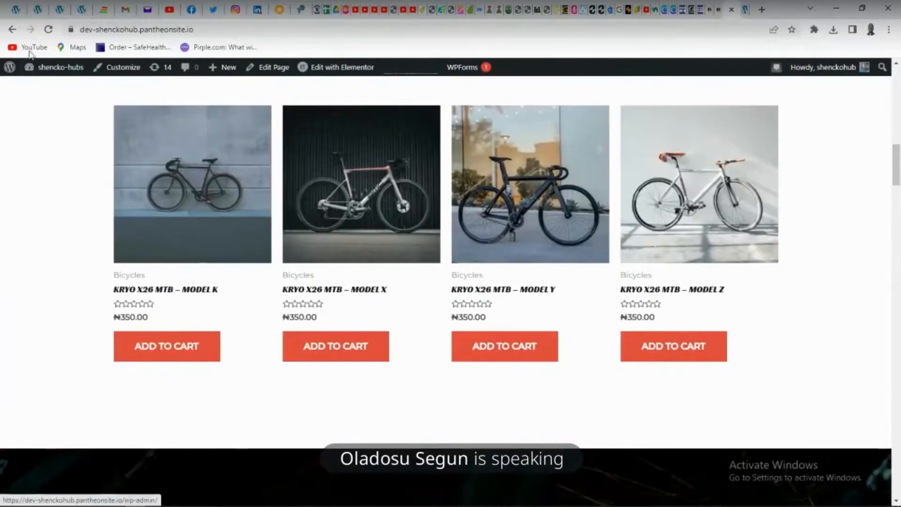
left_click(361, 266)
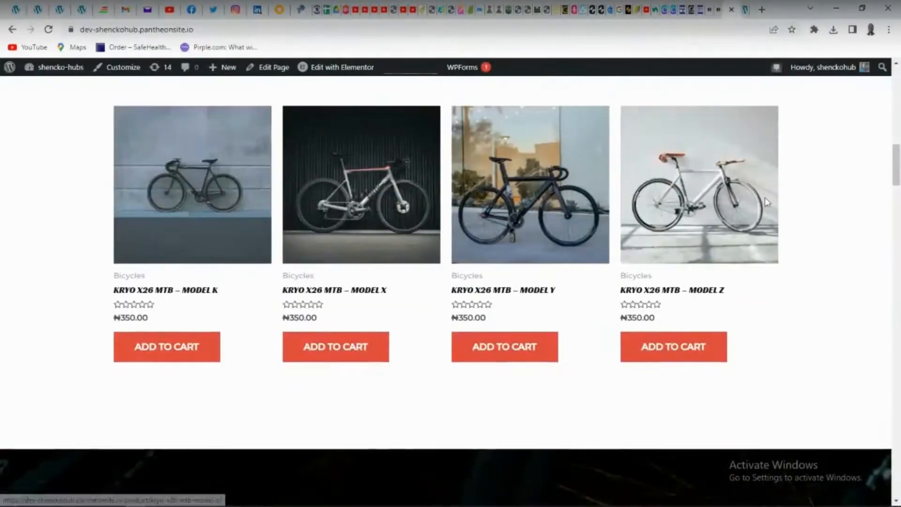
scroll(59, 244, "up", 4)
scroll(66, 242, "up", 6)
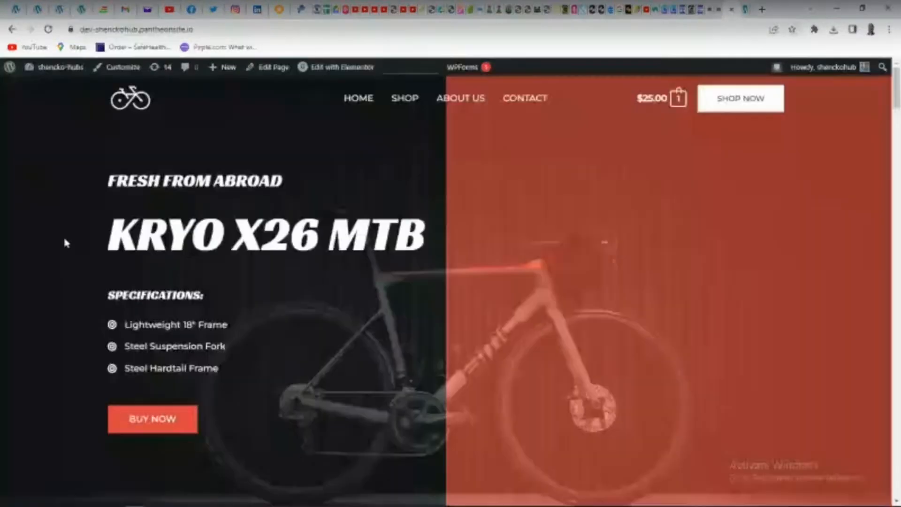
scroll(66, 242, "down", 15)
scroll(67, 245, "up", 8)
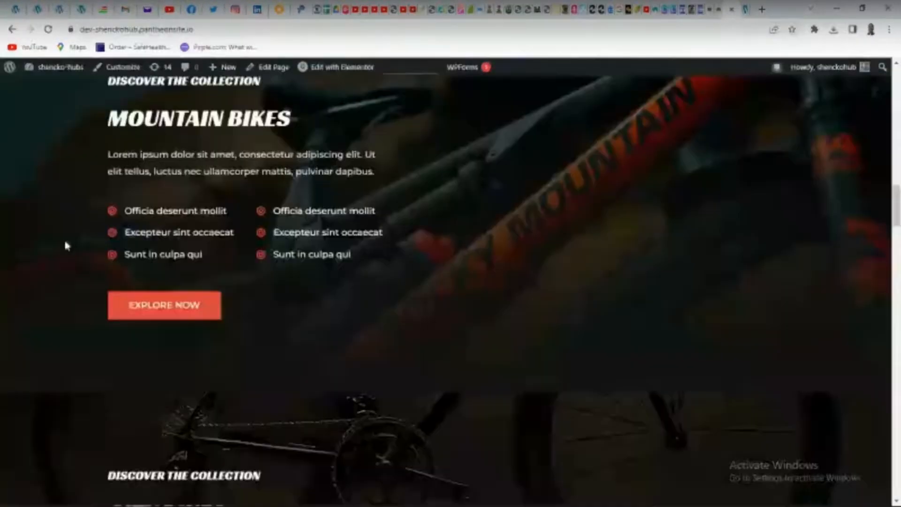
scroll(67, 246, "down", 3)
scroll(67, 245, "down", 5)
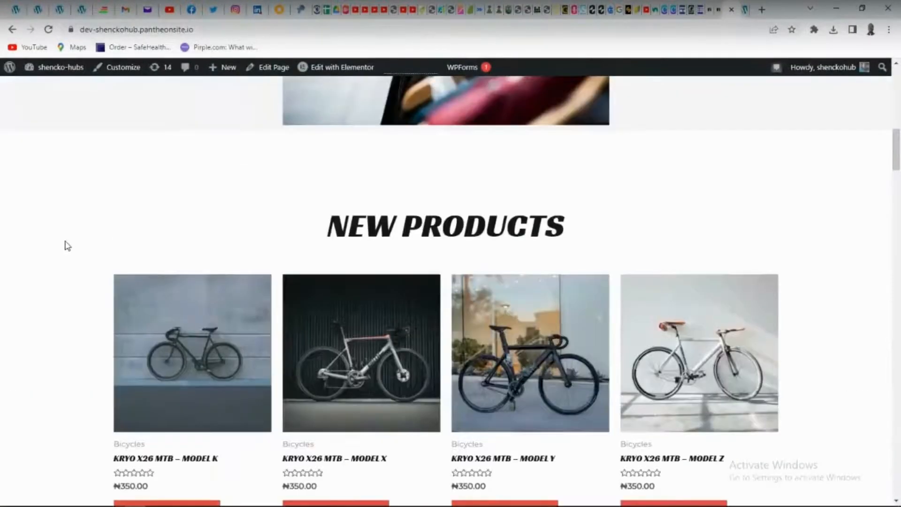
scroll(94, 228, "up", 2)
scroll(99, 229, "down", 4)
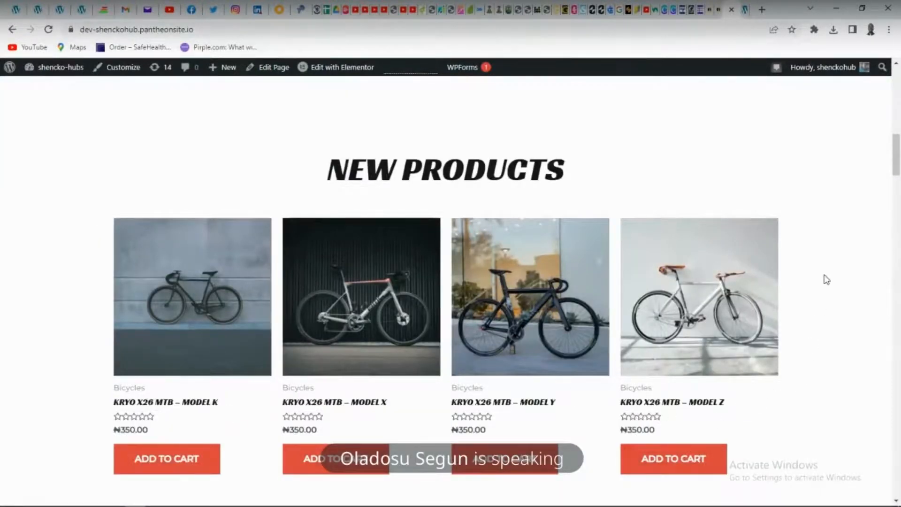
scroll(453, 365, "up", 7)
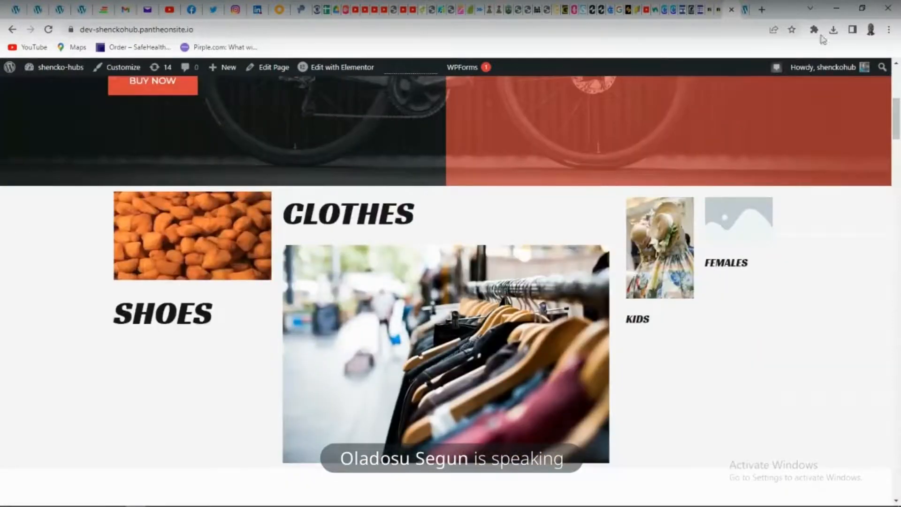
Review the store admin's product list to check which products are marked as featured
left_click(745, 9)
scroll(600, 332, "down", 1)
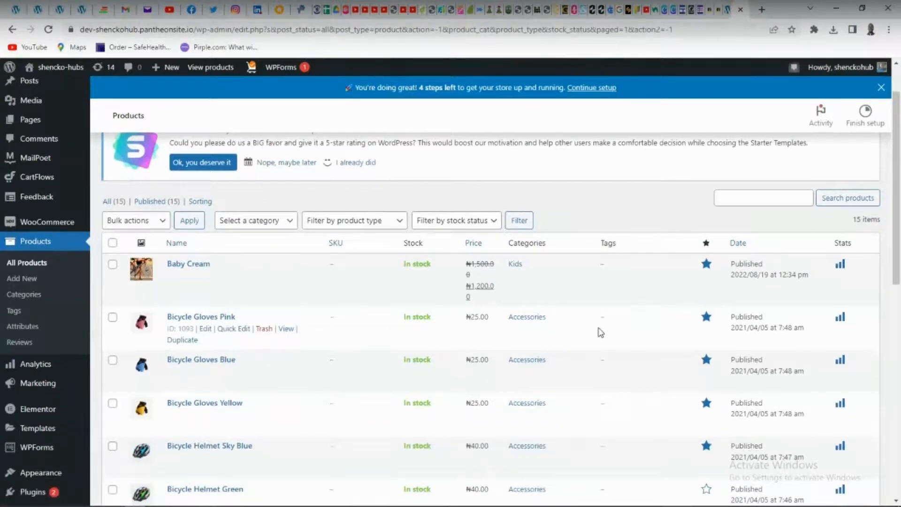
scroll(601, 332, "down", 6)
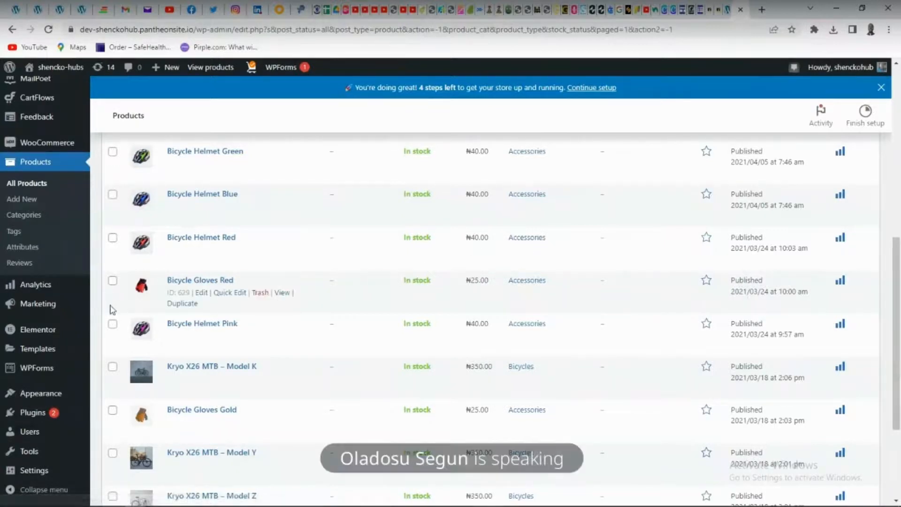
scroll(50, 161, "up", 2)
scroll(50, 161, "up", 2)
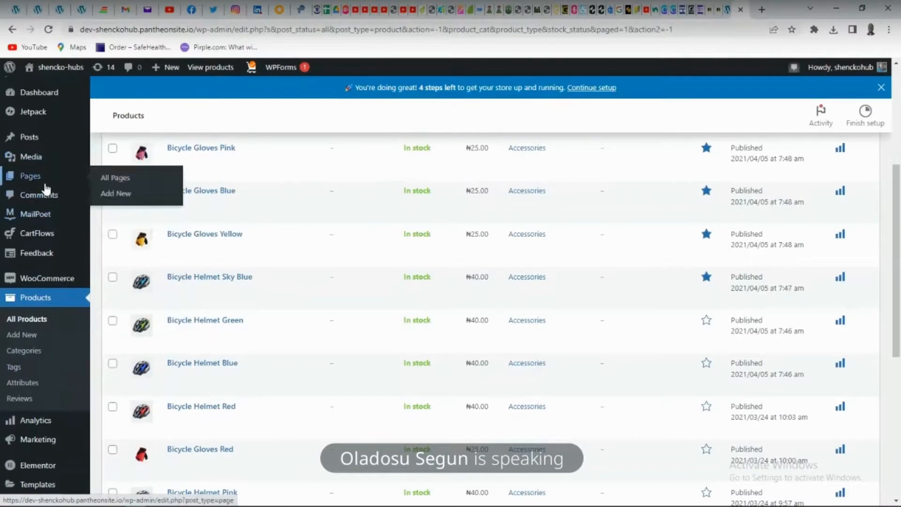
mouse_move(46, 155)
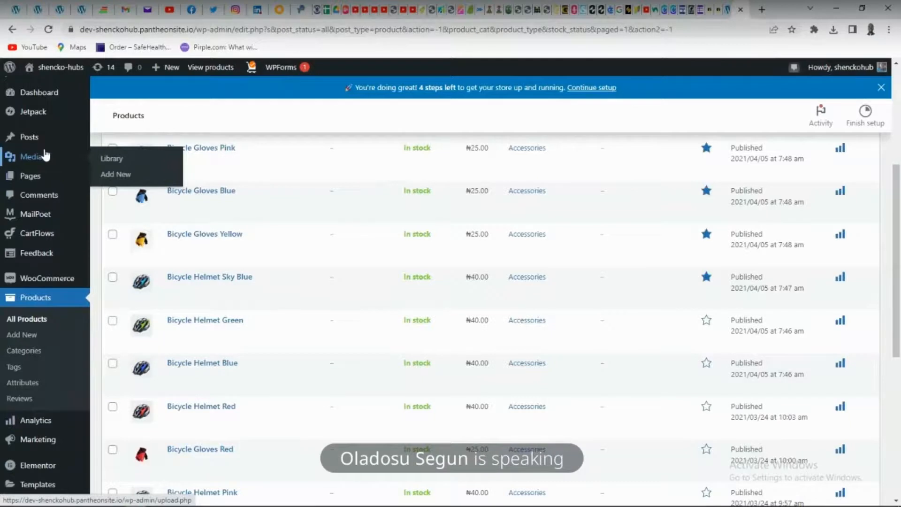
mouse_move(58, 222)
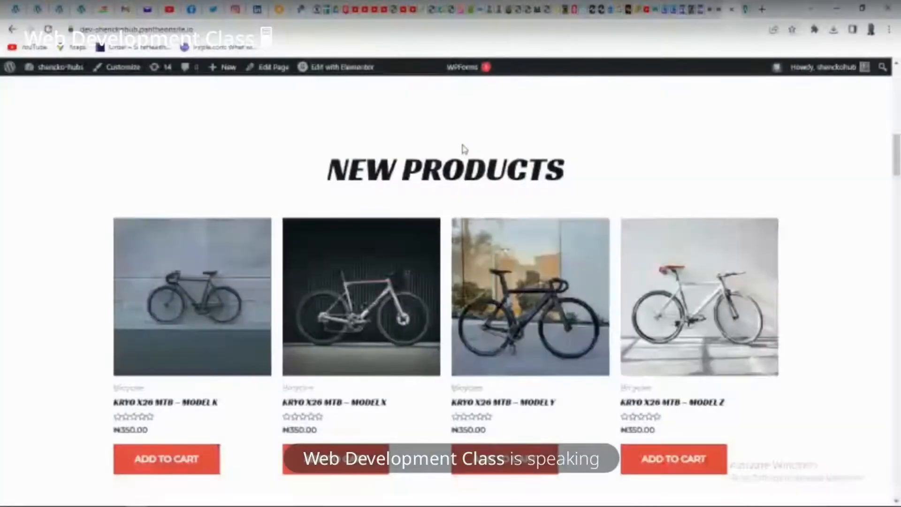
Open the site customizer from the storefront home page and bring up the header's Site Title & Logo settings
scroll(483, 256, "down", 3)
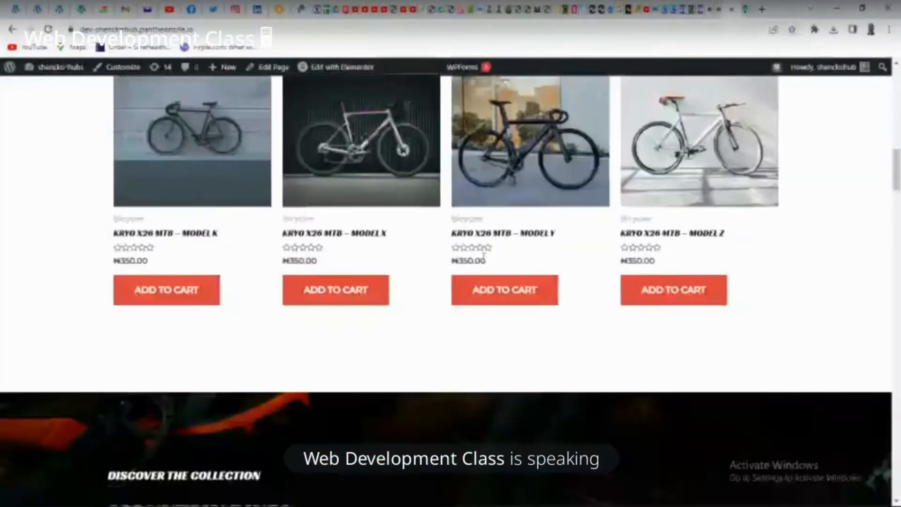
scroll(484, 256, "up", 5)
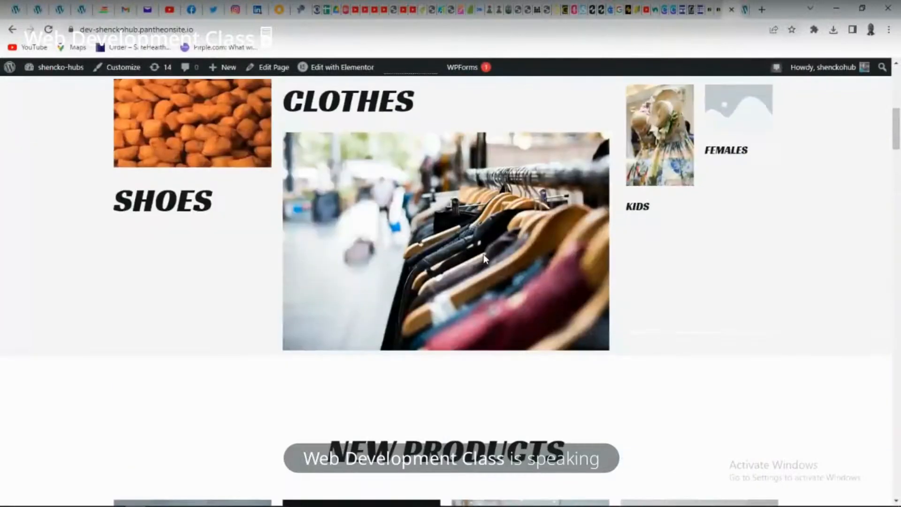
scroll(483, 253, "up", 10)
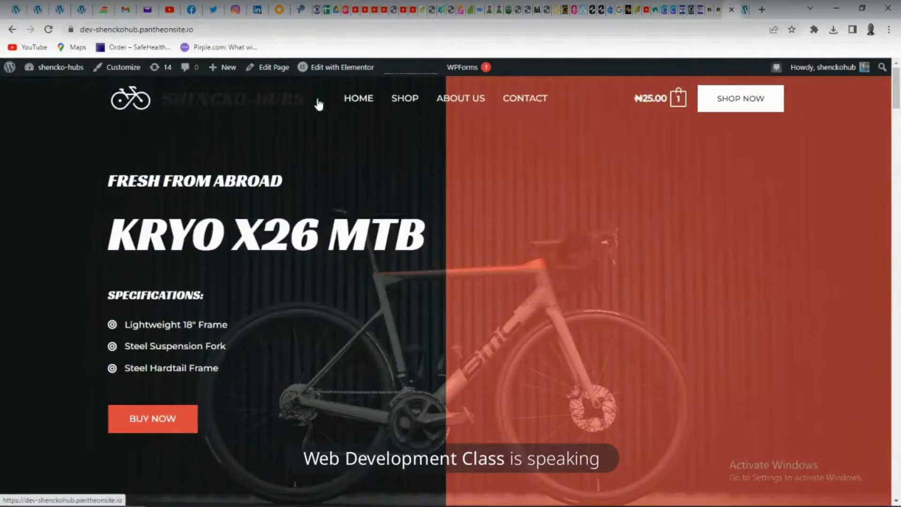
left_click(126, 68)
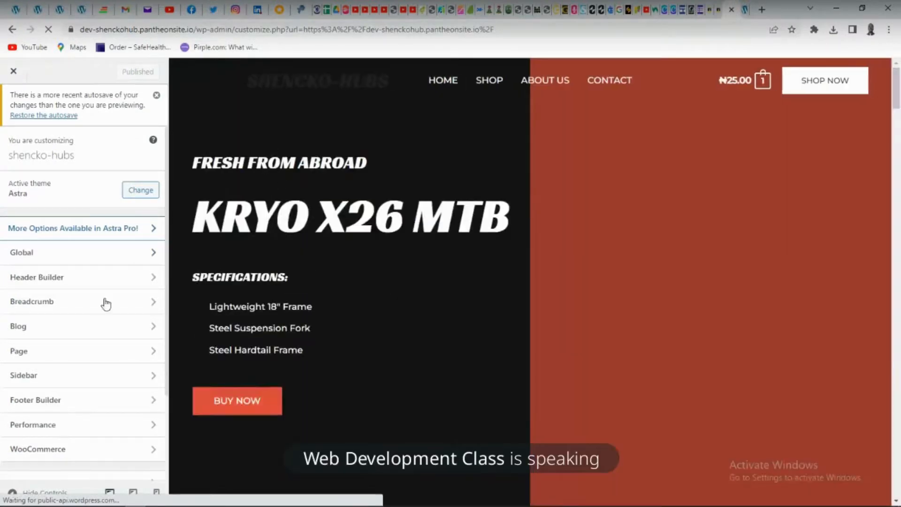
left_click(62, 279)
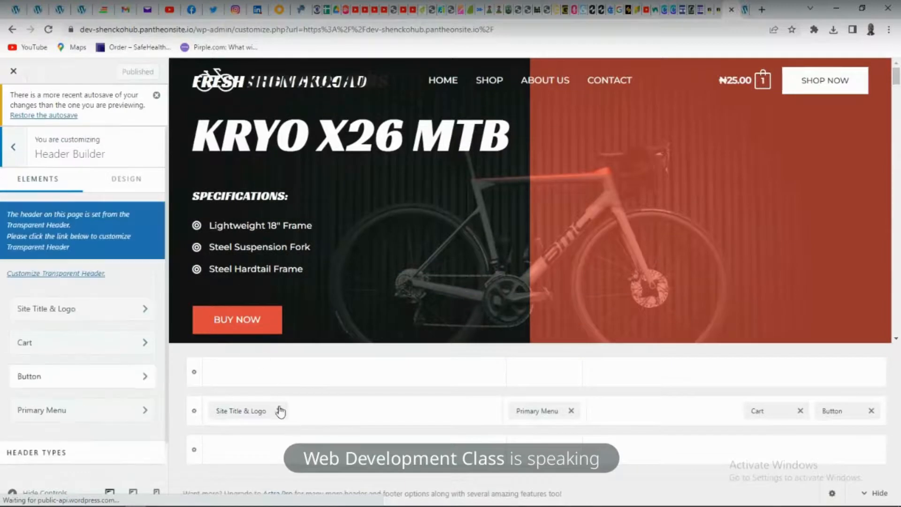
left_click(245, 412)
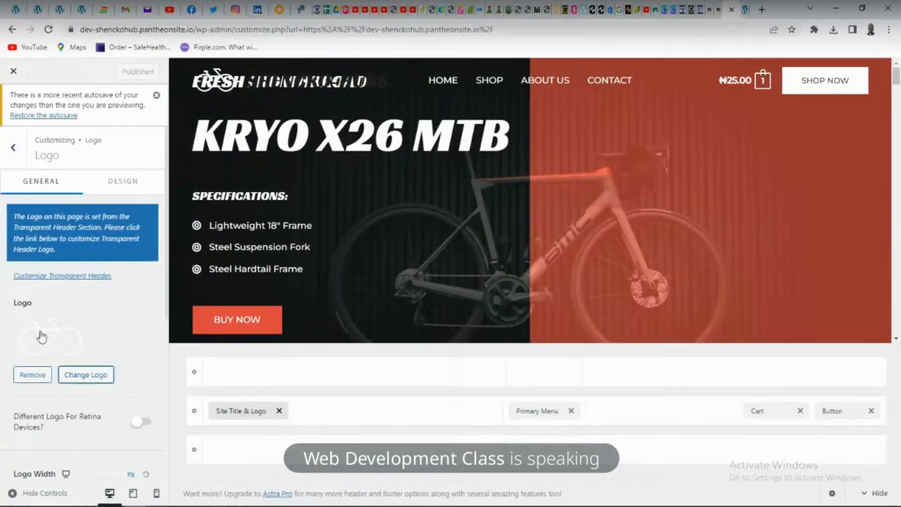
Replace the header logo with the image triii uploaded from the img folder, skipping cropping
left_click(93, 381)
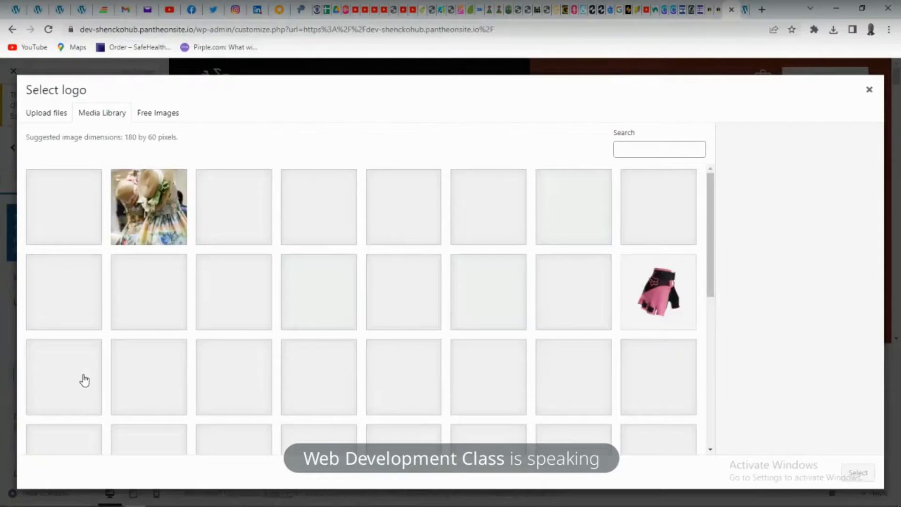
left_click(43, 118)
left_click(488, 289)
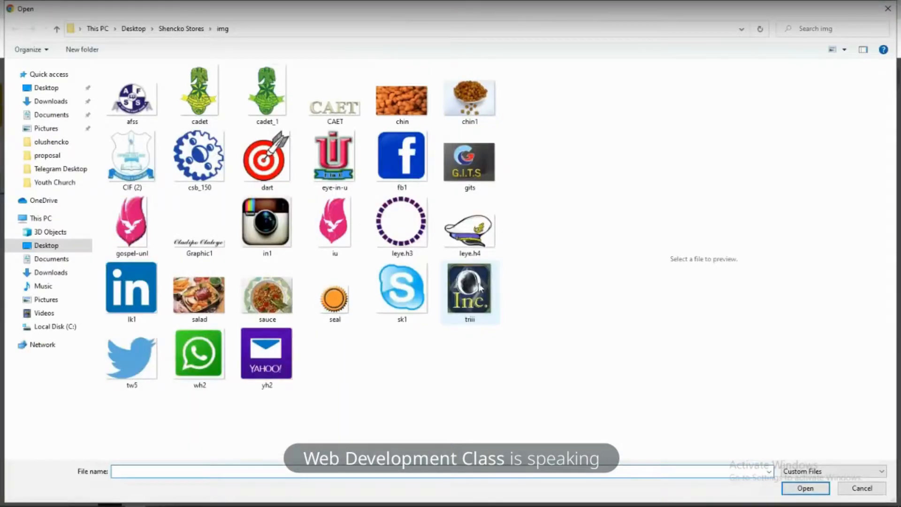
left_click(479, 287)
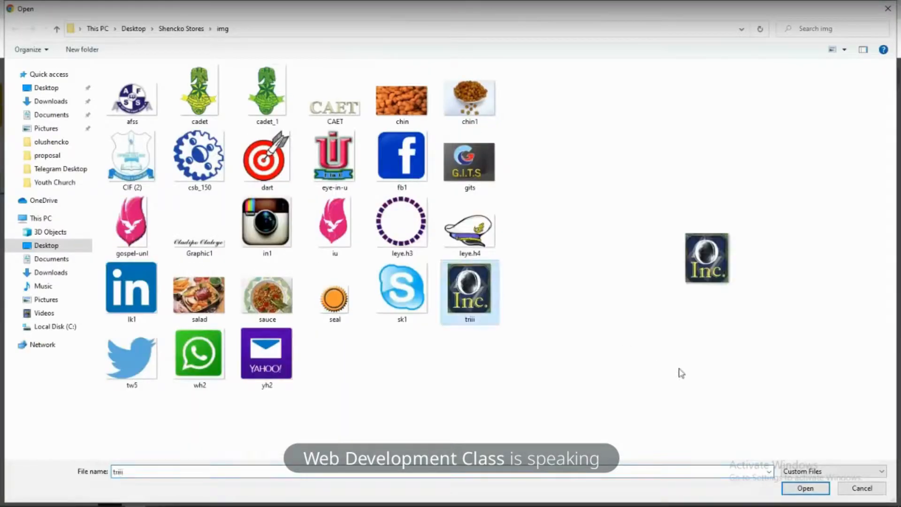
left_click(806, 488)
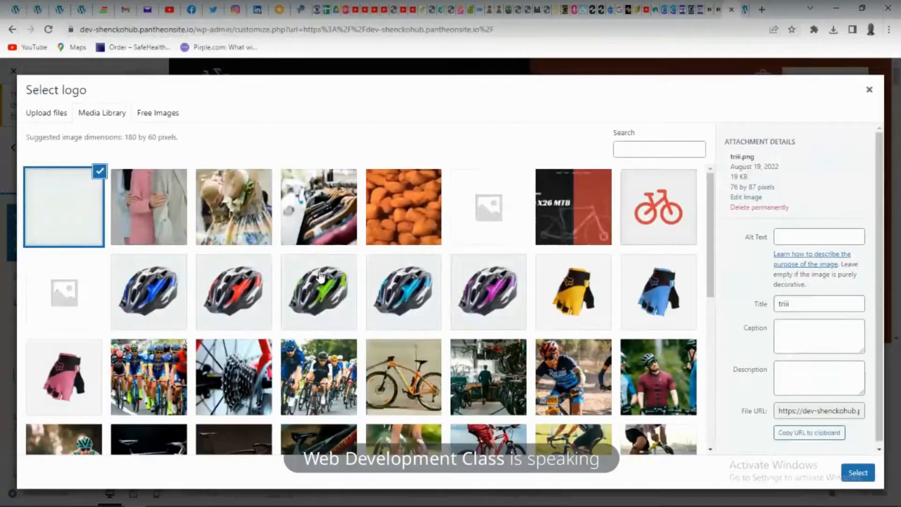
left_click(858, 472)
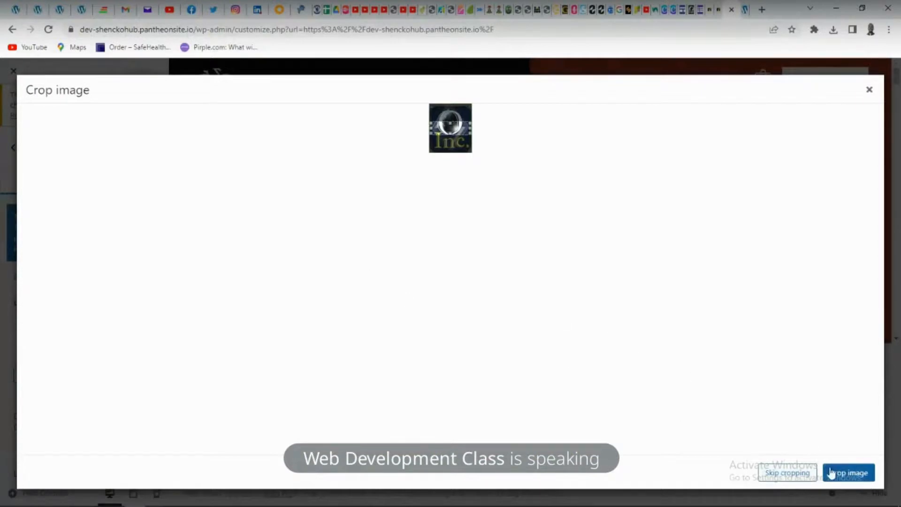
left_click(800, 473)
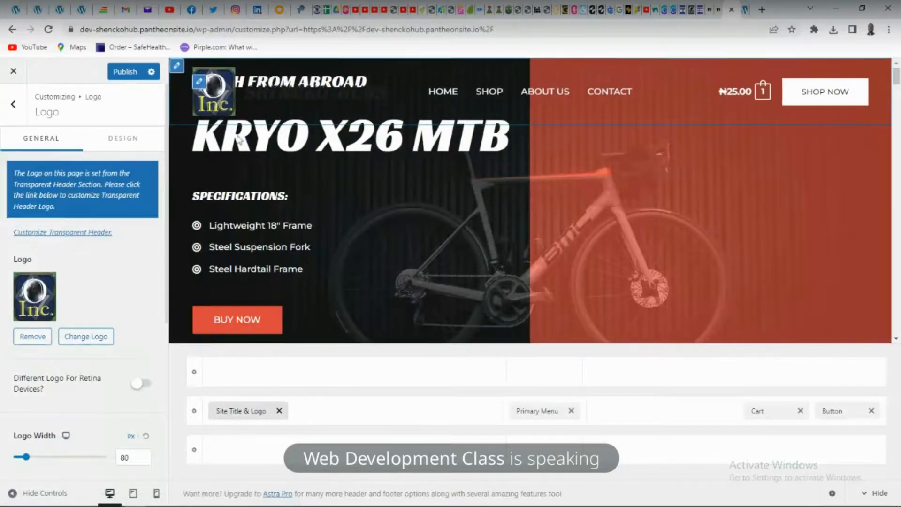
Set the site icon to the triii logo image from the media library
scroll(48, 369, "down", 2)
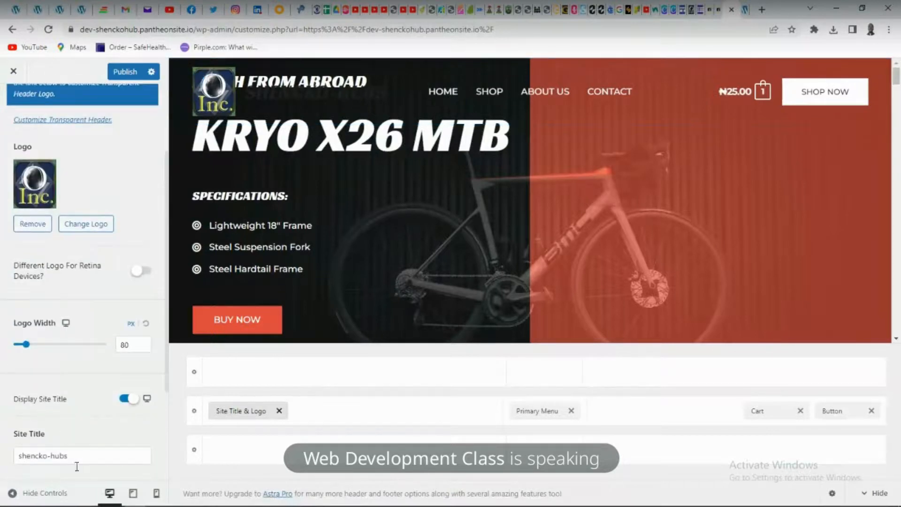
scroll(82, 448, "down", 3)
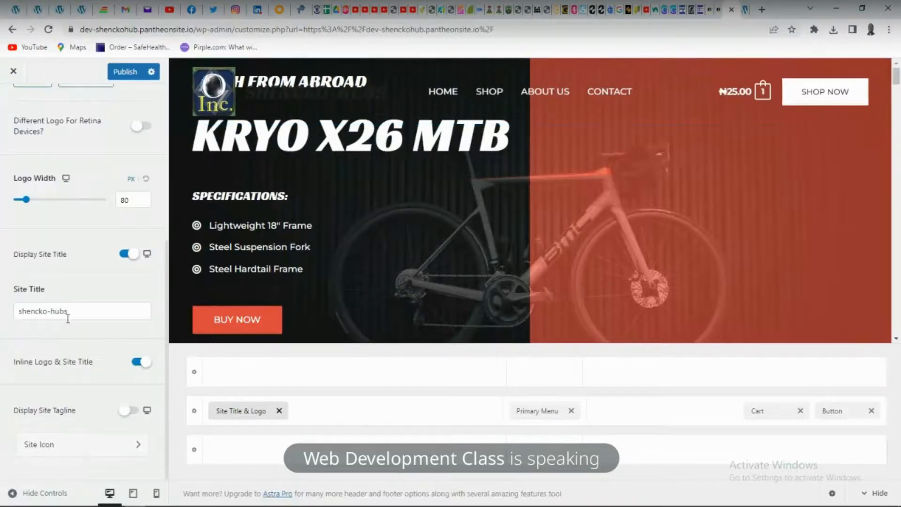
left_click(96, 446)
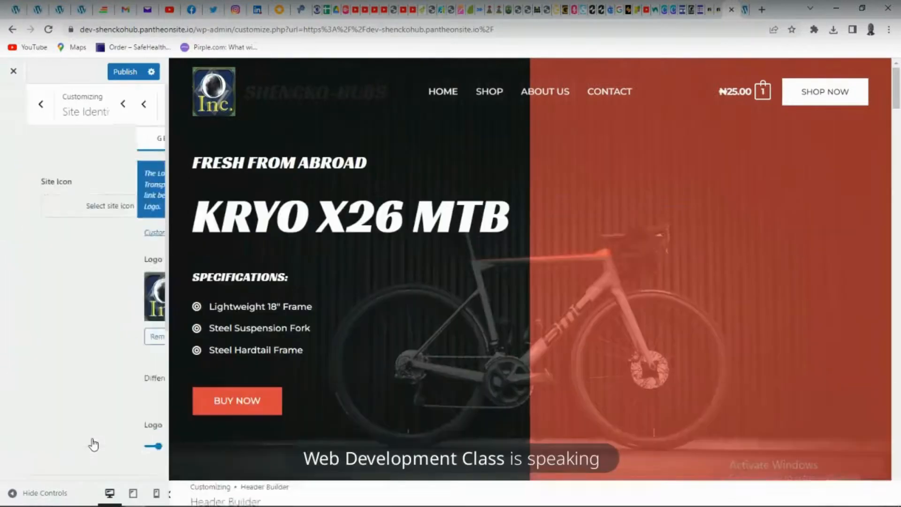
left_click(85, 210)
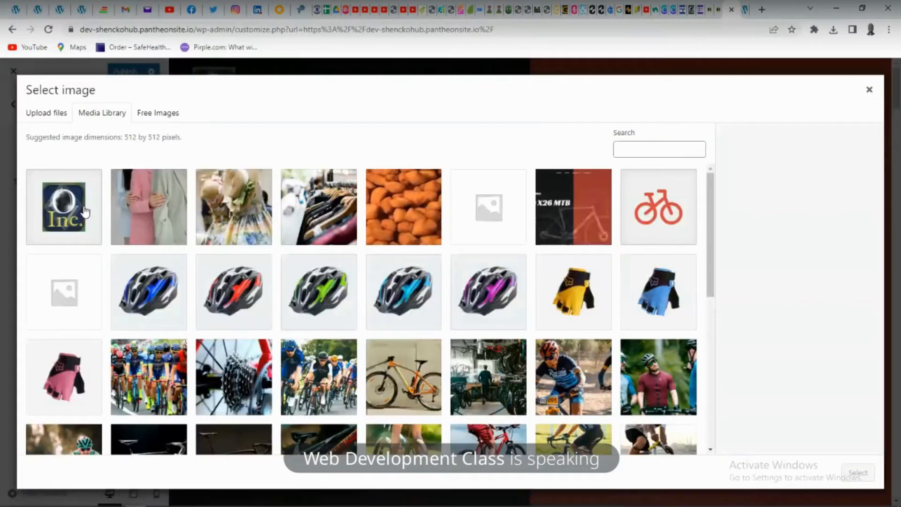
left_click(85, 210)
left_click(859, 474)
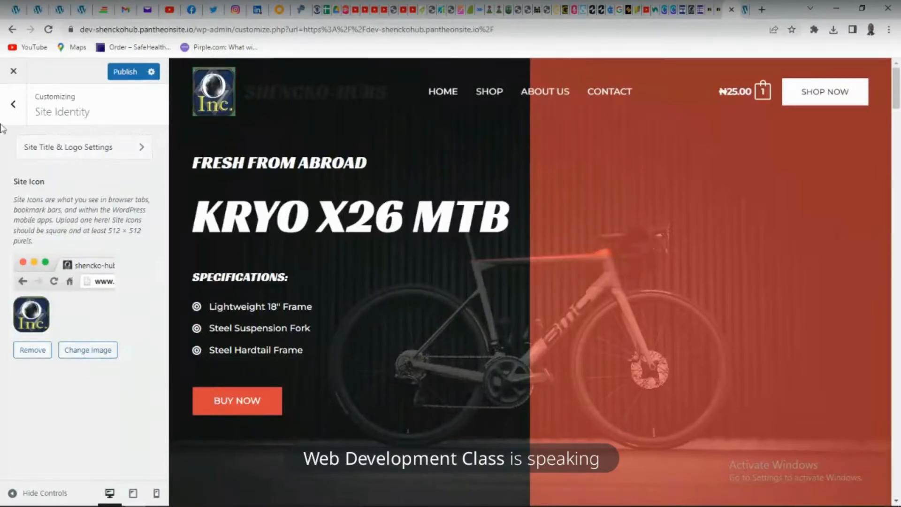
Open the site's Main menu for editing in the customizer
left_click(13, 104)
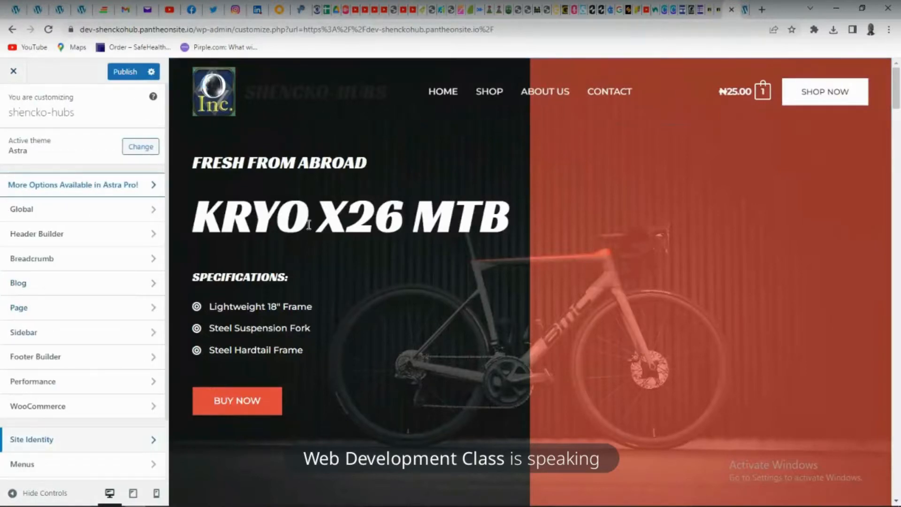
scroll(86, 305, "down", 2)
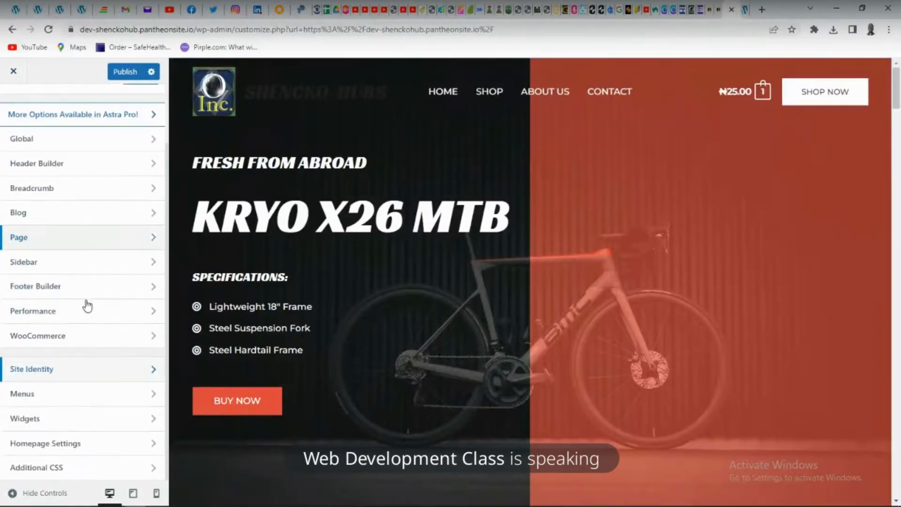
left_click(64, 399)
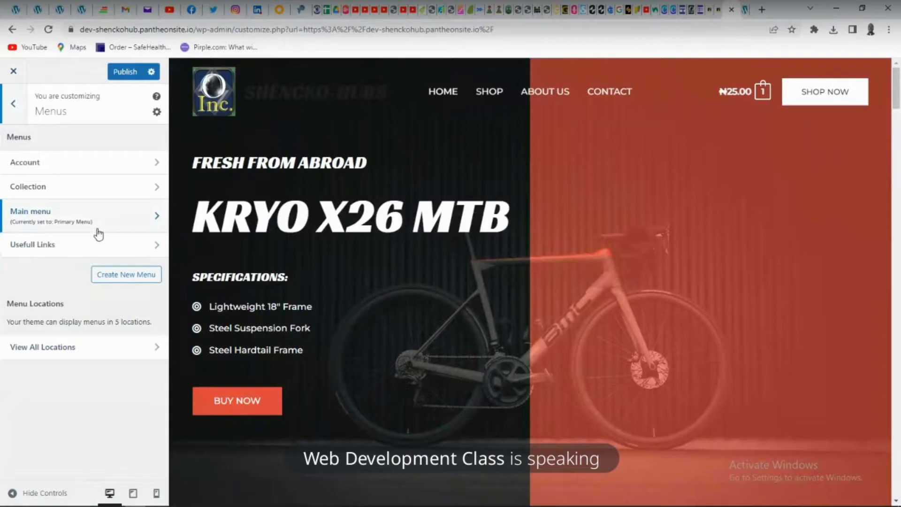
left_click(127, 222)
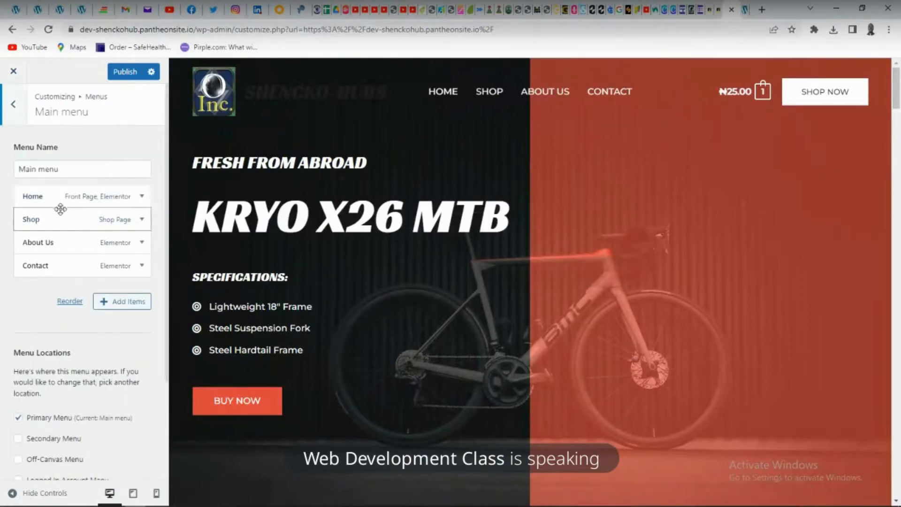
Try nesting Contact under About Us in the main menu, check the preview, and return Contact to the top level
left_click_drag(47, 267, 70, 266)
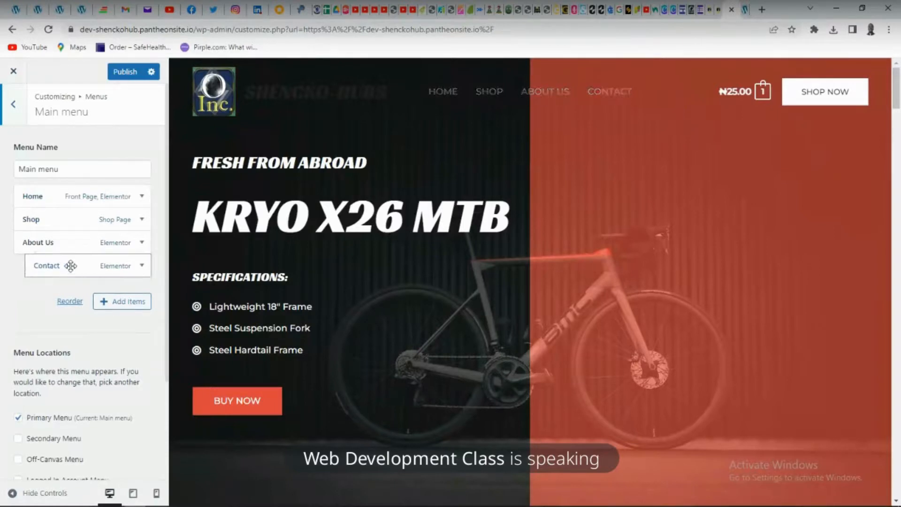
mouse_move(603, 93)
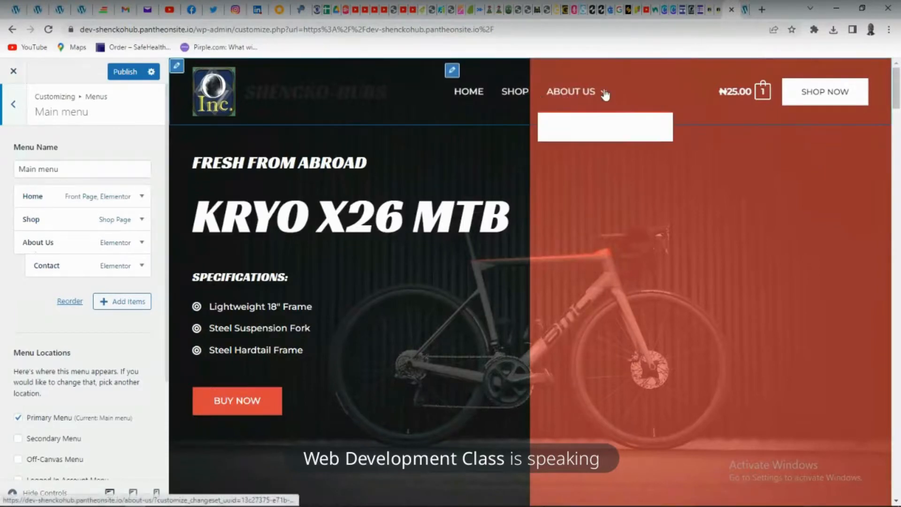
left_click(605, 93)
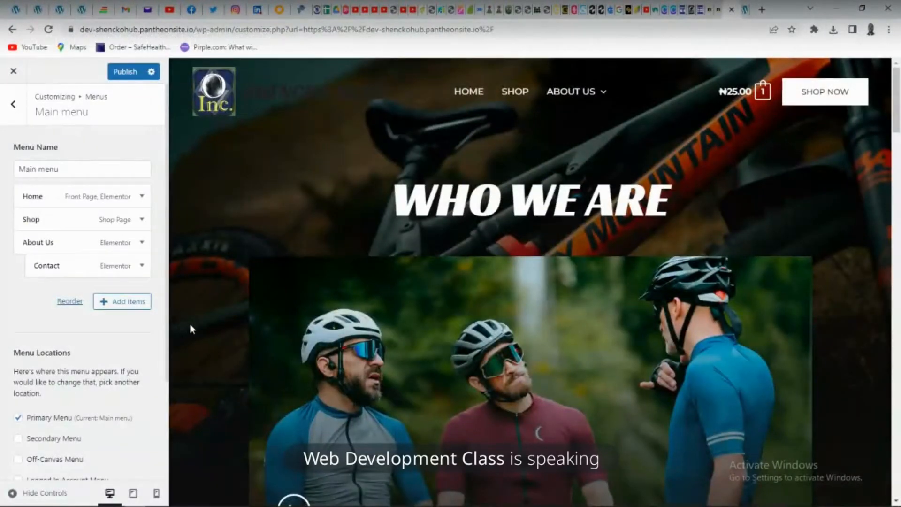
mouse_move(41, 260)
left_mouse_down()
mouse_move(52, 264)
mouse_move(34, 264)
mouse_move(42, 268)
left_mouse_up()
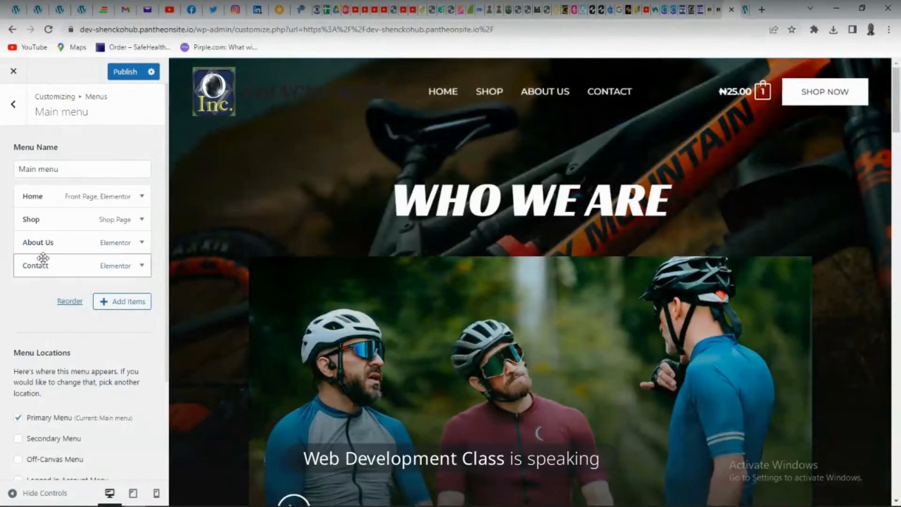
left_click(106, 305)
left_click_drag(225, 183, 117, 253)
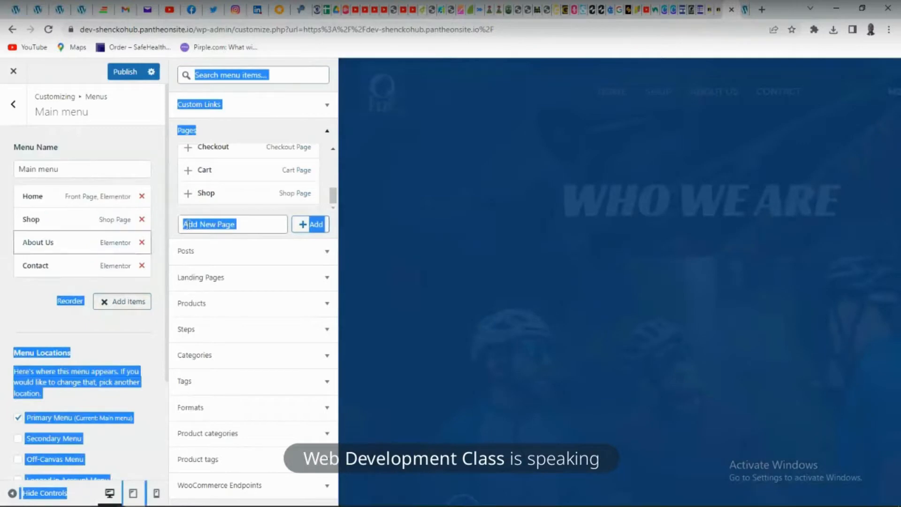
left_click(49, 330)
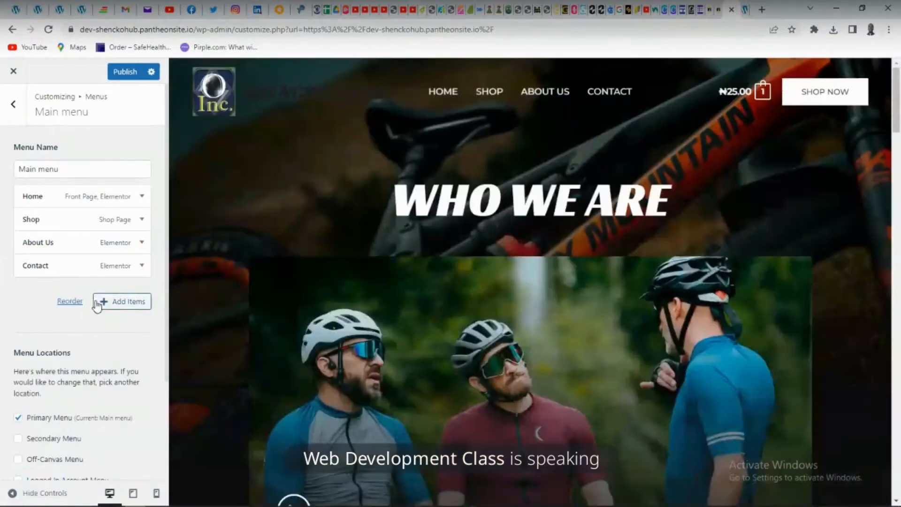
Add the fEMALE WEARS page to the main menu and nest it as a sub-item of Shop
left_click(121, 301)
scroll(231, 196, "up", 1)
scroll(230, 196, "up", 3)
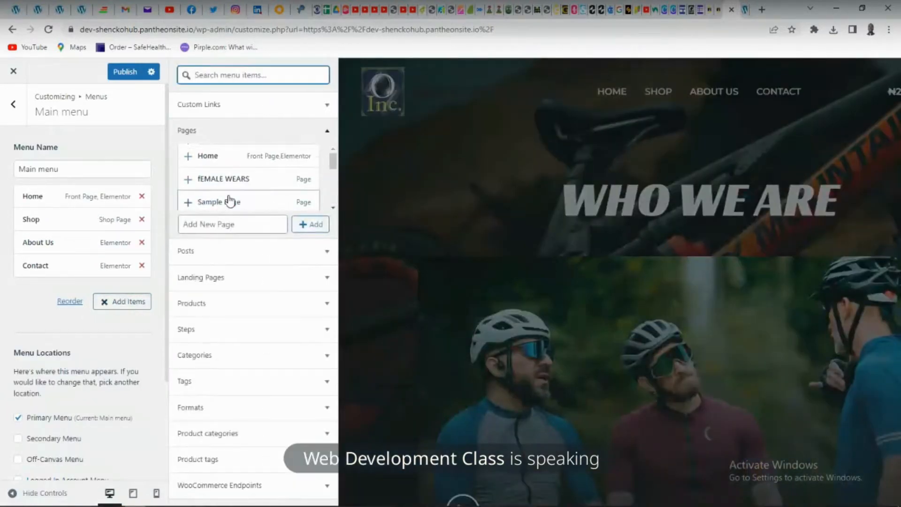
left_click(232, 181)
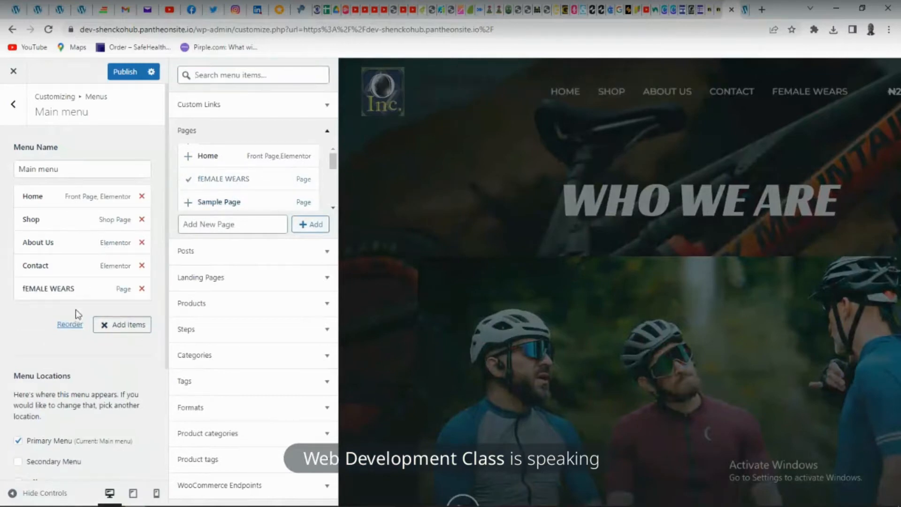
left_click_drag(62, 289, 69, 242)
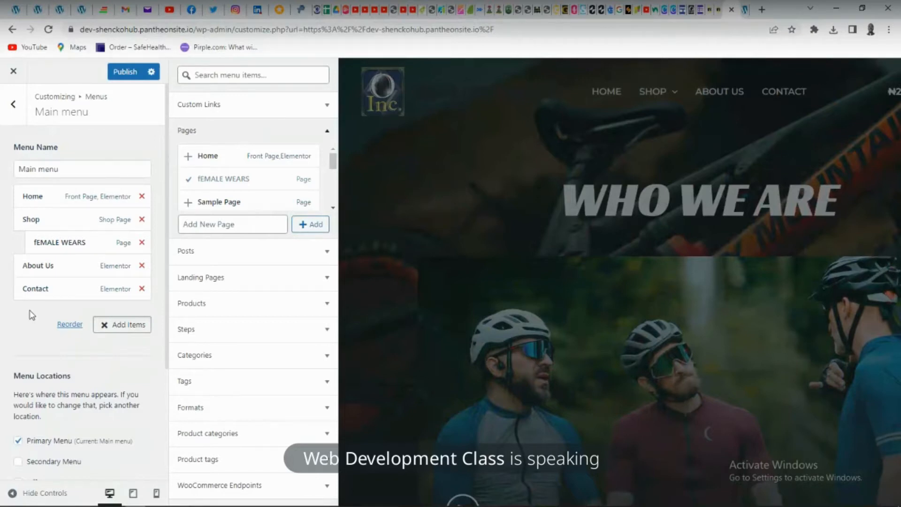
Publish the main menu changes made in the customizer
left_click(120, 73)
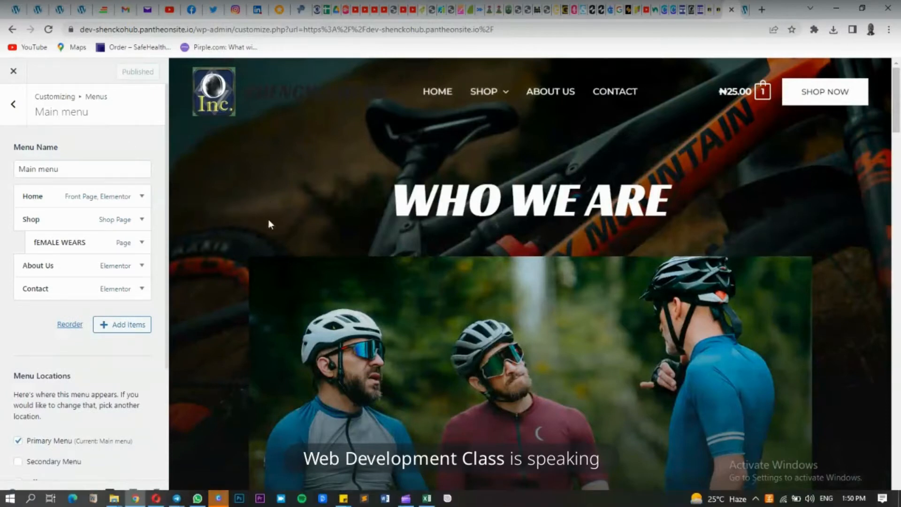
Switch to Canva, save the exported MP4 video as Copy of Summer Camp in the Motivation folder, and return to Chrome
left_click(218, 498)
left_click(165, 429)
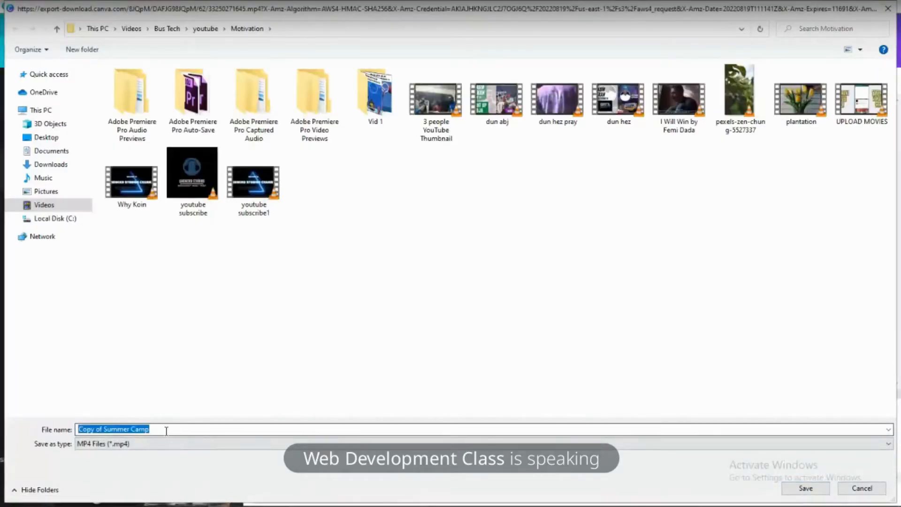
left_click(166, 430)
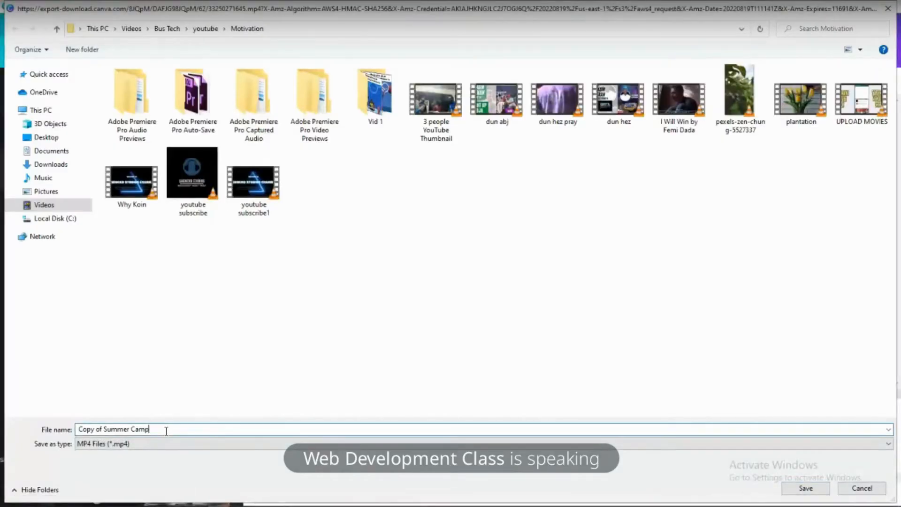
left_click(805, 488)
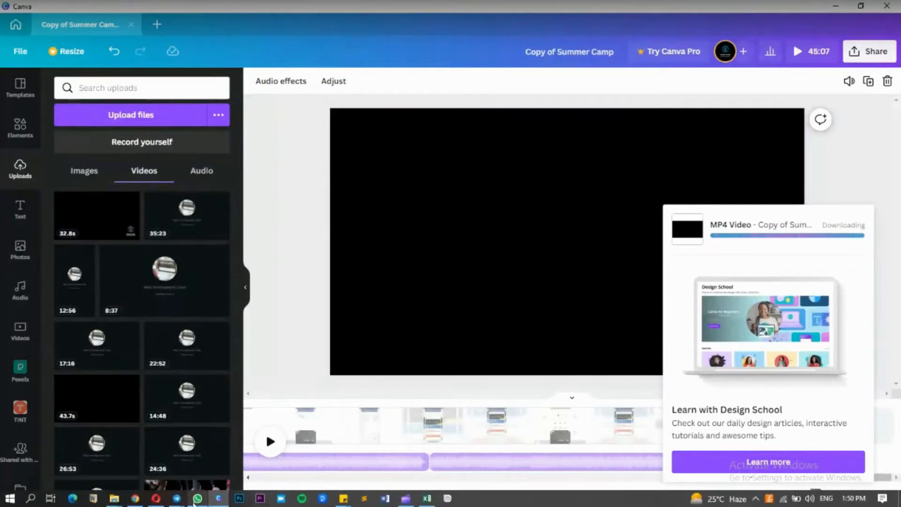
mouse_move(178, 500)
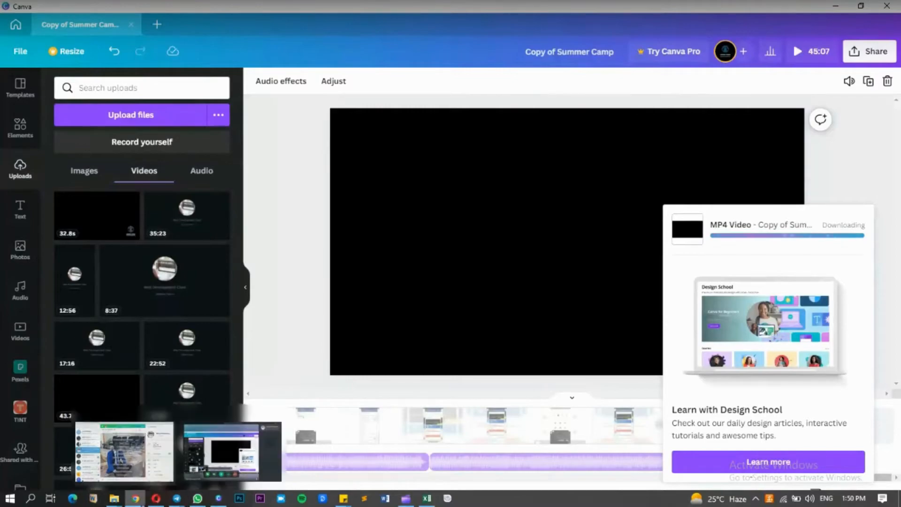
left_click(136, 499)
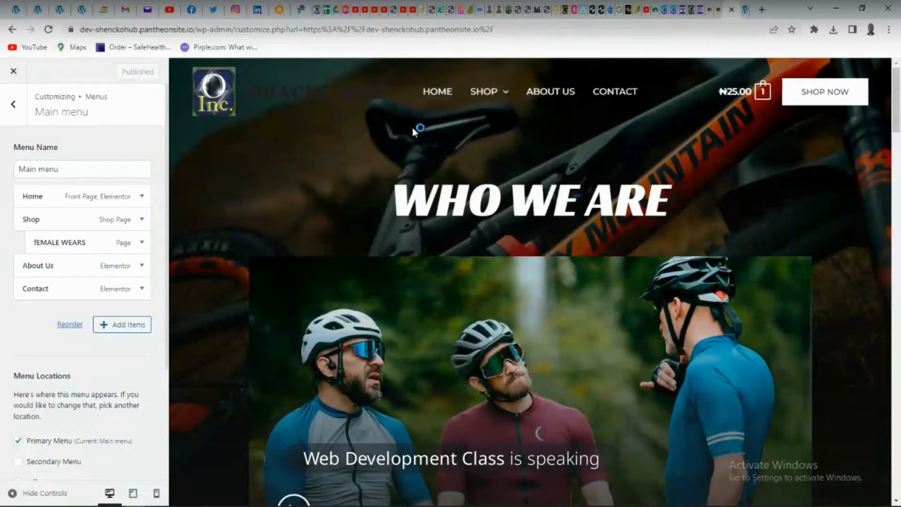
Exit the customizer, open the fEMALE WEARS page from the Shop submenu on the live site, and review it down to the footer
left_click(10, 72)
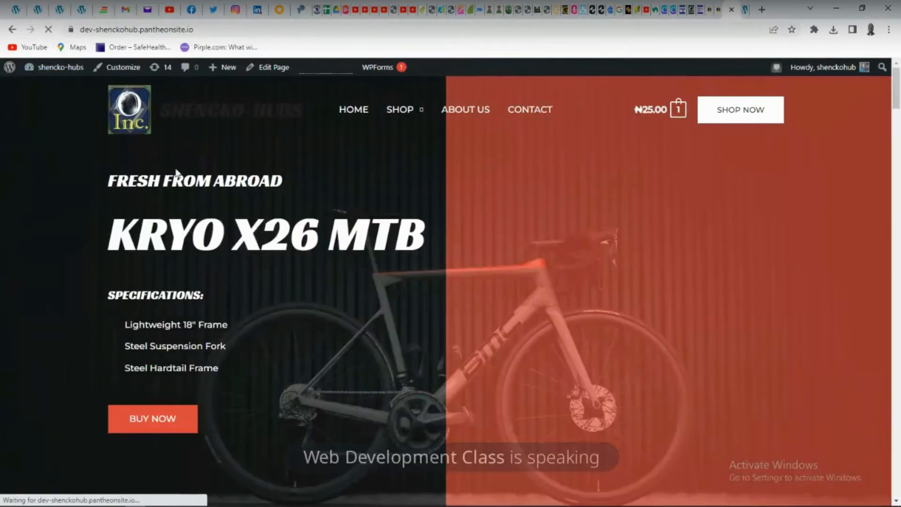
mouse_move(424, 114)
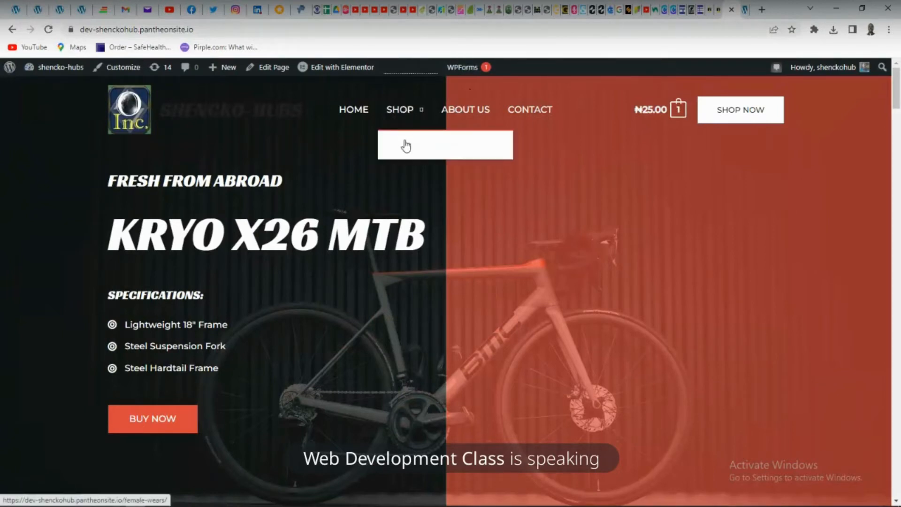
left_click(406, 146)
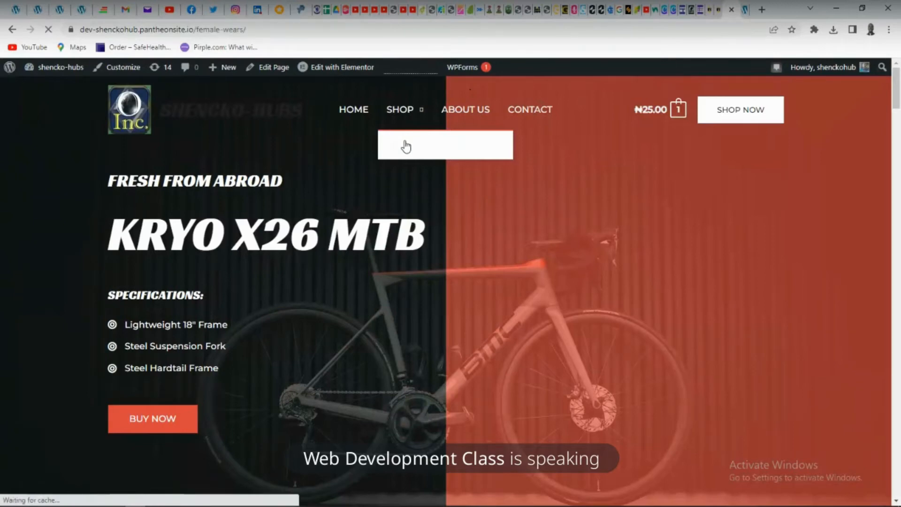
scroll(364, 213, "down", 10)
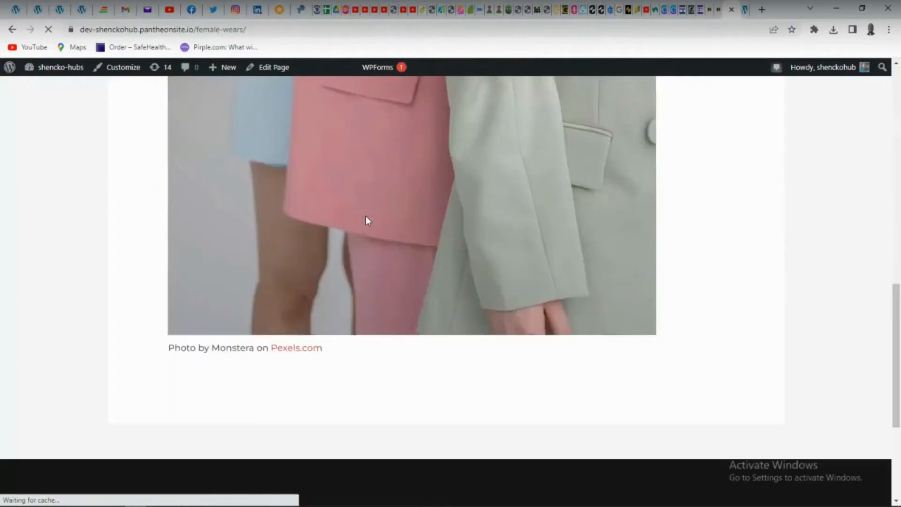
scroll(365, 220, "down", 3)
scroll(368, 219, "up", 15)
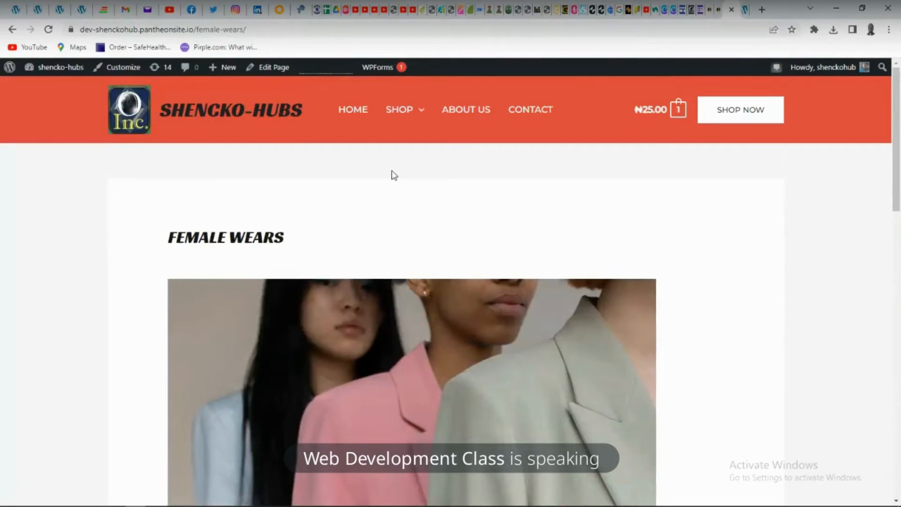
scroll(394, 176, "down", 15)
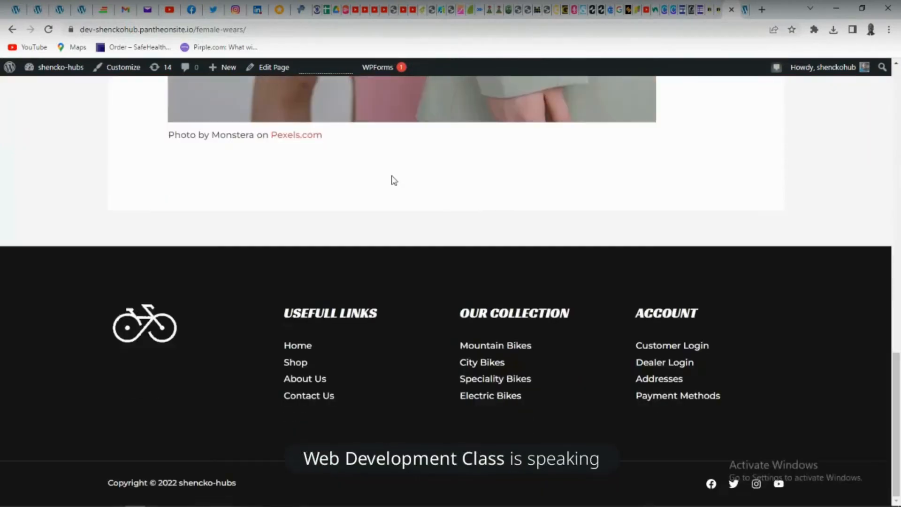
scroll(393, 180, "up", 2)
scroll(391, 176, "up", 10)
scroll(217, 186, "up", 2)
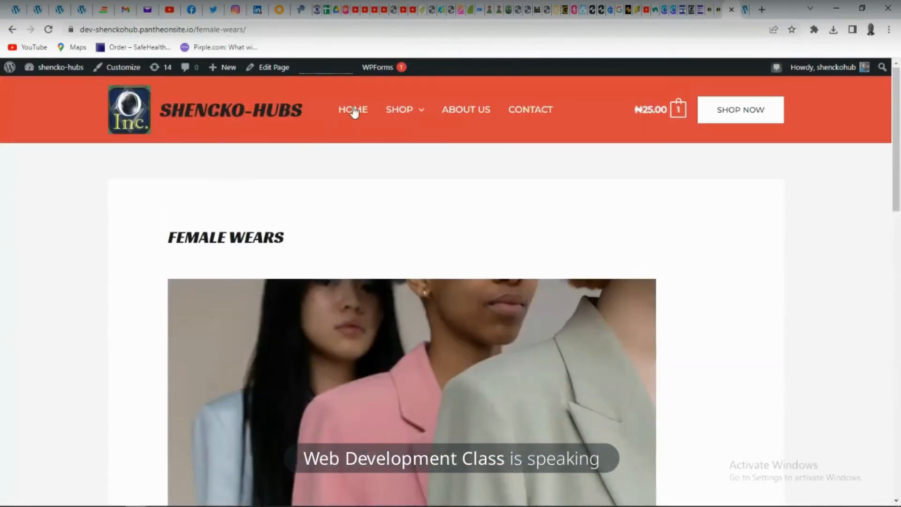
Open the store's Shop page and look through its product listing and filters
left_click(415, 118)
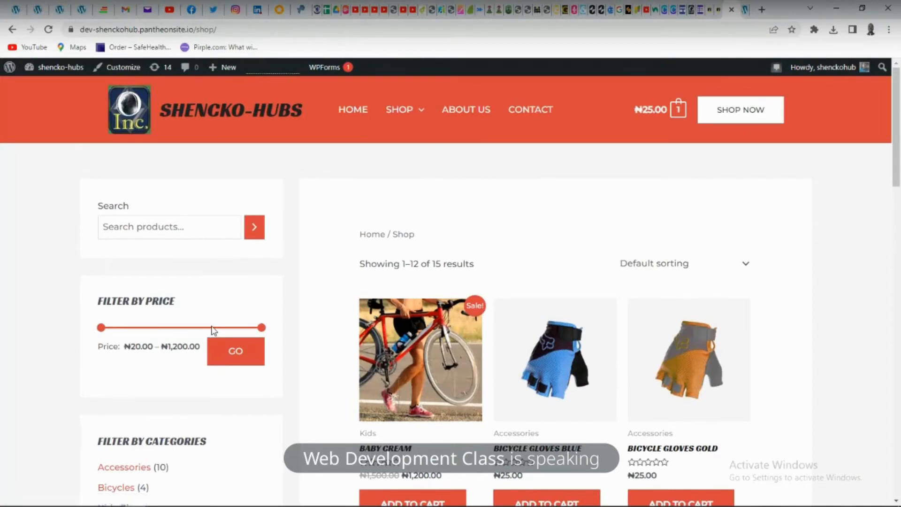
scroll(213, 330, "down", 9)
scroll(218, 331, "down", 15)
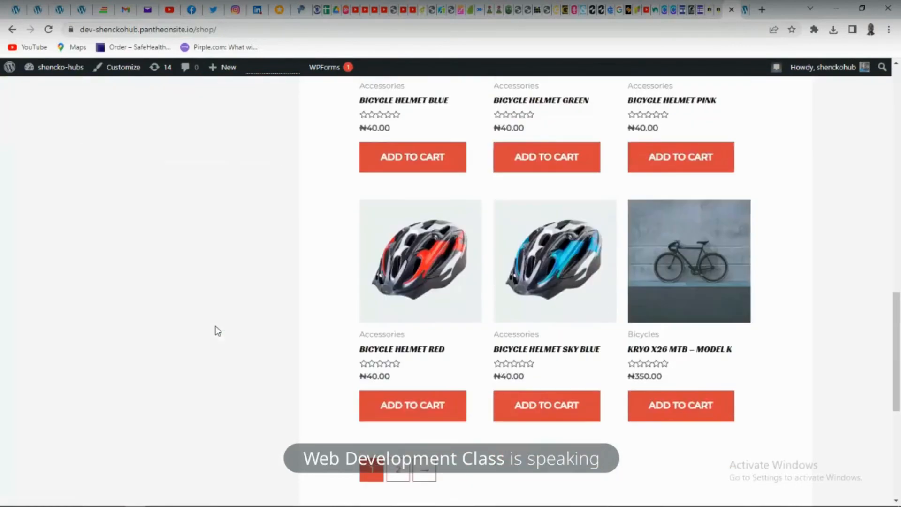
scroll(218, 326, "up", 6)
scroll(220, 328, "up", 10)
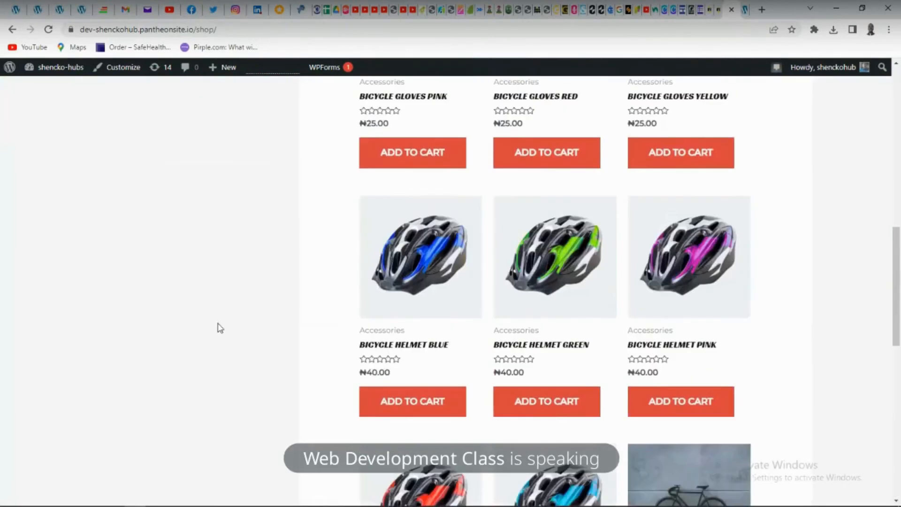
scroll(223, 322, "up", 1)
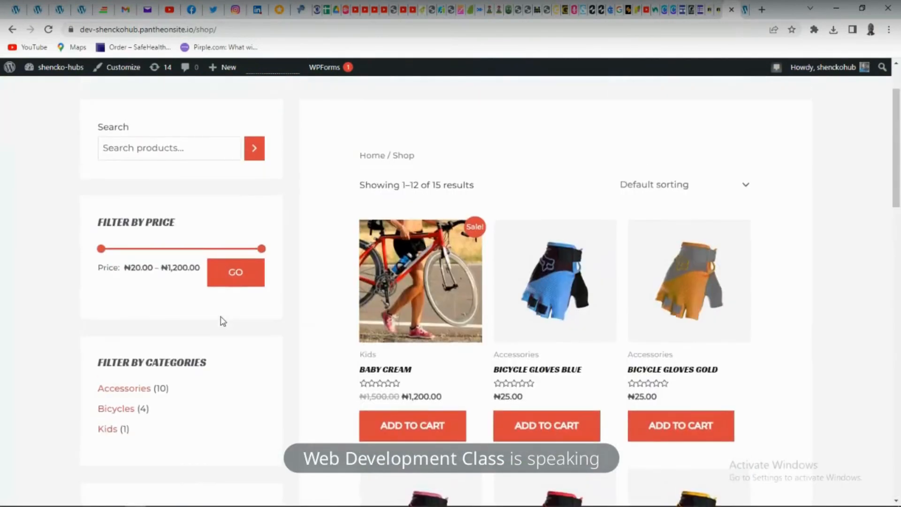
scroll(223, 321, "up", 2)
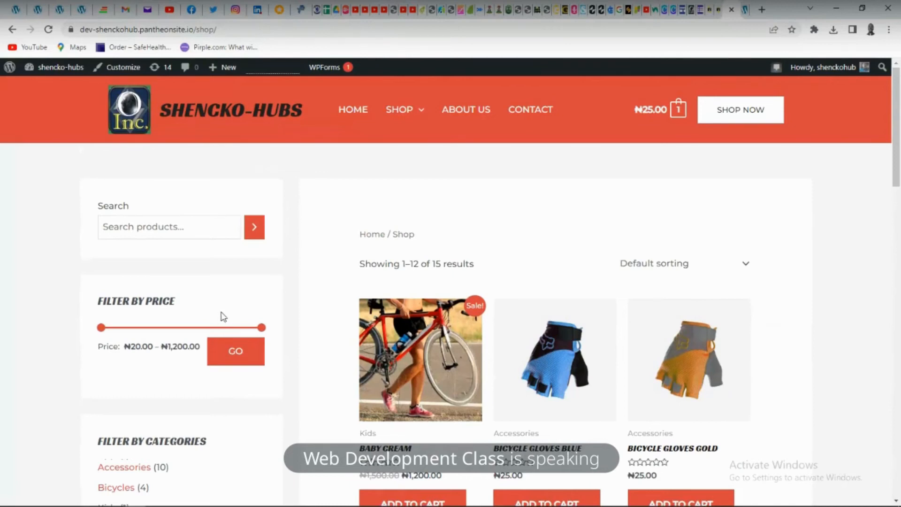
mouse_move(182, 502)
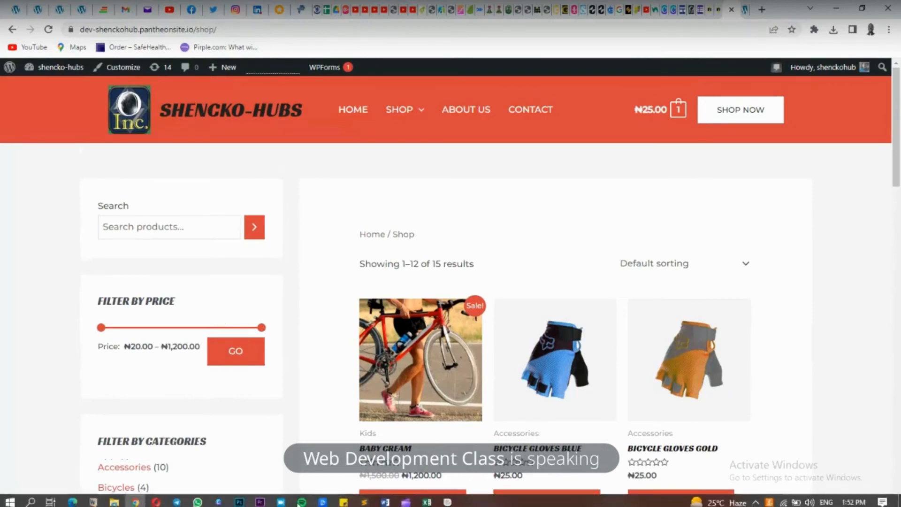